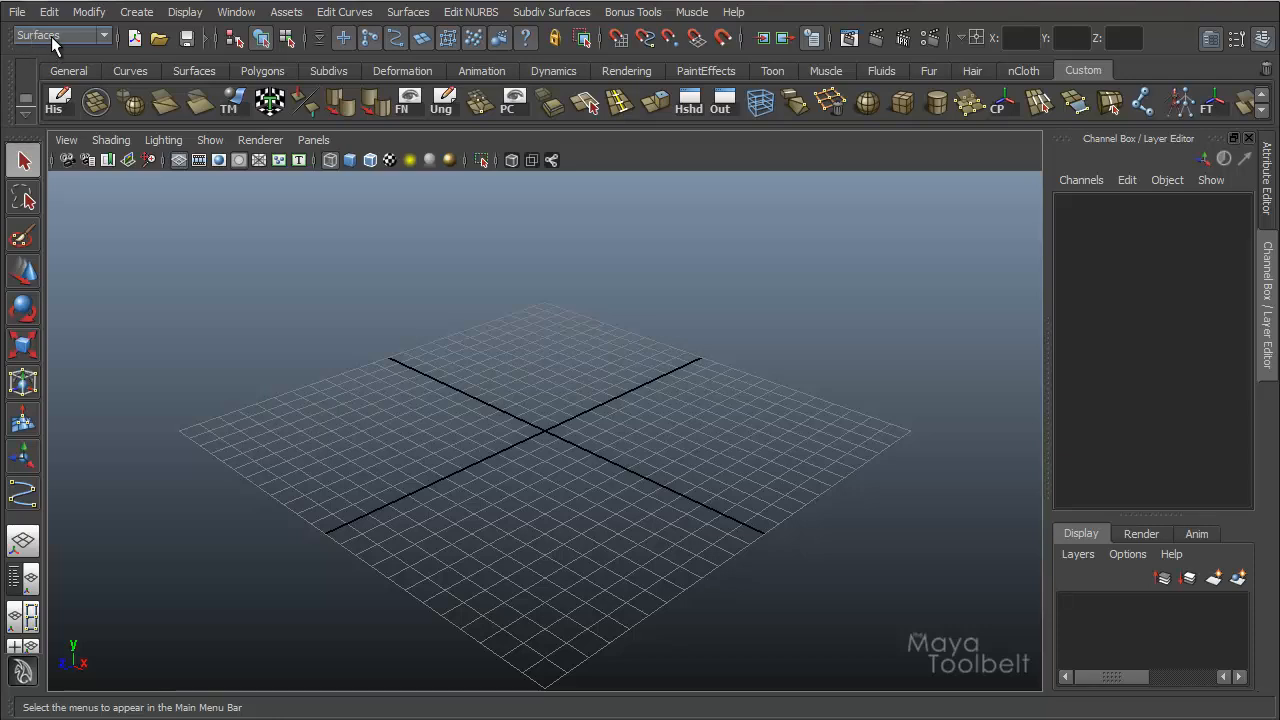
{"action": "left_click", "coordinate": [408, 13]}
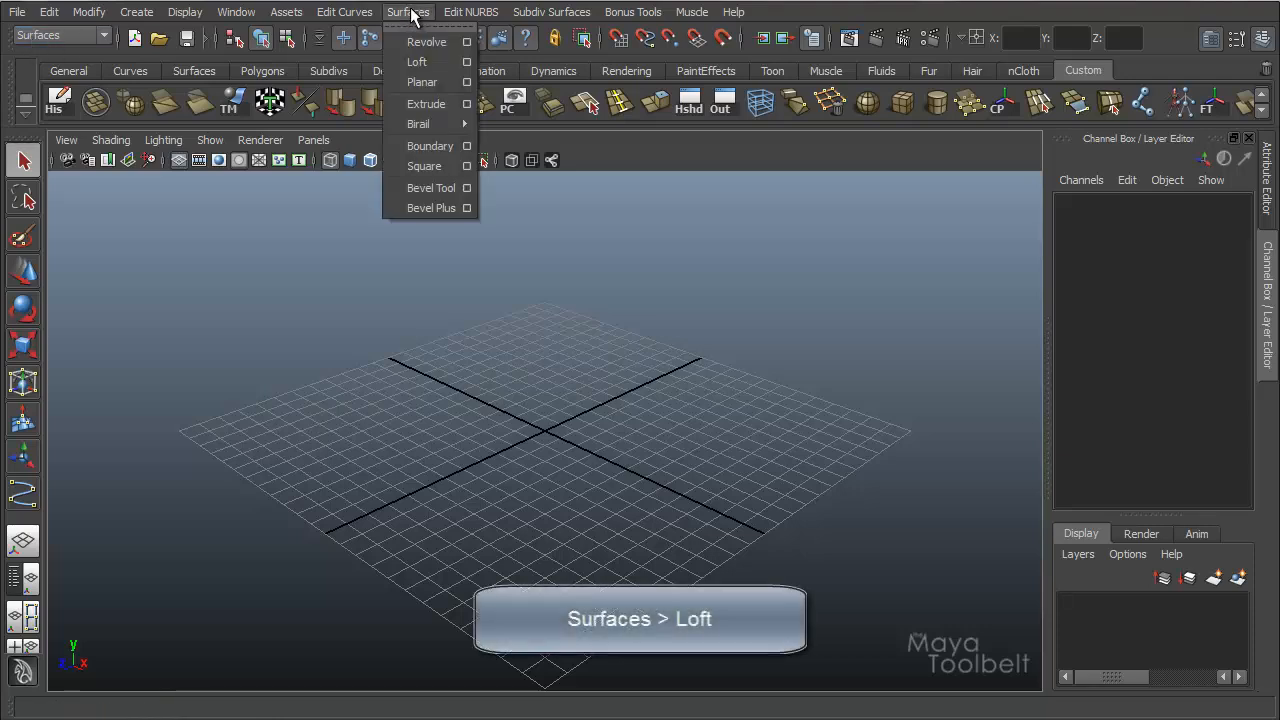
{"action": "left_click", "coordinate": [430, 28]}
{"action": "left_click_drag", "start_coordinate": [420, 9], "coordinate": [150, 208]}
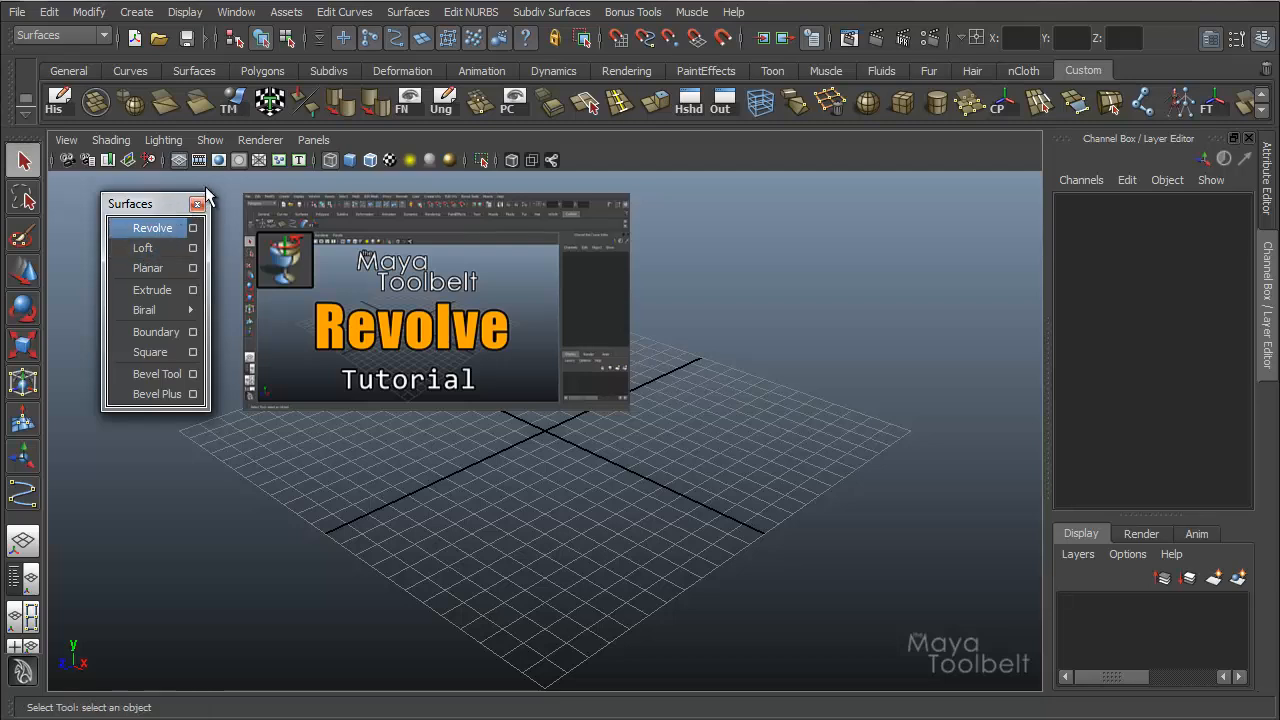
{"action": "mouse_move", "coordinate": [160, 213]}
{"action": "left_mouse_down"}
{"action": "mouse_move", "coordinate": [194, 213]}
{"action": "mouse_move", "coordinate": [148, 207]}
{"action": "left_mouse_up"}
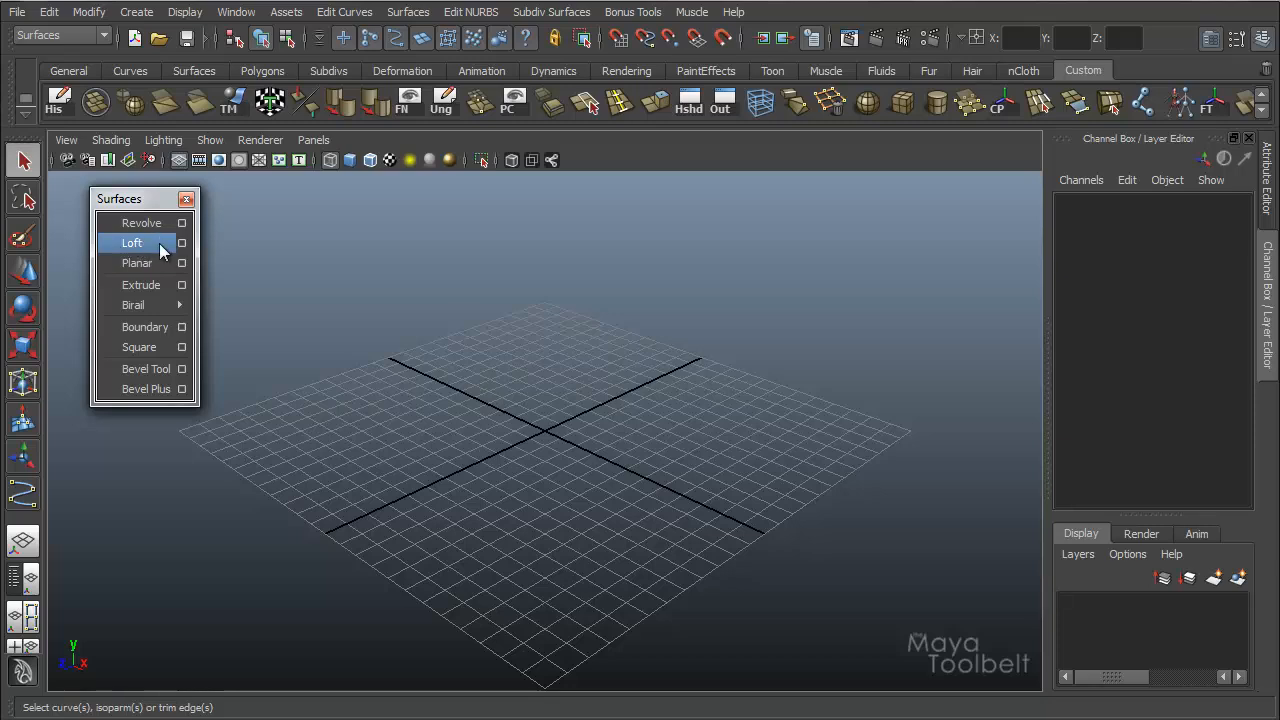
{"action": "left_click", "coordinate": [186, 199]}
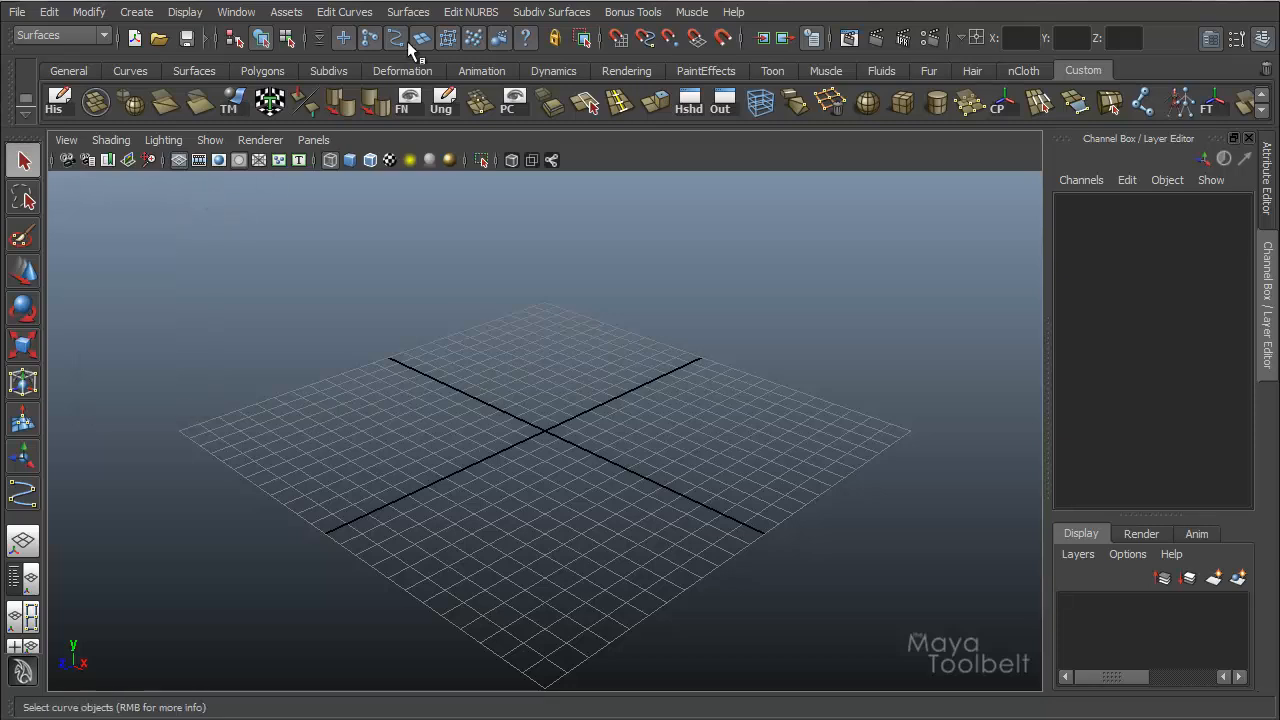
Draw a 13-point CV curve in the front view that waves along the X axis and loops back over itself.
{"action": "left_click", "coordinate": [137, 12]}
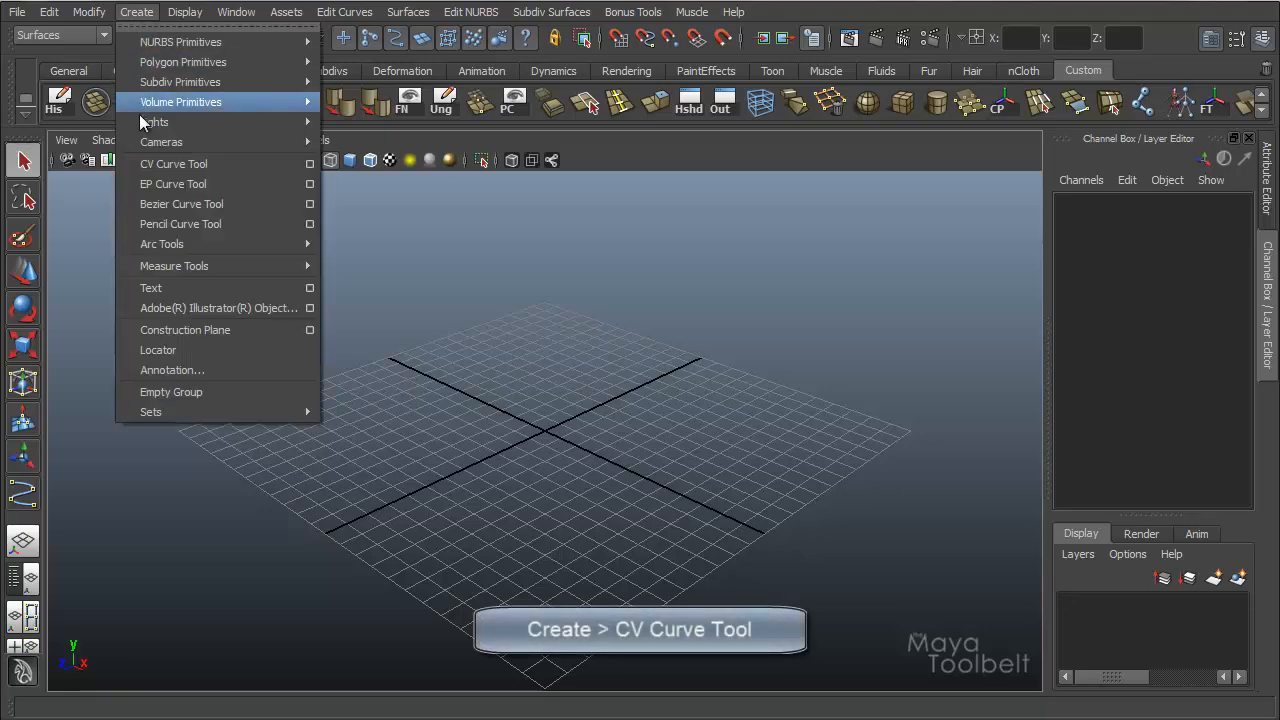
{"action": "left_click", "coordinate": [176, 164]}
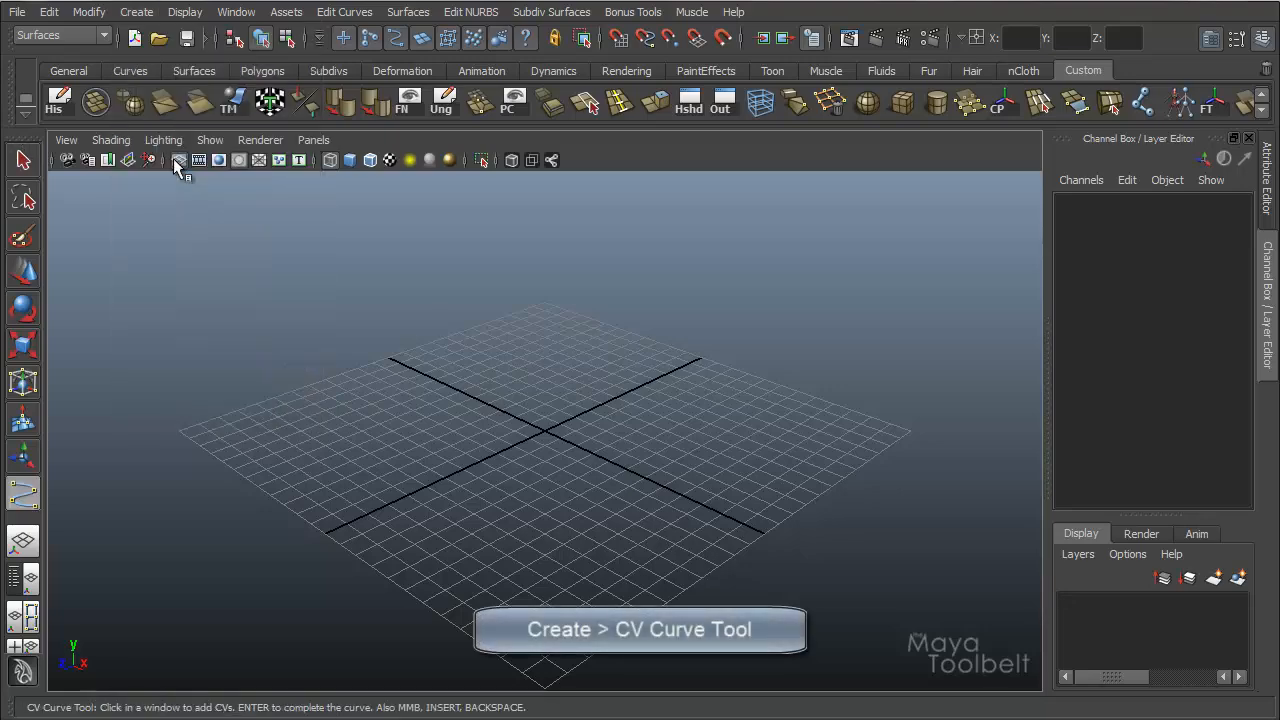
{"action": "left_click", "coordinate": [137, 12]}
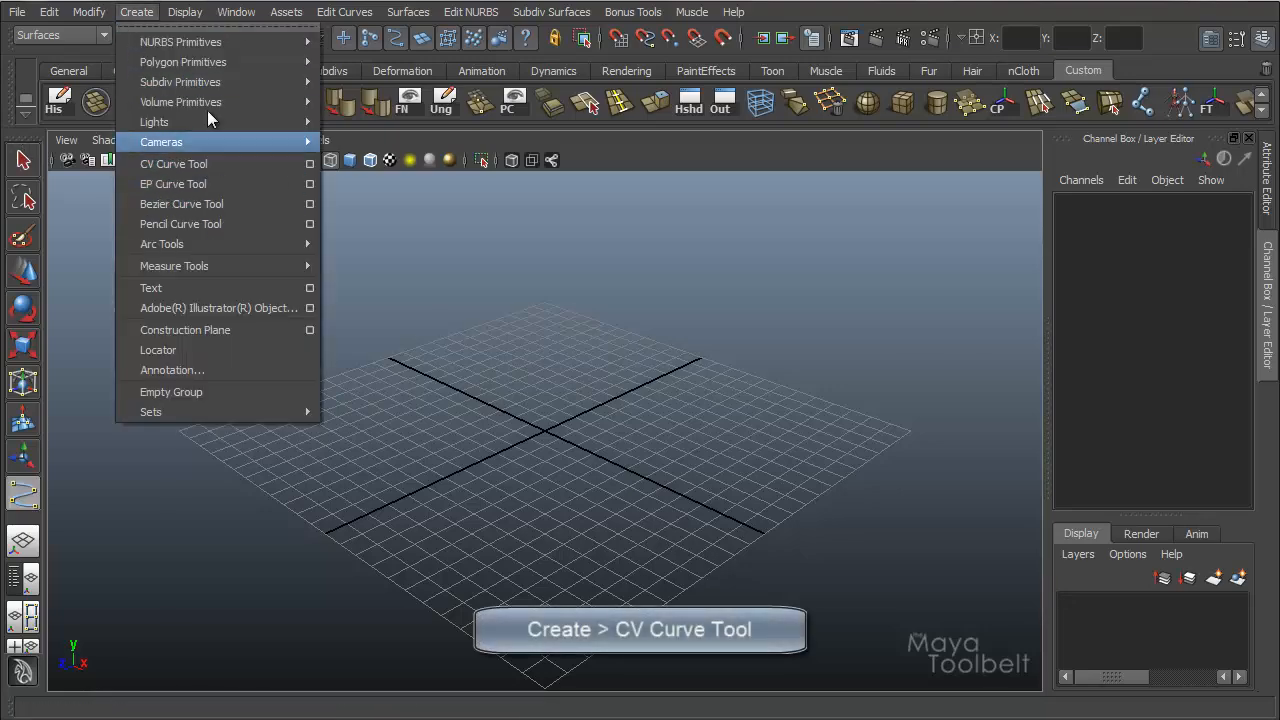
{"action": "left_click", "coordinate": [259, 9]}
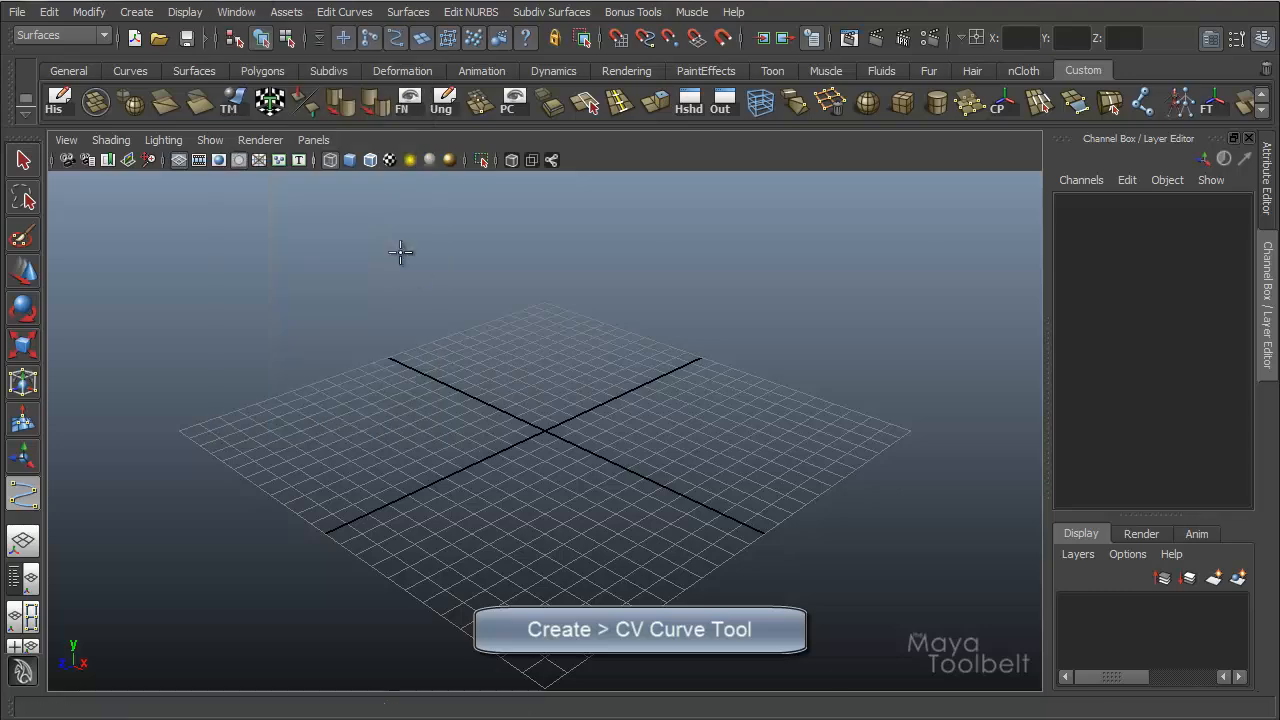
{"action": "left_click", "coordinate": [458, 364]}
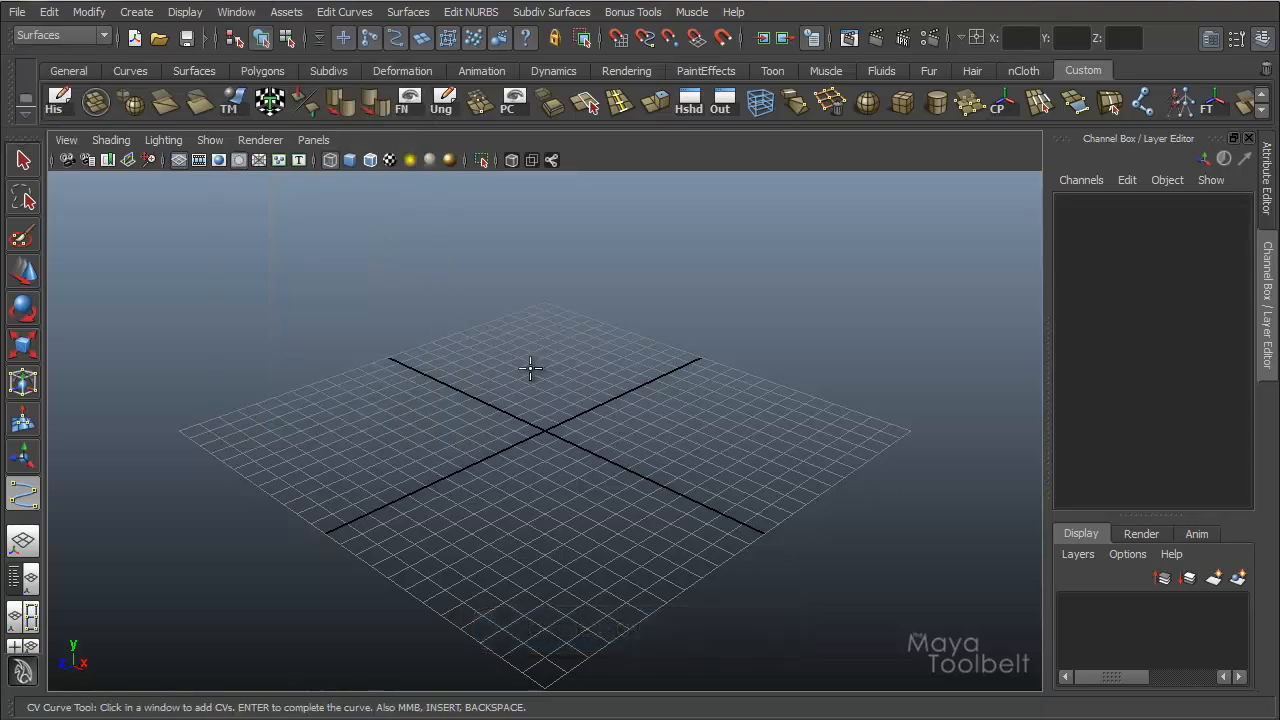
{"action": "key", "text": "space"}
{"action": "left_click_drag", "start_coordinate": [531, 369], "coordinate": [534, 413]}
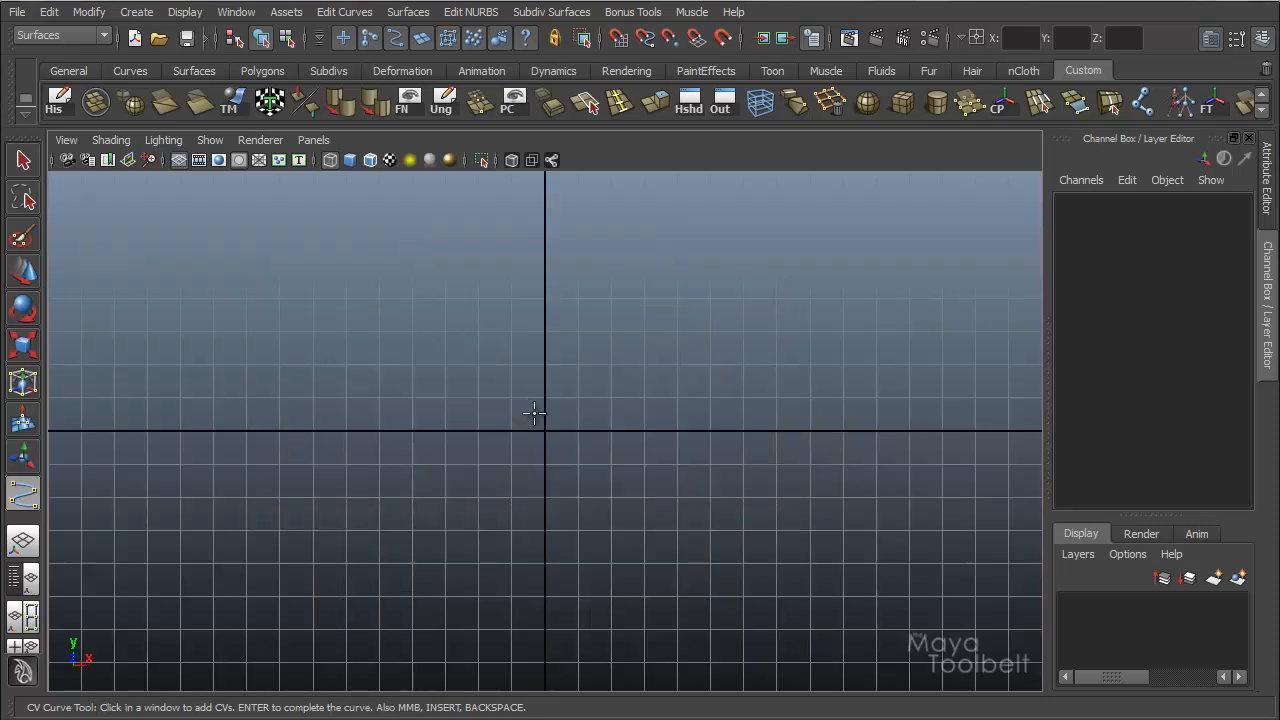
{"action": "left_click", "coordinate": [131, 440]}
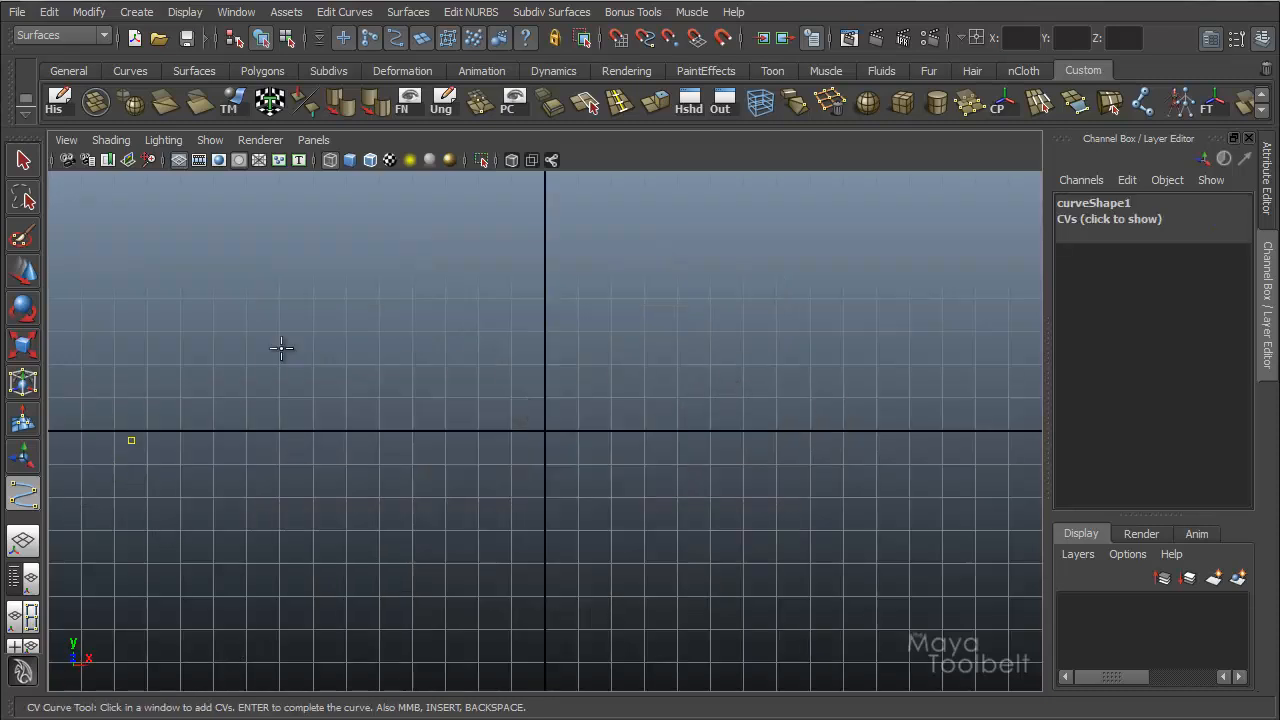
{"action": "left_click", "coordinate": [341, 361]}
{"action": "left_click", "coordinate": [507, 476]}
{"action": "left_click", "coordinate": [712, 497]}
{"action": "left_click", "coordinate": [810, 395]}
{"action": "left_click", "coordinate": [976, 420]}
{"action": "left_click", "coordinate": [1031, 305]}
{"action": "left_click", "coordinate": [949, 239]}
{"action": "left_click", "coordinate": [740, 218]}
{"action": "left_click", "coordinate": [503, 319]}
{"action": "left_click", "coordinate": [503, 364]}
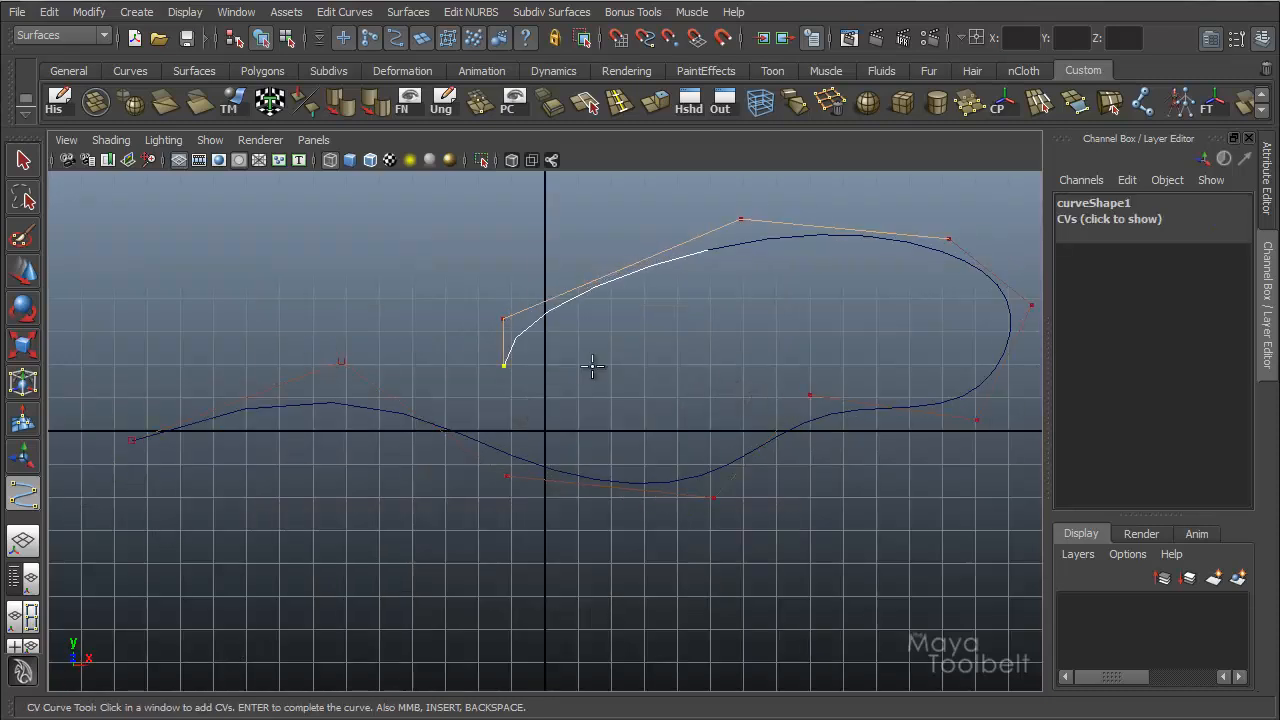
{"action": "left_click", "coordinate": [612, 360]}
{"action": "left_click", "coordinate": [737, 326]}
{"action": "key", "text": "Return"}
Duplicate the curve in the perspective view and move the copy along Z to about -16.87.
{"action": "key", "text": "space"}
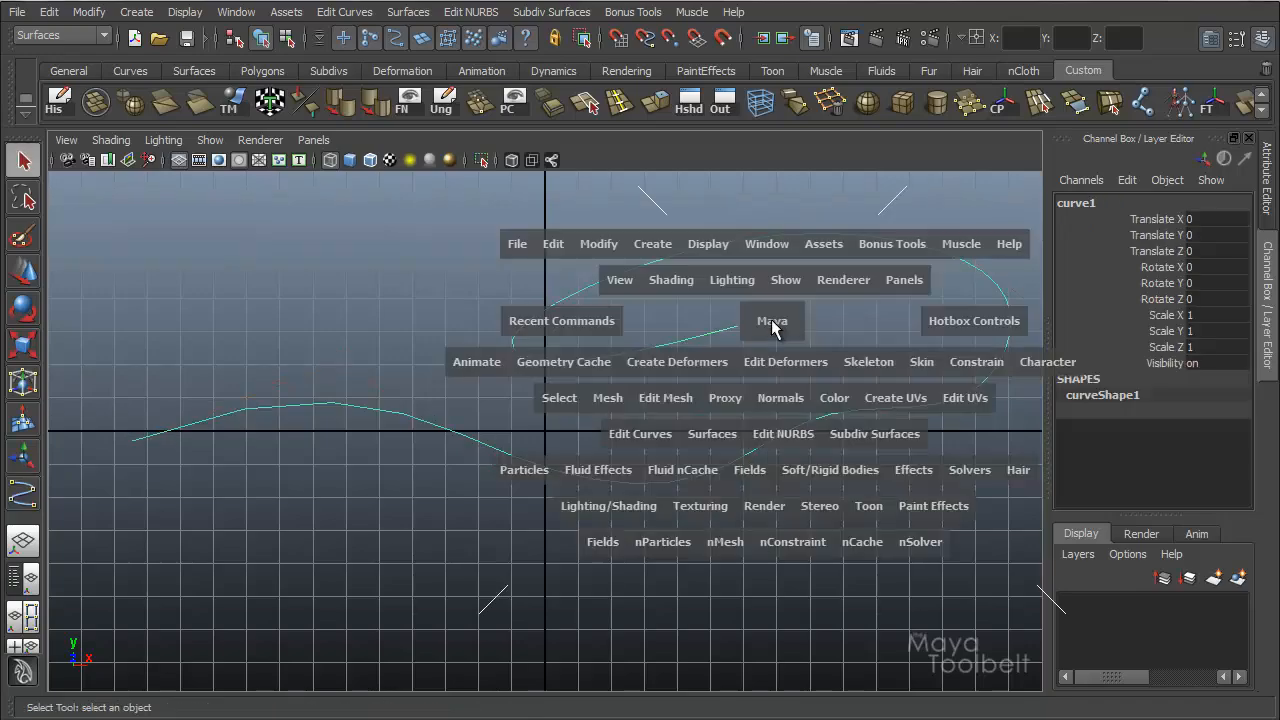
{"action": "left_click_drag", "start_coordinate": [772, 320], "coordinate": [773, 285]}
{"action": "left_click_drag", "start_coordinate": [668, 355], "coordinate": [825, 365], "text": "alt"}
{"action": "key", "text": "w"}
{"action": "left_click_drag", "start_coordinate": [640, 440], "coordinate": [340, 368], "text": "alt"}
{"action": "key", "text": "ctrl+d"}
{"action": "left_click_drag", "start_coordinate": [580, 467], "coordinate": [601, 399], "text": "alt"}
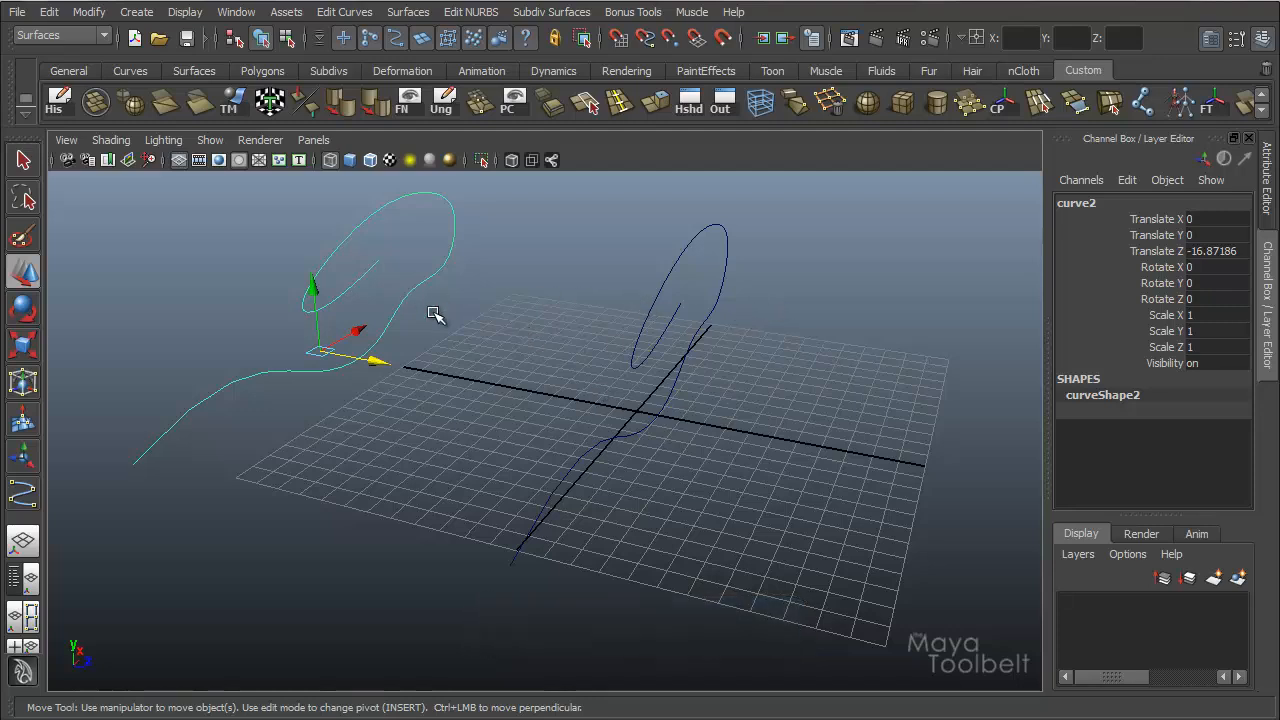
Select the original curve together with its copy, open the Loft options and reset them to defaults.
{"action": "left_click", "coordinate": [709, 327], "text": "shift"}
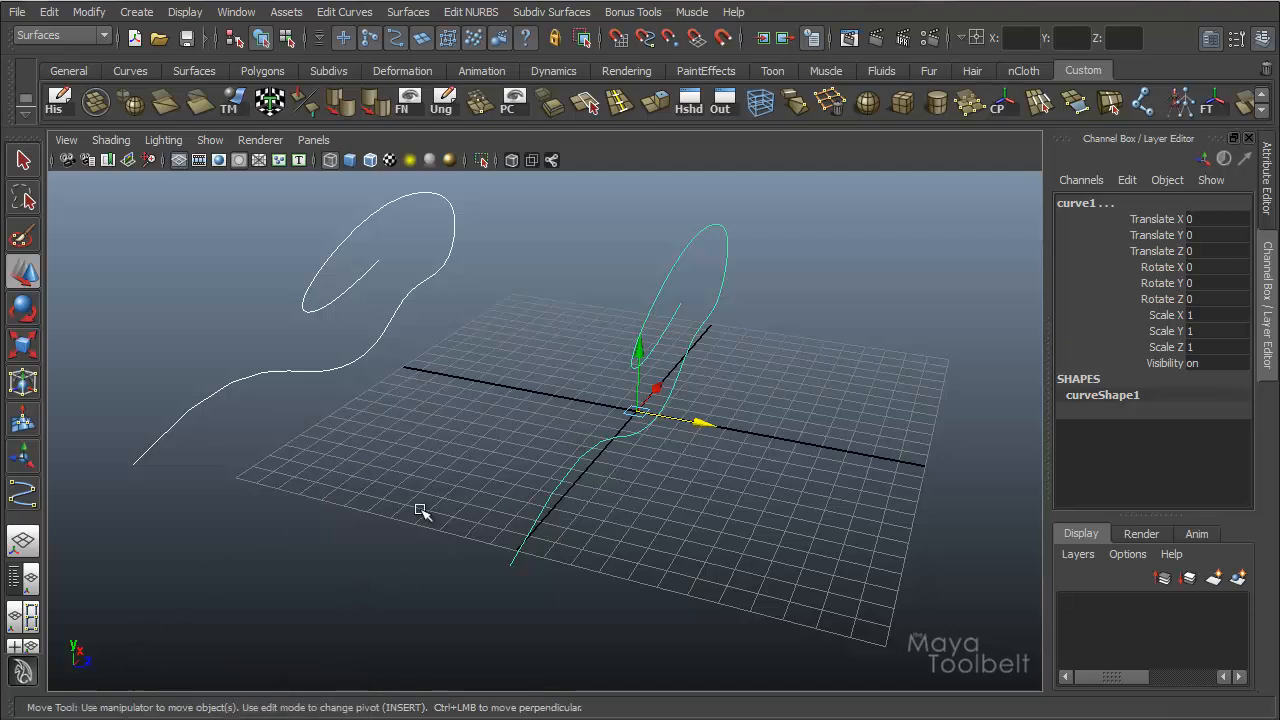
{"action": "left_click", "coordinate": [408, 12]}
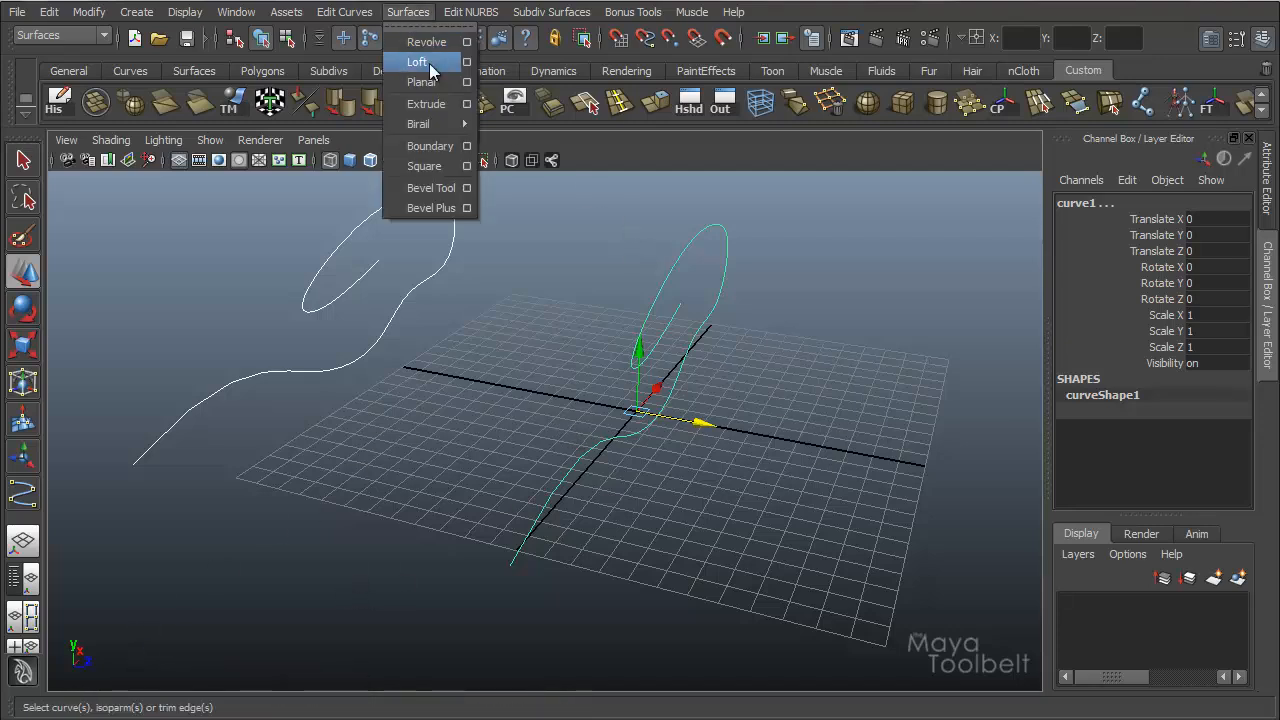
{"action": "left_click", "coordinate": [467, 62]}
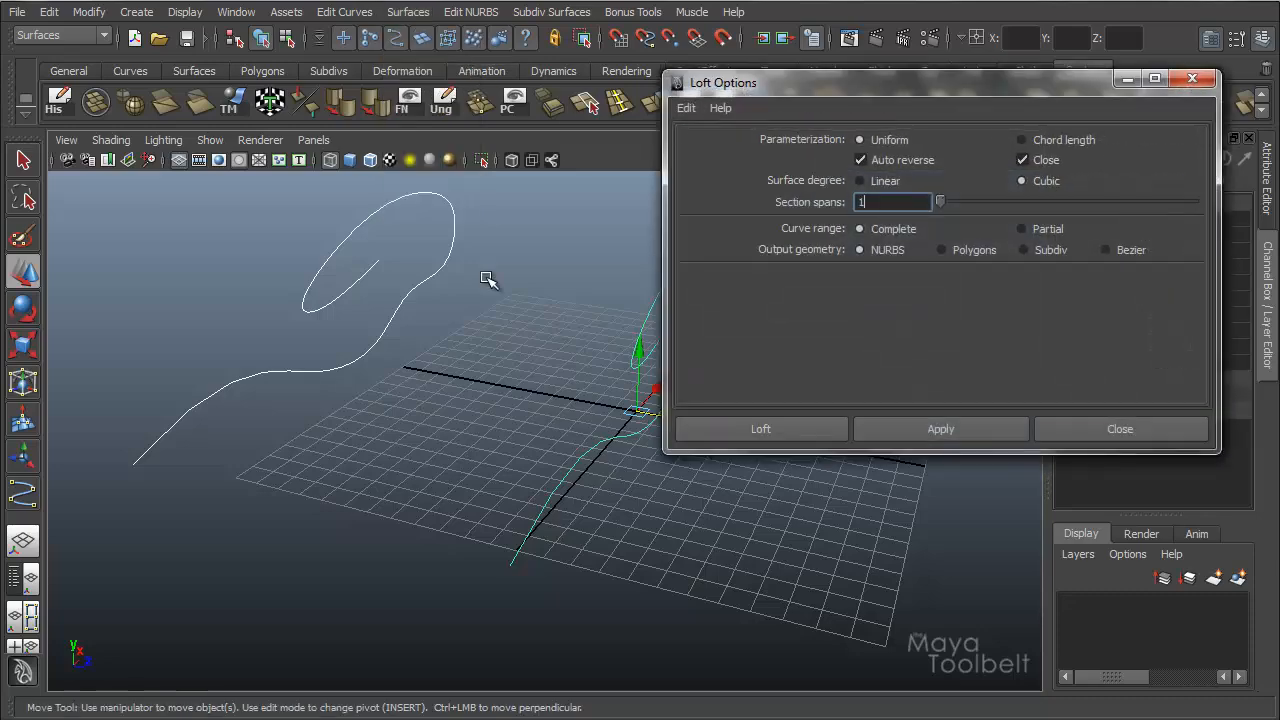
{"action": "left_click_drag", "start_coordinate": [486, 277], "coordinate": [523, 257], "text": "alt"}
{"action": "left_click", "coordinate": [686, 108]}
{"action": "left_click", "coordinate": [710, 146]}
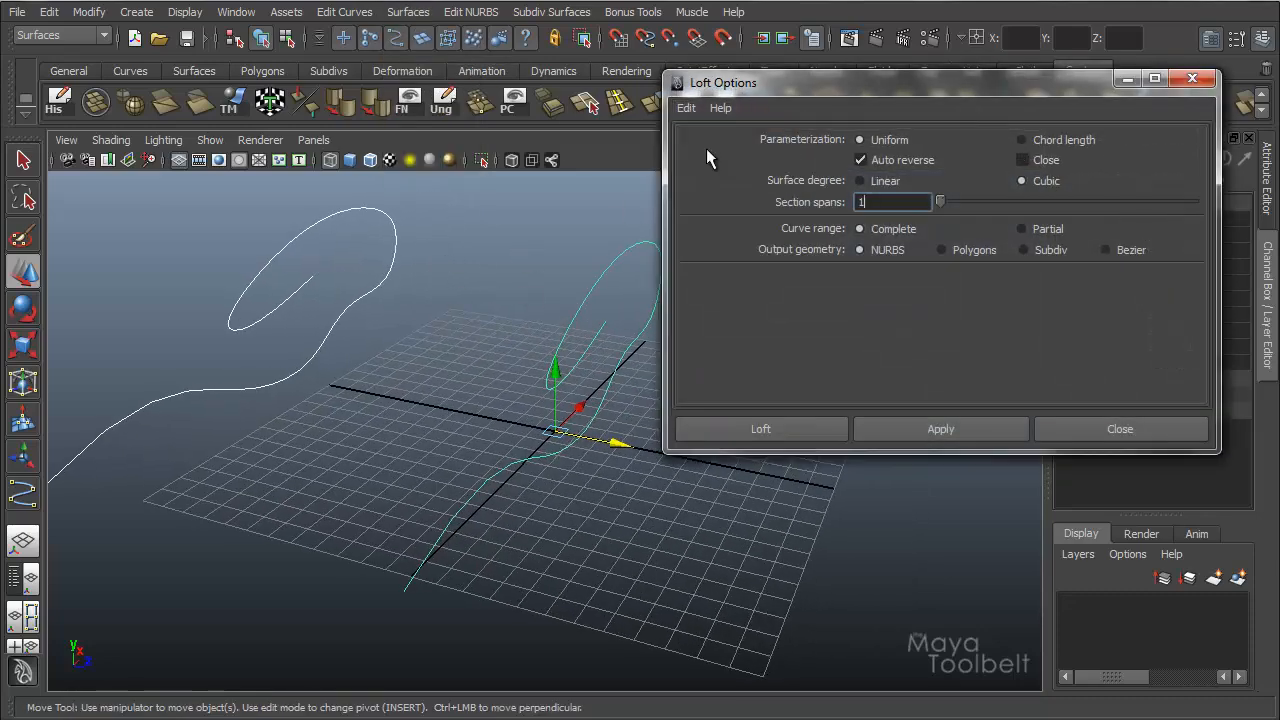
Loft the two selected curves into a NURBS surface and display it shaded without the grid.
{"action": "left_click_drag", "start_coordinate": [468, 325], "coordinate": [371, 243], "text": "alt"}
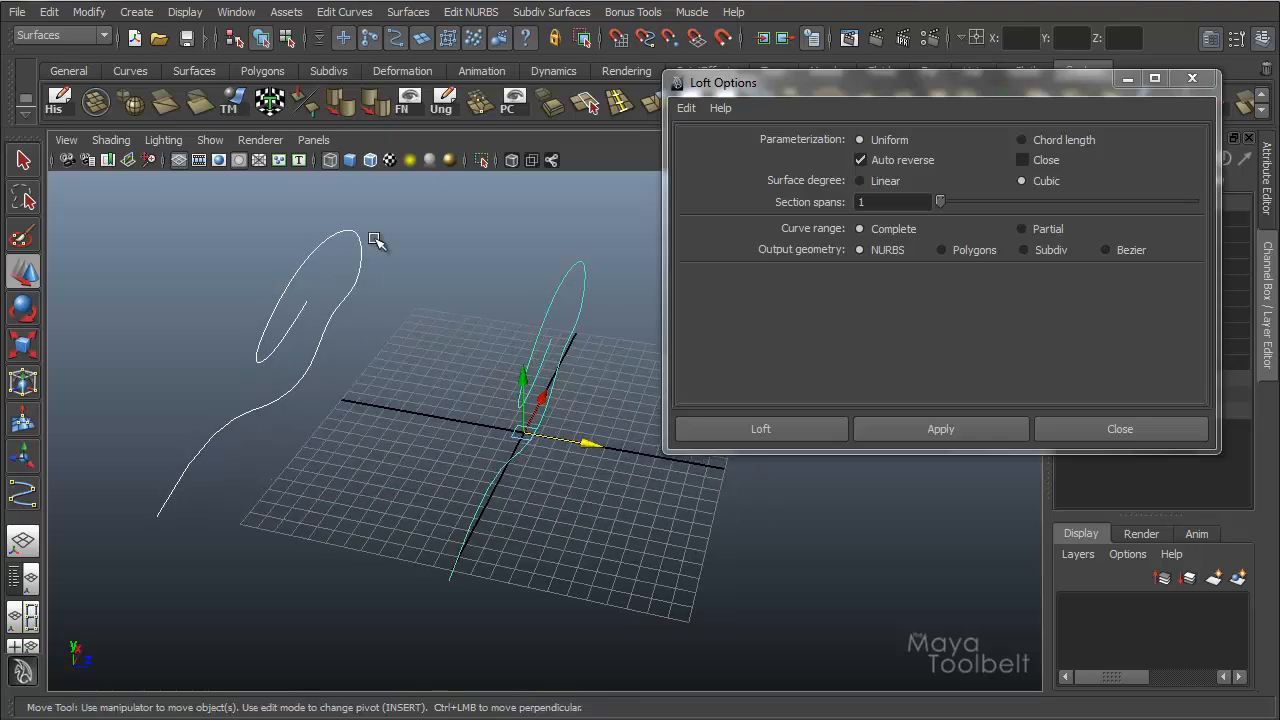
{"action": "left_click", "coordinate": [198, 160]}
{"action": "left_click_drag", "start_coordinate": [283, 289], "coordinate": [360, 300], "text": "alt"}
{"action": "left_click", "coordinate": [955, 430]}
{"action": "left_click", "coordinate": [955, 430]}
{"action": "mouse_move", "coordinate": [400, 400]}
{"action": "left_mouse_down", "text": "alt"}
{"action": "mouse_move", "coordinate": [394, 423]}
{"action": "mouse_move", "coordinate": [551, 400]}
{"action": "mouse_move", "coordinate": [443, 500]}
{"action": "mouse_move", "coordinate": [437, 411]}
{"action": "mouse_move", "coordinate": [471, 440]}
{"action": "mouse_move", "coordinate": [294, 511]}
{"action": "mouse_move", "coordinate": [246, 494]}
{"action": "left_mouse_up", "text": "alt"}
{"action": "key", "text": "5"}
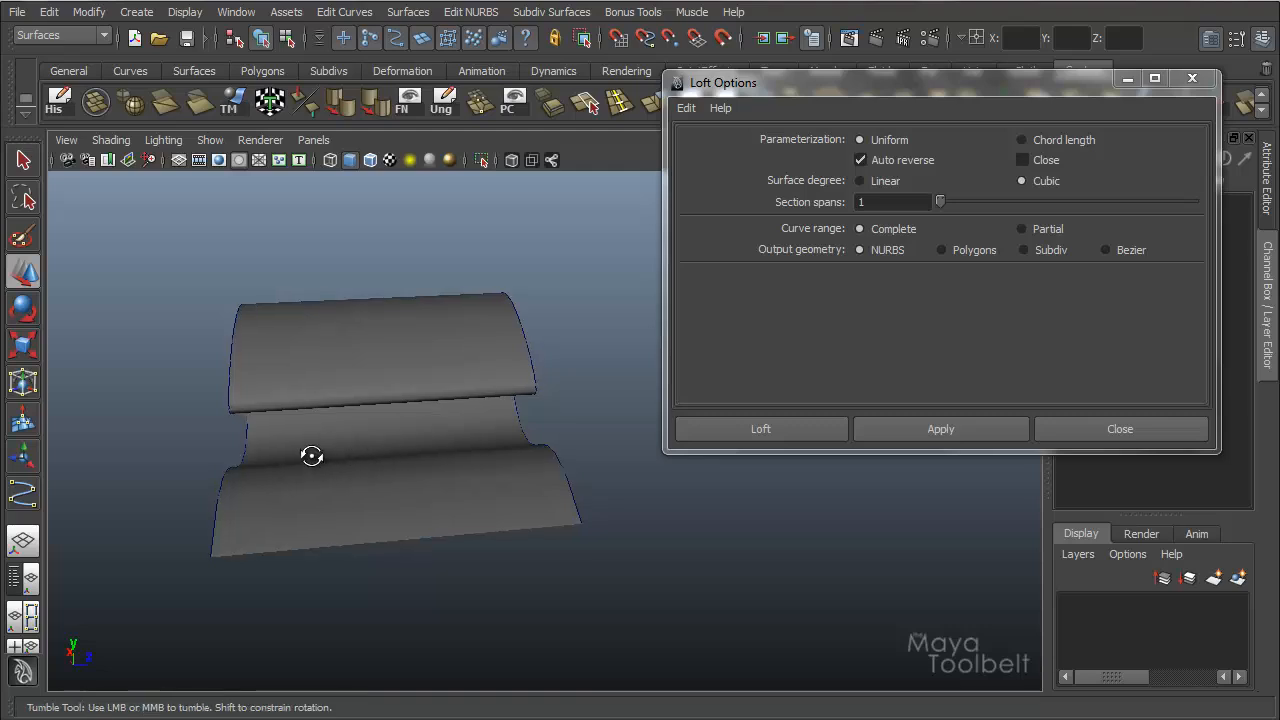
Inspect the lofted surface from several angles and delete it, keeping the two curves.
{"action": "left_click_drag", "start_coordinate": [314, 451], "coordinate": [551, 346], "text": "alt"}
{"action": "left_click", "coordinate": [543, 400]}
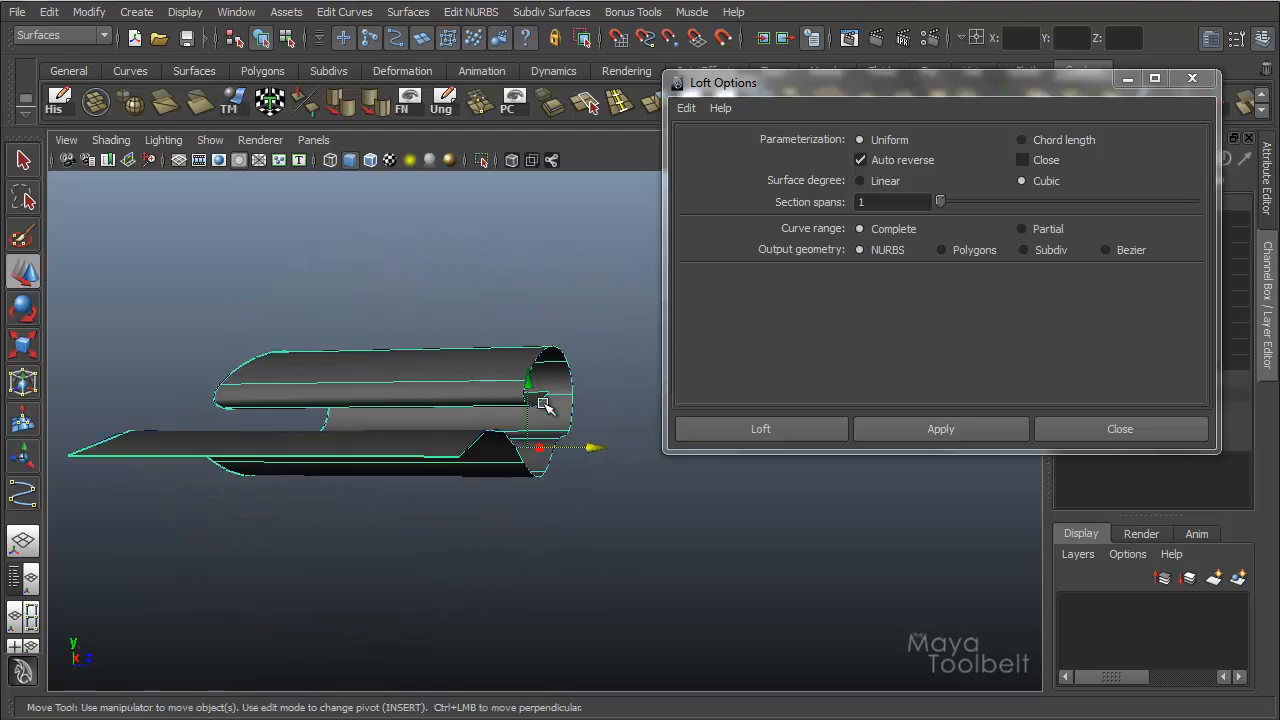
{"action": "left_click_drag", "start_coordinate": [543, 400], "coordinate": [530, 449], "text": "alt"}
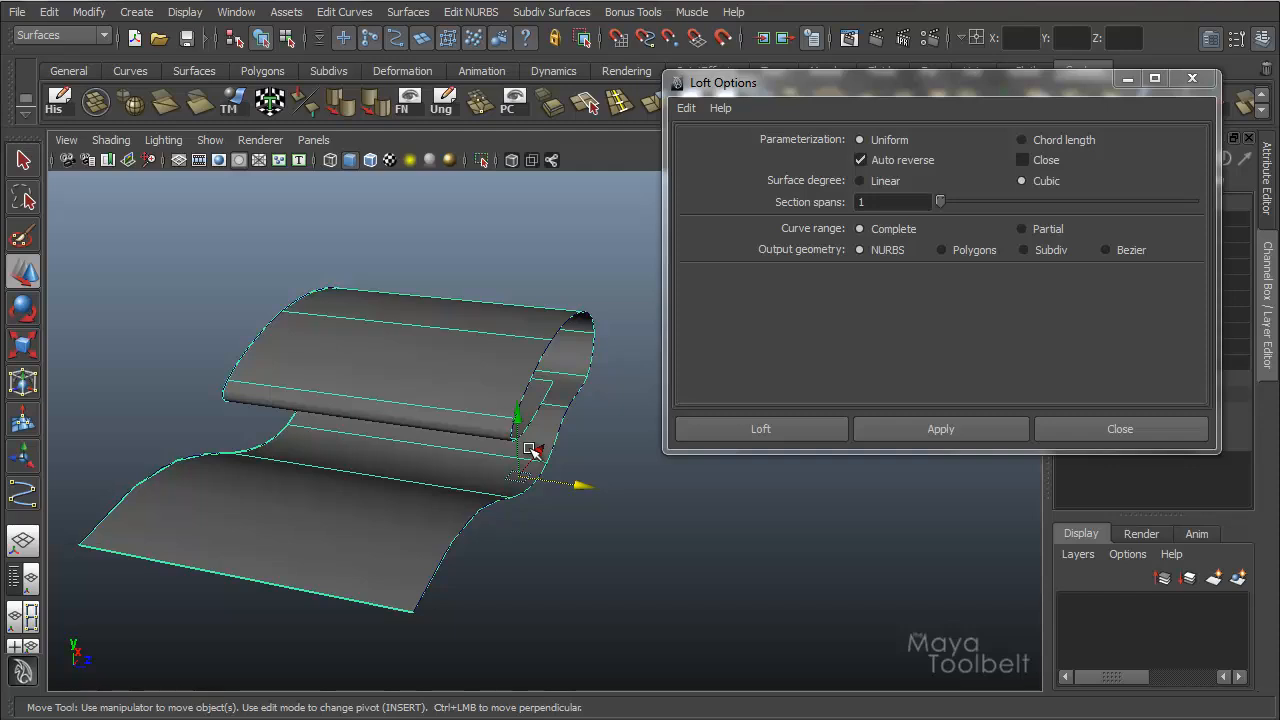
{"action": "key", "text": "Delete"}
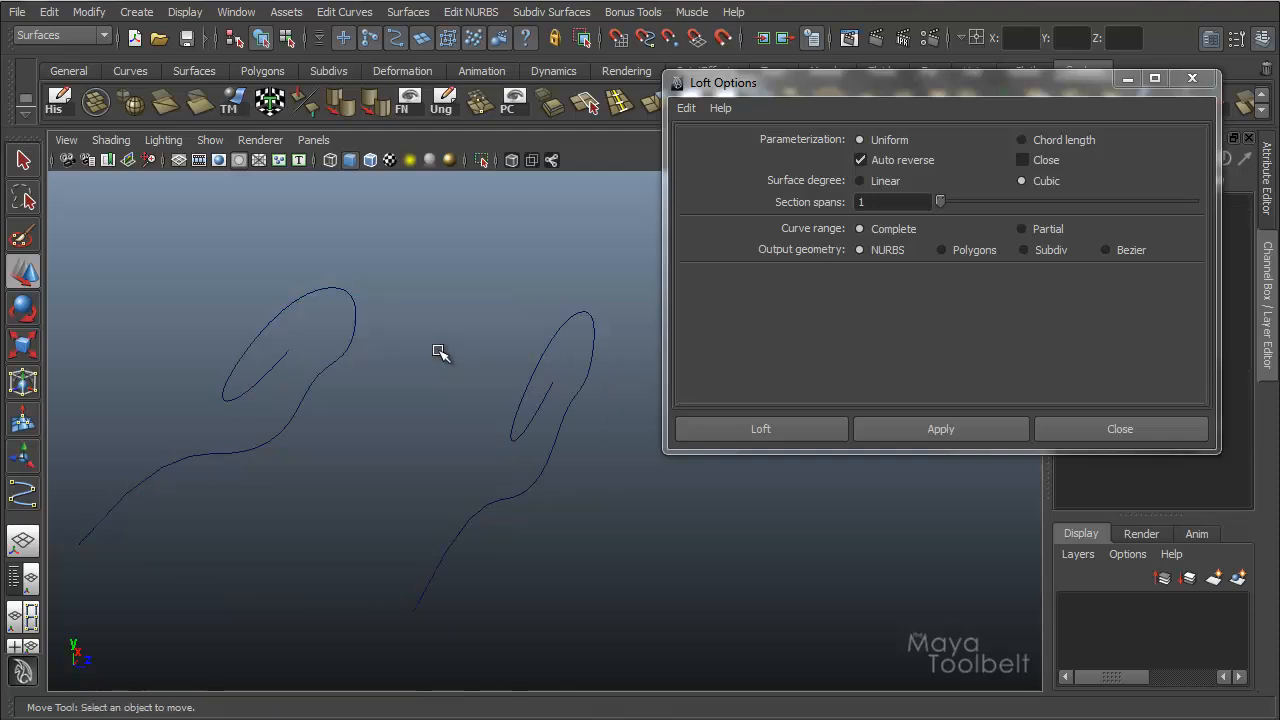
Duplicate the original curve and move the copy along Z to midway between the two existing curves.
{"action": "left_click_drag", "start_coordinate": [443, 353], "coordinate": [520, 317], "text": "alt"}
{"action": "left_click", "coordinate": [545, 338]}
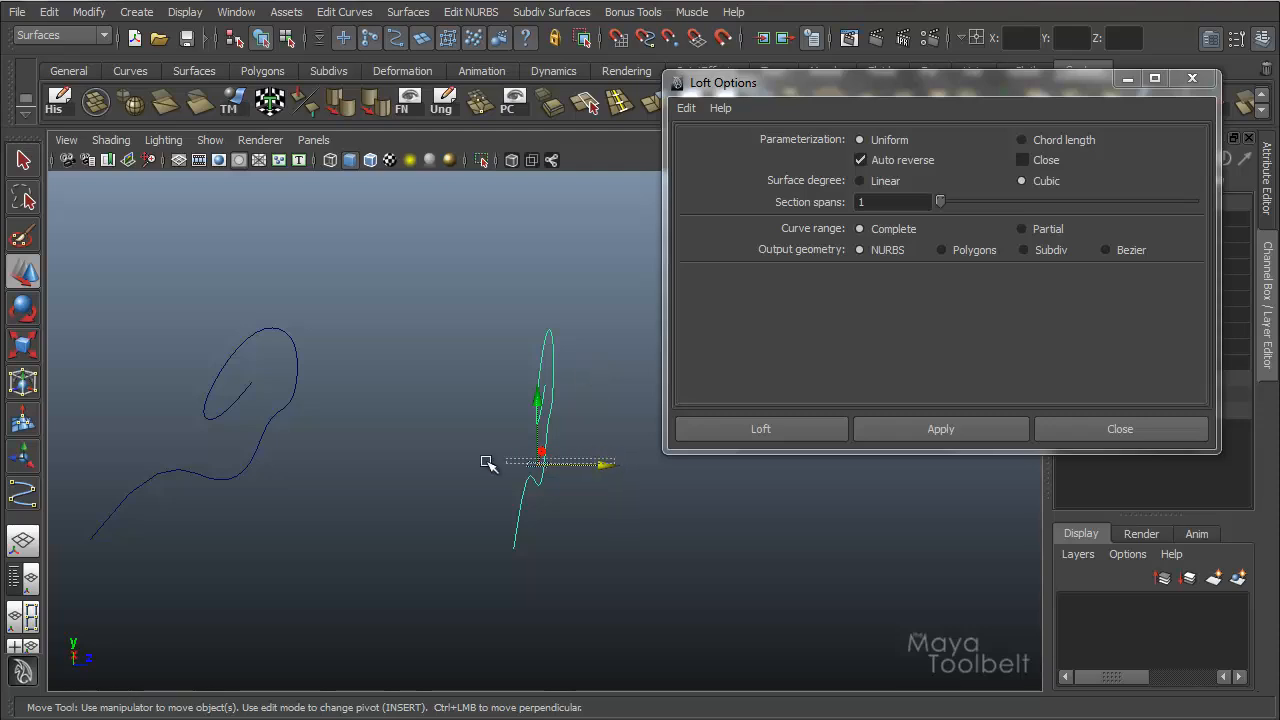
{"action": "key", "text": "ctrl+d"}
{"action": "left_click_drag", "start_coordinate": [608, 466], "coordinate": [557, 323]}
{"action": "left_click", "coordinate": [550, 338]}
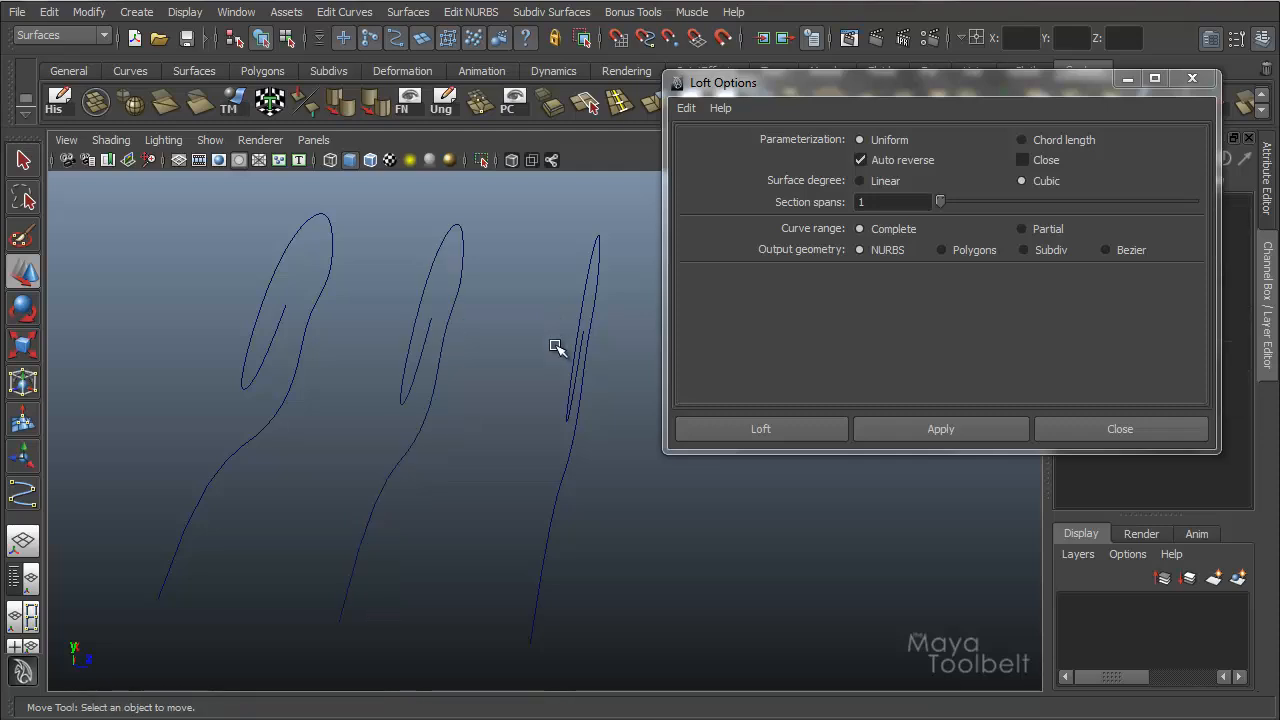
Move the middle curve down along Y, well below the two outer curves.
{"action": "left_click_drag", "start_coordinate": [530, 352], "coordinate": [437, 277], "text": "alt"}
{"action": "left_click", "coordinate": [437, 339]}
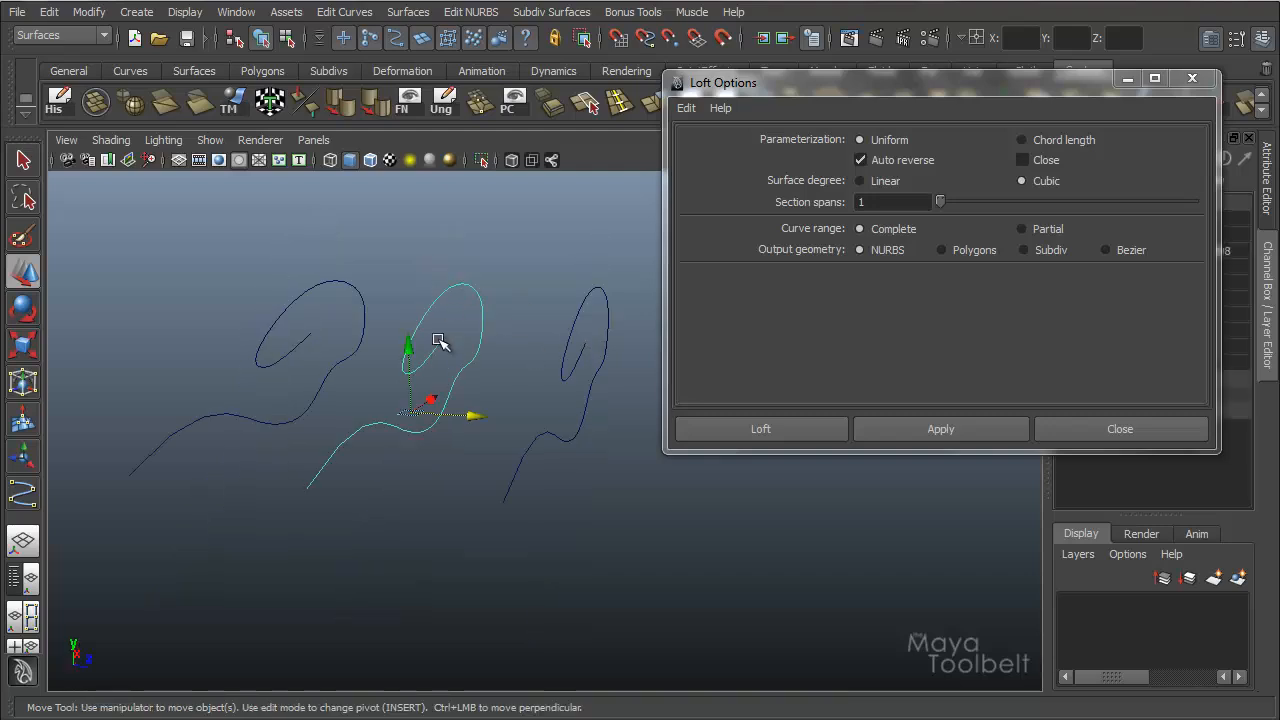
{"action": "left_click_drag", "start_coordinate": [410, 360], "coordinate": [397, 546]}
{"action": "left_click_drag", "start_coordinate": [448, 476], "coordinate": [331, 354], "text": "alt"}
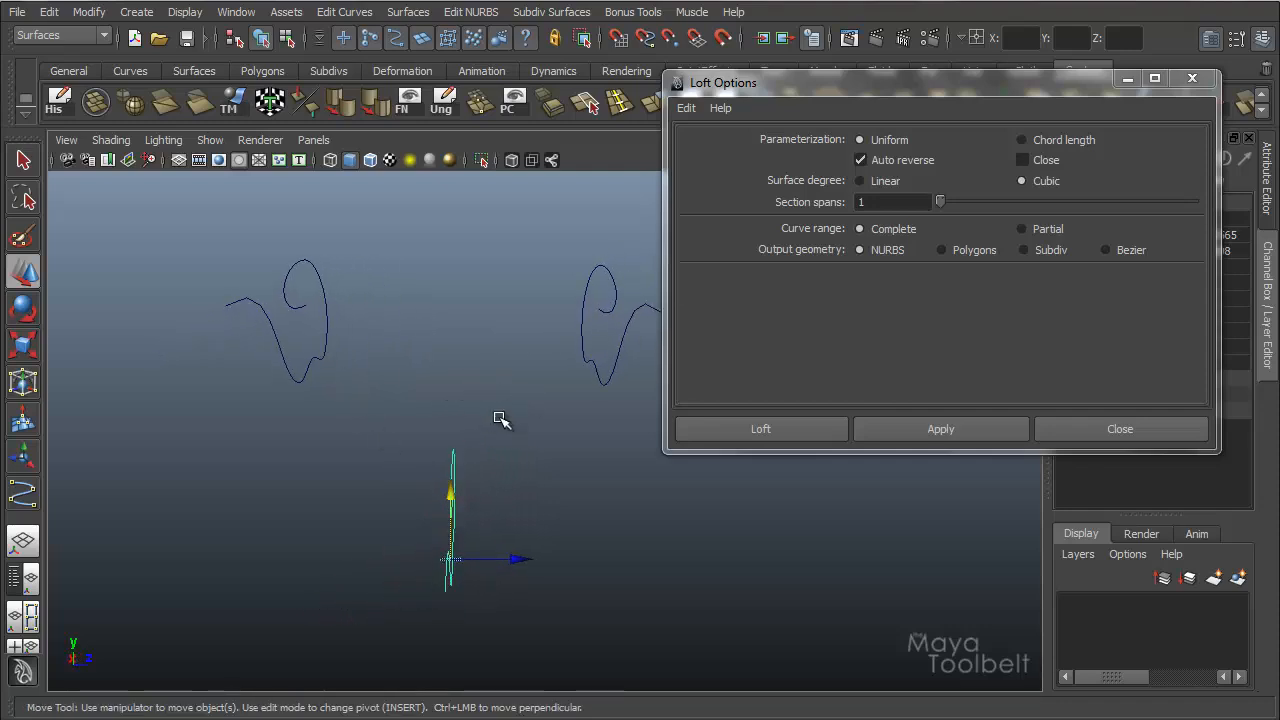
{"action": "left_click_drag", "start_coordinate": [500, 420], "coordinate": [434, 331], "text": "alt"}
Try lofting the curves selected out of sequence, both outer curves before the lowered middle one, and undo the loft.
{"action": "left_click", "coordinate": [400, 285]}
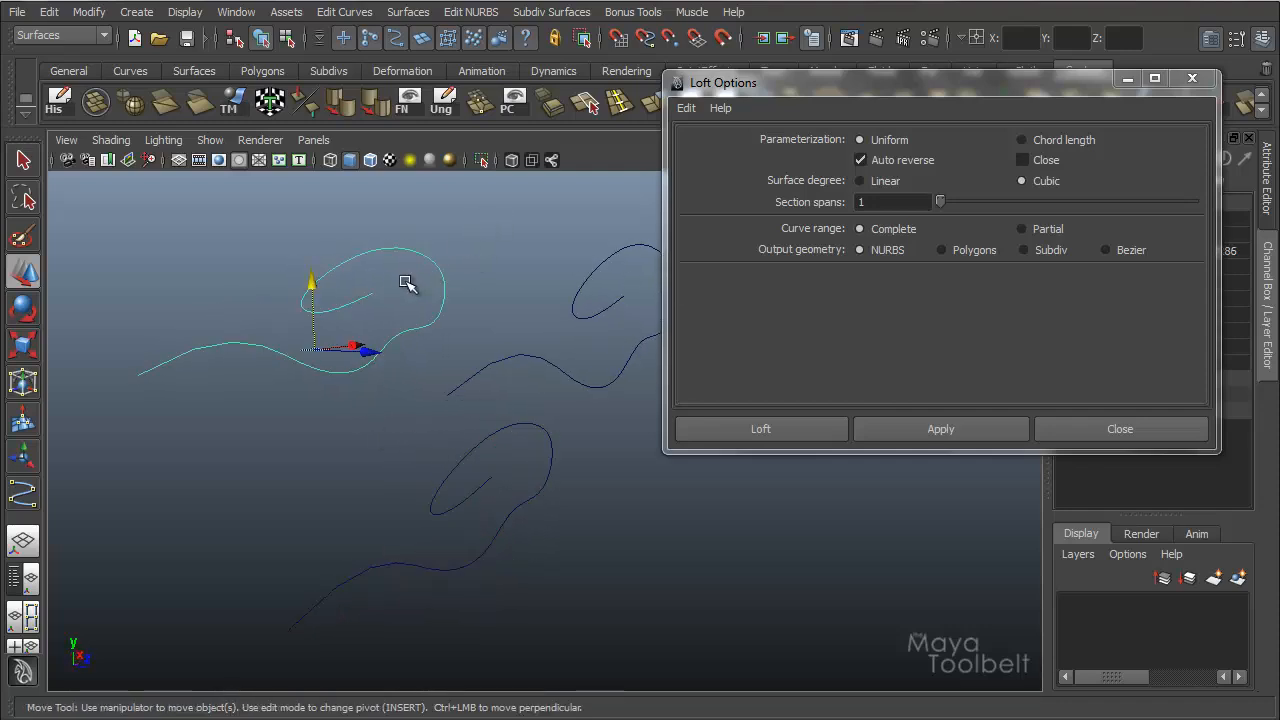
{"action": "left_click", "coordinate": [614, 300], "text": "shift"}
{"action": "left_click_drag", "start_coordinate": [466, 371], "coordinate": [549, 364], "text": "alt"}
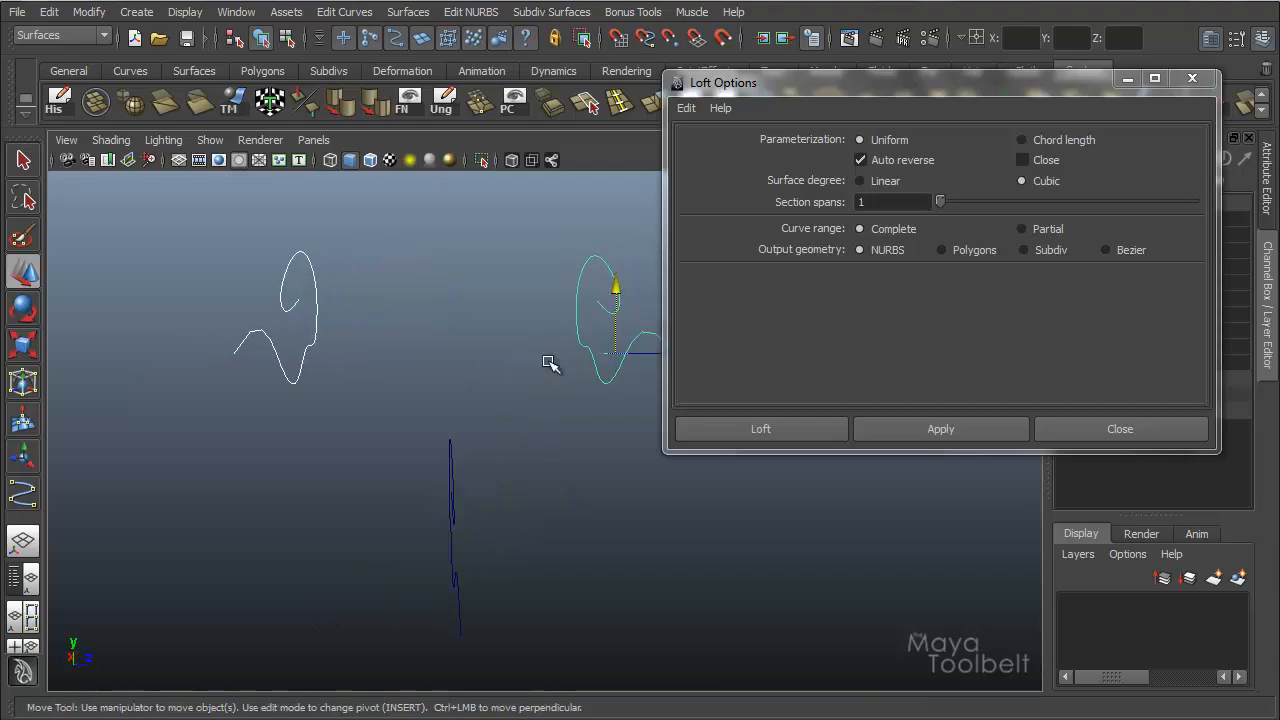
{"action": "left_click_drag", "start_coordinate": [512, 458], "coordinate": [390, 534], "text": "shift"}
{"action": "left_click_drag", "start_coordinate": [503, 506], "coordinate": [494, 480], "text": "alt"}
{"action": "left_click", "coordinate": [866, 432]}
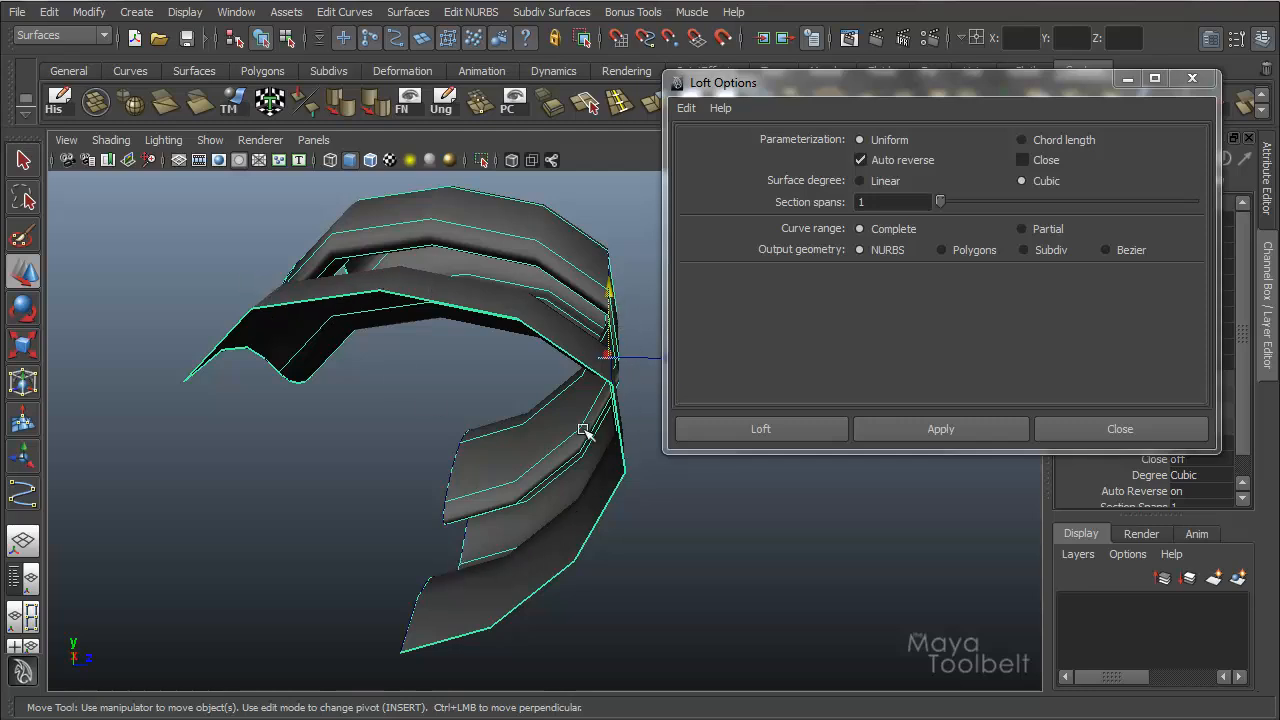
{"action": "left_click_drag", "start_coordinate": [476, 472], "coordinate": [432, 474], "text": "alt"}
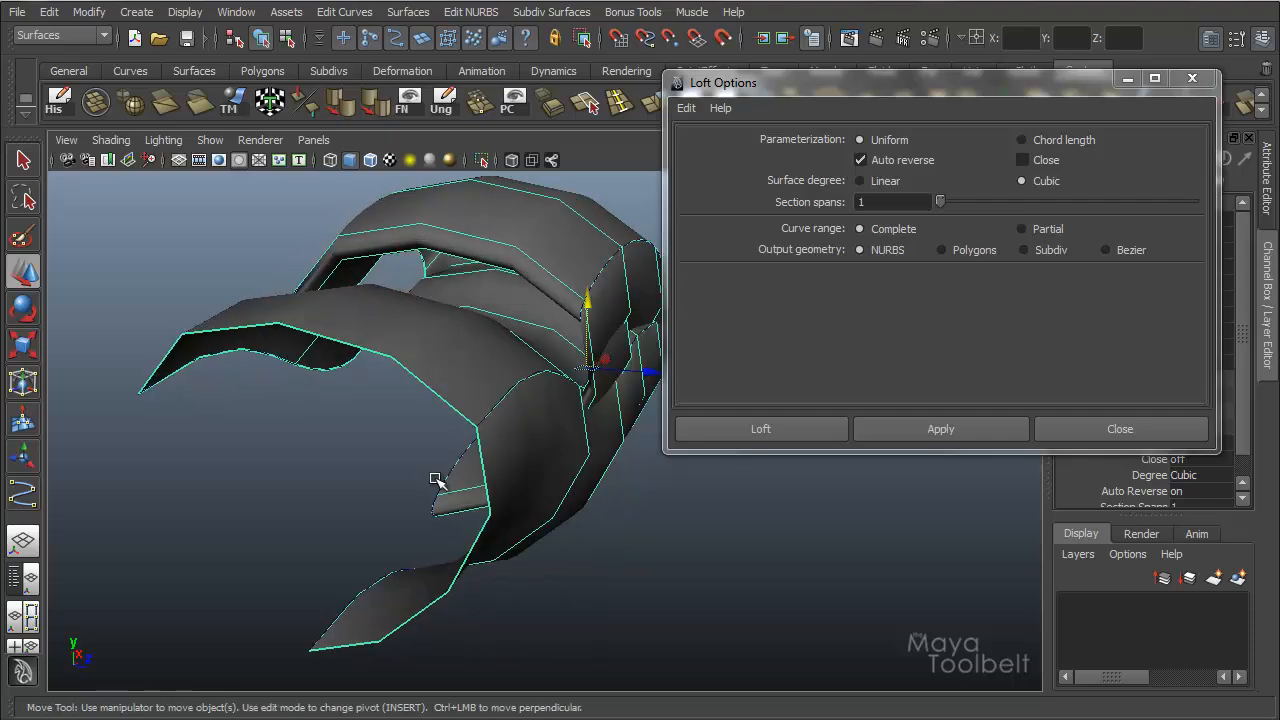
{"action": "key", "text": "ctrl+z"}
Loft the three curves in sequence, from the first copy through the lowered middle curve to the original, and inspect the surface.
{"action": "left_click_drag", "start_coordinate": [341, 309], "coordinate": [394, 368]}
{"action": "left_click_drag", "start_coordinate": [370, 441], "coordinate": [522, 554], "text": "alt"}
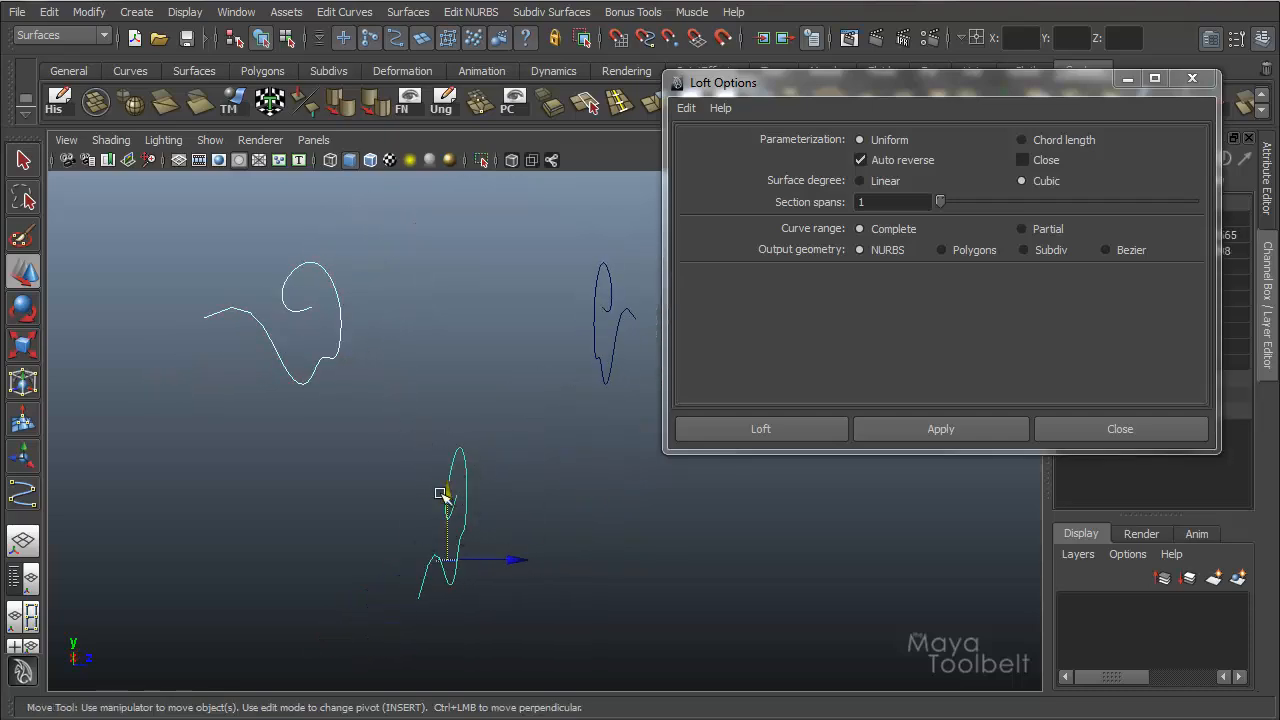
{"action": "left_click_drag", "start_coordinate": [554, 325], "coordinate": [670, 369], "text": "shift"}
{"action": "left_click_drag", "start_coordinate": [534, 351], "coordinate": [592, 356], "text": "alt"}
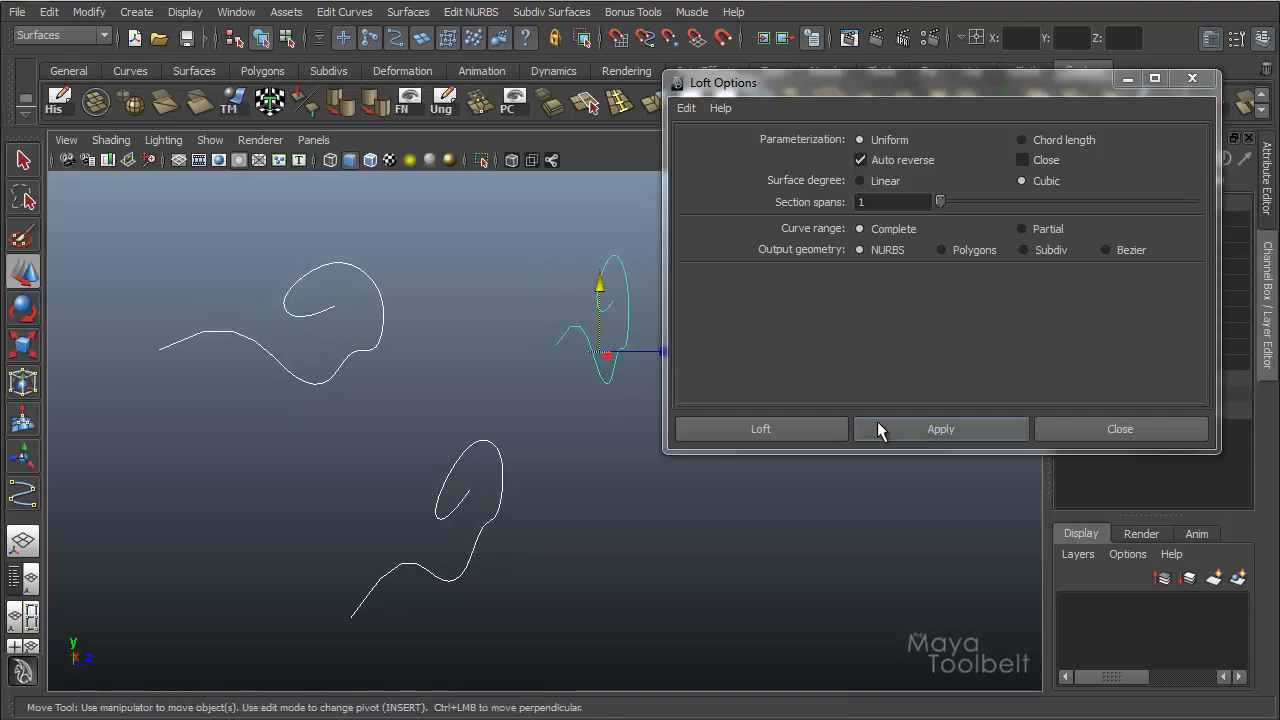
{"action": "left_click", "coordinate": [878, 424]}
{"action": "left_click_drag", "start_coordinate": [511, 413], "coordinate": [284, 375], "text": "alt"}
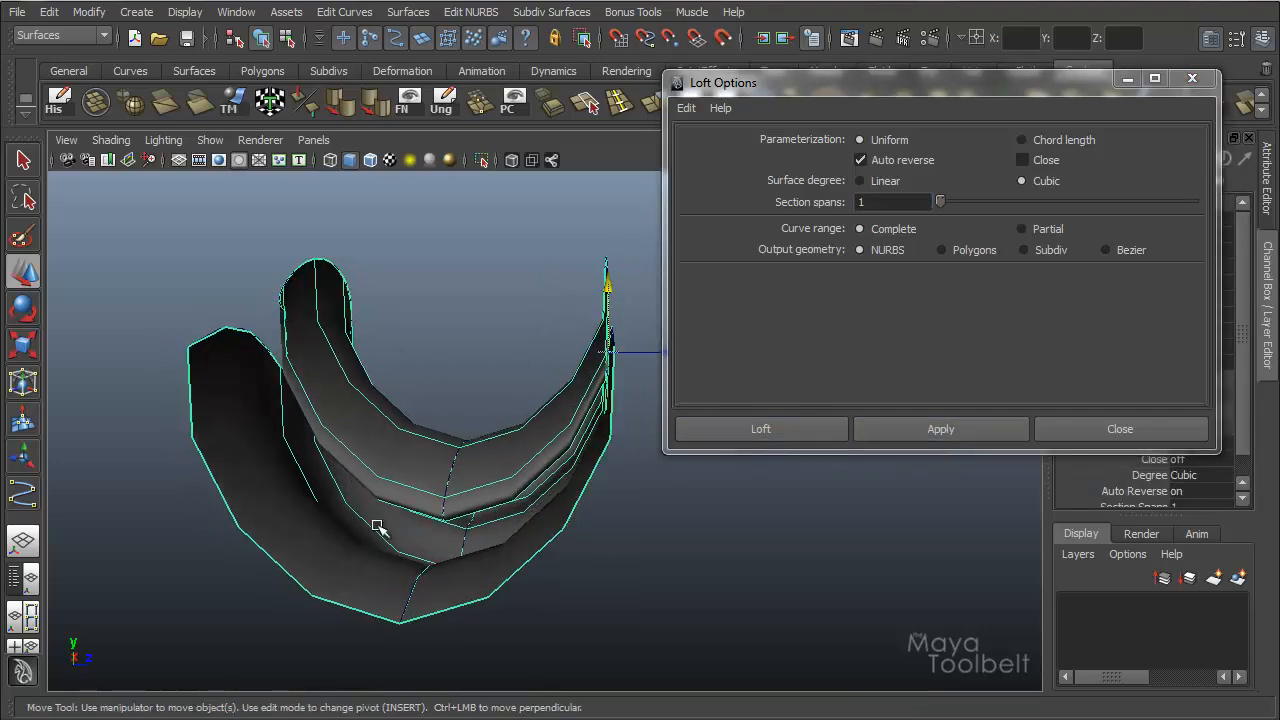
{"action": "left_click_drag", "start_coordinate": [463, 413], "coordinate": [517, 437], "text": "alt"}
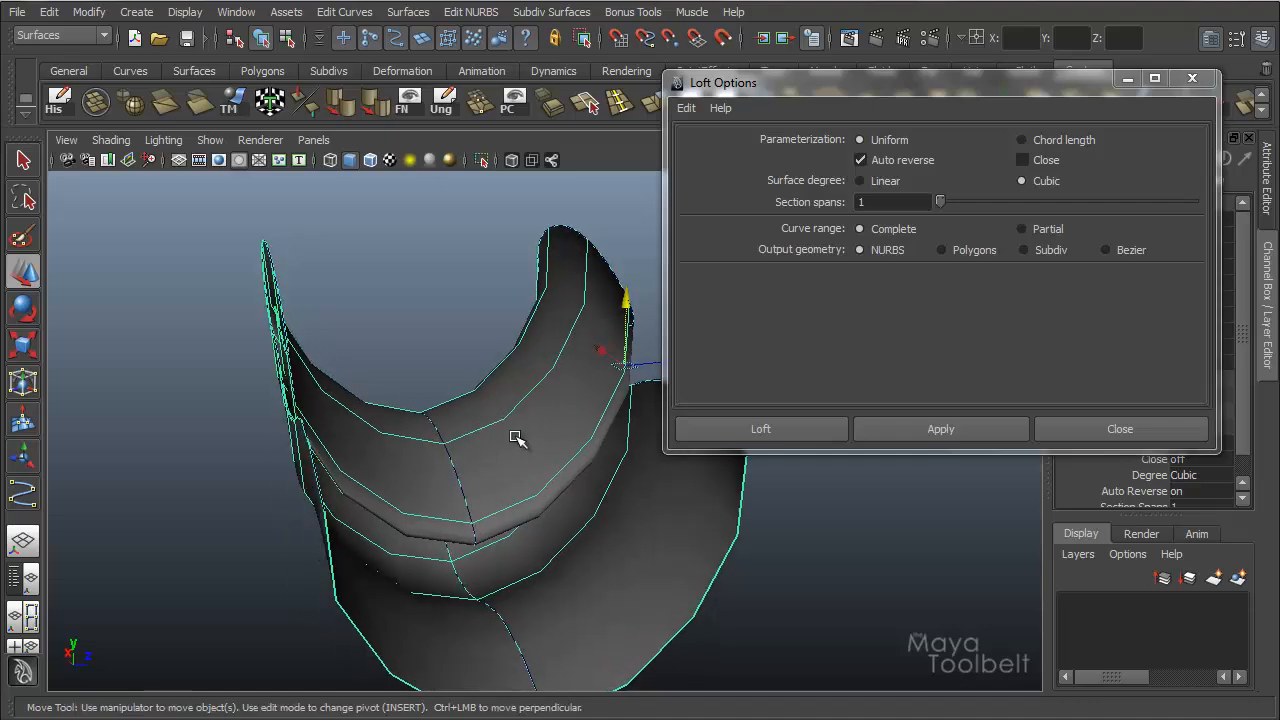
Delete the surface lofted through the three curves.
{"action": "left_click_drag", "start_coordinate": [540, 374], "coordinate": [460, 370], "text": "alt"}
{"action": "key", "text": "Delete"}
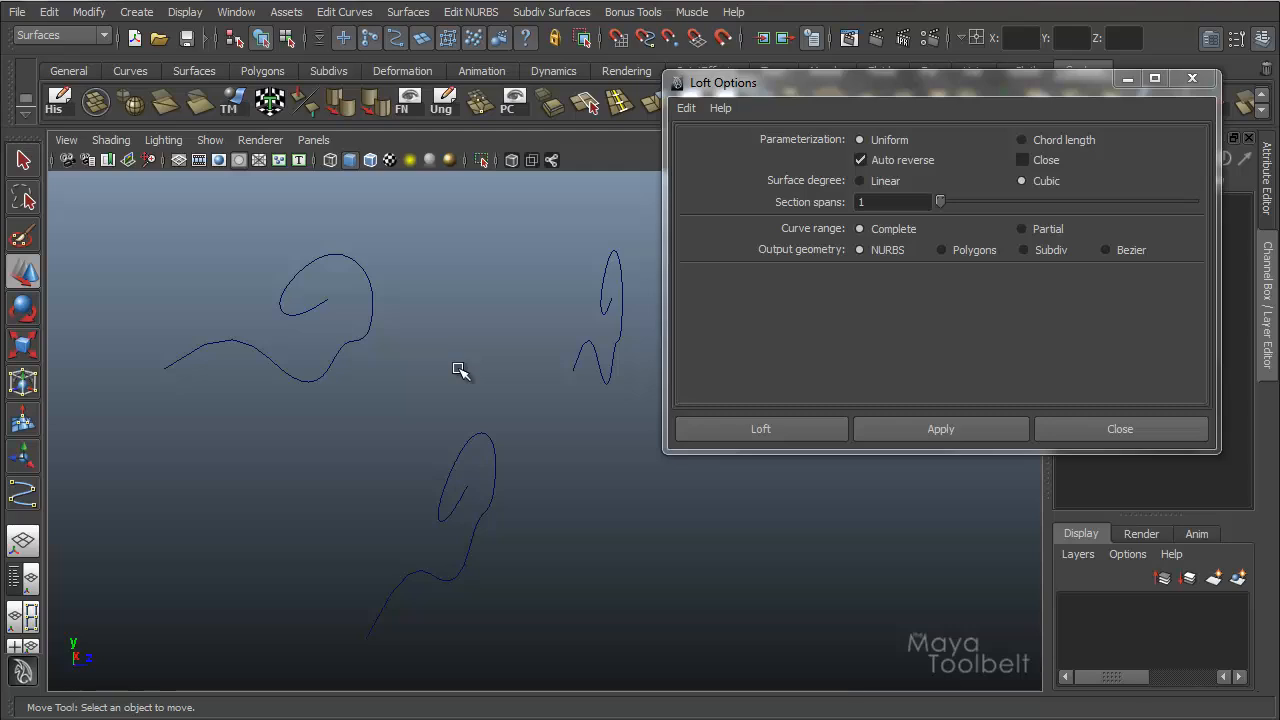
Try lofting from the original curve to the outer copy and the lowered middle curve last, inspect the surface and remove it.
{"action": "left_click", "coordinate": [590, 302]}
{"action": "left_click_drag", "start_coordinate": [590, 302], "coordinate": [420, 280], "text": "alt"}
{"action": "left_click", "coordinate": [252, 352], "text": "shift"}
{"action": "left_click", "coordinate": [455, 530], "text": "shift"}
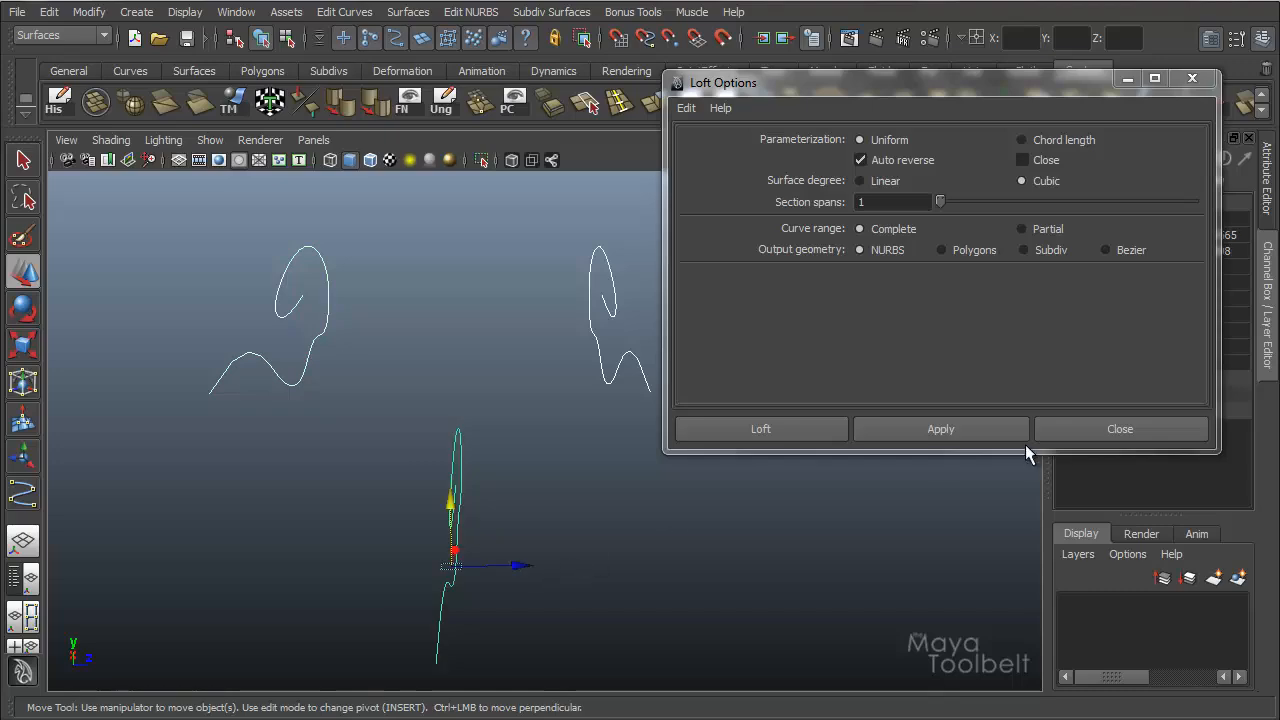
{"action": "left_click", "coordinate": [940, 428]}
{"action": "left_click_drag", "start_coordinate": [608, 466], "coordinate": [543, 471], "text": "alt"}
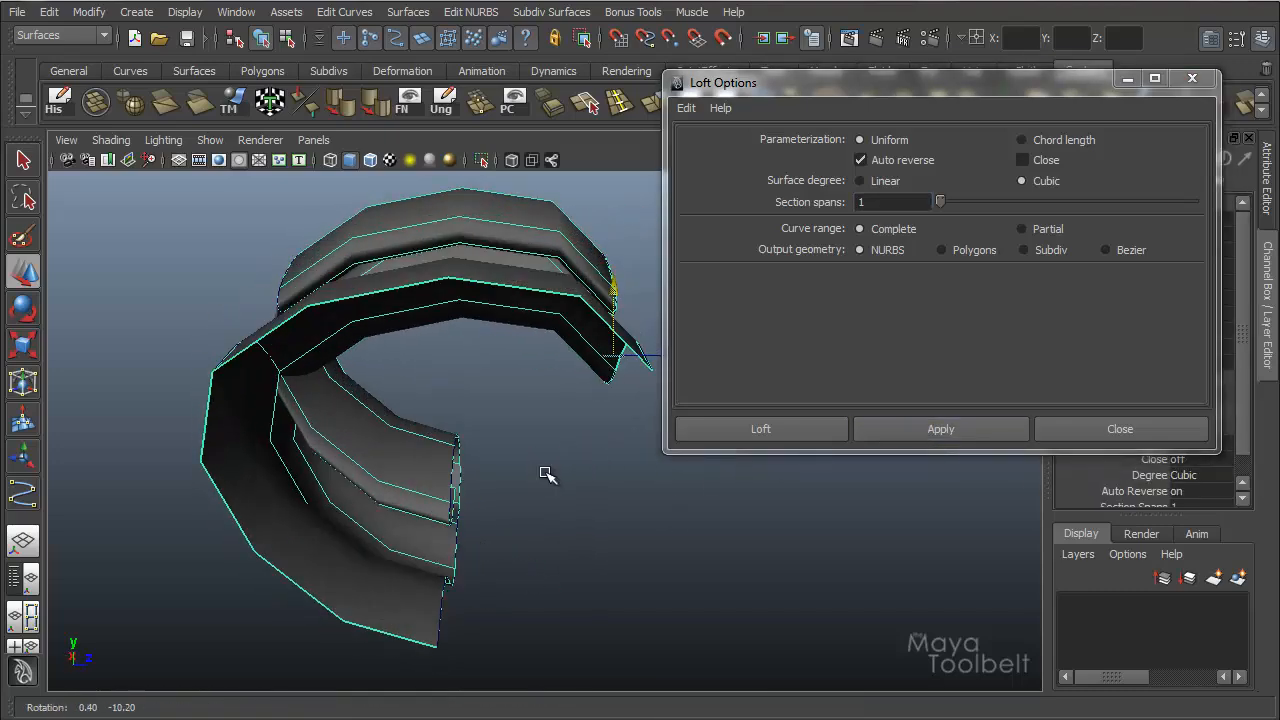
{"action": "left_click", "coordinate": [476, 300]}
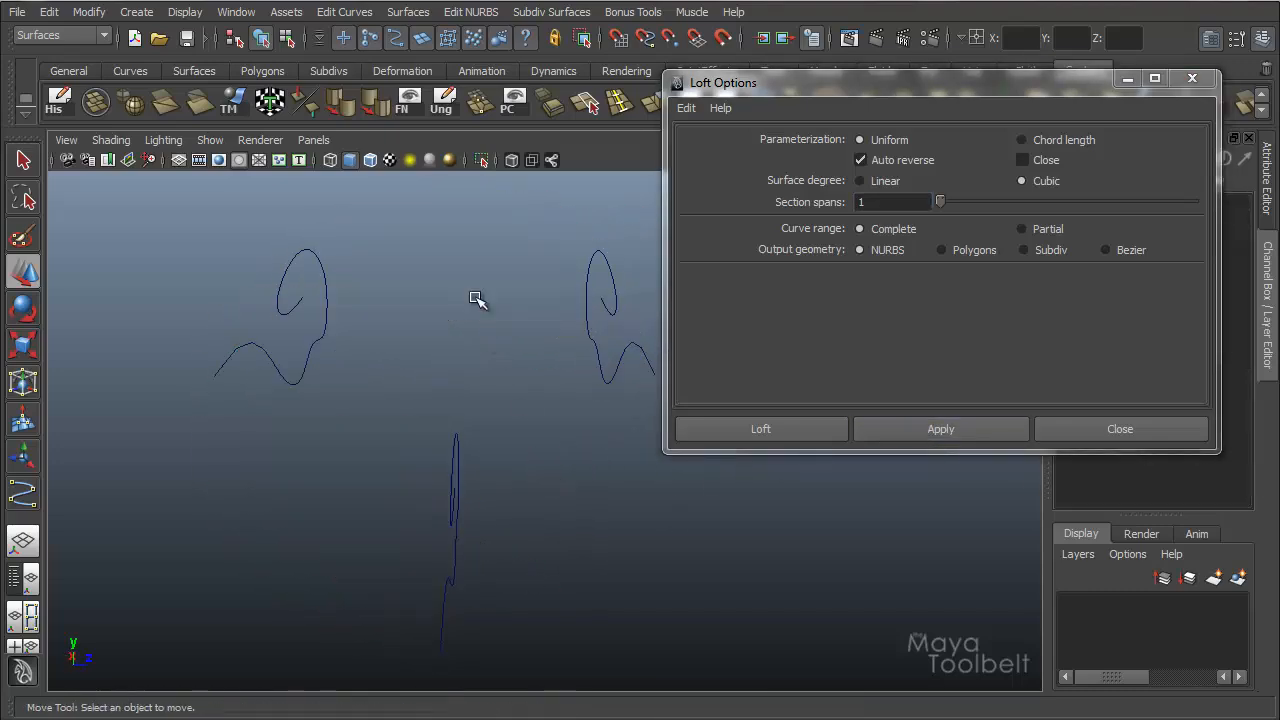
{"action": "left_click_drag", "start_coordinate": [477, 297], "coordinate": [420, 297], "text": "alt"}
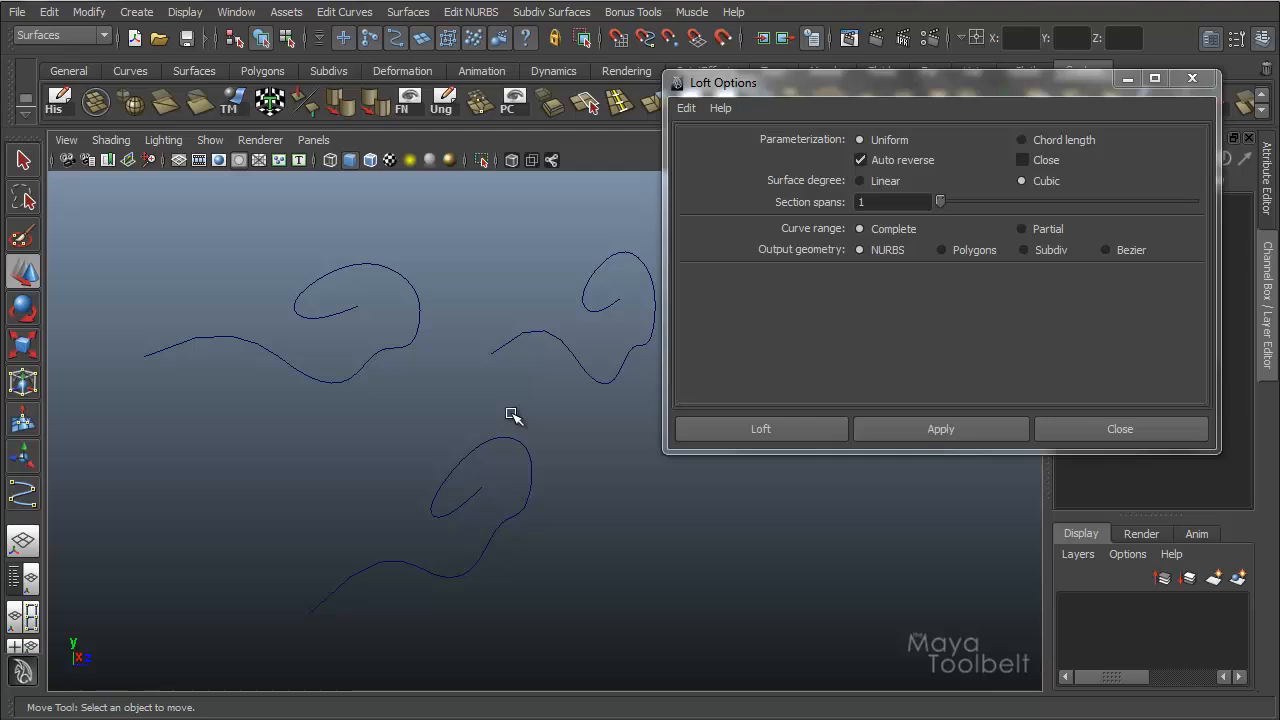
Select the original curve, minimize the Loft Options window and open the curve's attributes.
{"action": "left_click_drag", "start_coordinate": [489, 319], "coordinate": [548, 399]}
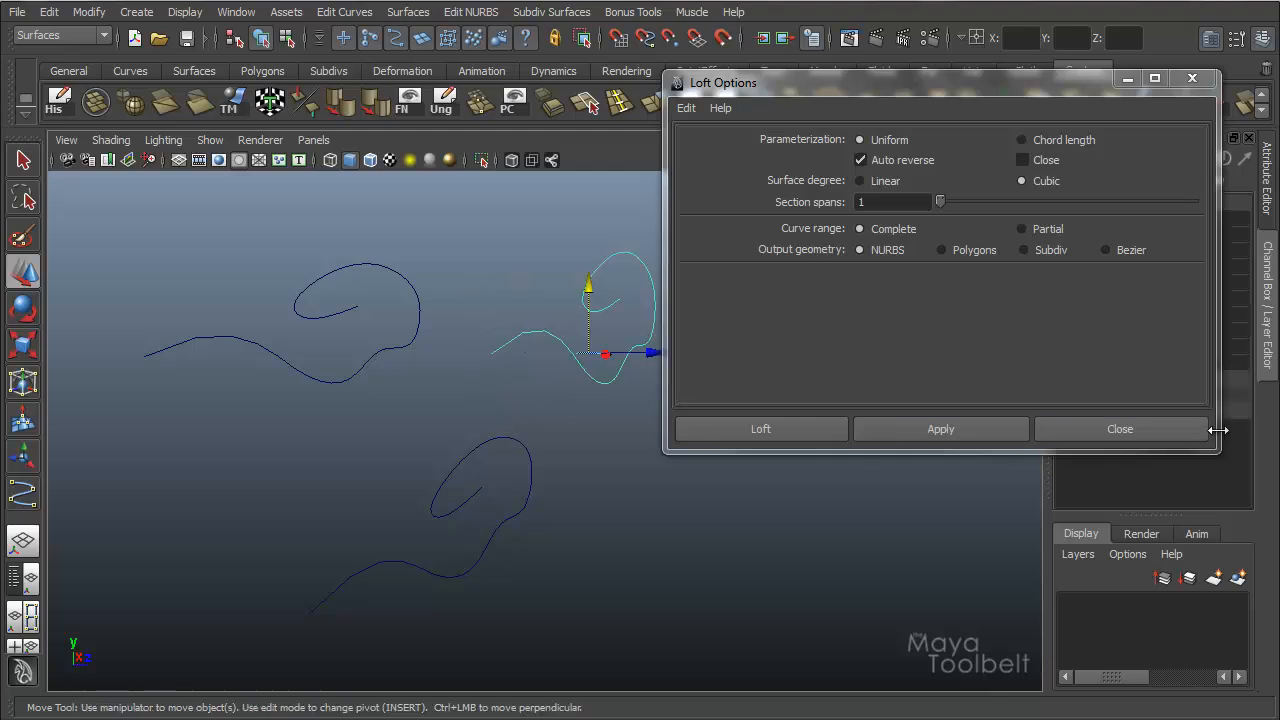
{"action": "left_click", "coordinate": [1128, 80]}
{"action": "key", "text": "ctrl+a"}
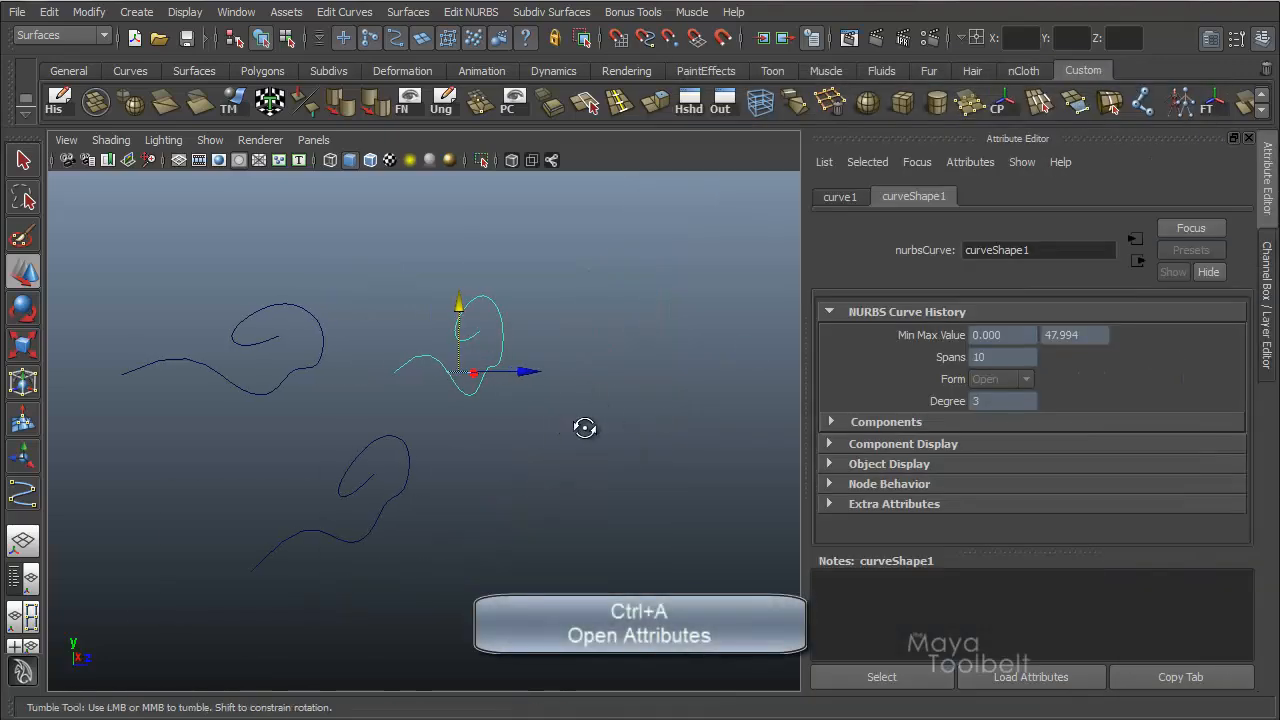
Check the number of spans on each of the three curves.
{"action": "left_click_drag", "start_coordinate": [586, 428], "coordinate": [606, 397], "text": "alt"}
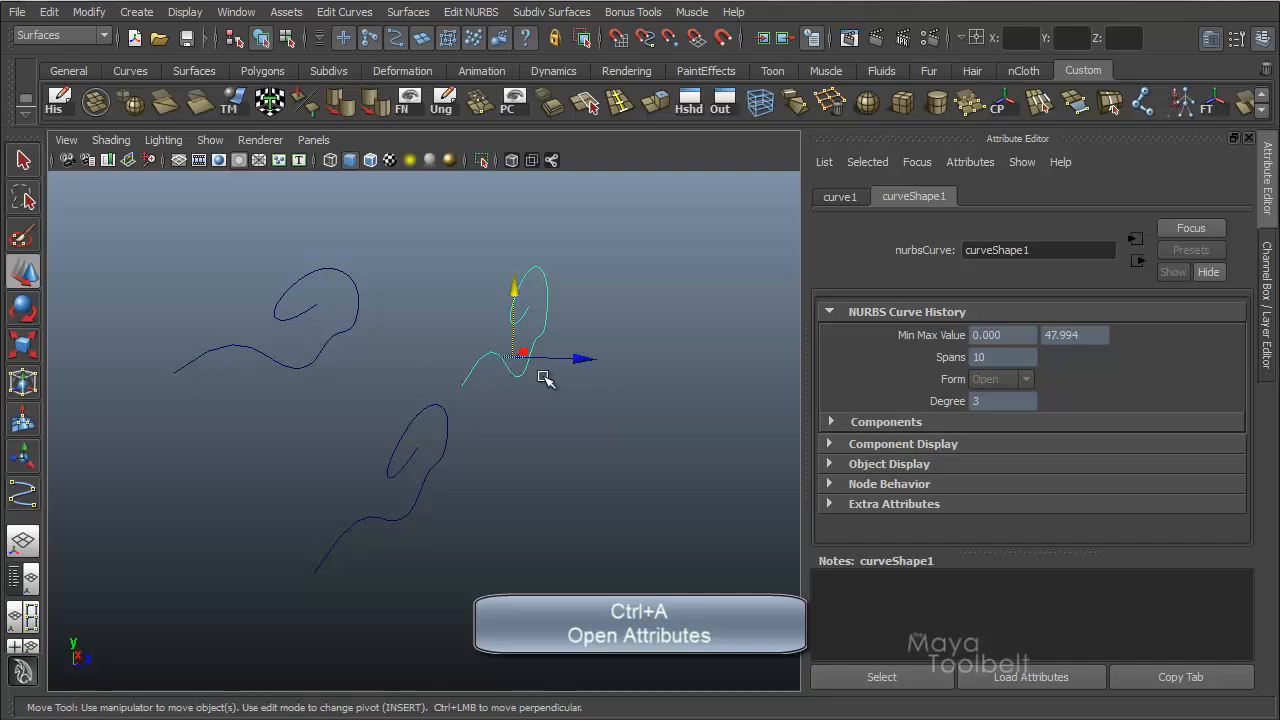
{"action": "left_click", "coordinate": [320, 308]}
{"action": "left_click", "coordinate": [423, 487]}
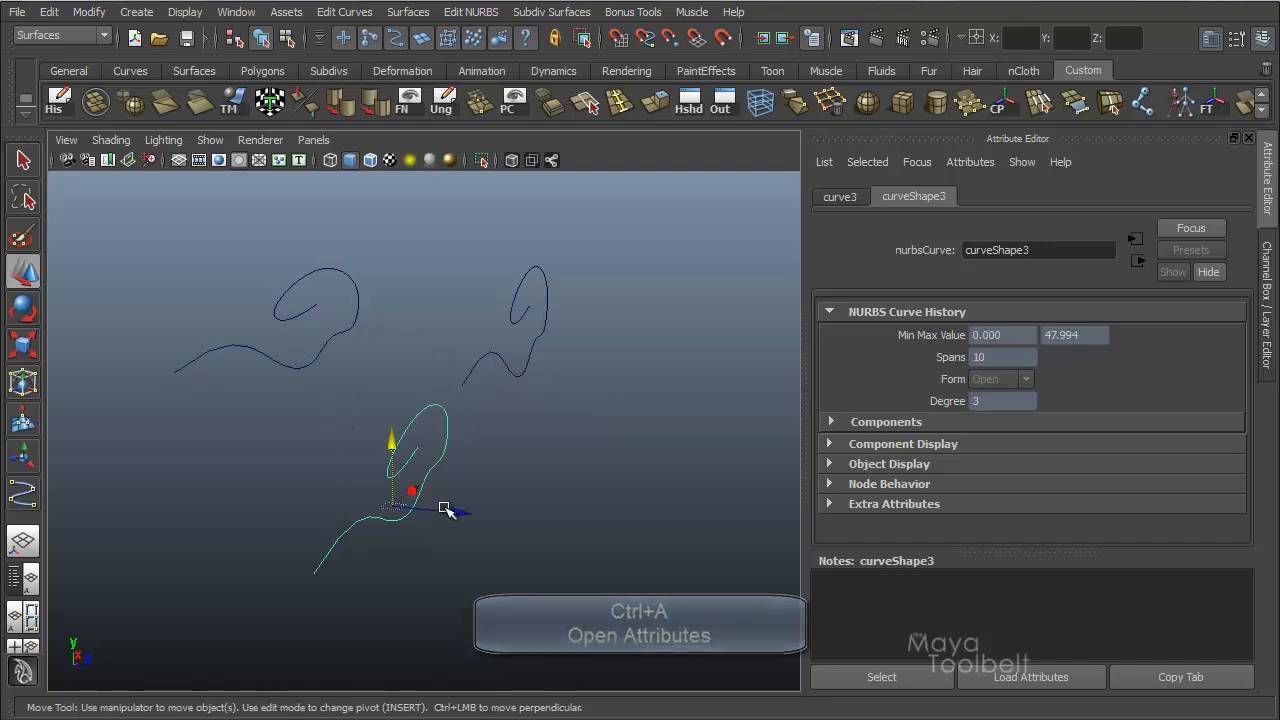
{"action": "left_click", "coordinate": [580, 298]}
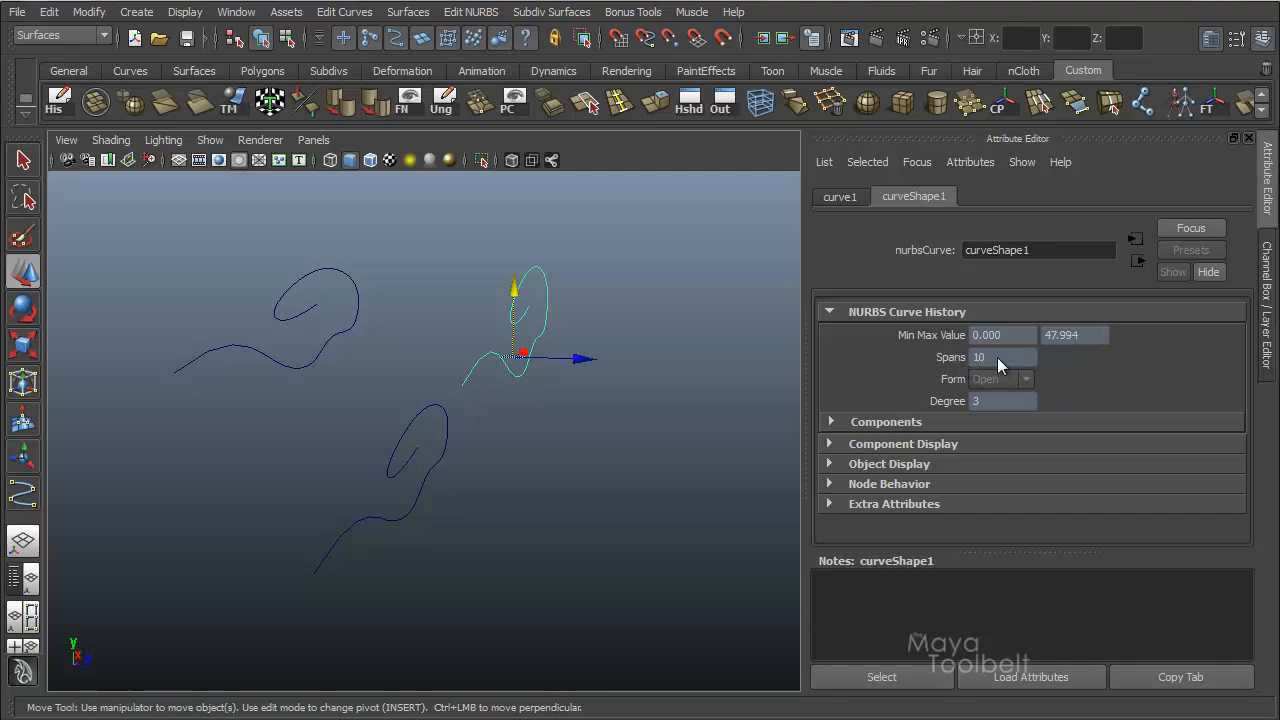
{"action": "left_click", "coordinate": [238, 356]}
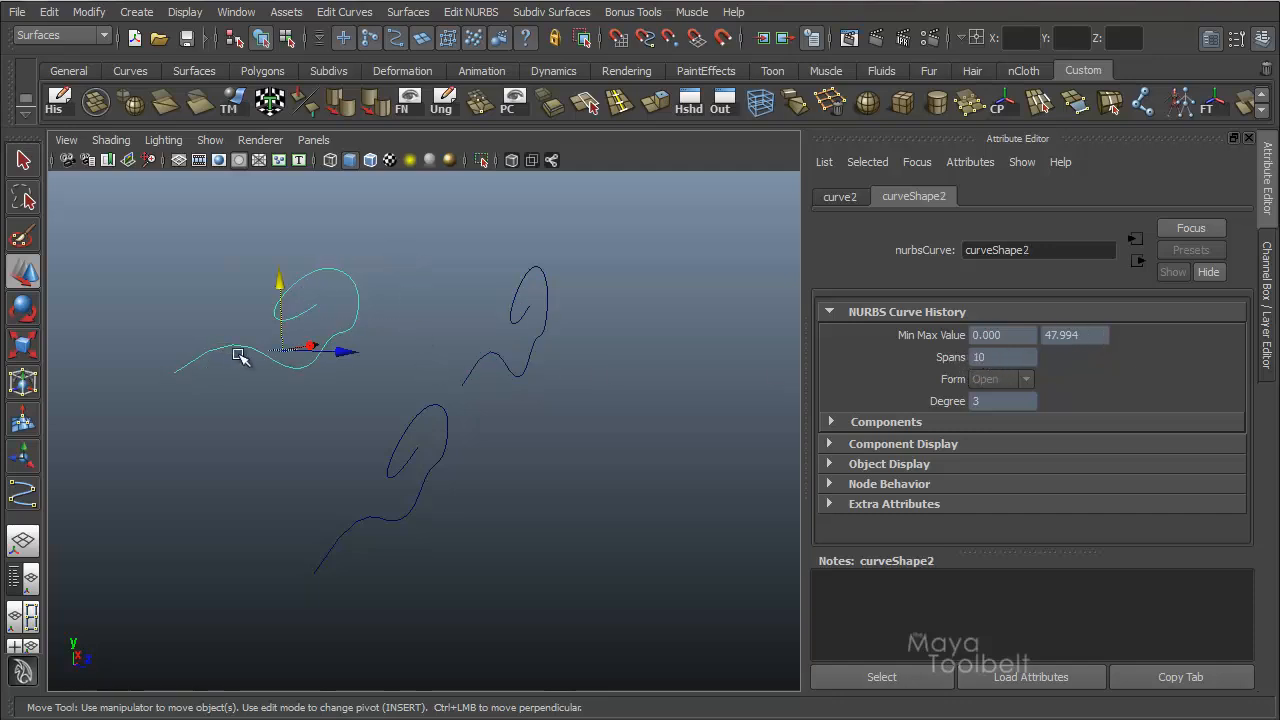
Delete the lowered middle curve, leaving the two outer curves.
{"action": "left_click_drag", "start_coordinate": [433, 515], "coordinate": [474, 441], "text": "alt"}
{"action": "left_click_drag", "start_coordinate": [512, 268], "coordinate": [583, 315], "text": "shift"}
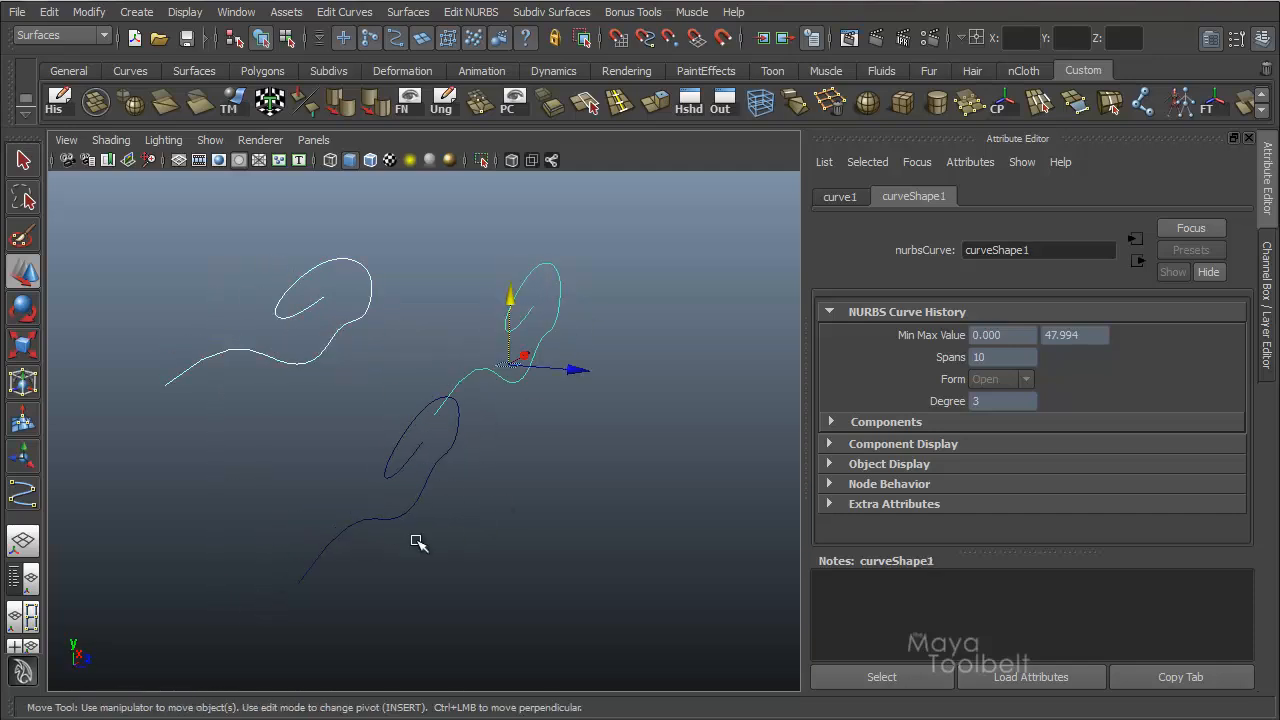
{"action": "left_click_drag", "start_coordinate": [280, 530], "coordinate": [508, 572], "text": "alt"}
{"action": "key", "text": "Delete"}
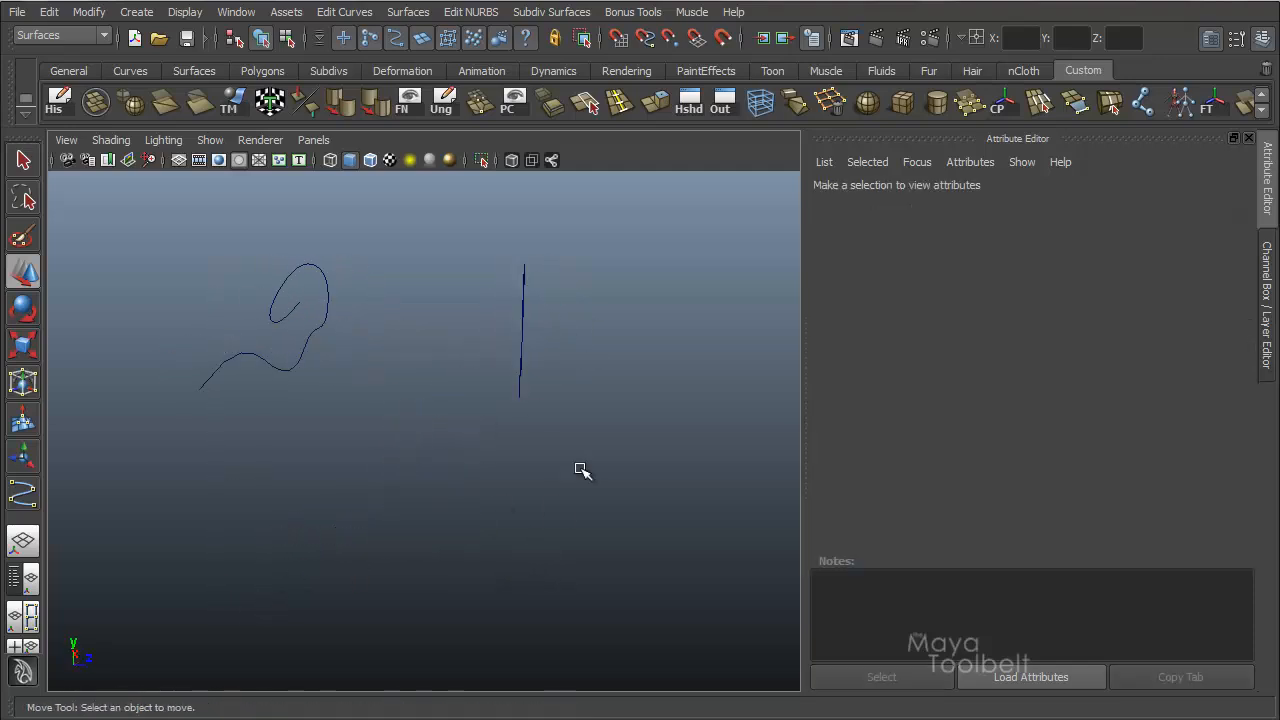
Loft the two remaining curves, from the original to its copy, and inspect the isoparms from several sides.
{"action": "left_click_drag", "start_coordinate": [583, 471], "coordinate": [181, 292]}
{"action": "left_click_drag", "start_coordinate": [418, 363], "coordinate": [391, 397], "text": "alt"}
{"action": "left_click", "coordinate": [408, 12]}
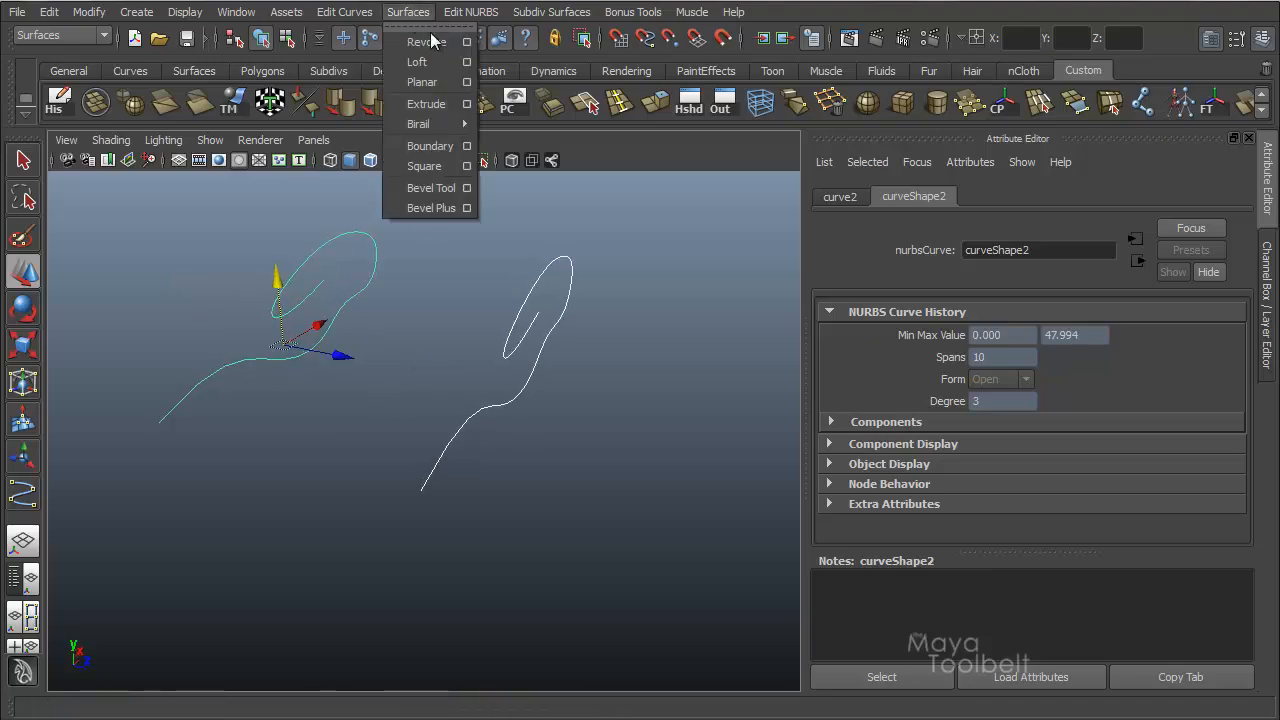
{"action": "left_click", "coordinate": [428, 60]}
{"action": "left_click_drag", "start_coordinate": [408, 416], "coordinate": [558, 397], "text": "alt"}
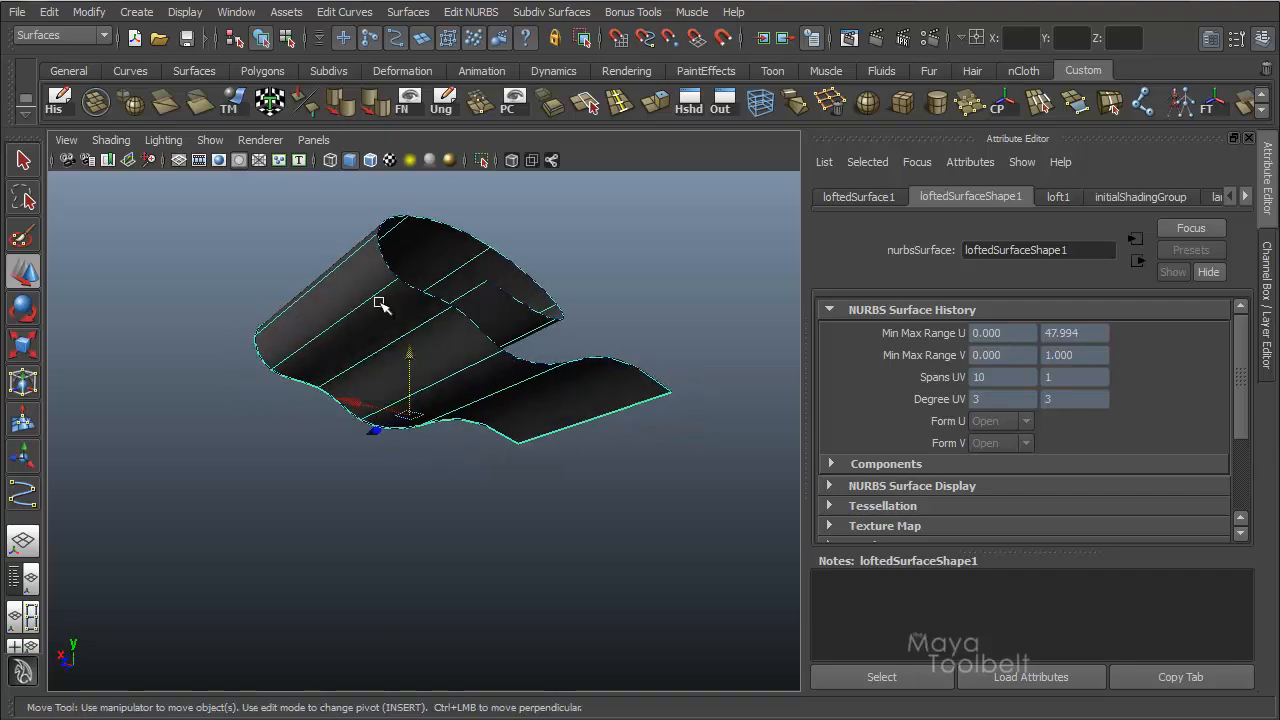
{"action": "left_click_drag", "start_coordinate": [510, 283], "coordinate": [763, 430], "text": "alt"}
{"action": "left_click_drag", "start_coordinate": [586, 457], "coordinate": [551, 346], "text": "alt"}
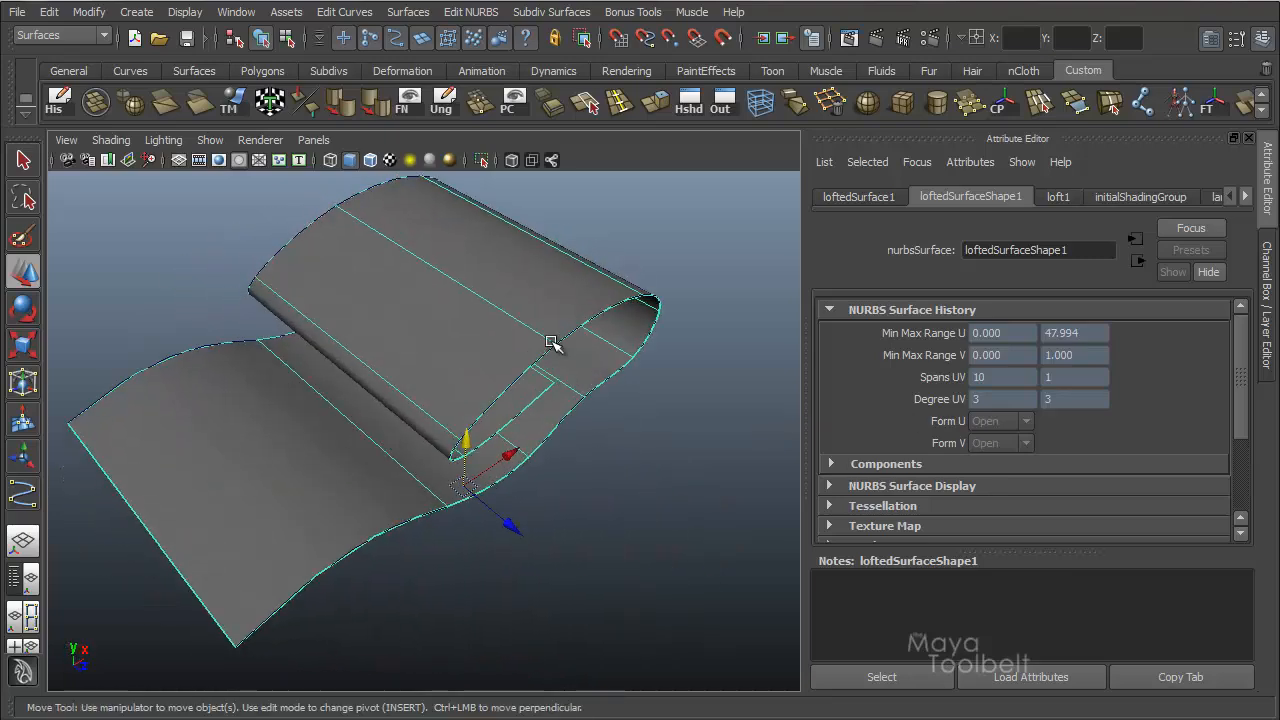
{"action": "left_click_drag", "start_coordinate": [449, 274], "coordinate": [312, 284], "text": "alt"}
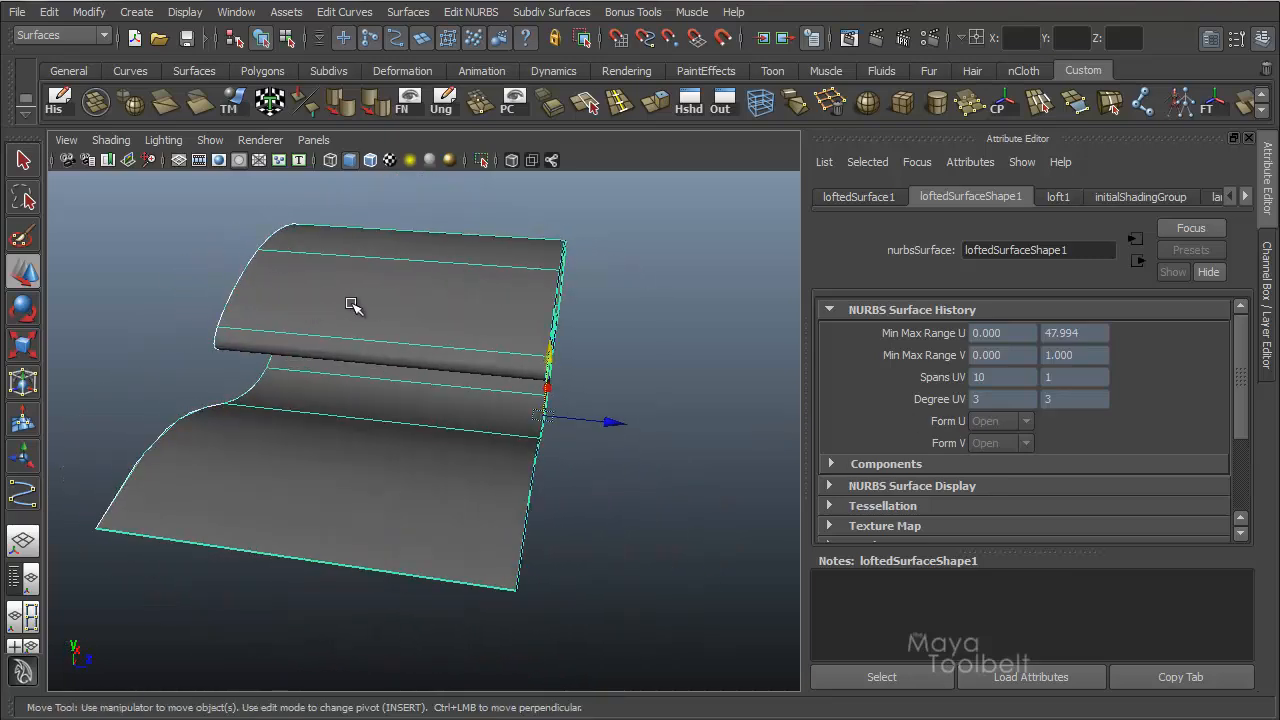
Rebuild the copied curve at the surface's edge as a uniform cubic curve with 4 spans, keeping its ends.
{"action": "left_click", "coordinate": [283, 379]}
{"action": "left_click_drag", "start_coordinate": [283, 379], "coordinate": [446, 334], "text": "alt"}
{"action": "left_click_drag", "start_coordinate": [399, 353], "coordinate": [420, 350], "text": "alt"}
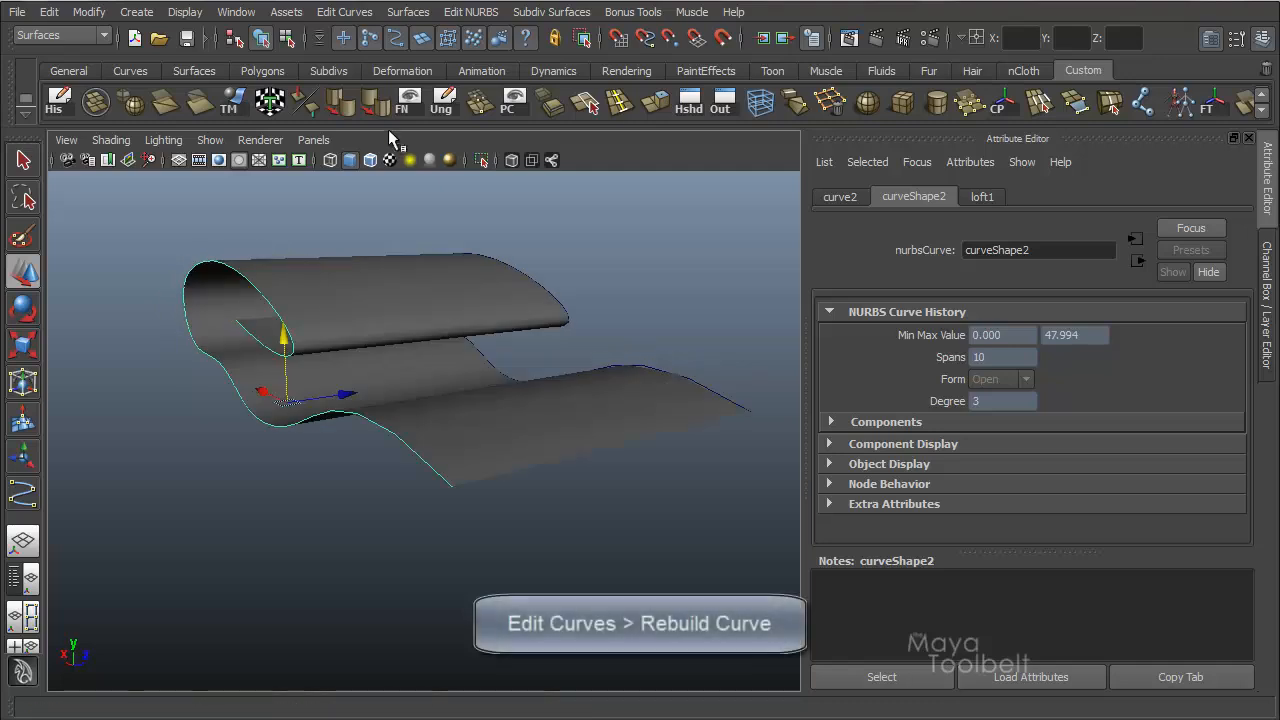
{"action": "left_click", "coordinate": [344, 11]}
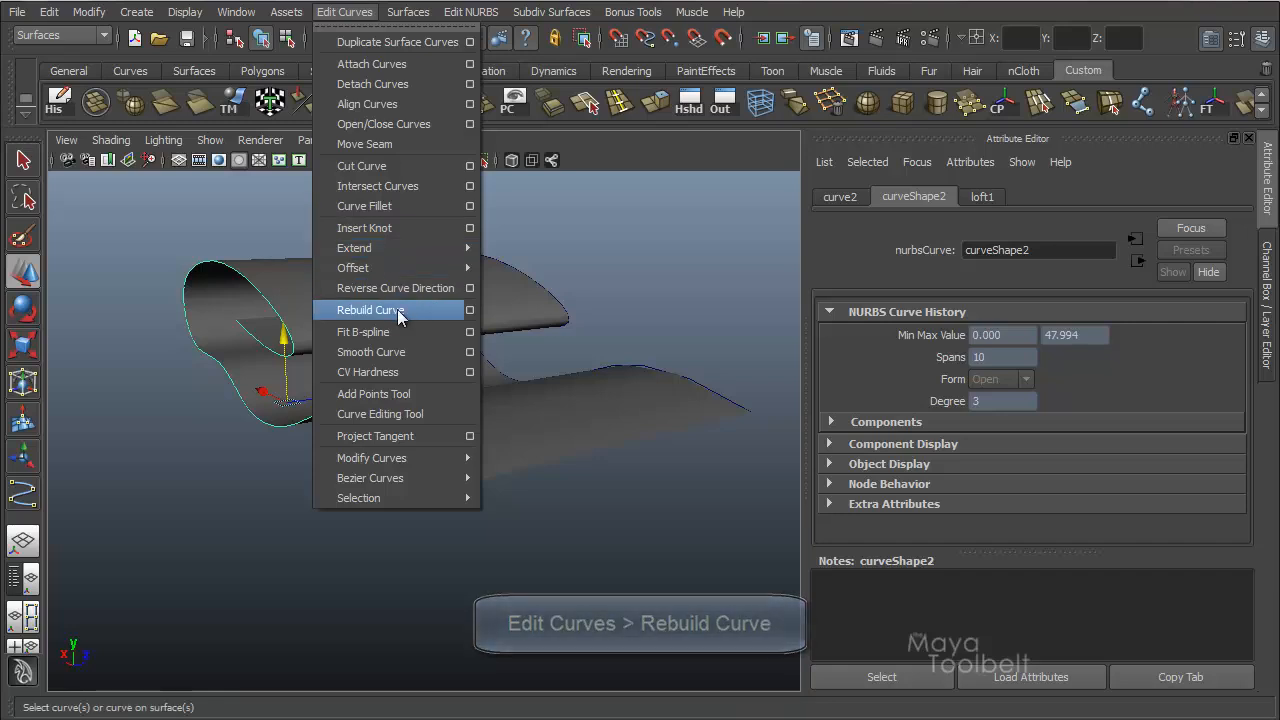
{"action": "left_click", "coordinate": [470, 311]}
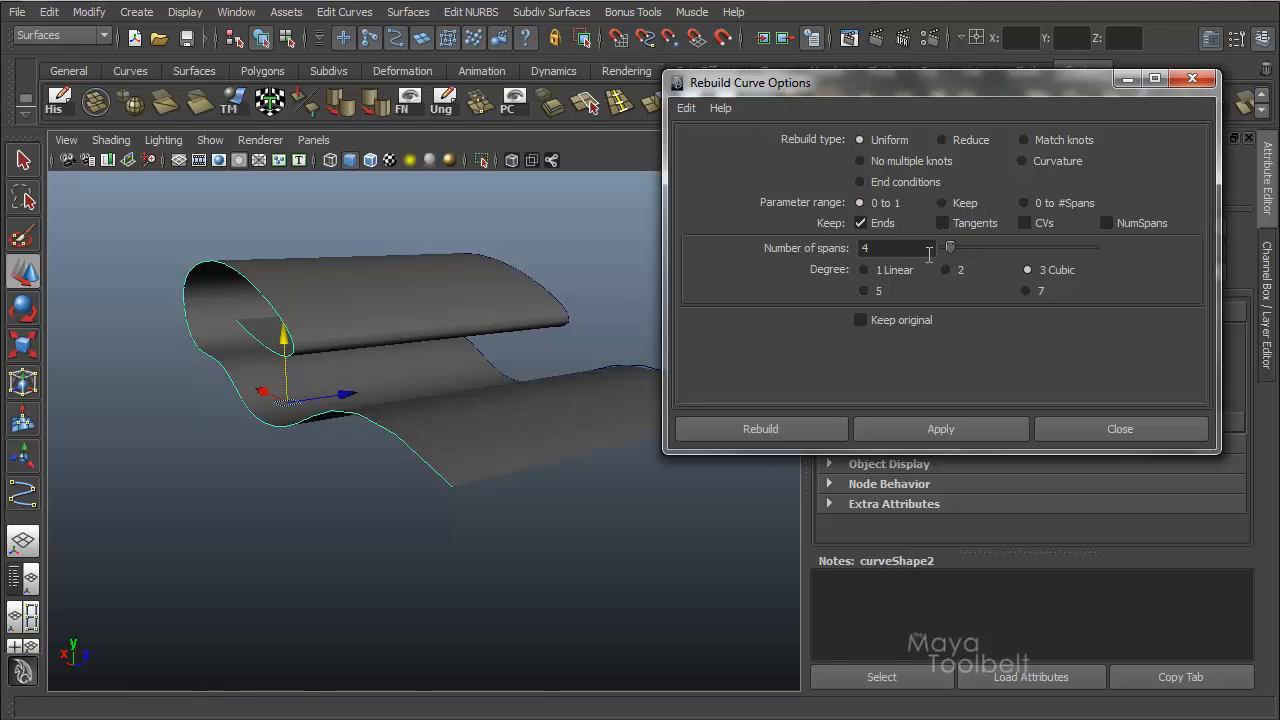
{"action": "left_click", "coordinate": [783, 435]}
Examine the updated lofted surface and compare the span counts of the surface and its two edge curves.
{"action": "left_click_drag", "start_coordinate": [714, 435], "coordinate": [526, 463], "text": "alt"}
{"action": "left_click", "coordinate": [409, 354]}
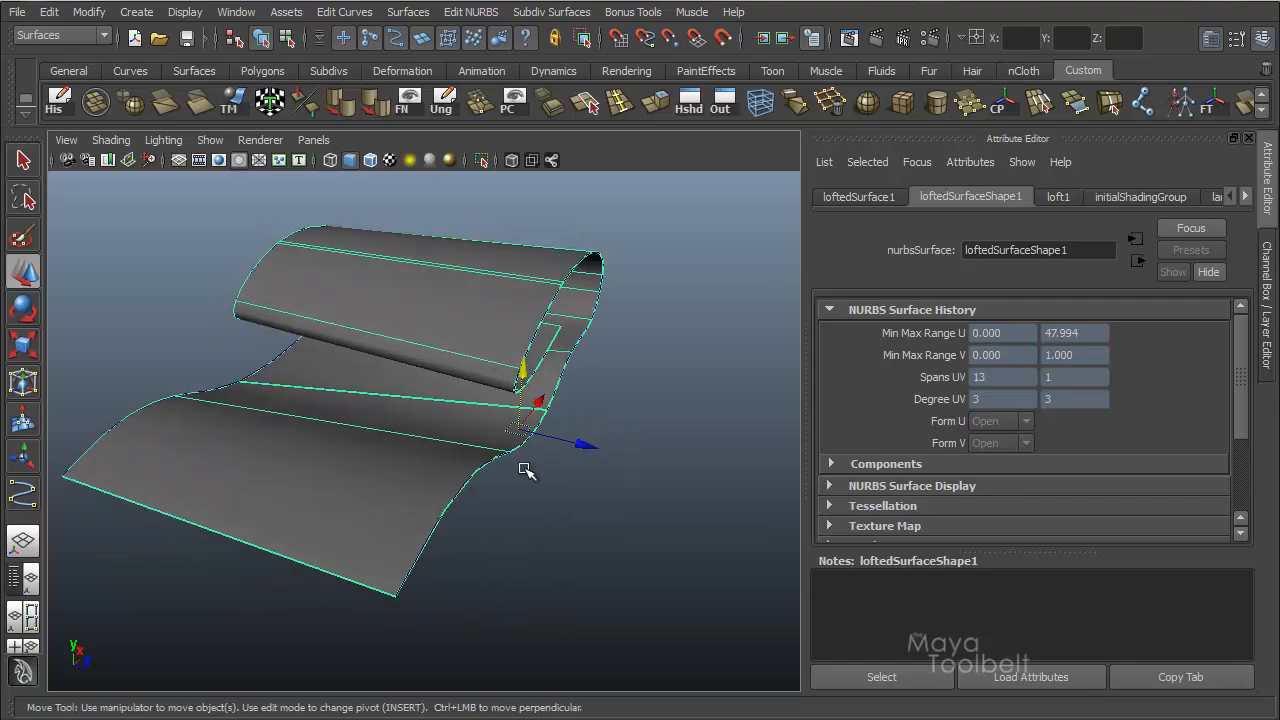
{"action": "left_click_drag", "start_coordinate": [434, 434], "coordinate": [545, 465], "text": "alt"}
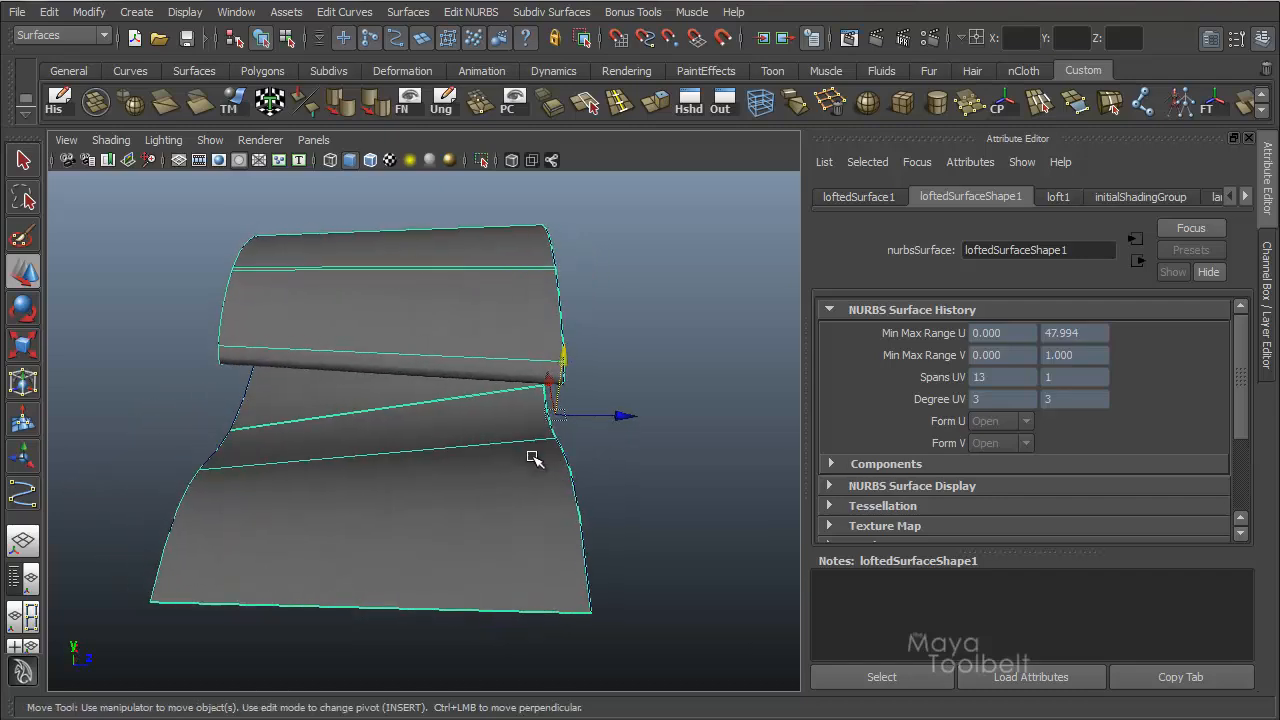
{"action": "left_click", "coordinate": [508, 492]}
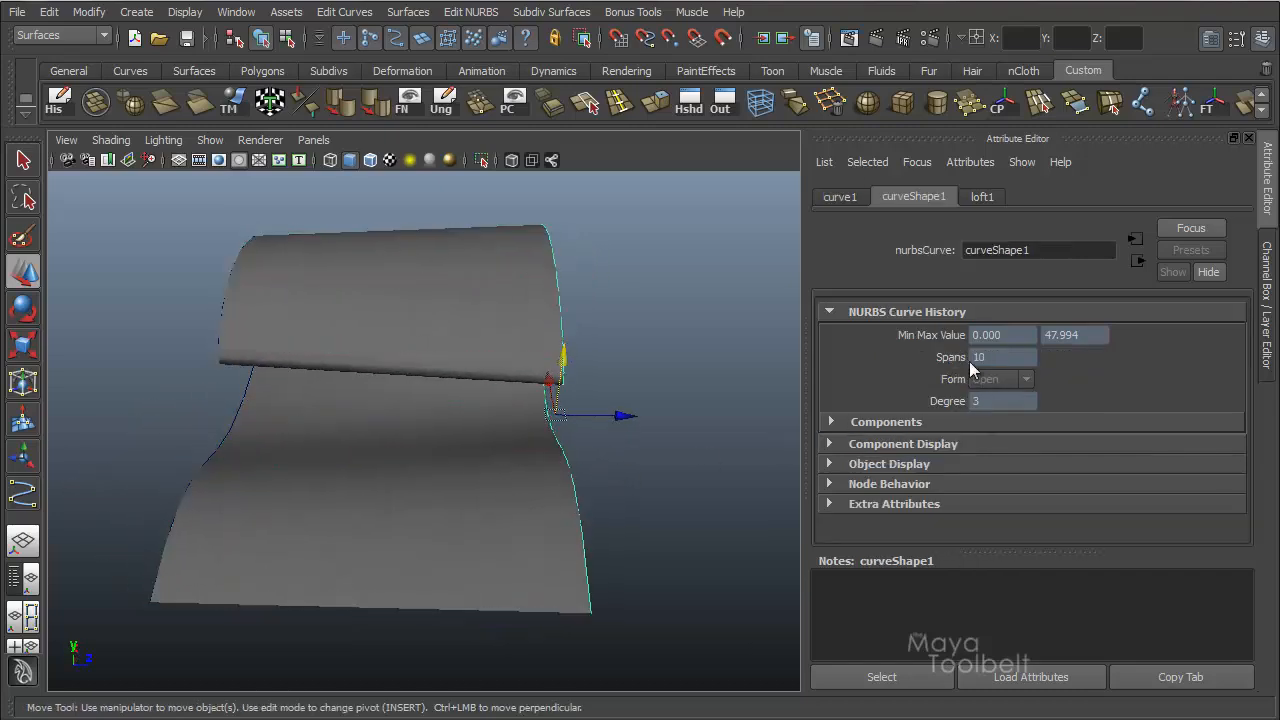
{"action": "left_click", "coordinate": [240, 458]}
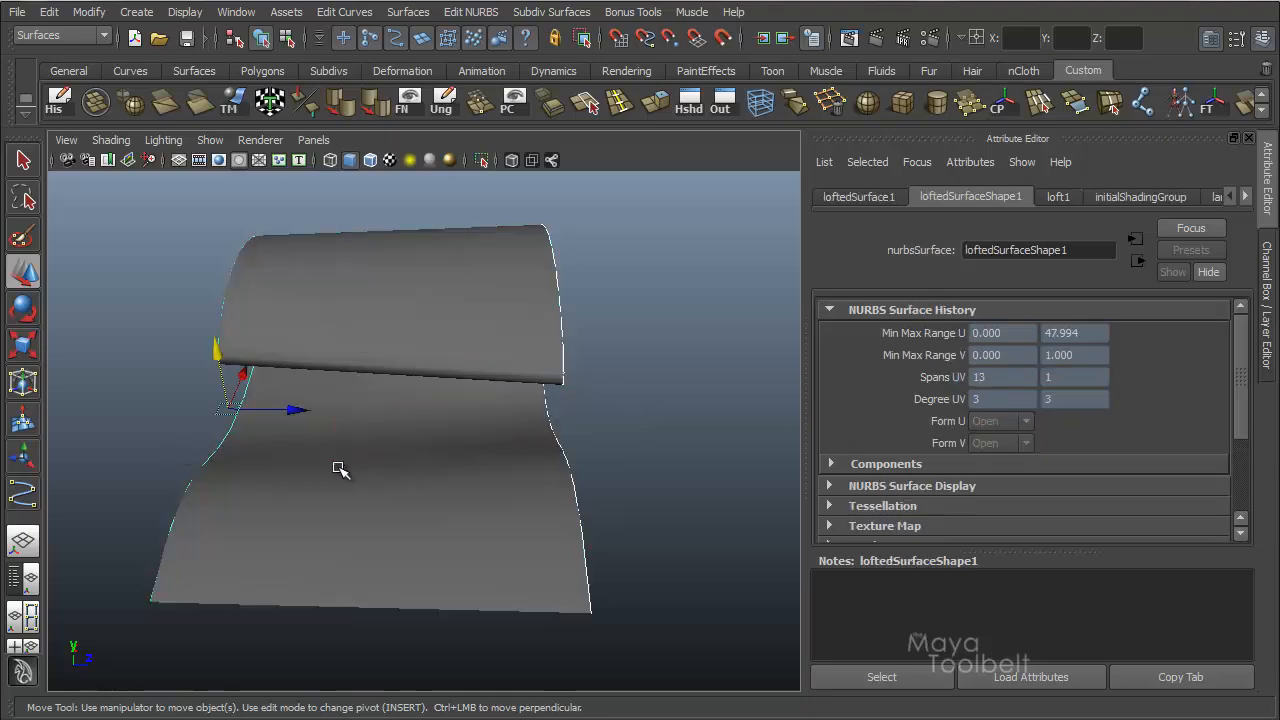
Inspect how the isoparms run between the mismatched curves on the lofted surface and delete the surface.
{"action": "left_click", "coordinate": [434, 280]}
{"action": "left_click_drag", "start_coordinate": [497, 377], "coordinate": [415, 367], "text": "alt"}
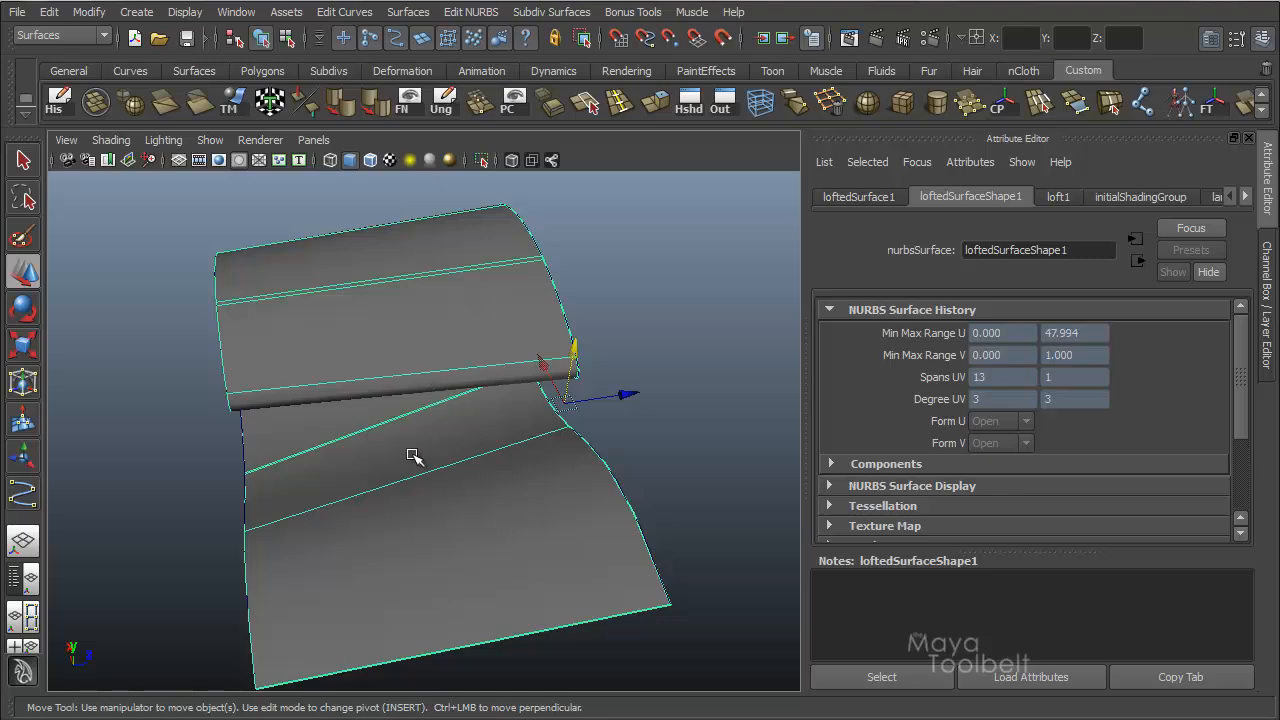
{"action": "left_click_drag", "start_coordinate": [318, 465], "coordinate": [364, 455], "text": "alt"}
{"action": "left_click_drag", "start_coordinate": [453, 428], "coordinate": [371, 391], "text": "alt"}
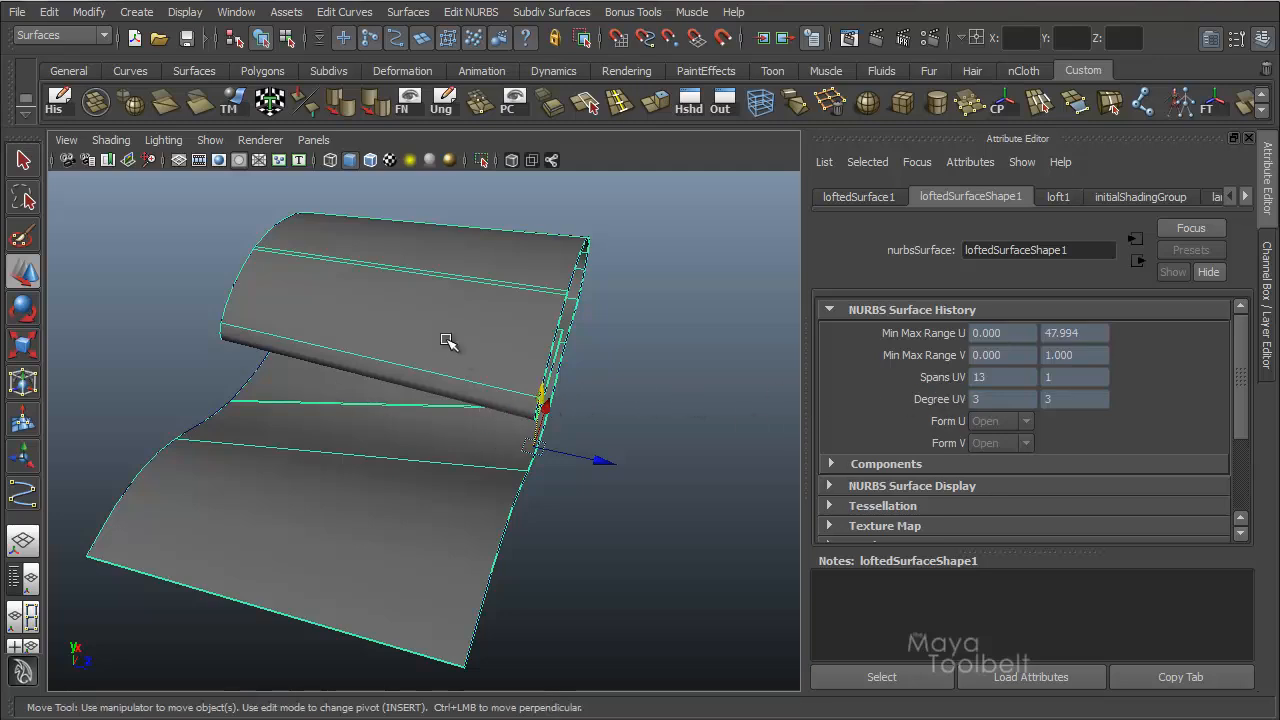
{"action": "left_click_drag", "start_coordinate": [451, 363], "coordinate": [494, 391], "text": "alt"}
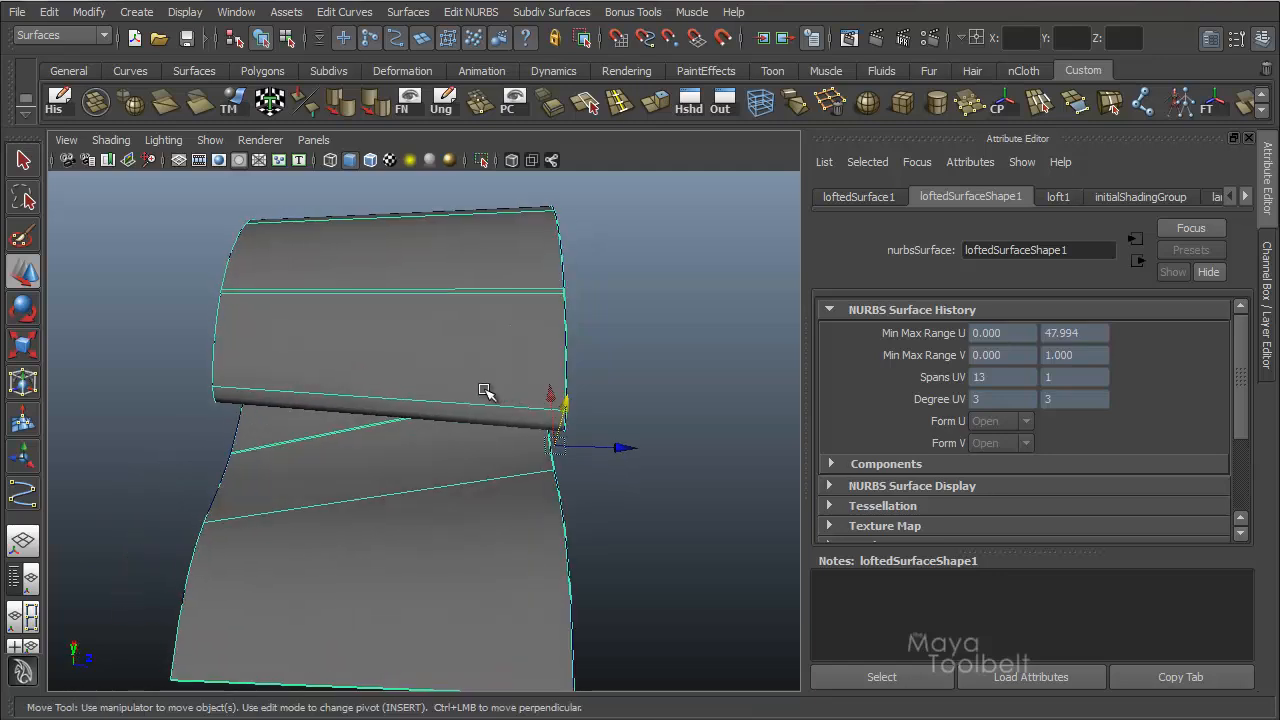
{"action": "key", "text": "Delete"}
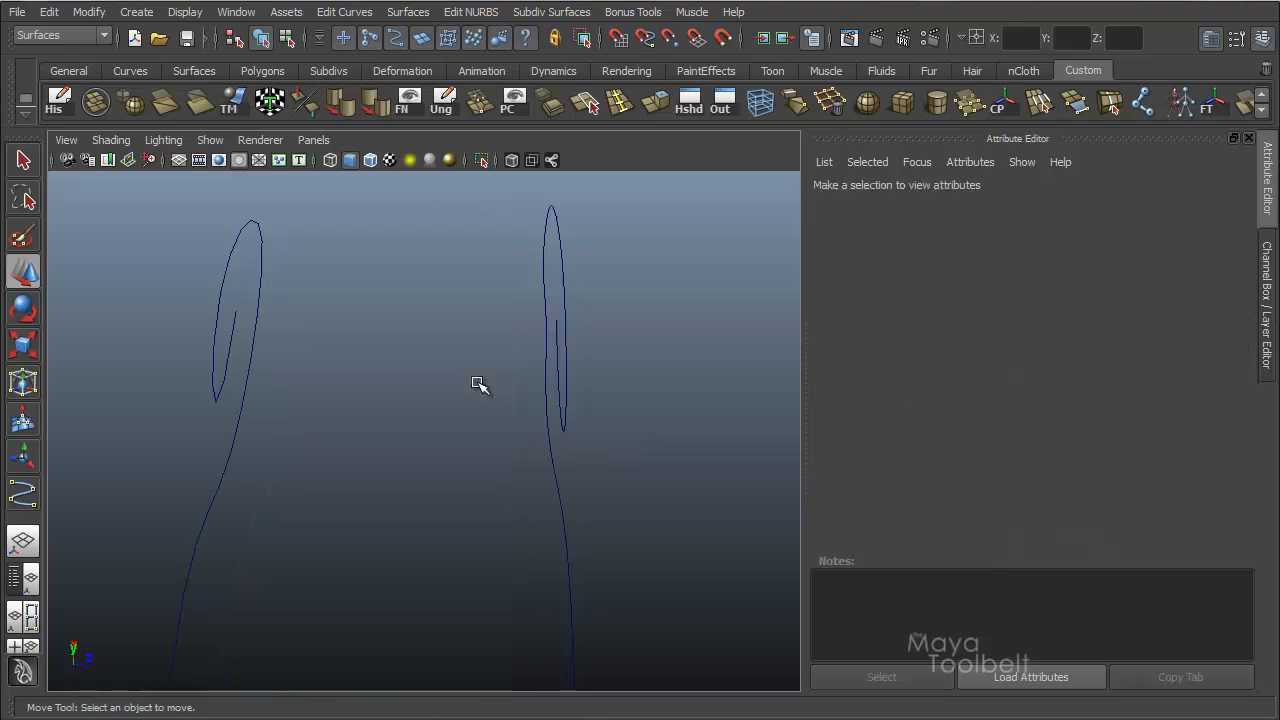
Rebuild the copied curve as a uniform cubic curve with 10 spans.
{"action": "left_click_drag", "start_coordinate": [322, 428], "coordinate": [114, 326]}
{"action": "left_click_drag", "start_coordinate": [370, 345], "coordinate": [486, 289], "text": "alt"}
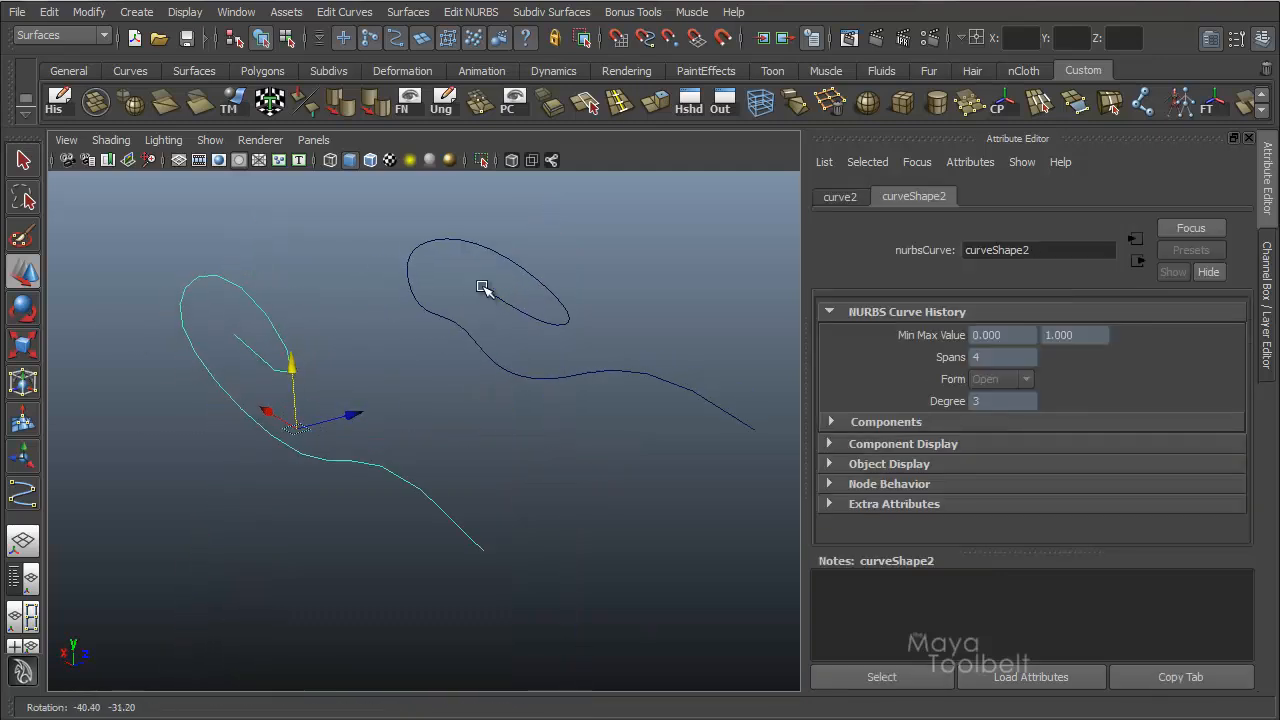
{"action": "left_click", "coordinate": [344, 12]}
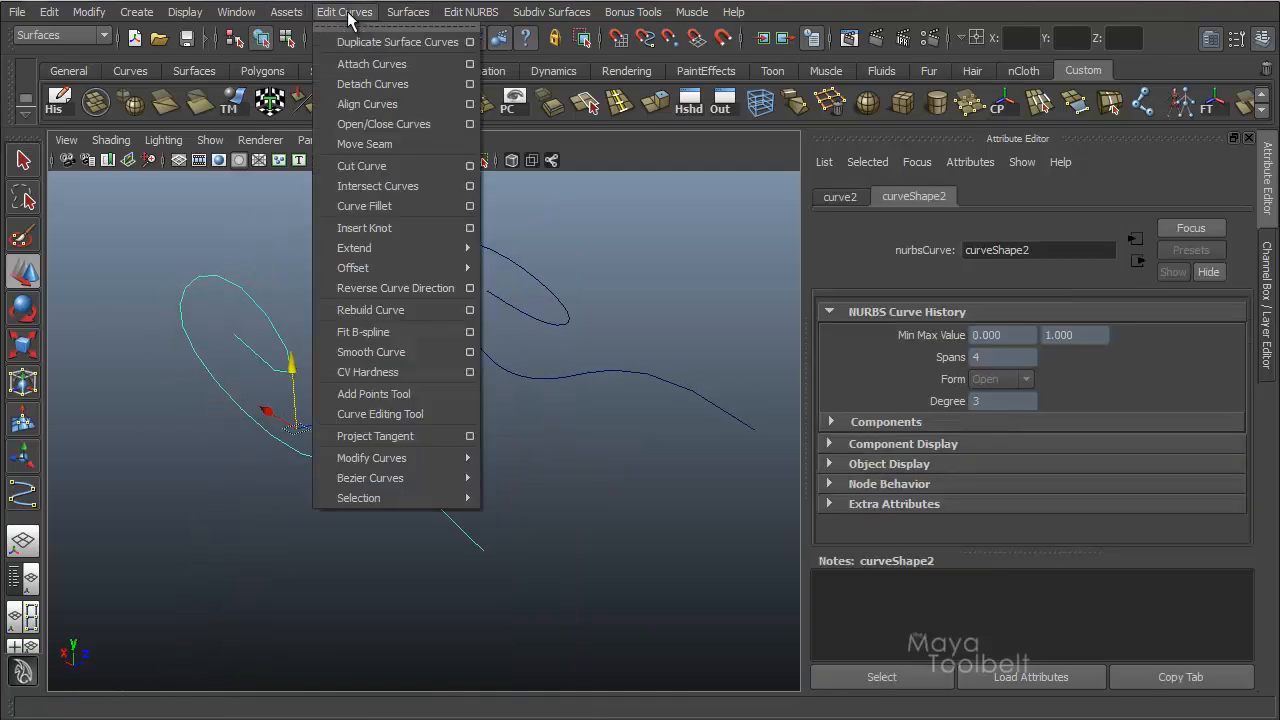
{"action": "left_click", "coordinate": [469, 310]}
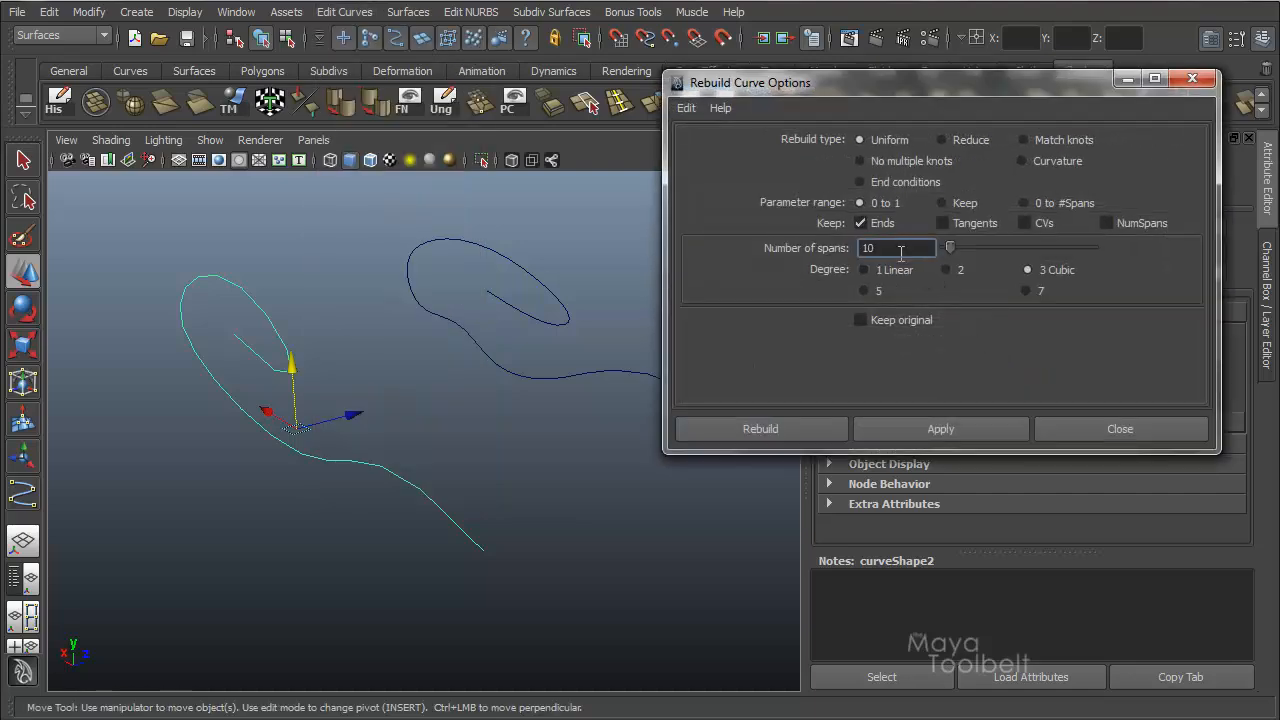
{"action": "left_click", "coordinate": [765, 435]}
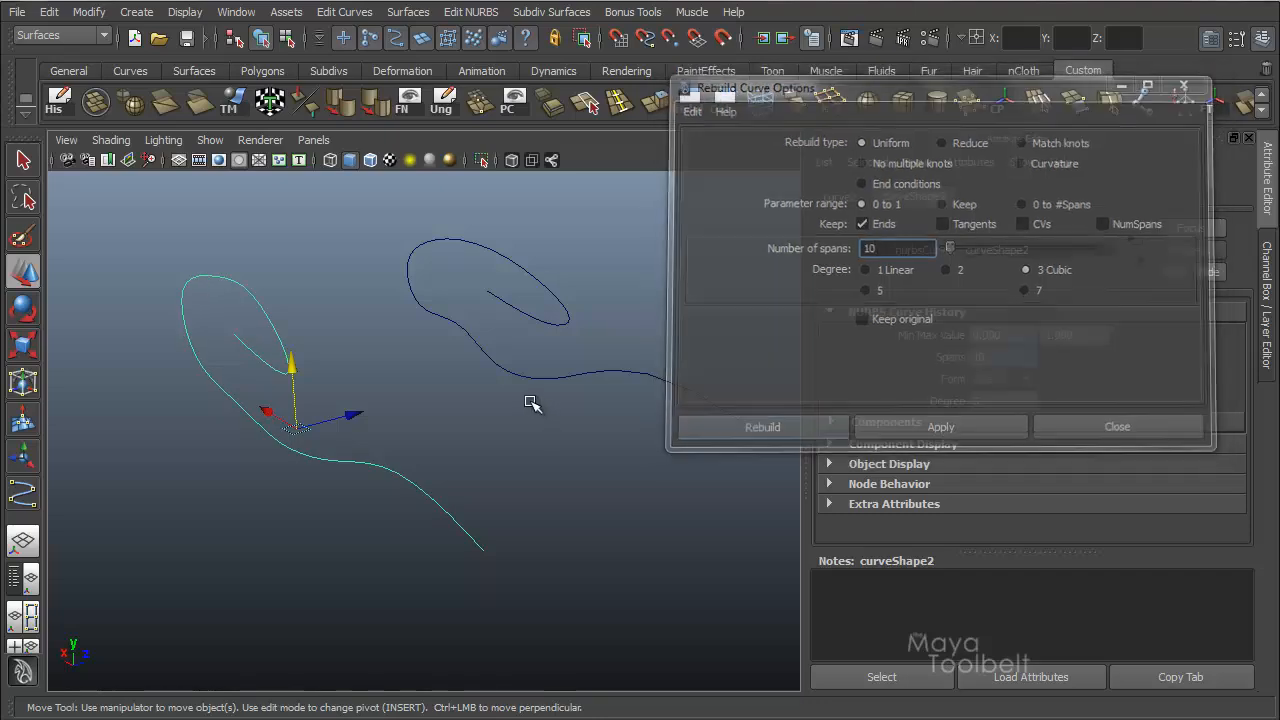
Loft from the original curve to the rebuilt 10-span copy and inspect the isoparms of the surface.
{"action": "left_click_drag", "start_coordinate": [531, 402], "coordinate": [603, 385], "text": "alt"}
{"action": "left_click_drag", "start_coordinate": [128, 362], "coordinate": [329, 271]}
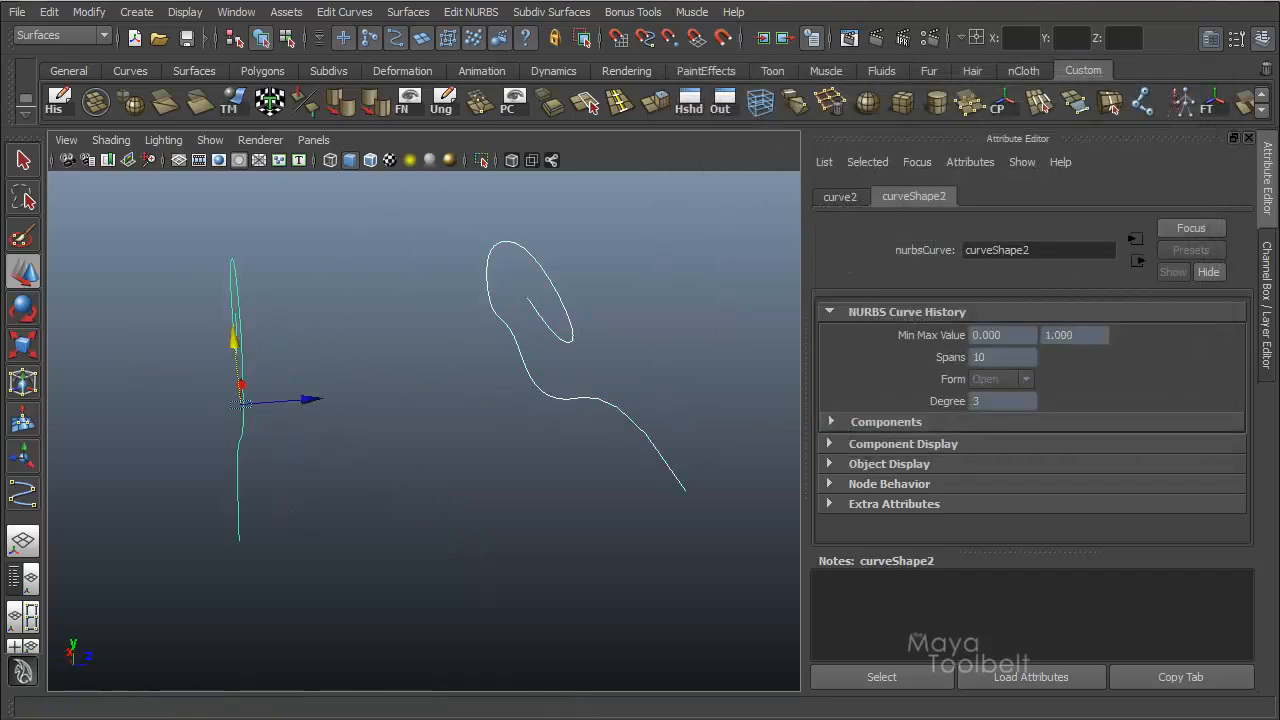
{"action": "left_click", "coordinate": [408, 12]}
{"action": "left_click", "coordinate": [421, 61]}
{"action": "left_click_drag", "start_coordinate": [503, 285], "coordinate": [578, 277], "text": "alt"}
{"action": "left_click_drag", "start_coordinate": [492, 278], "coordinate": [523, 346], "text": "alt"}
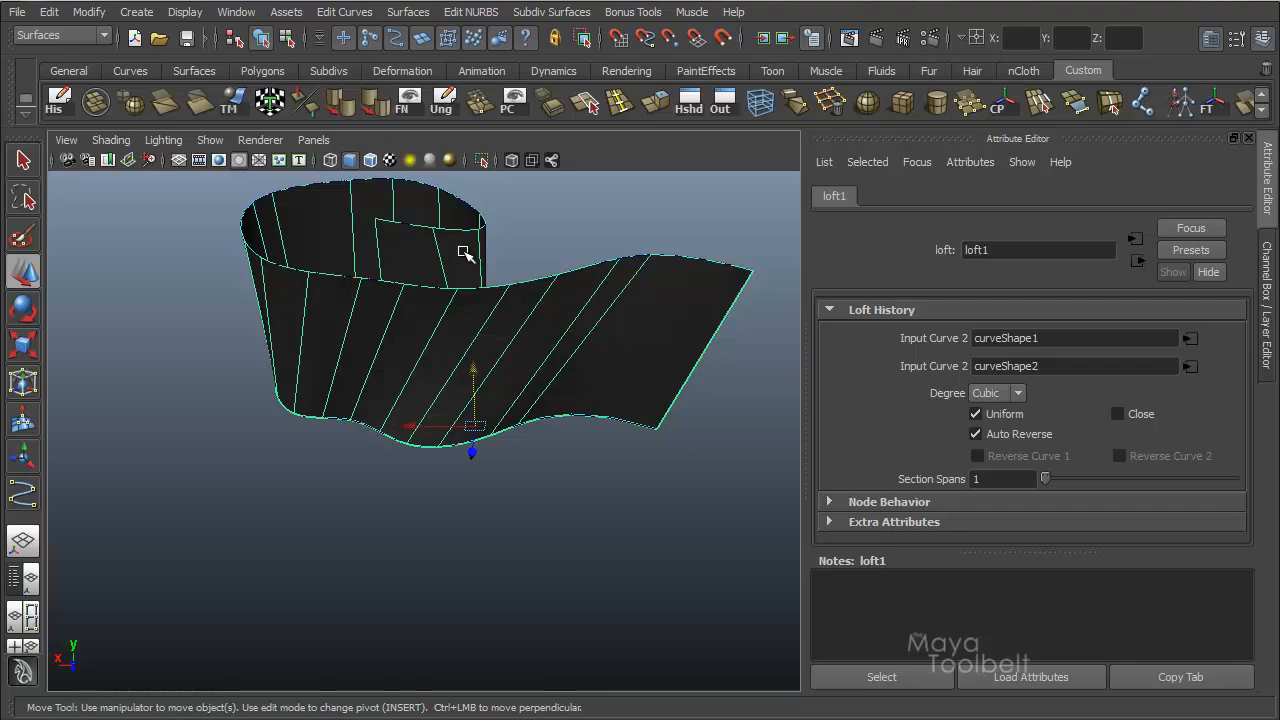
{"action": "left_click_drag", "start_coordinate": [437, 327], "coordinate": [624, 279], "text": "alt"}
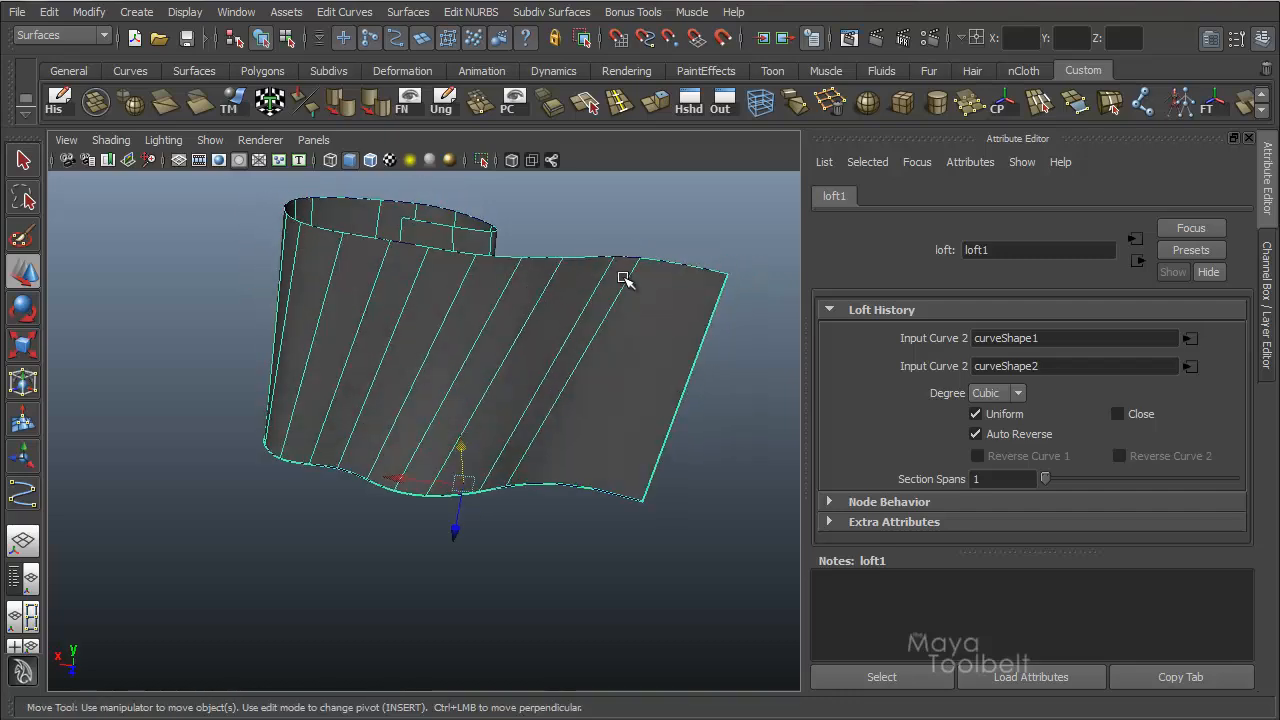
{"action": "left_click_drag", "start_coordinate": [423, 352], "coordinate": [291, 531], "text": "alt"}
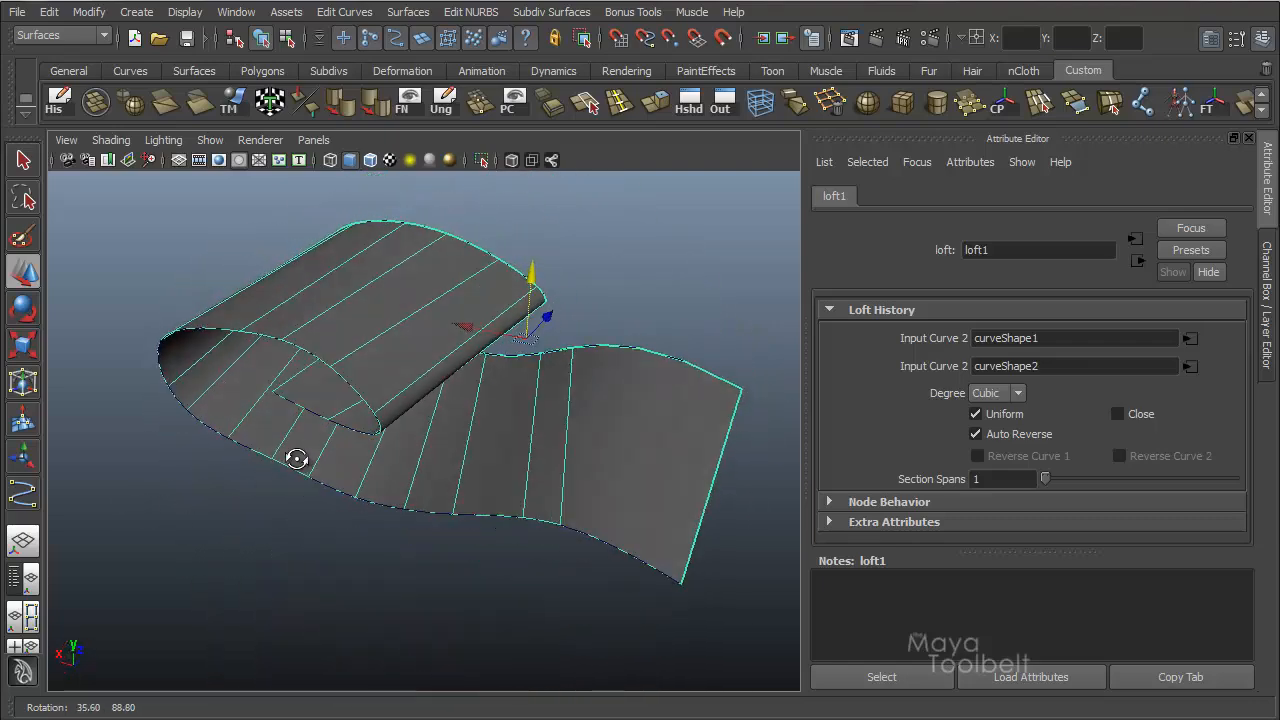
Undo the lofts, the curve rebuild and the third curve, returning to the two original 10-span curves.
{"action": "key", "text": "ctrl+z"}
{"action": "key", "text": "ctrl+z"}
{"action": "key", "text": "ctrl+z"}
{"action": "key", "text": "ctrl+z"}
{"action": "key", "text": "ctrl+z"}
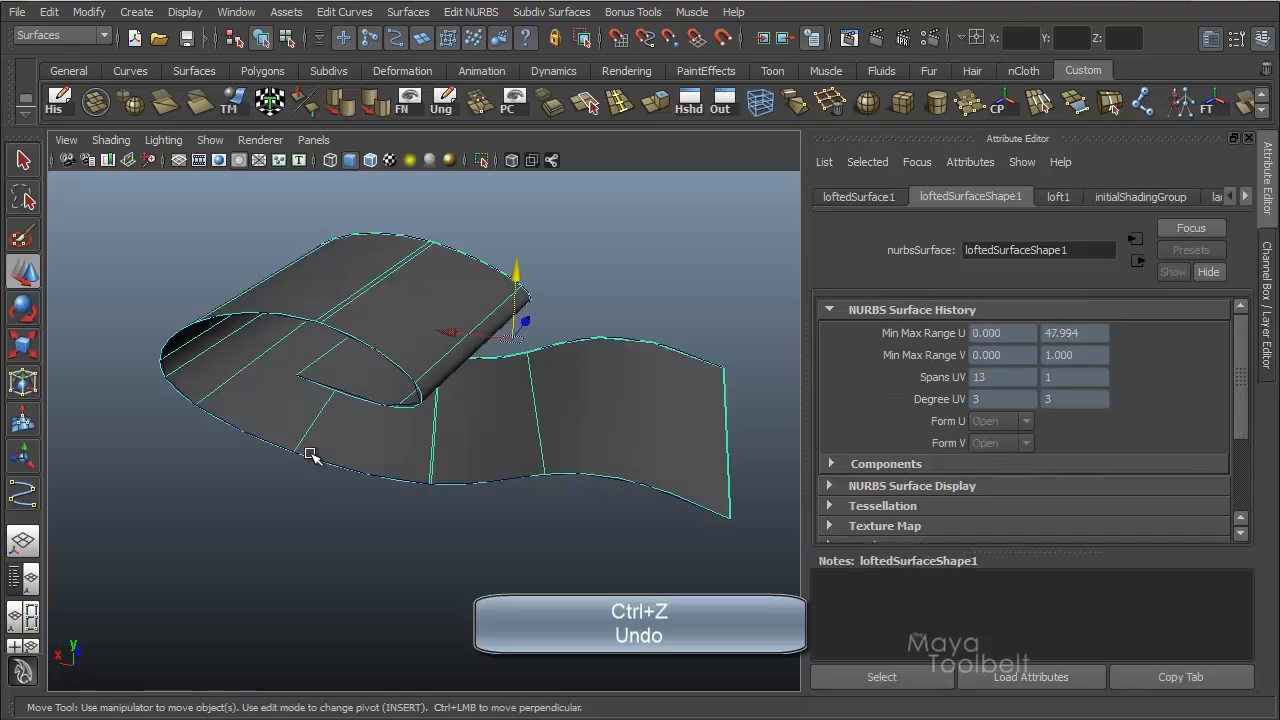
{"action": "key", "text": "ctrl+z"}
{"action": "key", "text": "ctrl+z"}
{"action": "key", "text": "ctrl+z"}
{"action": "key", "text": "ctrl+z"}
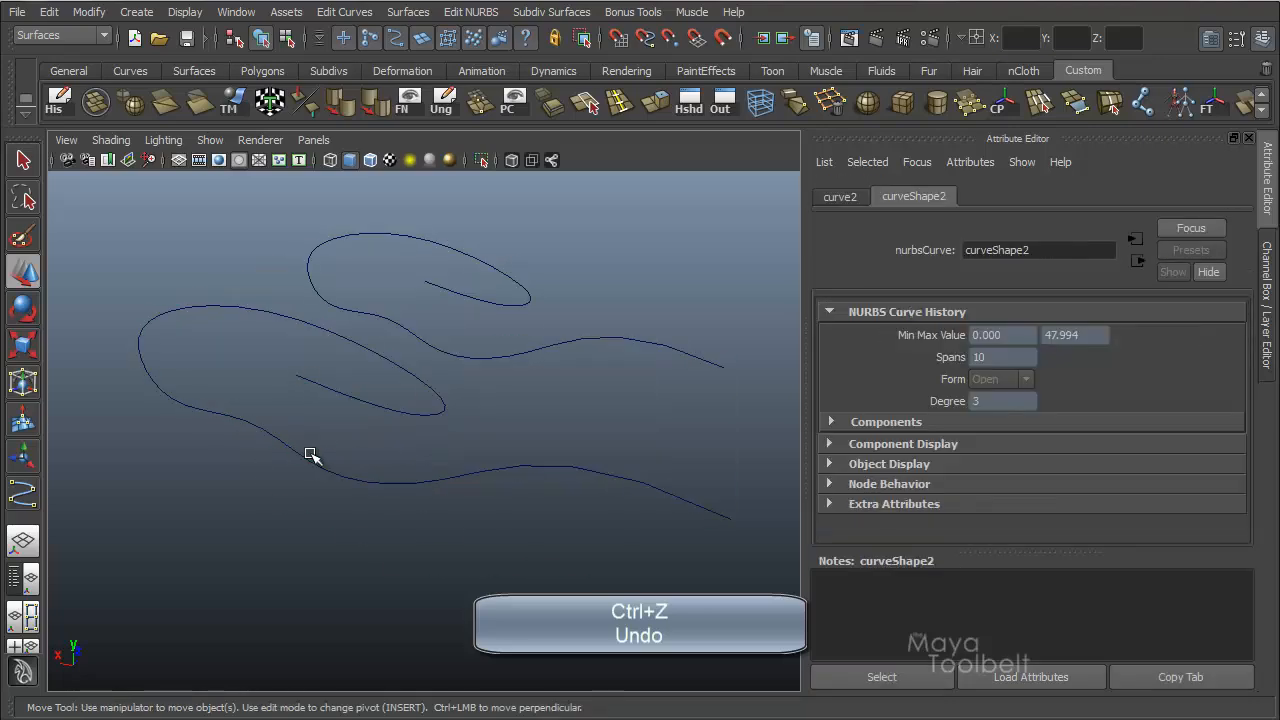
{"action": "key", "text": "ctrl+z"}
{"action": "key", "text": "ctrl+z"}
{"action": "key", "text": "ctrl+z"}
{"action": "key", "text": "ctrl+z"}
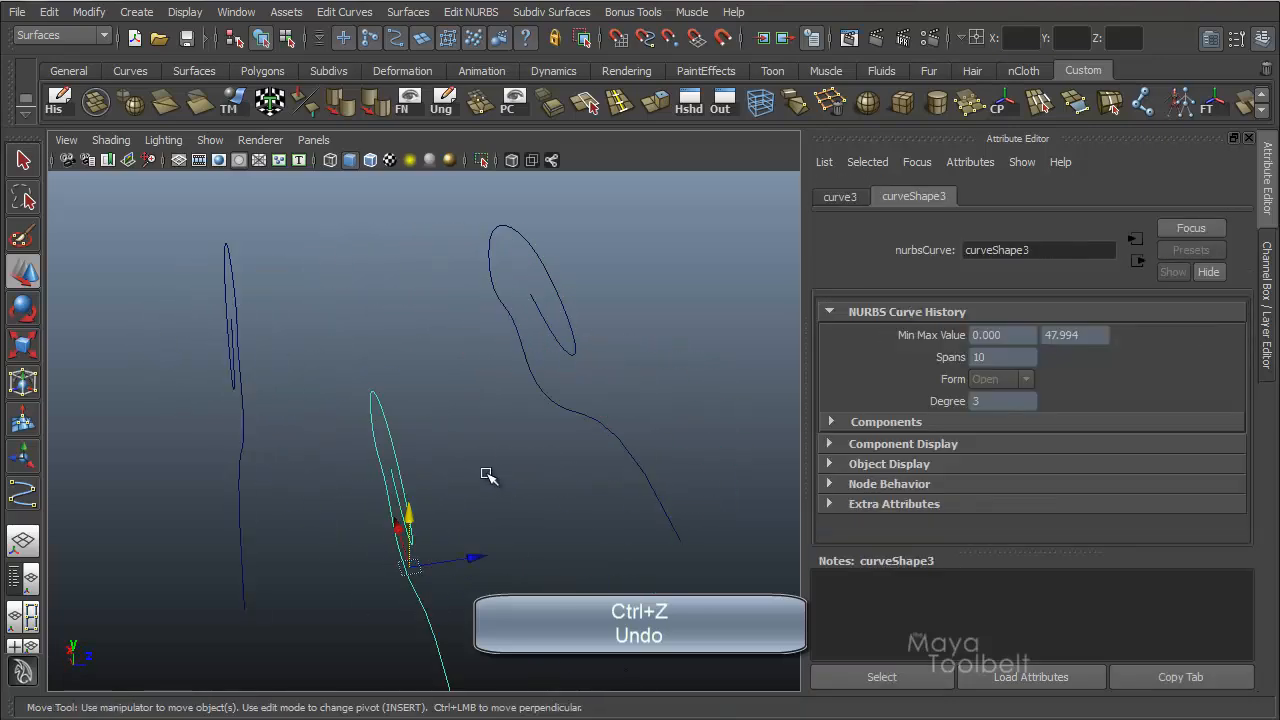
{"action": "key", "text": "ctrl+z"}
{"action": "key", "text": "ctrl+z"}
{"action": "key", "text": "ctrl+z"}
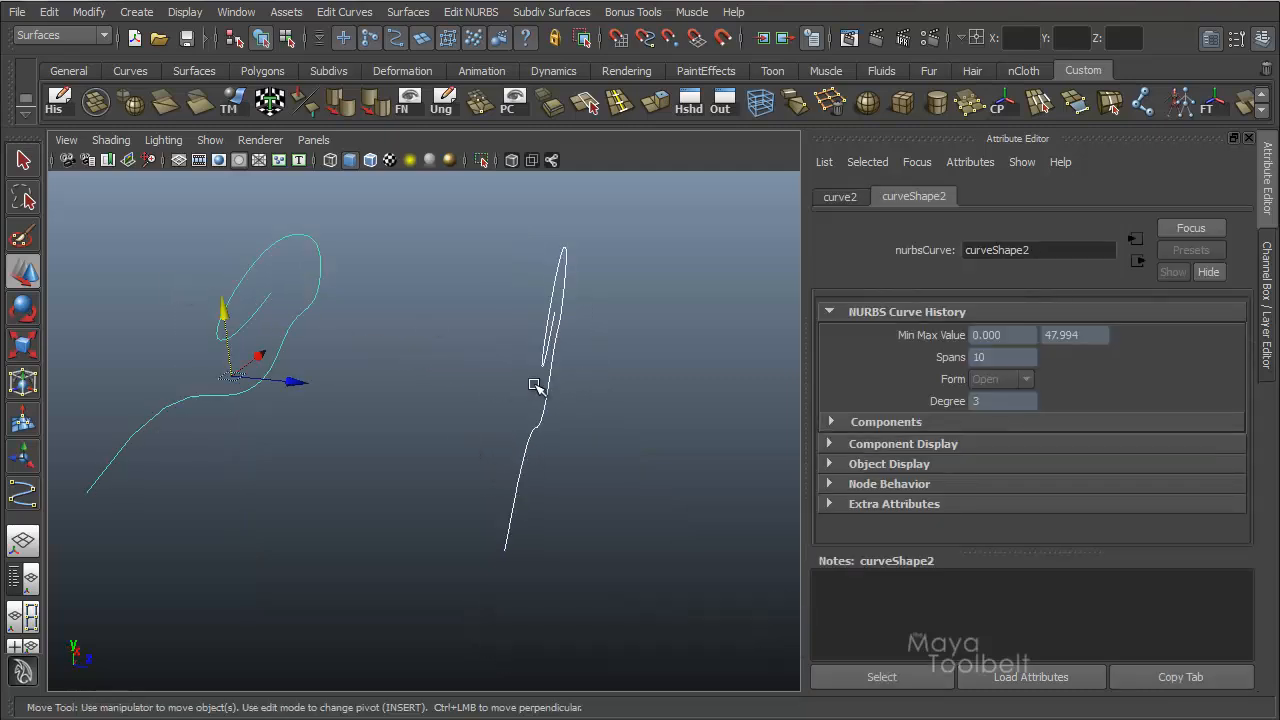
Open the Loft options with both curves selected and review the settings.
{"action": "left_click_drag", "start_coordinate": [588, 364], "coordinate": [540, 205], "text": "alt"}
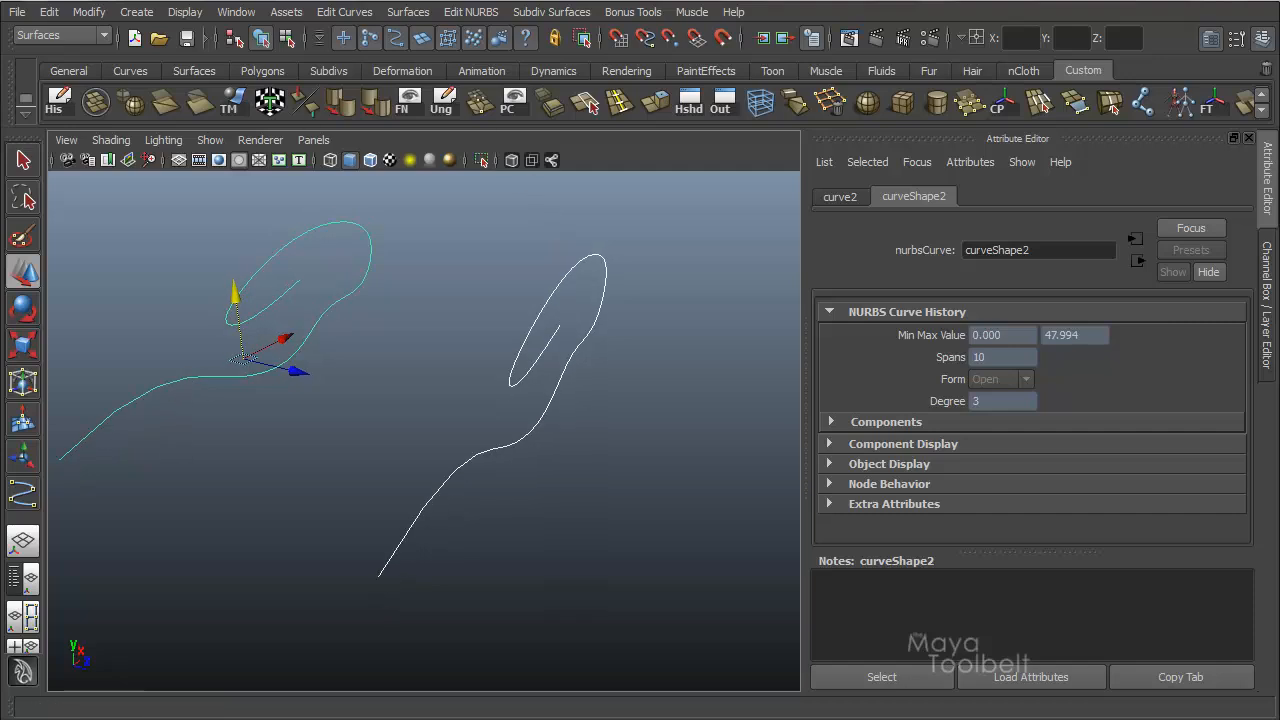
{"action": "left_click", "coordinate": [408, 12]}
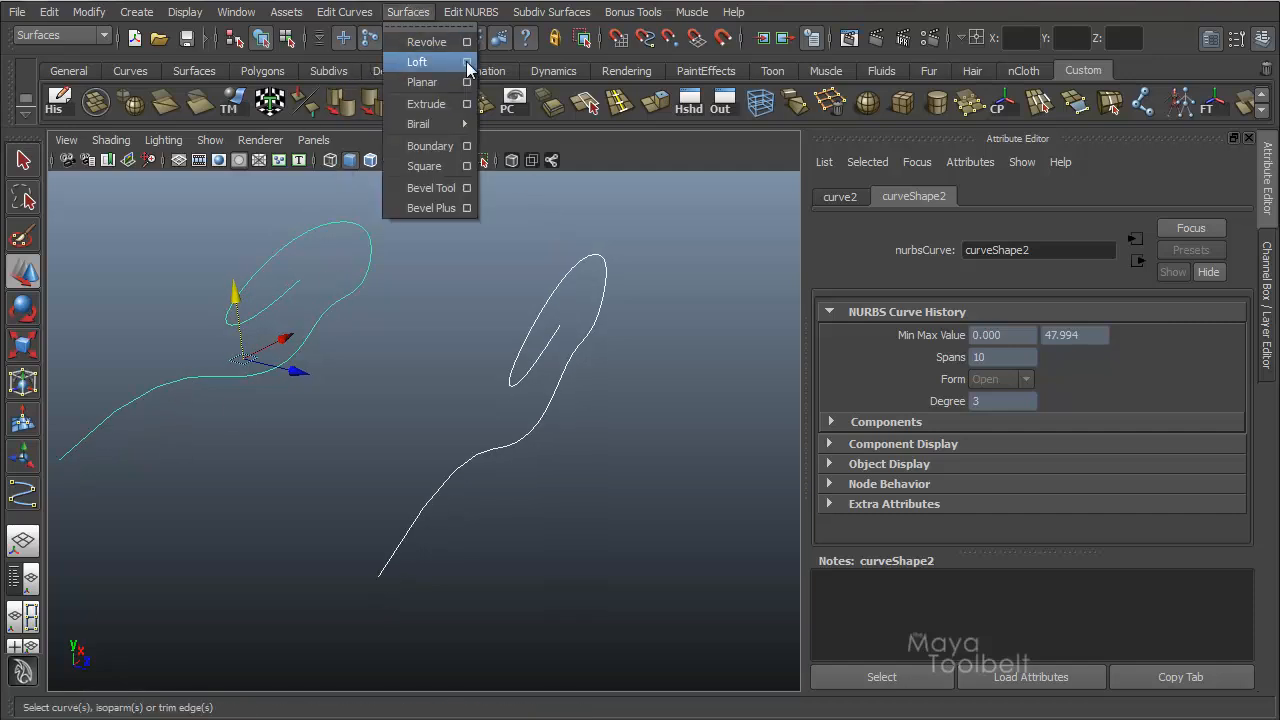
{"action": "left_click", "coordinate": [466, 62]}
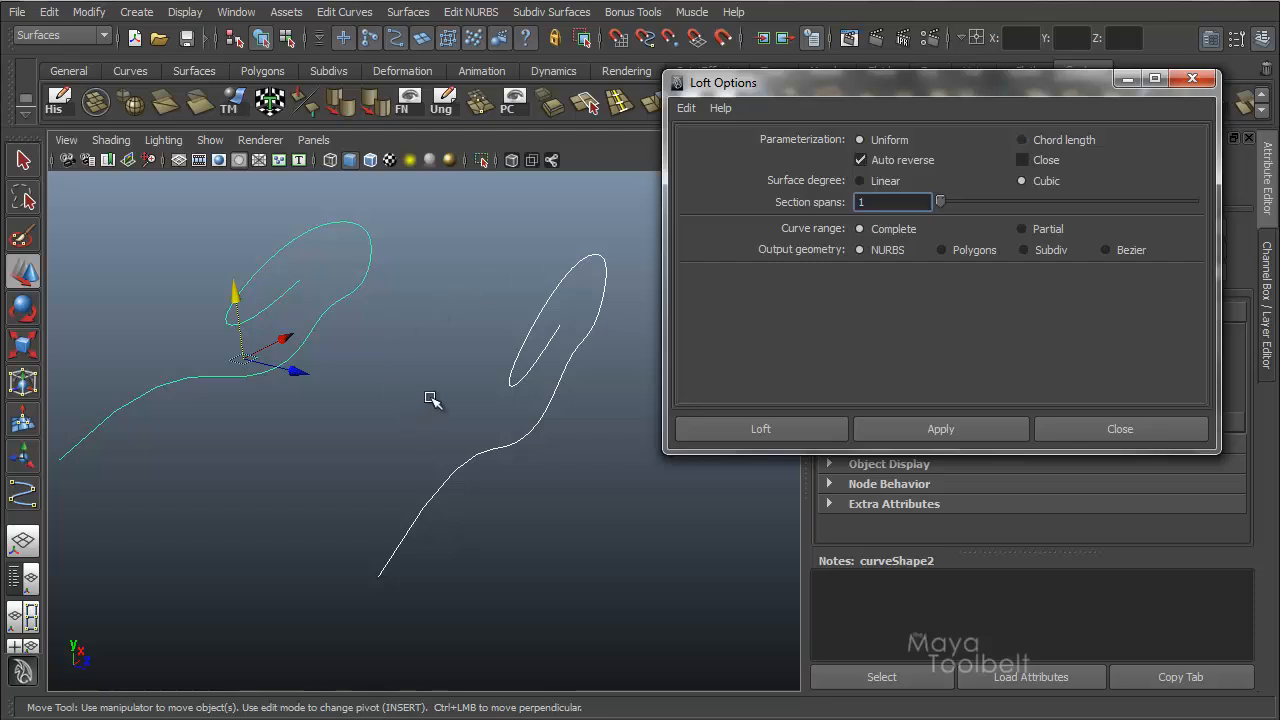
{"action": "left_click_drag", "start_coordinate": [409, 354], "coordinate": [425, 368], "text": "alt"}
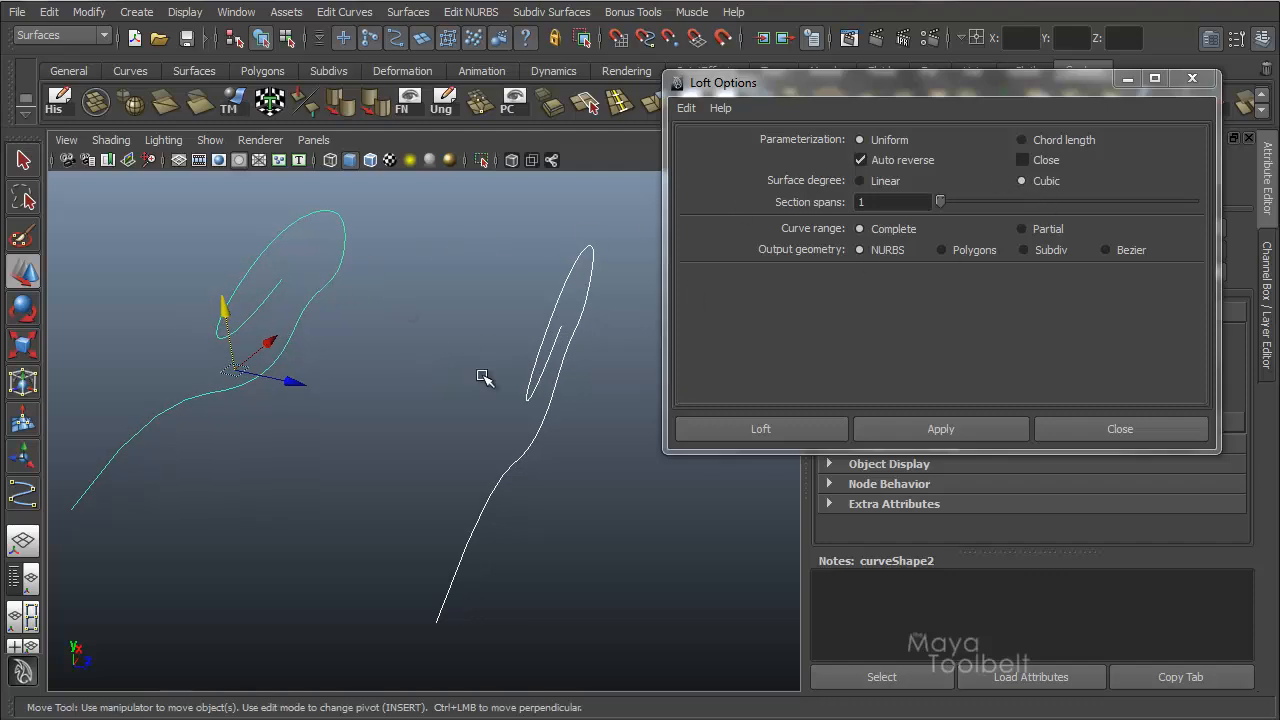
Deselect the curves, switch to the front view and frame their profile.
{"action": "left_click", "coordinate": [420, 331]}
{"action": "key", "text": "space"}
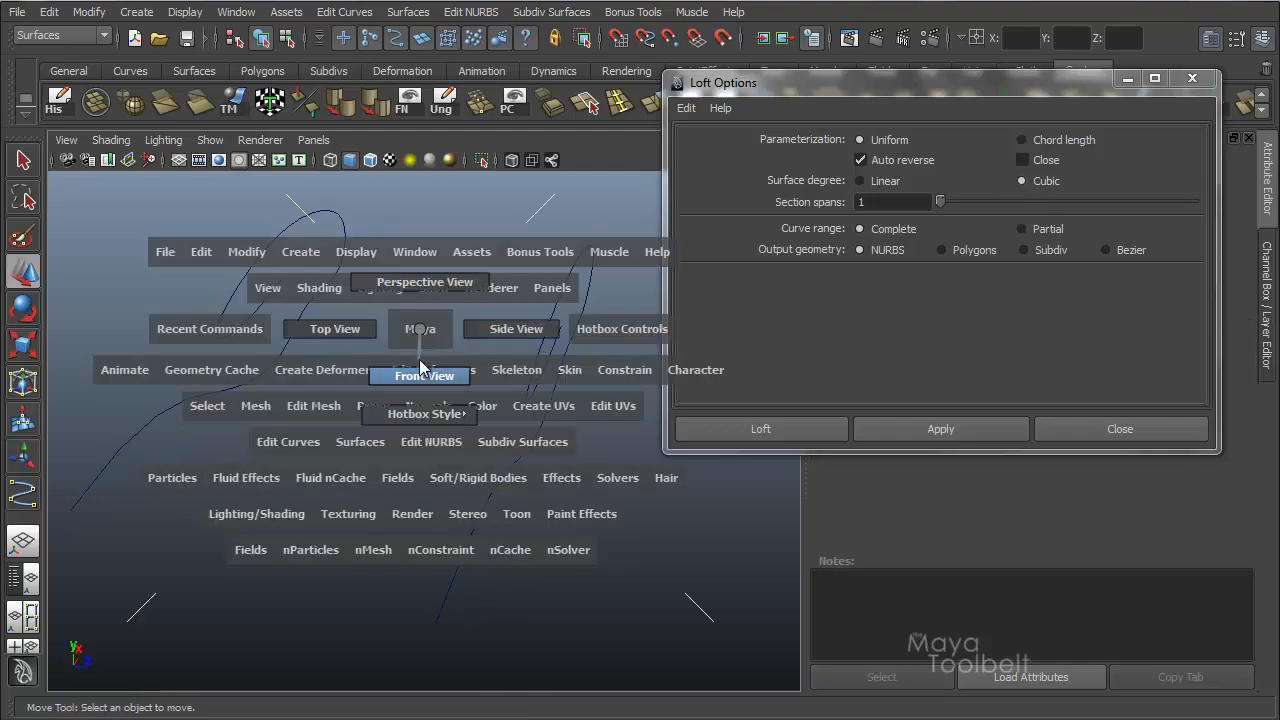
{"action": "left_click_drag", "start_coordinate": [420, 361], "coordinate": [421, 366]}
{"action": "middle_click_drag", "start_coordinate": [565, 285], "coordinate": [390, 305], "text": "alt"}
{"action": "scroll", "coordinate": [260, 301], "scroll_direction": "down", "scroll_amount": 2}
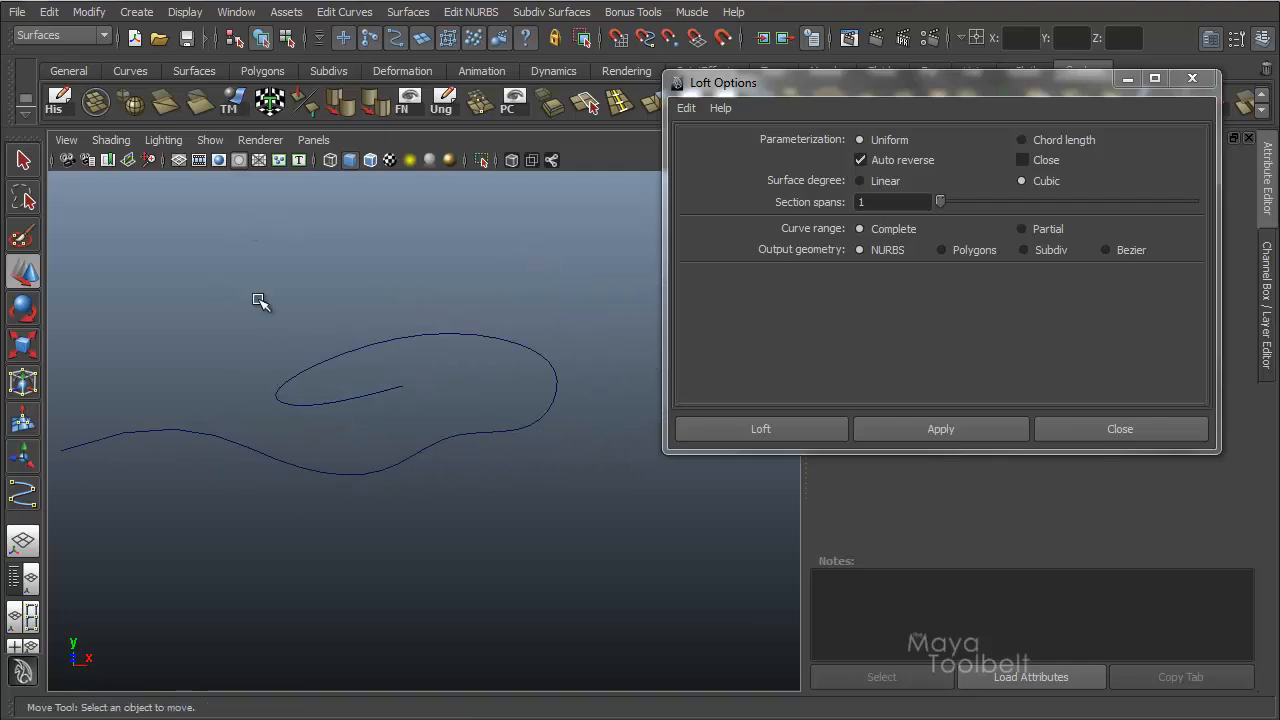
{"action": "middle_click_drag", "start_coordinate": [260, 301], "coordinate": [288, 291], "text": "alt"}
Draw a wavy CV curve with two troughs and two peaks across the existing profile in the front view.
{"action": "left_click", "coordinate": [136, 12]}
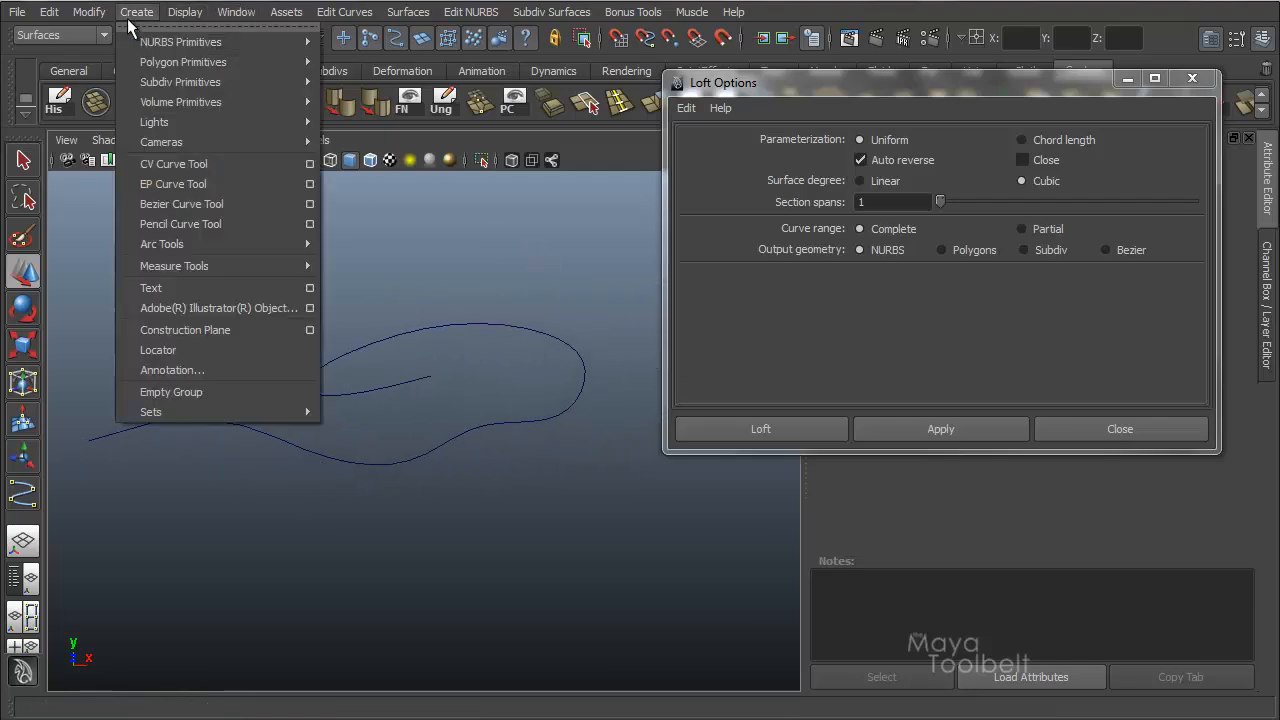
{"action": "left_click", "coordinate": [170, 164]}
{"action": "left_click", "coordinate": [110, 311]}
{"action": "left_click", "coordinate": [182, 347]}
{"action": "left_click", "coordinate": [252, 495]}
{"action": "left_click", "coordinate": [326, 404]}
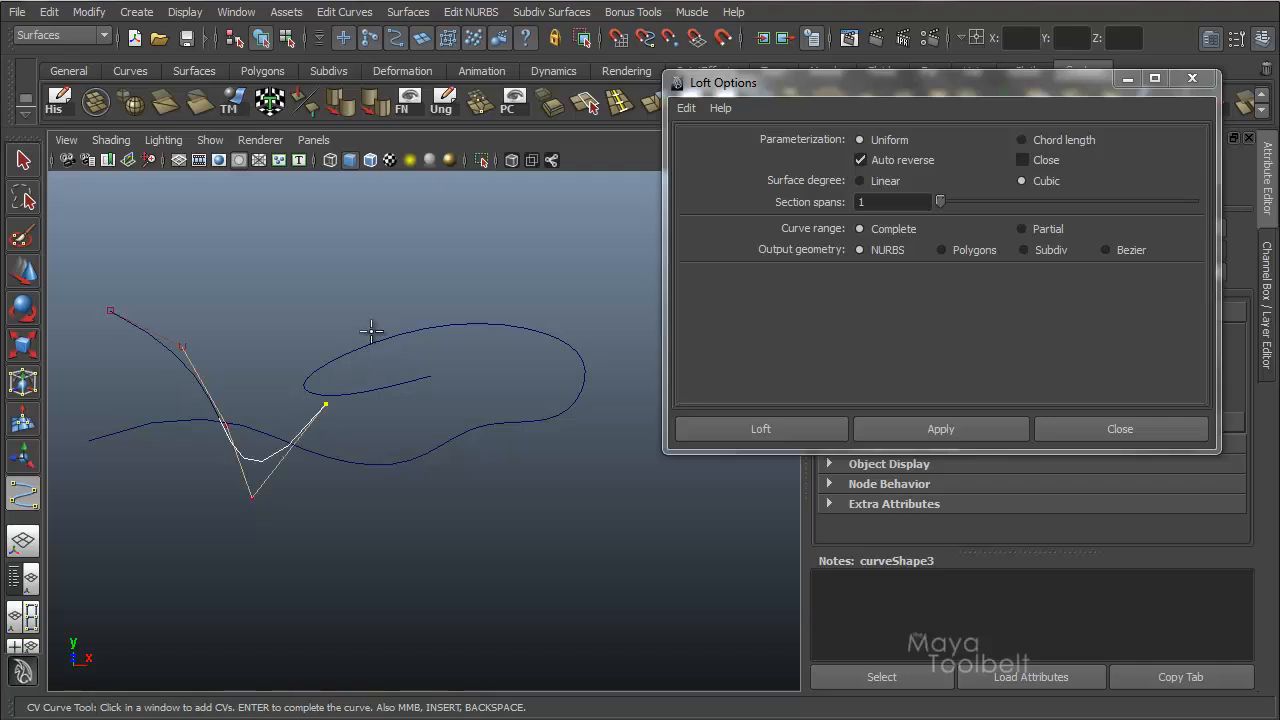
{"action": "left_click", "coordinate": [380, 308]}
{"action": "left_click", "coordinate": [392, 316]}
{"action": "left_click", "coordinate": [401, 407]}
{"action": "left_click", "coordinate": [427, 483]}
{"action": "left_click", "coordinate": [485, 490]}
{"action": "left_click", "coordinate": [534, 397]}
{"action": "left_click", "coordinate": [556, 333]}
{"action": "left_click", "coordinate": [582, 301]}
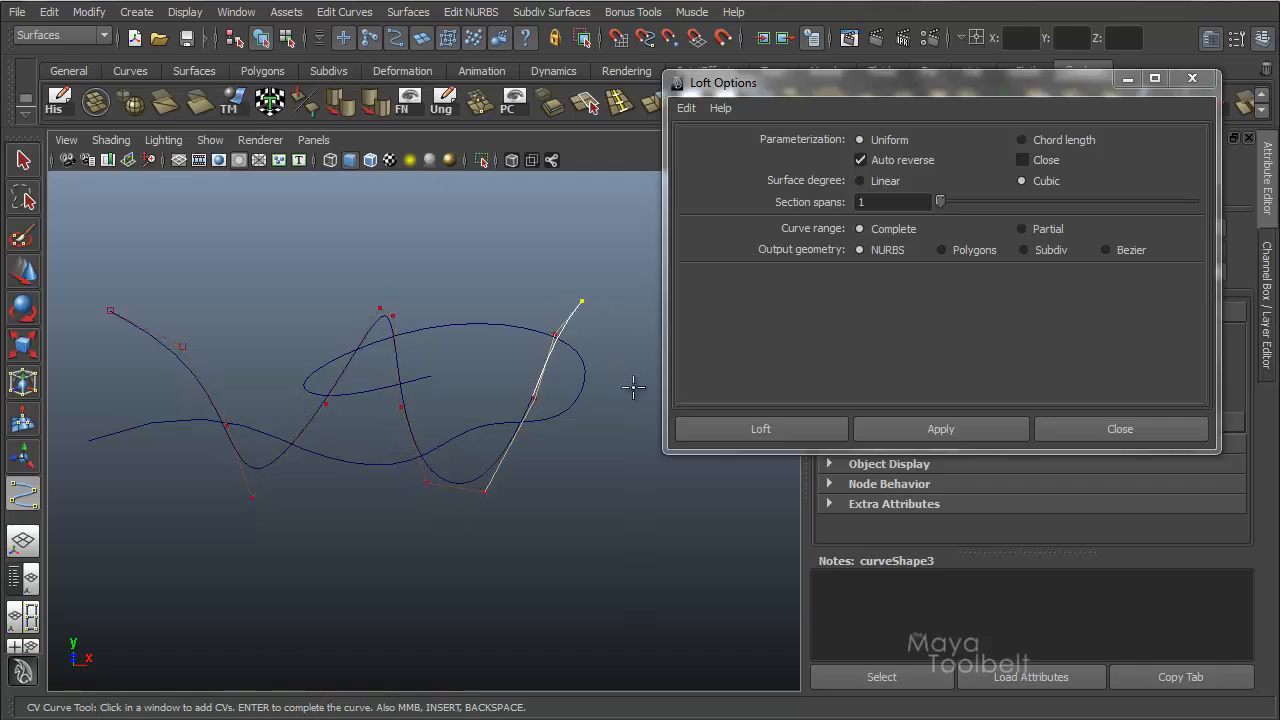
{"action": "left_click", "coordinate": [612, 338]}
{"action": "left_click", "coordinate": [640, 399]}
{"action": "left_click", "coordinate": [703, 505]}
{"action": "key", "text": "Return"}
{"action": "key", "text": "w"}
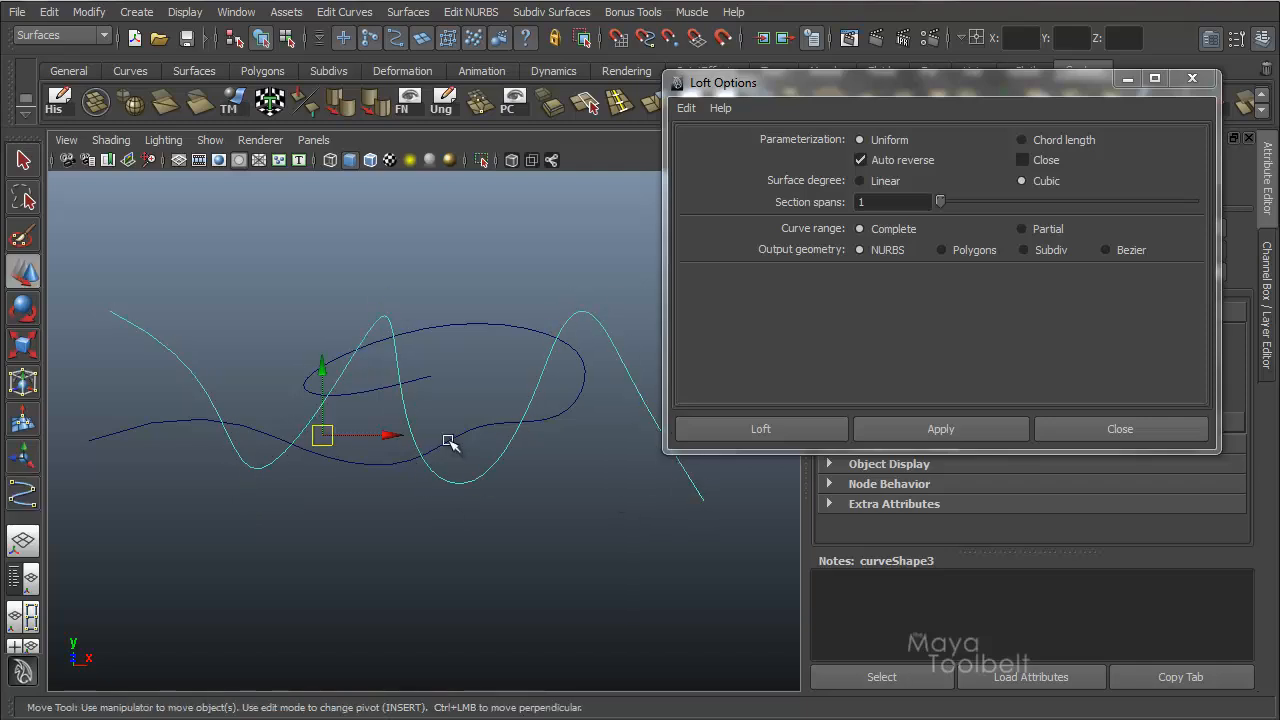
Return to the perspective view and compare the span counts of the new wavy curve and the original curves.
{"action": "key", "text": "space"}
{"action": "left_click_drag", "start_coordinate": [448, 441], "coordinate": [466, 367]}
{"action": "left_click_drag", "start_coordinate": [609, 448], "coordinate": [484, 368]}
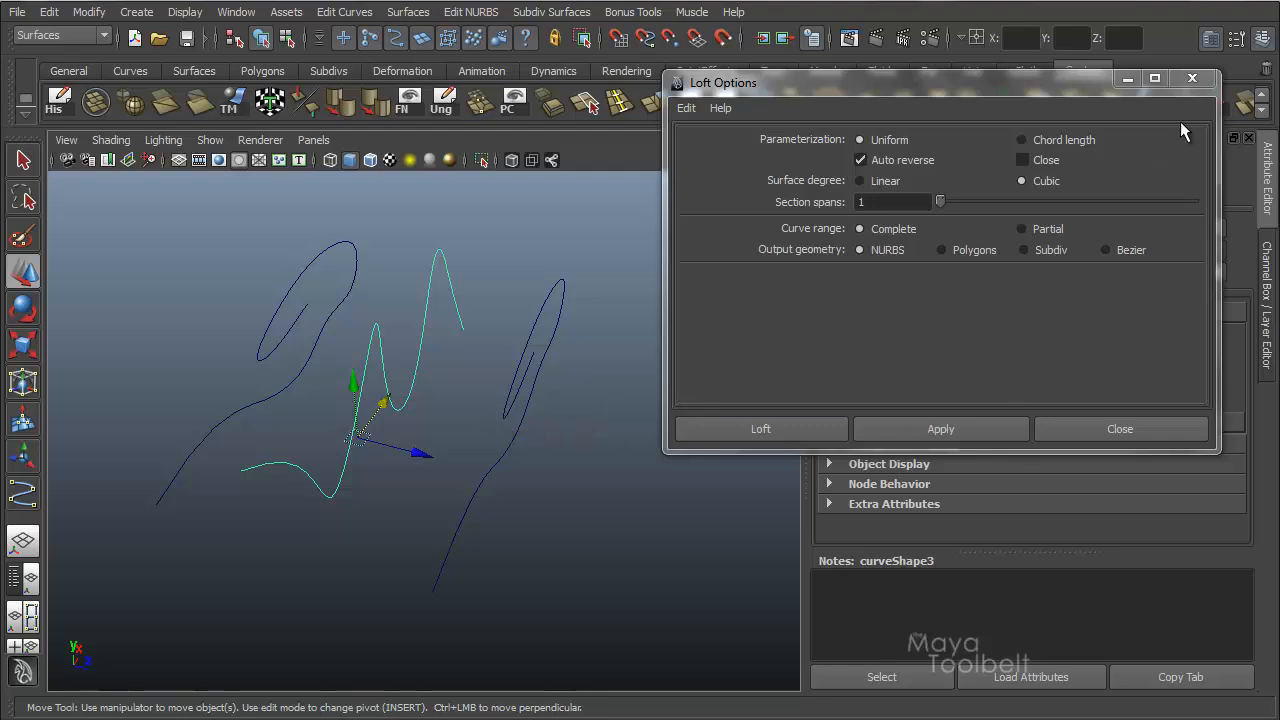
{"action": "left_click", "coordinate": [1127, 80]}
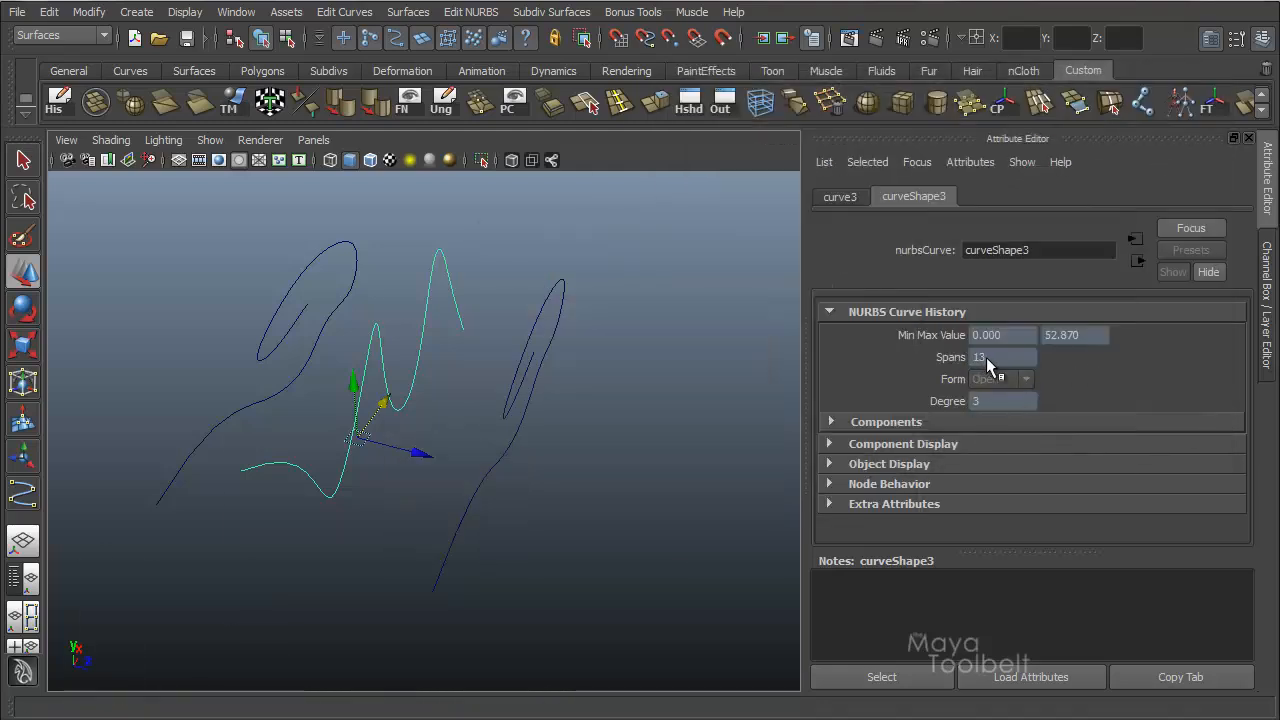
{"action": "left_click", "coordinate": [525, 320]}
{"action": "left_click", "coordinate": [343, 247]}
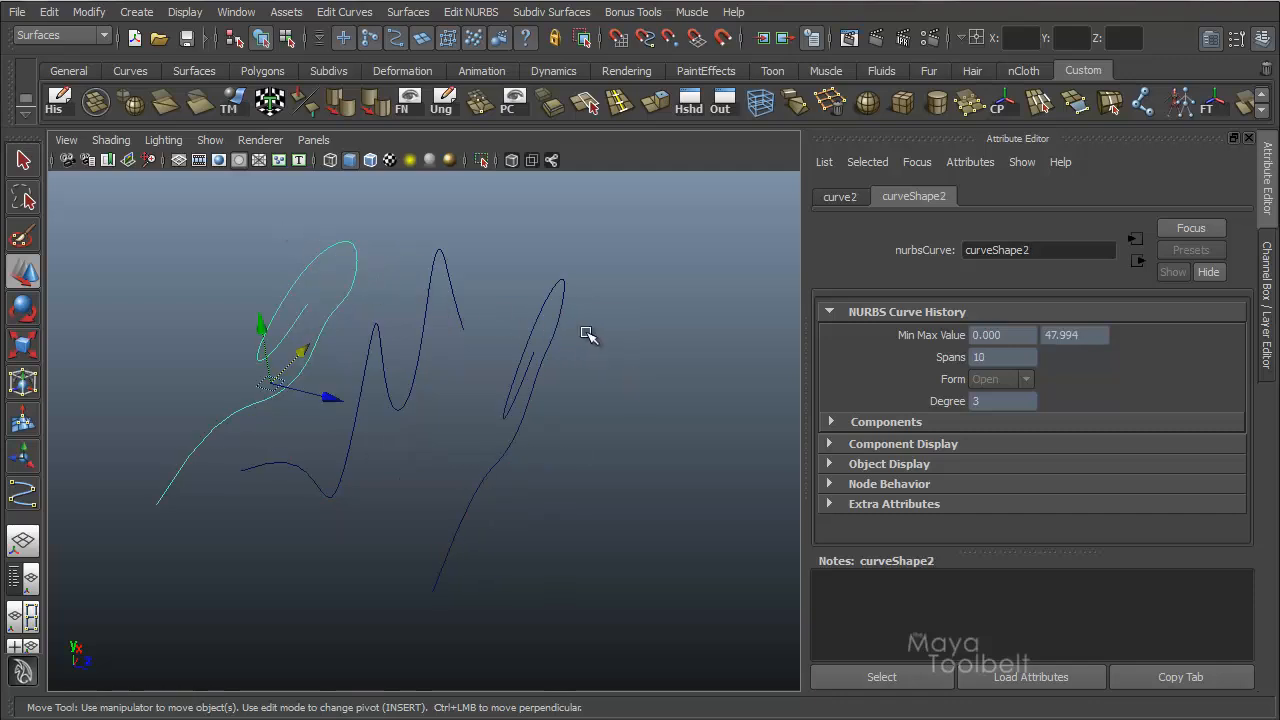
Loft through the three curves in spatial order, with the wavy curve in the middle, using reset Loft settings with uniform parameterization.
{"action": "key", "text": "ctrl+a"}
{"action": "left_click_drag", "start_coordinate": [643, 363], "coordinate": [654, 357], "text": "alt"}
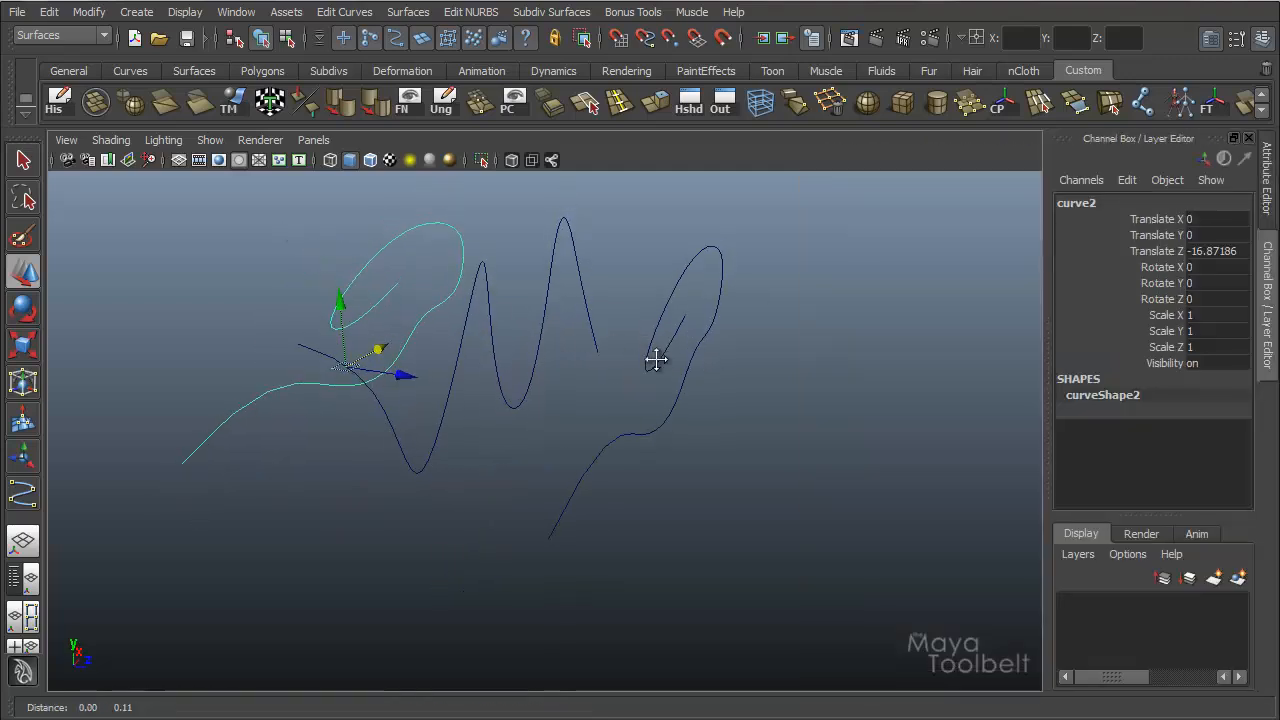
{"action": "middle_click_drag", "start_coordinate": [654, 357], "coordinate": [655, 385], "text": "alt"}
{"action": "left_click_drag", "start_coordinate": [655, 385], "coordinate": [551, 240], "text": "alt"}
{"action": "left_click", "coordinate": [488, 302], "text": "shift"}
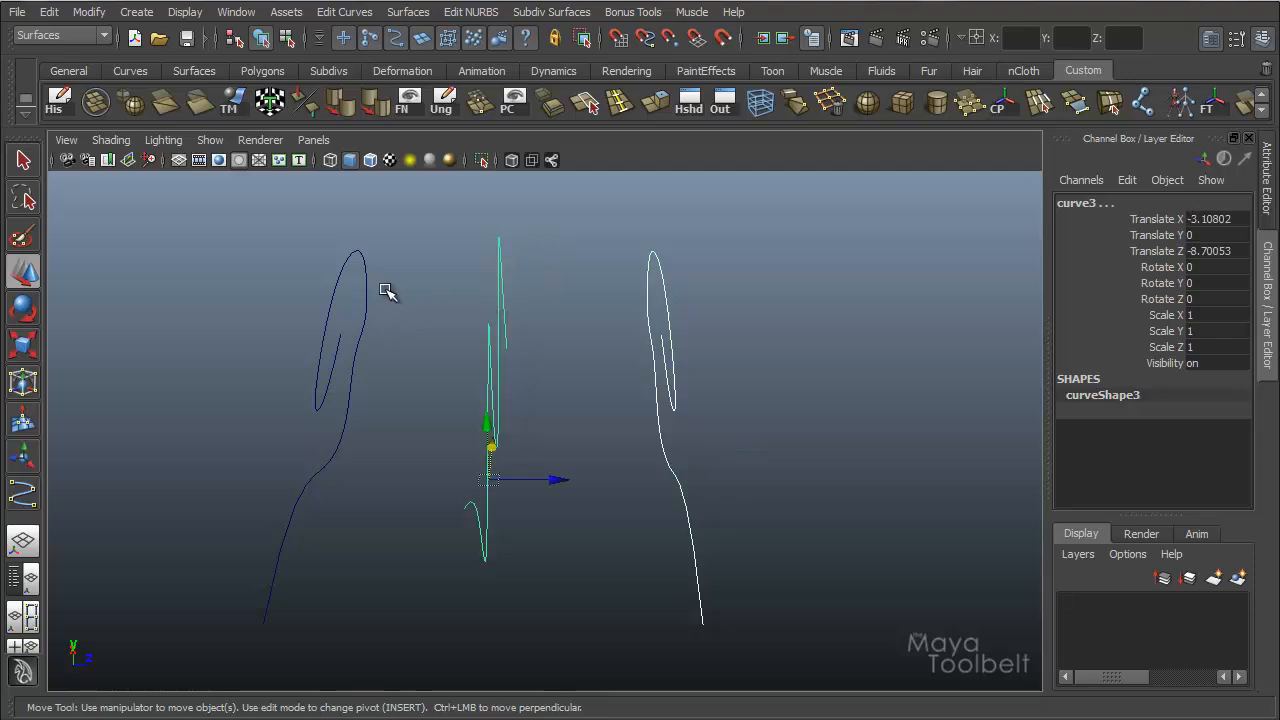
{"action": "left_click", "coordinate": [318, 310], "text": "shift"}
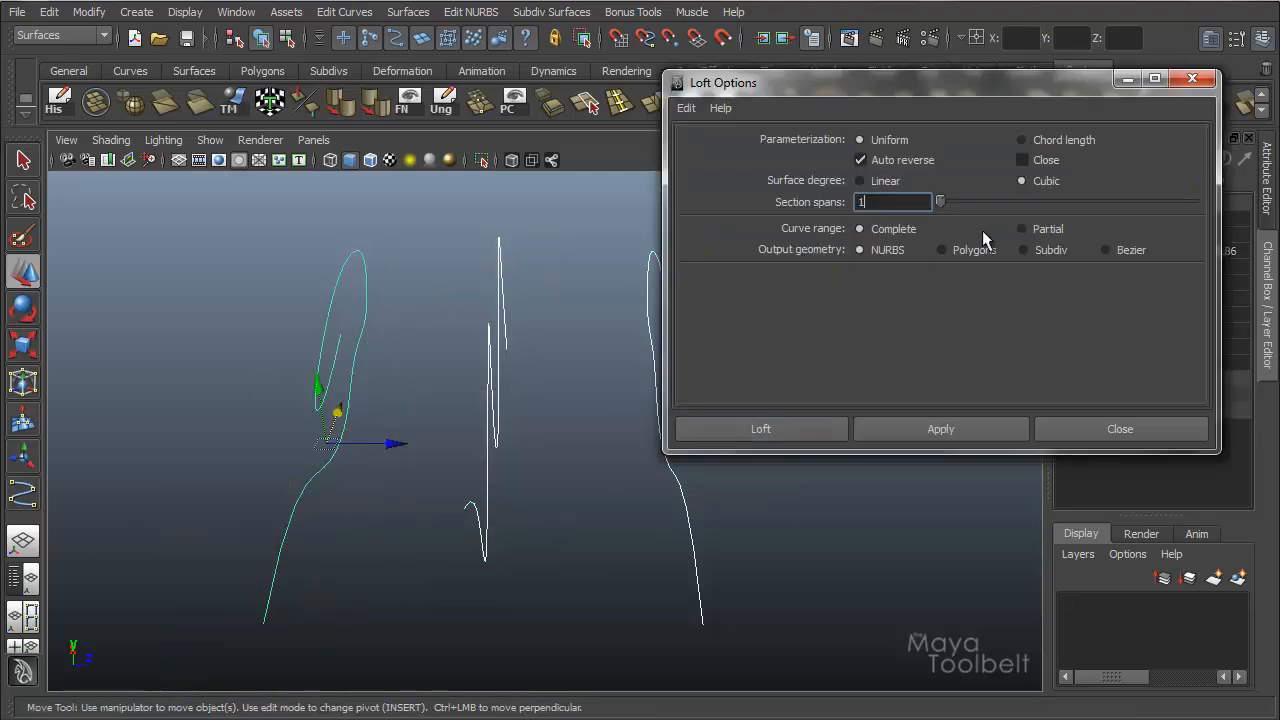
{"action": "left_click", "coordinate": [686, 108]}
{"action": "left_click", "coordinate": [712, 148]}
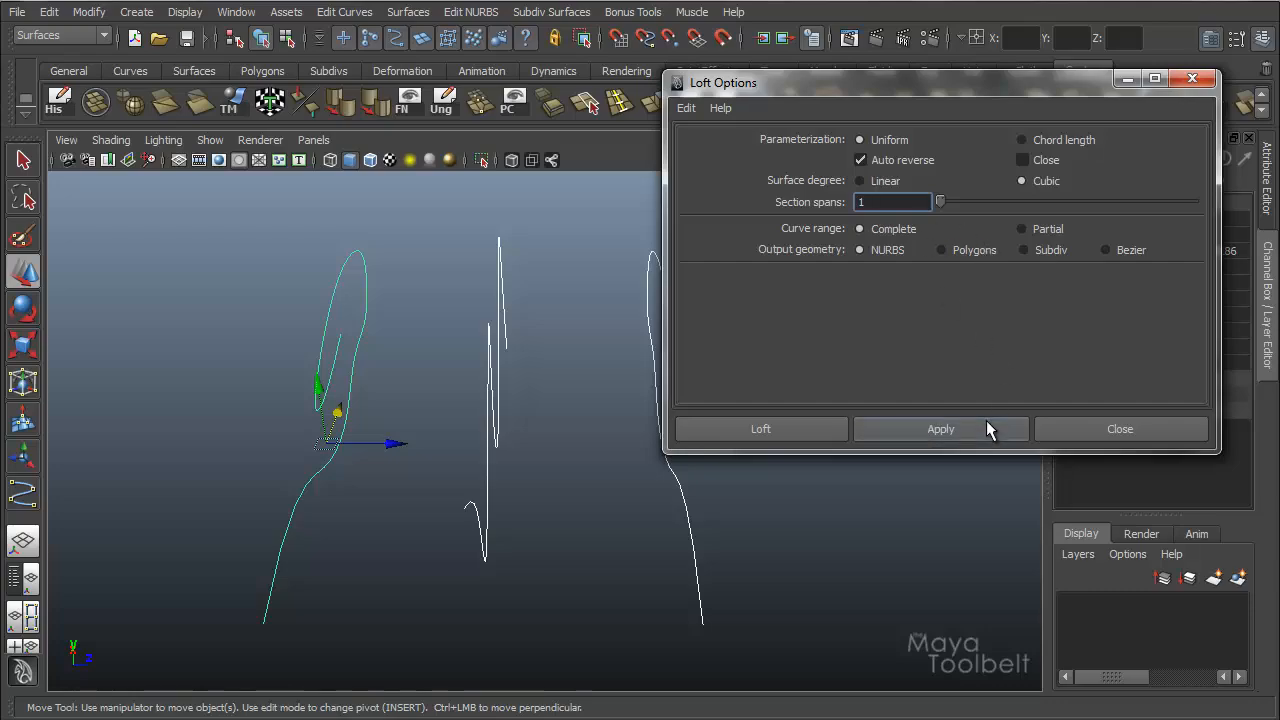
{"action": "left_click", "coordinate": [940, 428]}
Move the lofted surface along Z to -32.74785, clear of the three curves.
{"action": "left_click_drag", "start_coordinate": [537, 391], "coordinate": [360, 418], "text": "alt"}
{"action": "scroll", "coordinate": [606, 483], "scroll_direction": "down", "scroll_amount": 3}
{"action": "left_click_drag", "start_coordinate": [363, 281], "coordinate": [426, 343]}
{"action": "left_click_drag", "start_coordinate": [429, 285], "coordinate": [573, 335], "text": "shift"}
Loft the three curves again with chord length parameterization, keeping cubic degree and 1 section span.
{"action": "left_click_drag", "start_coordinate": [495, 335], "coordinate": [411, 302], "text": "shift"}
{"action": "left_click", "coordinate": [364, 334], "text": "shift"}
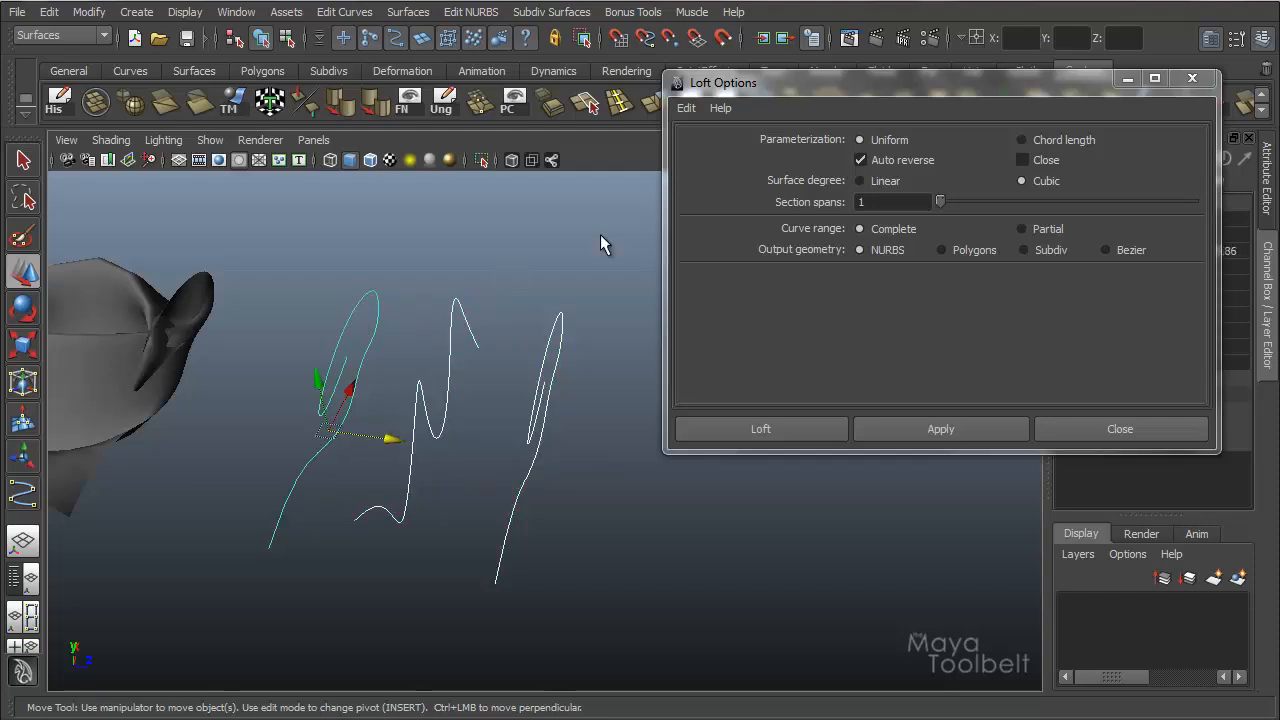
{"action": "left_click", "coordinate": [1041, 140]}
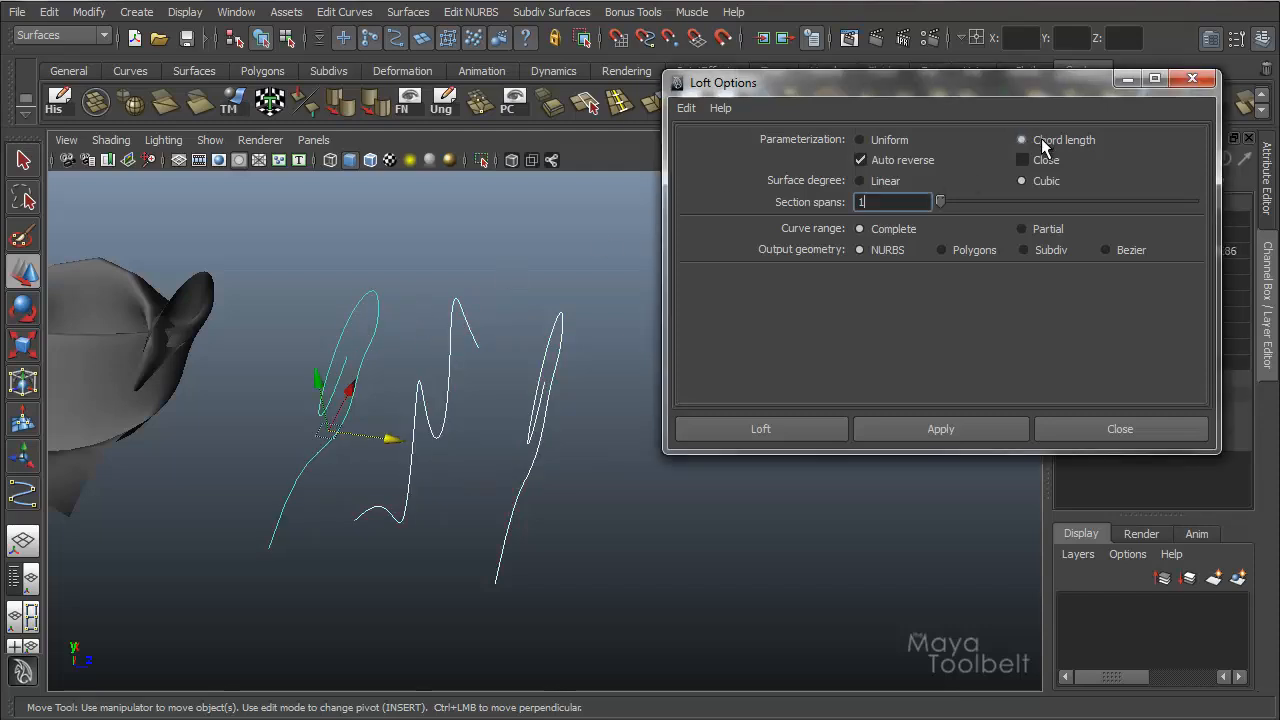
{"action": "left_click", "coordinate": [932, 437]}
{"action": "left_click", "coordinate": [1127, 80]}
Compare the shape and isoparms of the uniform and chord-length lofted surfaces from several angles.
{"action": "middle_click_drag", "start_coordinate": [660, 352], "coordinate": [706, 359], "text": "alt"}
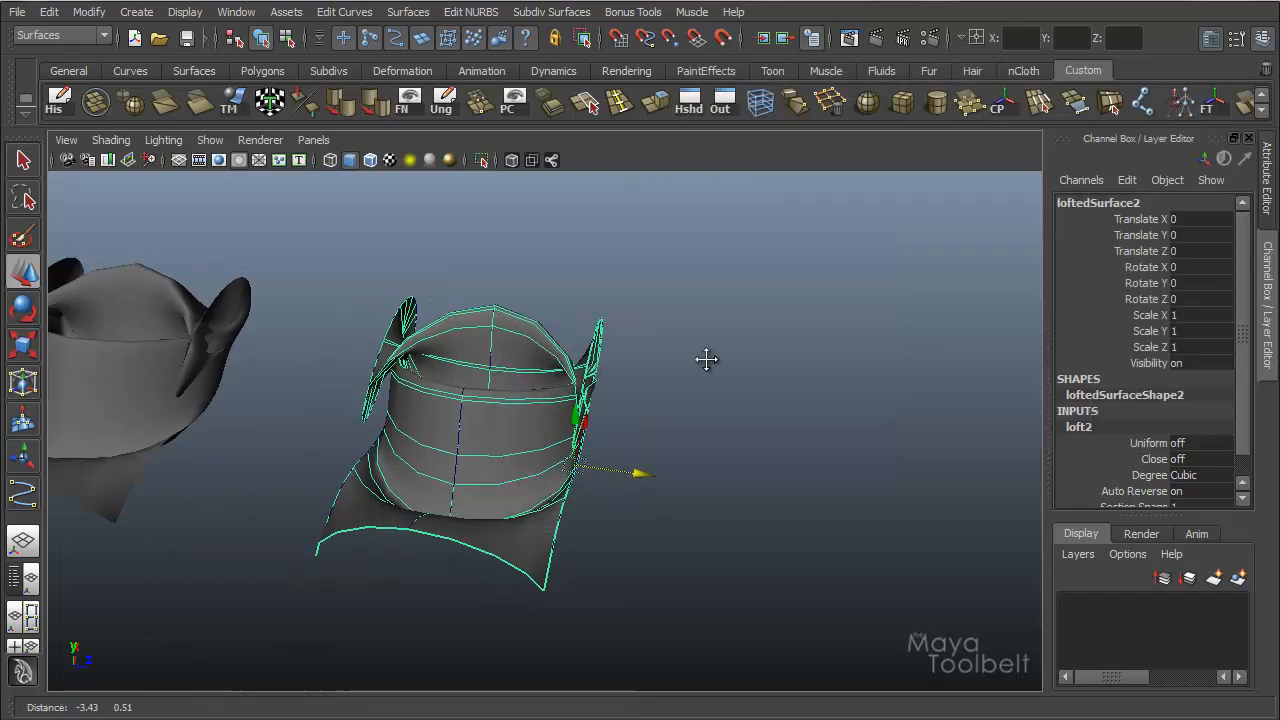
{"action": "left_click_drag", "start_coordinate": [706, 359], "coordinate": [745, 375], "text": "alt"}
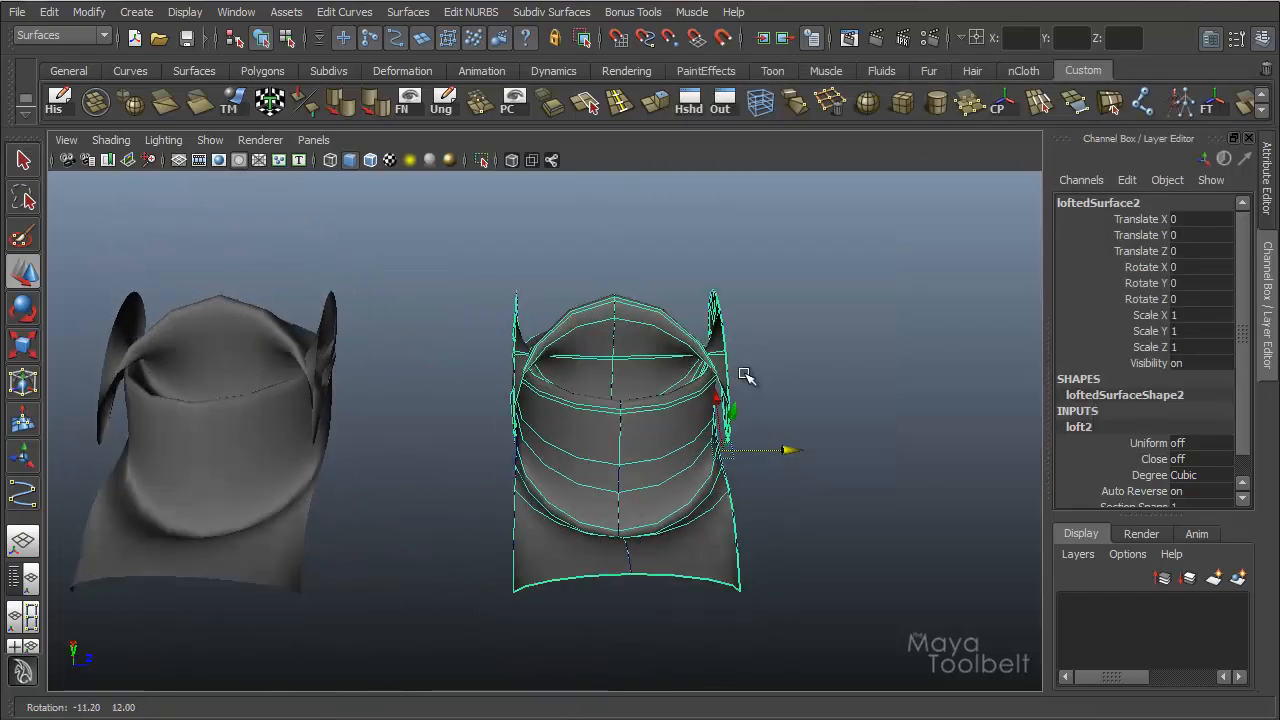
{"action": "left_click", "coordinate": [640, 430]}
{"action": "left_click", "coordinate": [196, 449], "text": "shift"}
{"action": "left_click_drag", "start_coordinate": [389, 422], "coordinate": [291, 432], "text": "alt"}
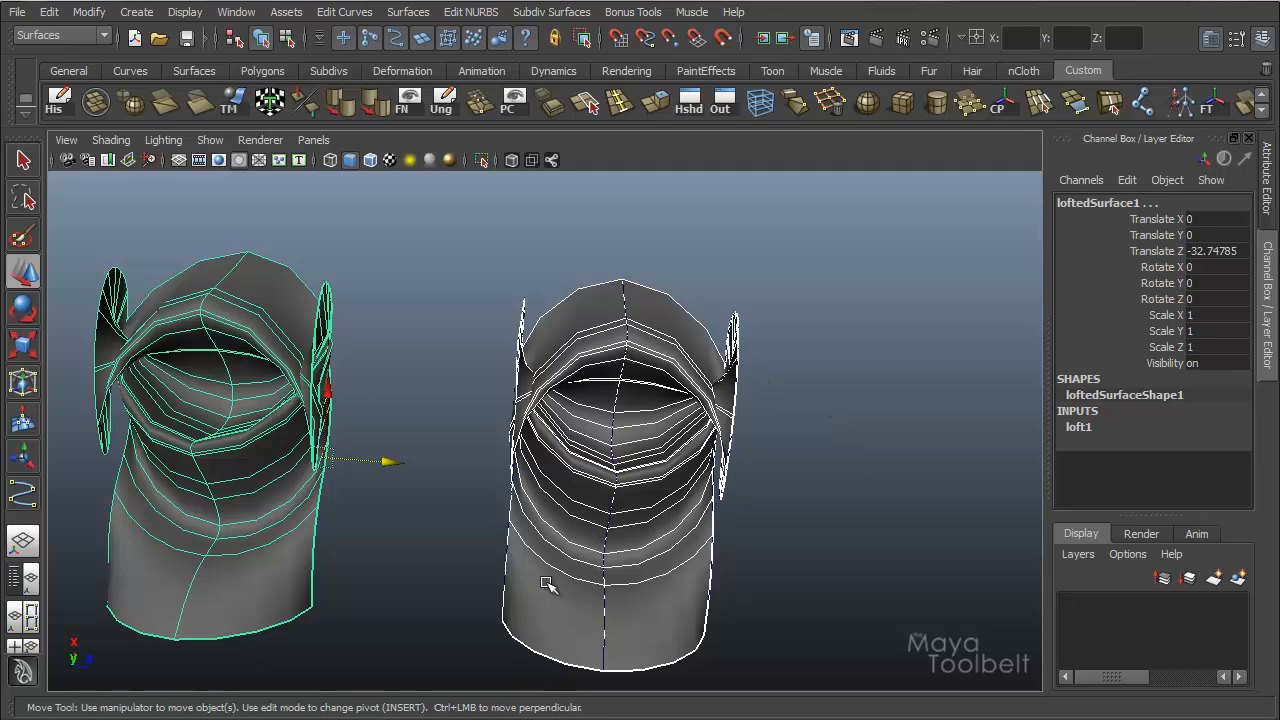
{"action": "left_click_drag", "start_coordinate": [626, 480], "coordinate": [244, 397], "text": "alt"}
{"action": "left_click_drag", "start_coordinate": [410, 298], "coordinate": [408, 253], "text": "alt"}
{"action": "left_click", "coordinate": [408, 253]}
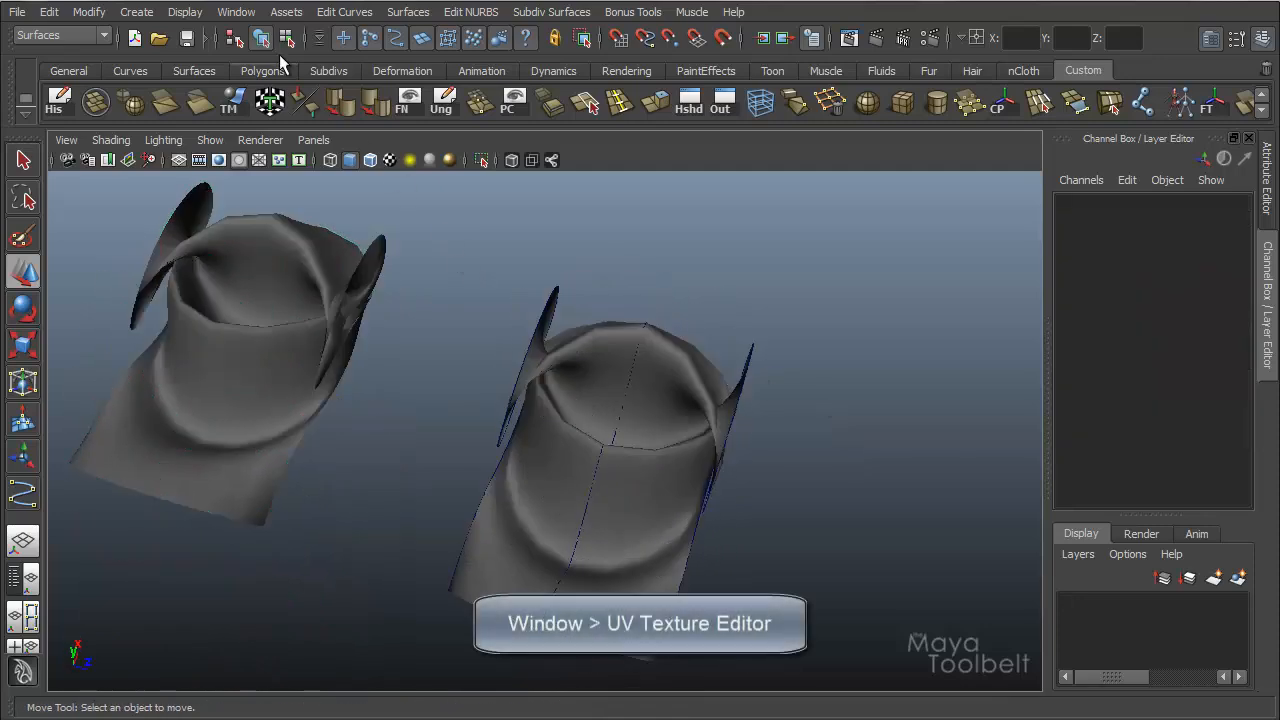
Open the UV Texture Editor and examine the UV layout of the uniform lofted surface.
{"action": "left_click", "coordinate": [236, 11]}
{"action": "left_click", "coordinate": [255, 246]}
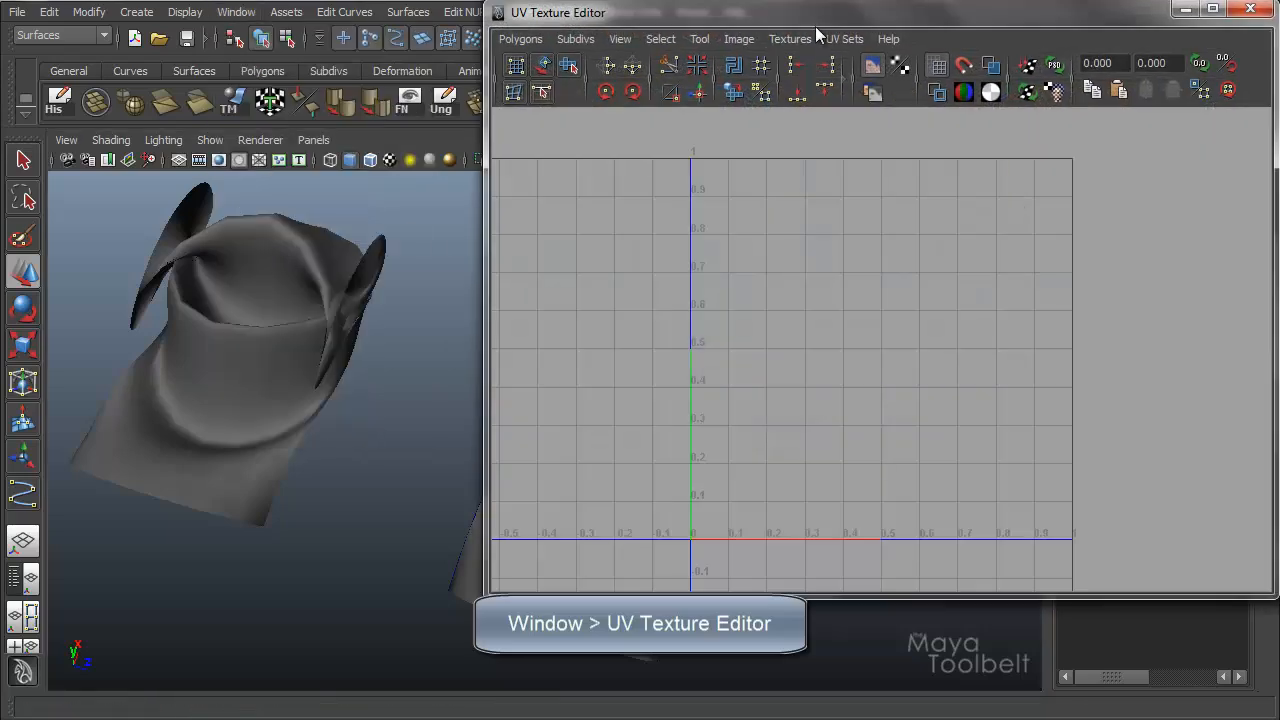
{"action": "left_click_drag", "start_coordinate": [320, 300], "coordinate": [358, 337], "text": "alt"}
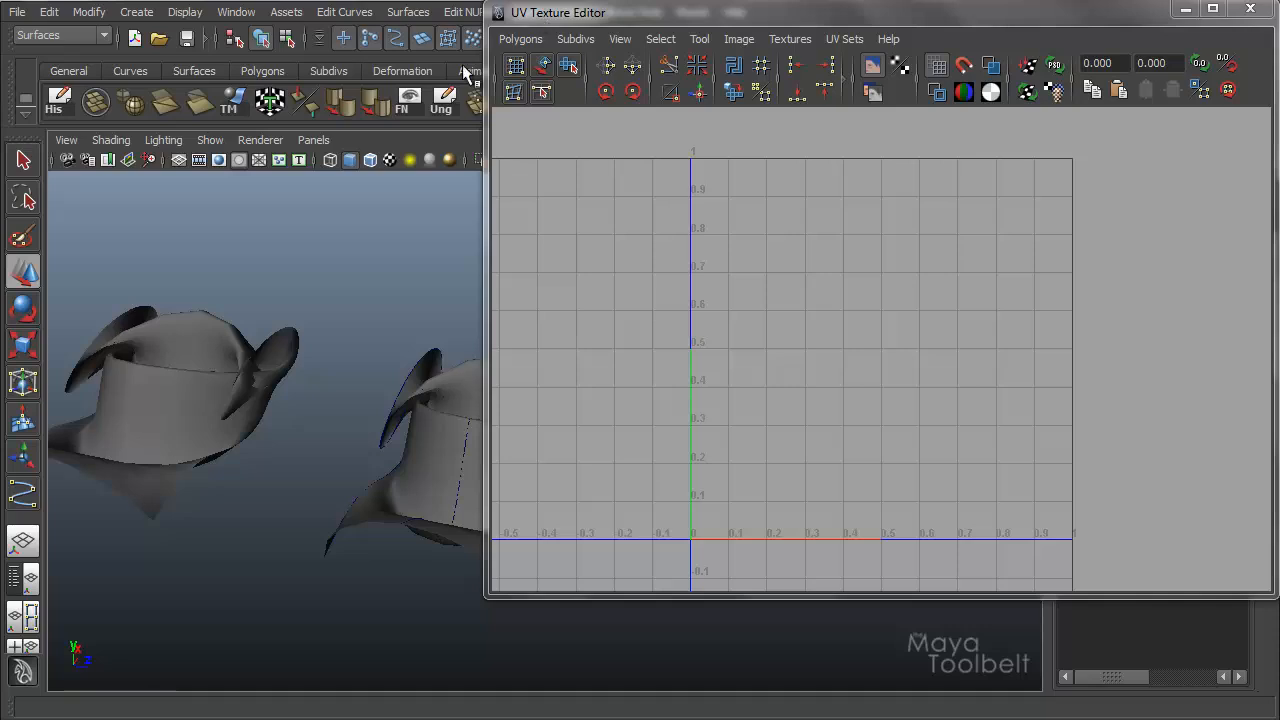
{"action": "left_click_drag", "start_coordinate": [200, 463], "coordinate": [127, 579], "text": "alt"}
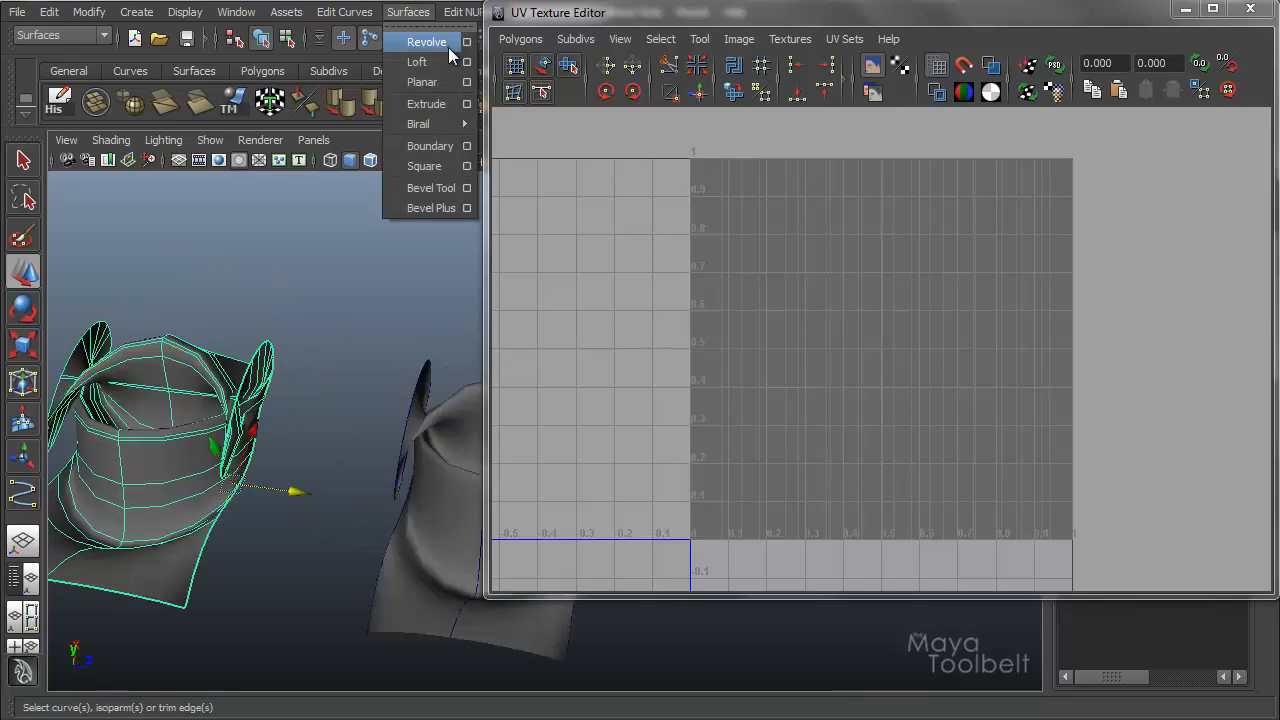
Review the Loft parameterization options and compare the UV layouts of the two lofted surfaces up close.
{"action": "left_click", "coordinate": [463, 59]}
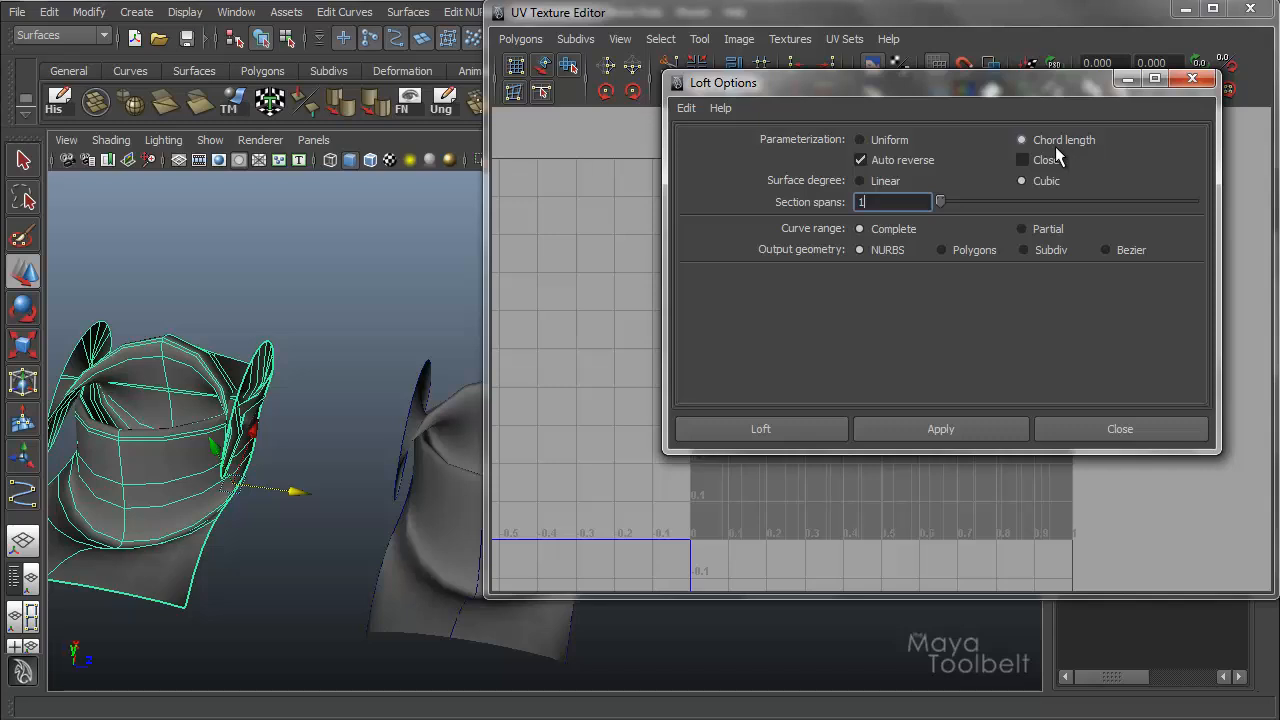
{"action": "left_click", "coordinate": [1126, 80]}
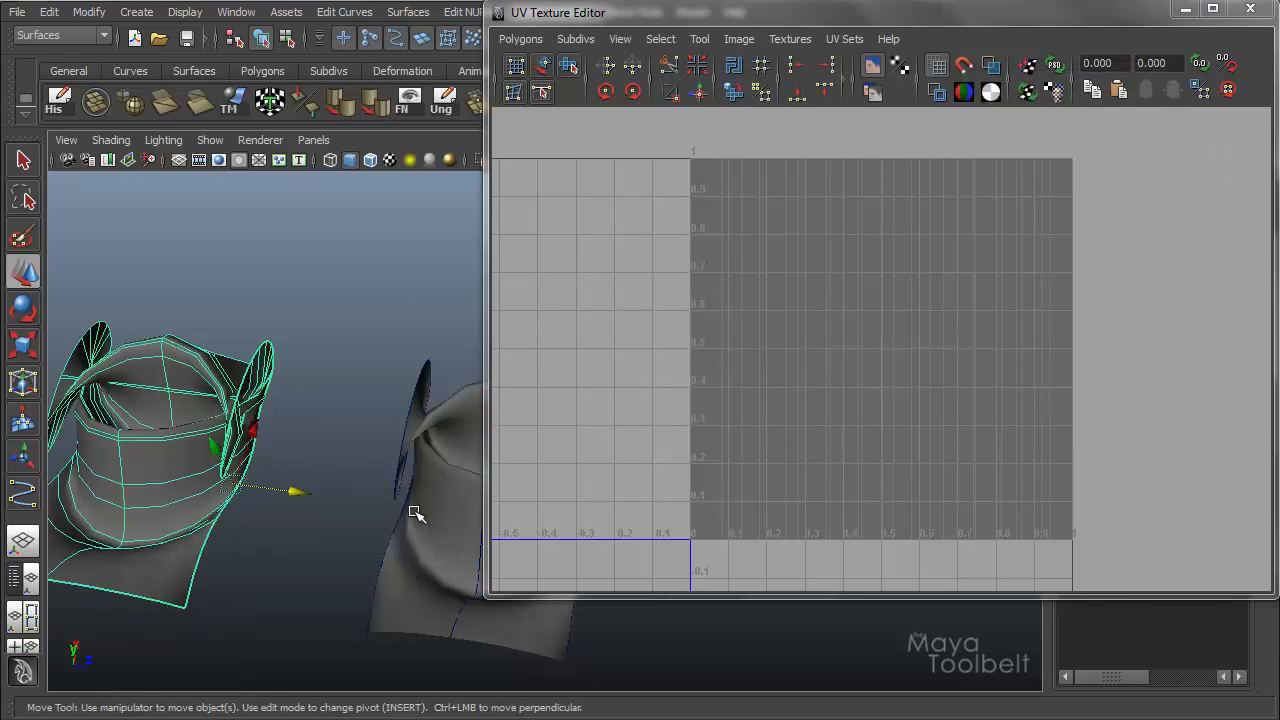
{"action": "left_click", "coordinate": [449, 508]}
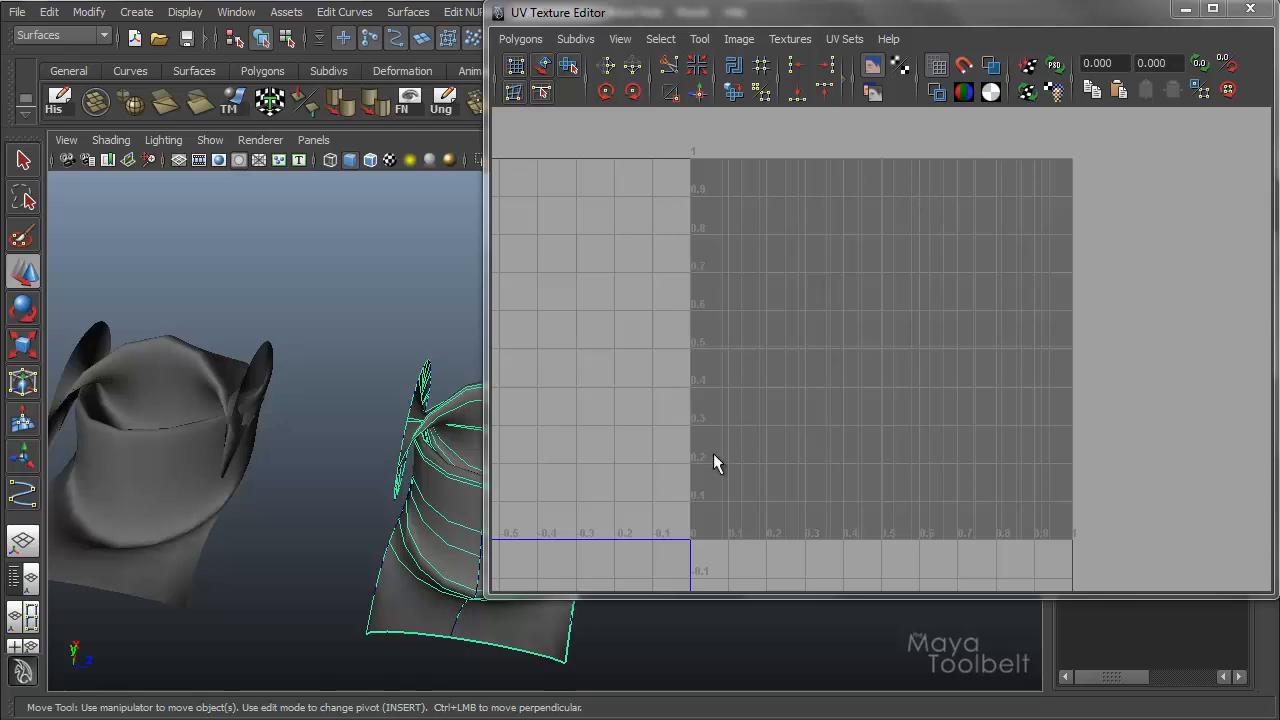
{"action": "right_click_drag", "start_coordinate": [651, 386], "coordinate": [657, 411], "text": "alt"}
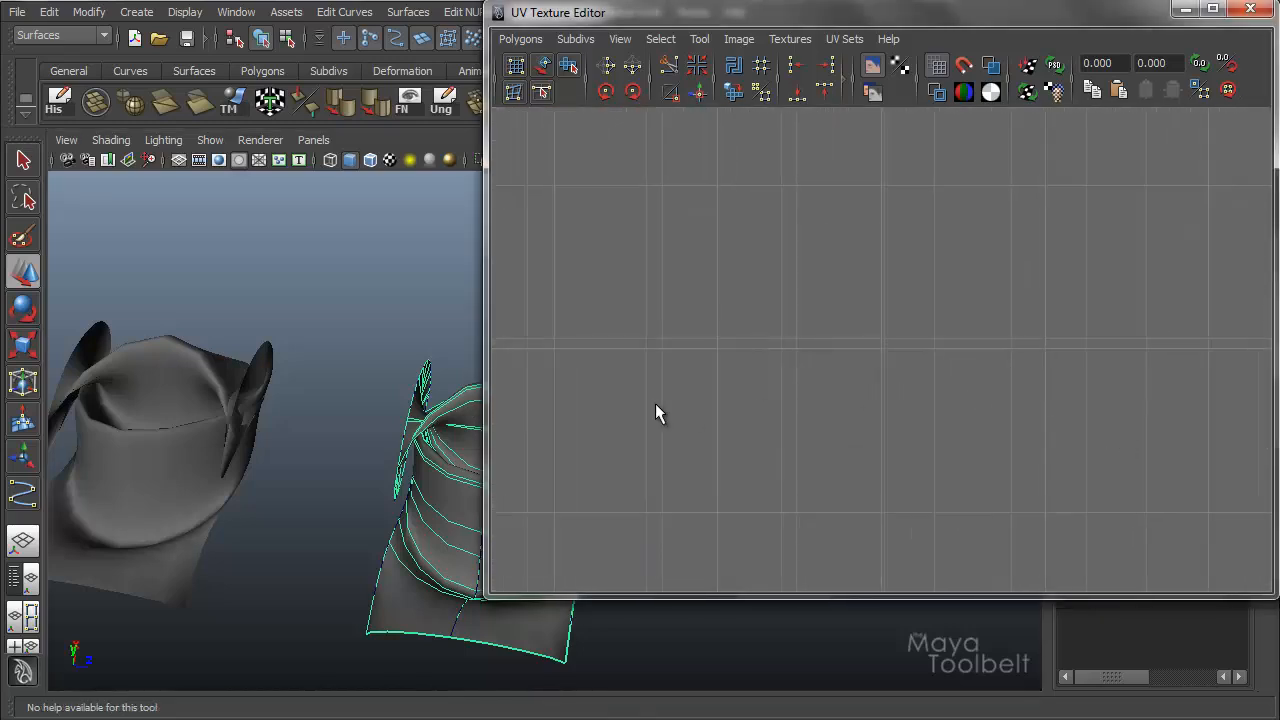
{"action": "key", "text": "w"}
{"action": "left_click", "coordinate": [196, 462]}
{"action": "left_click", "coordinate": [440, 520]}
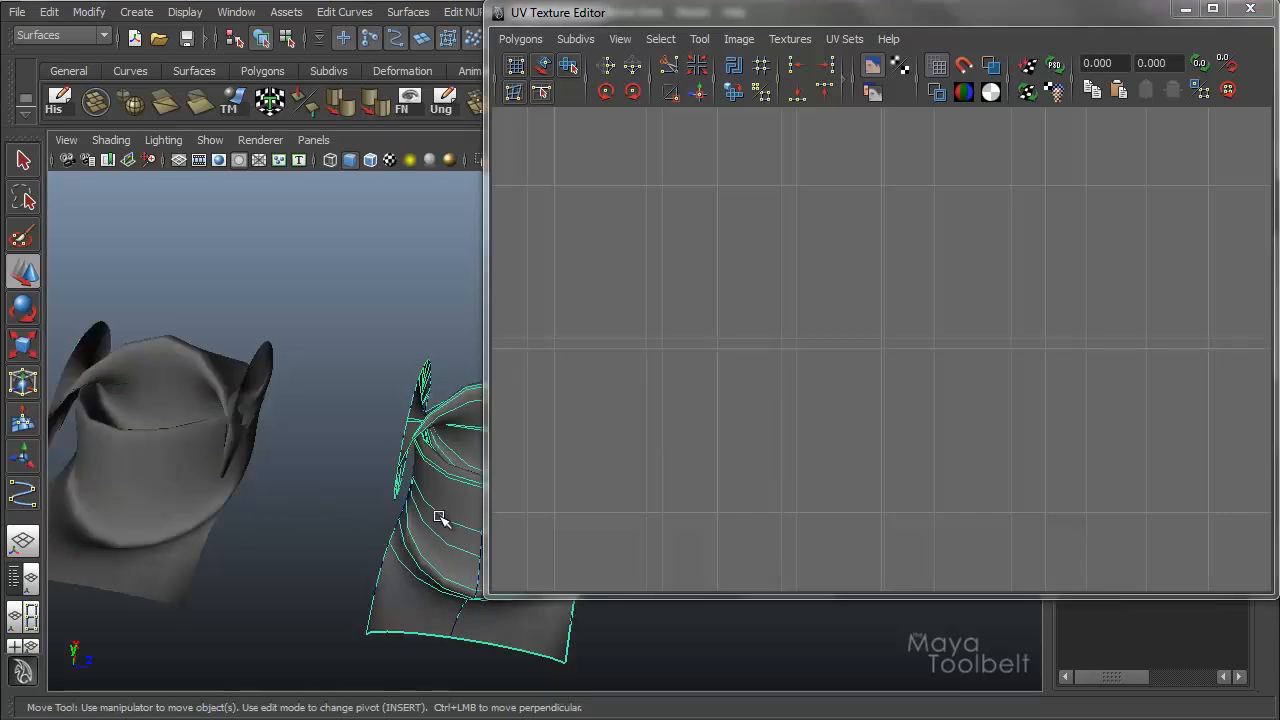
Compare the UV line spacing of the uniform and chord-length lofted surfaces by alternately selecting each one at different UV zoom levels.
{"action": "left_click", "coordinate": [201, 452]}
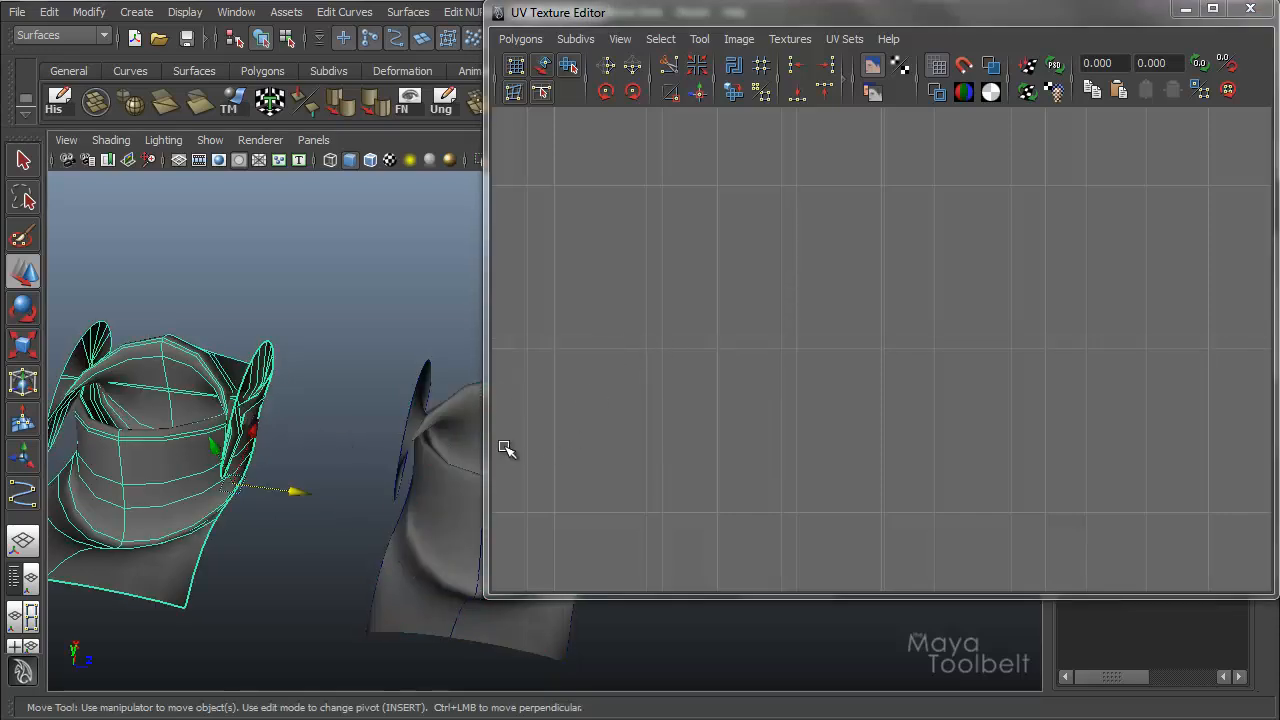
{"action": "left_click", "coordinate": [457, 491]}
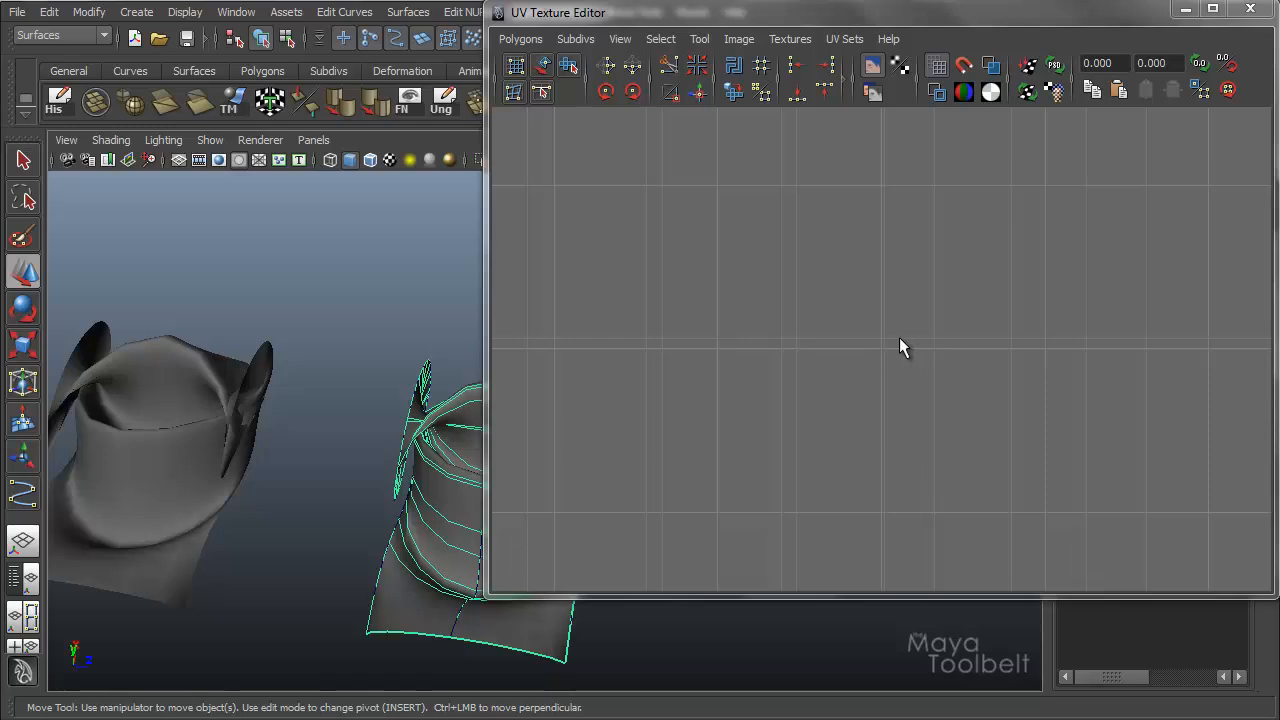
{"action": "right_click_drag", "start_coordinate": [1116, 355], "coordinate": [1160, 432], "text": "alt"}
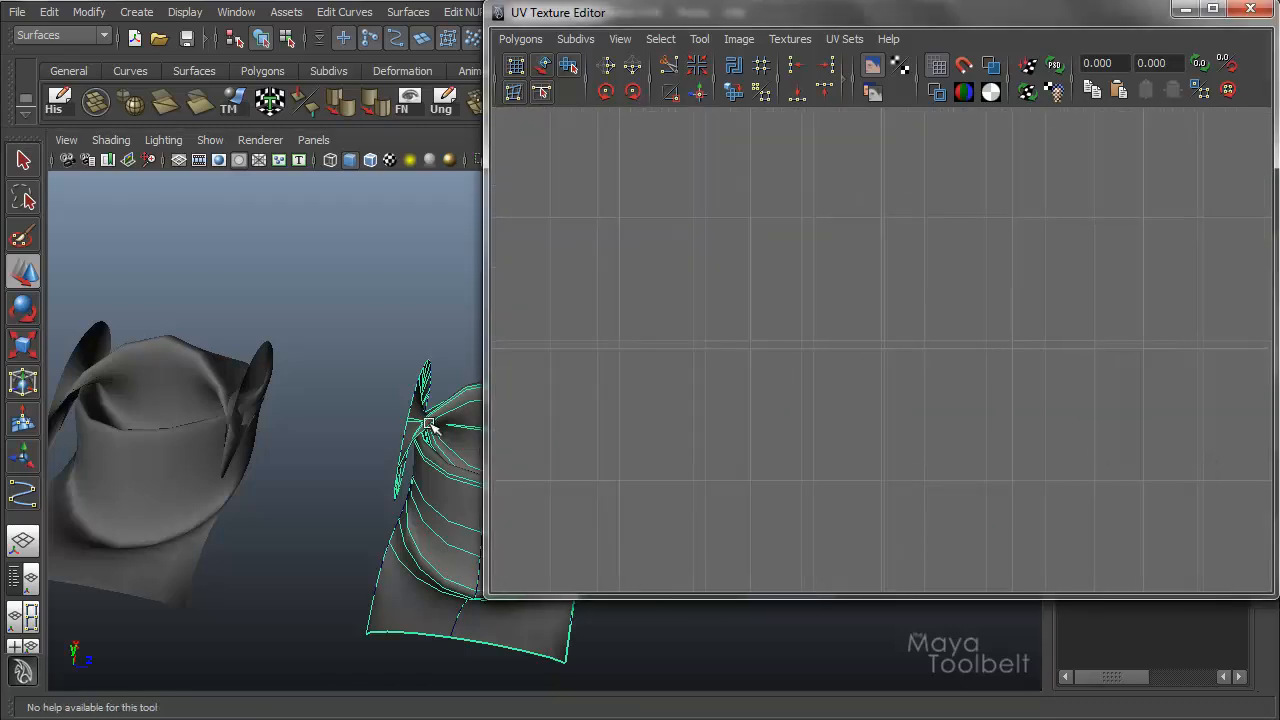
{"action": "left_click", "coordinate": [177, 437]}
{"action": "left_click", "coordinate": [460, 485]}
{"action": "right_click_drag", "start_coordinate": [1073, 374], "coordinate": [774, 358], "text": "alt"}
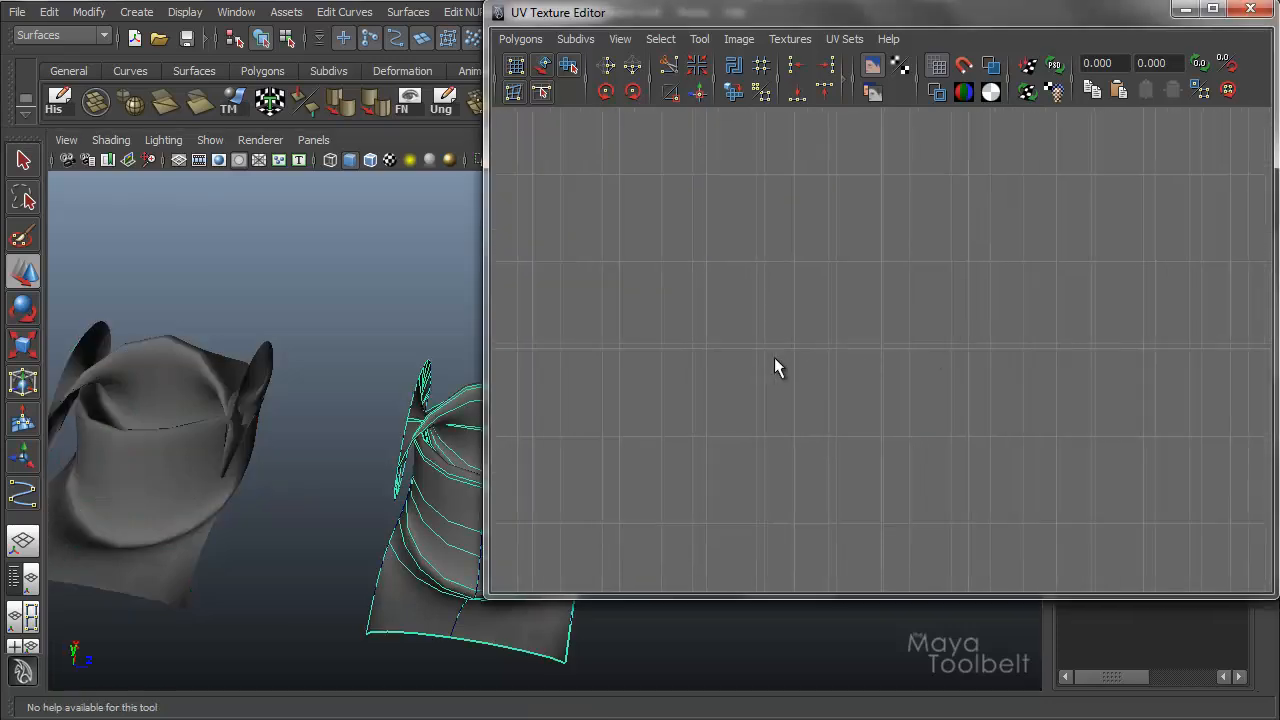
{"action": "right_click_drag", "start_coordinate": [910, 340], "coordinate": [842, 336], "text": "alt"}
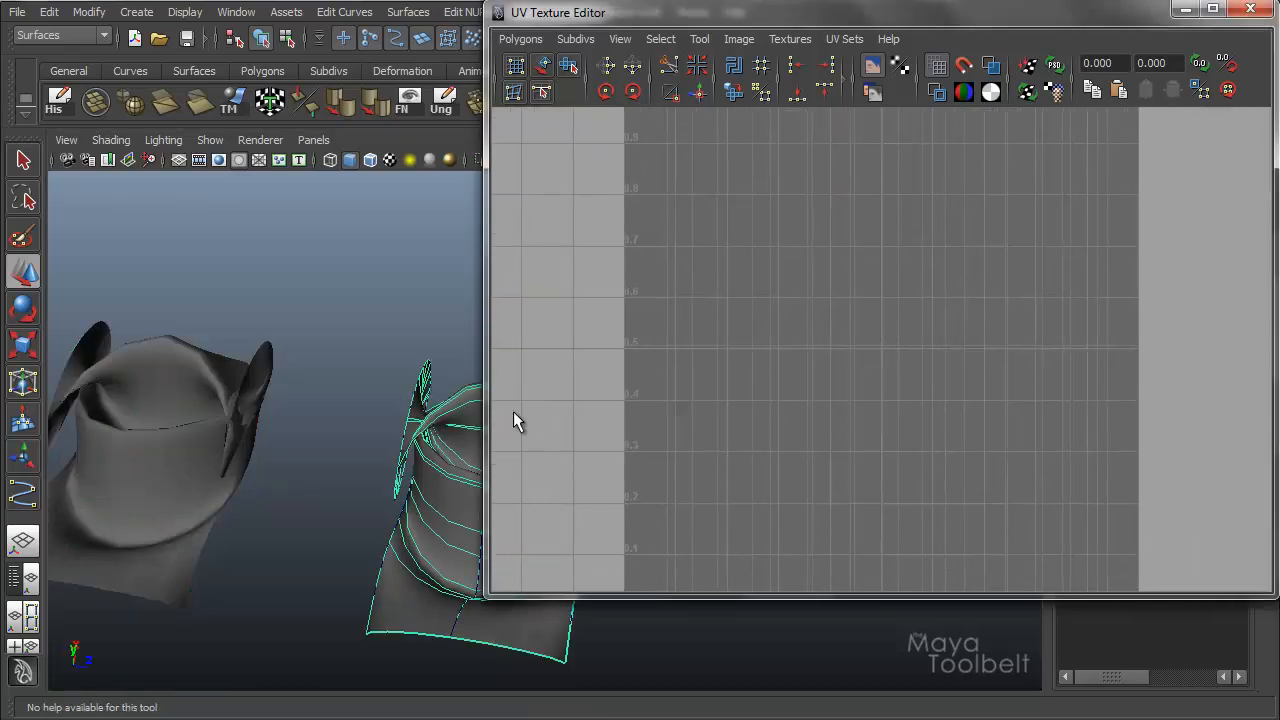
{"action": "left_click", "coordinate": [437, 484]}
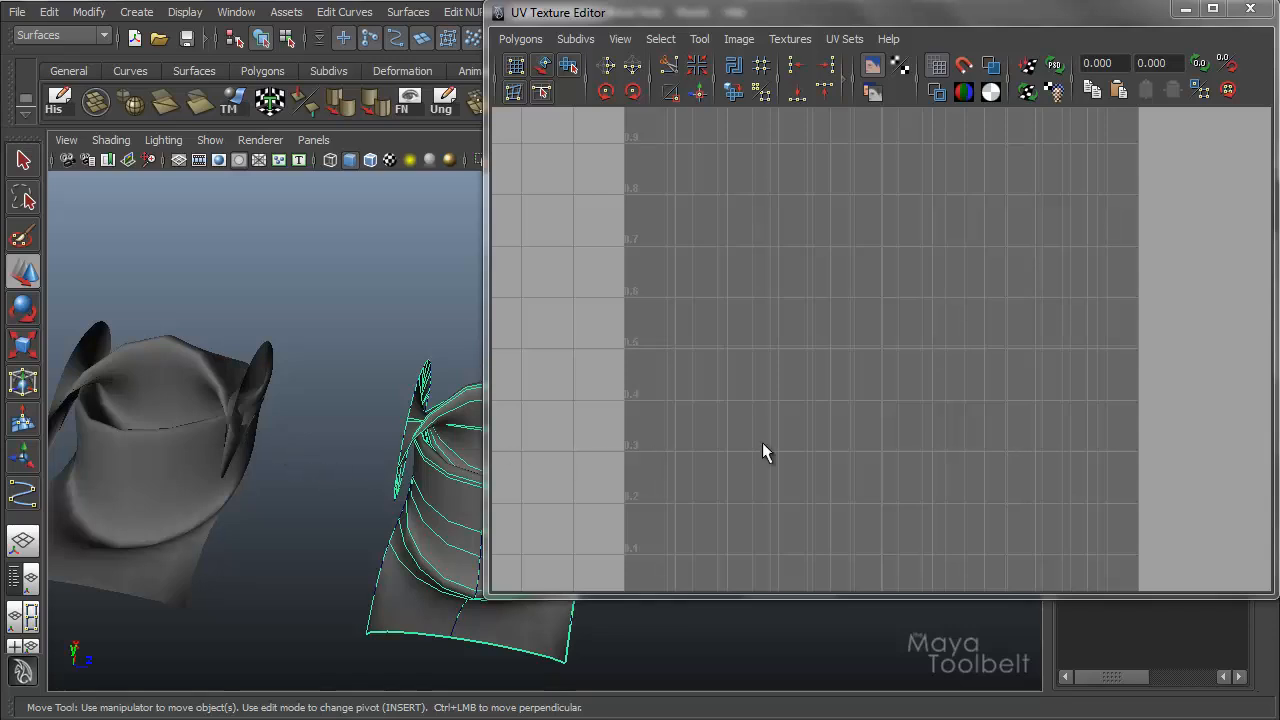
{"action": "left_click", "coordinate": [205, 466]}
{"action": "left_click", "coordinate": [453, 521]}
{"action": "left_click", "coordinate": [238, 490]}
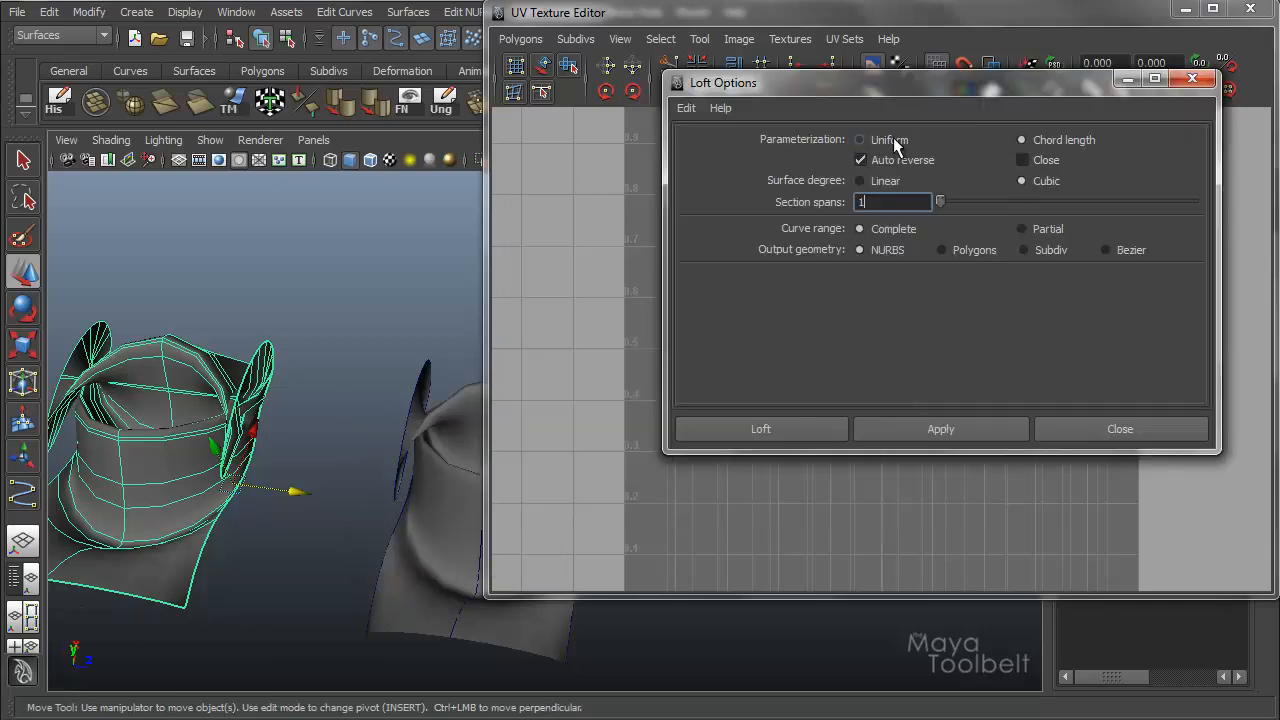
{"action": "left_click", "coordinate": [1127, 82]}
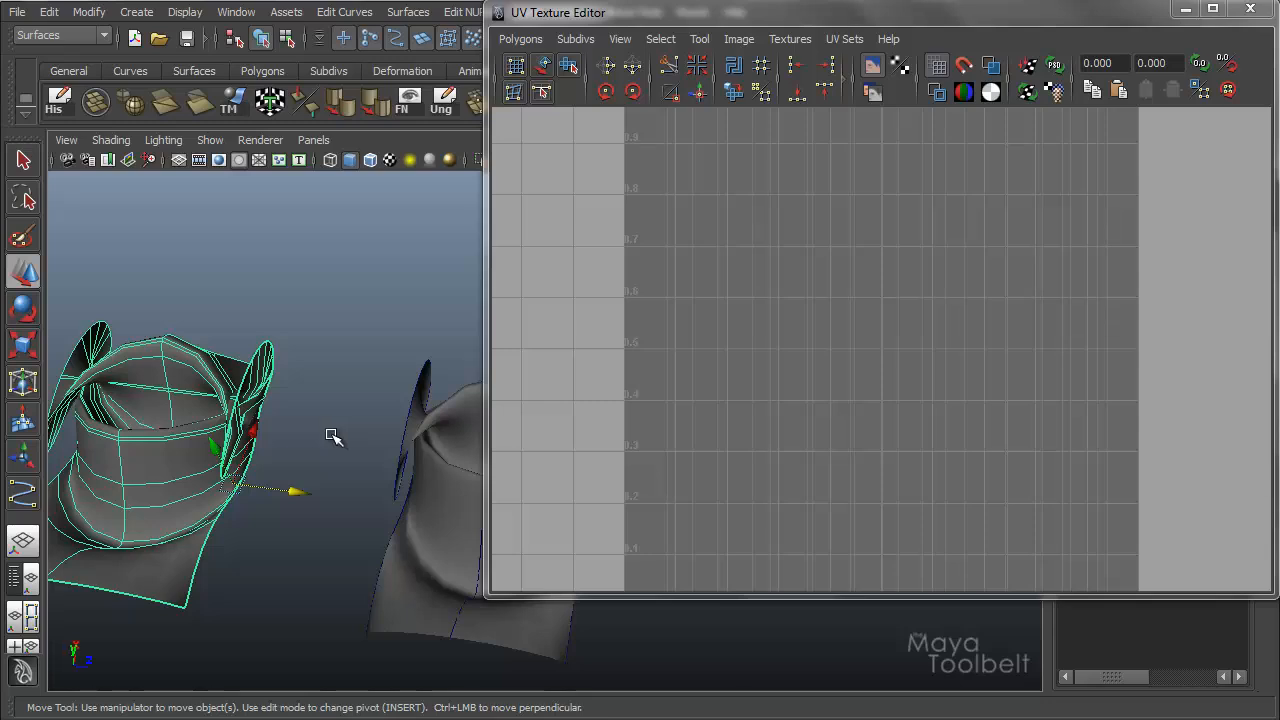
{"action": "left_click_drag", "start_coordinate": [309, 400], "coordinate": [431, 466], "text": "alt"}
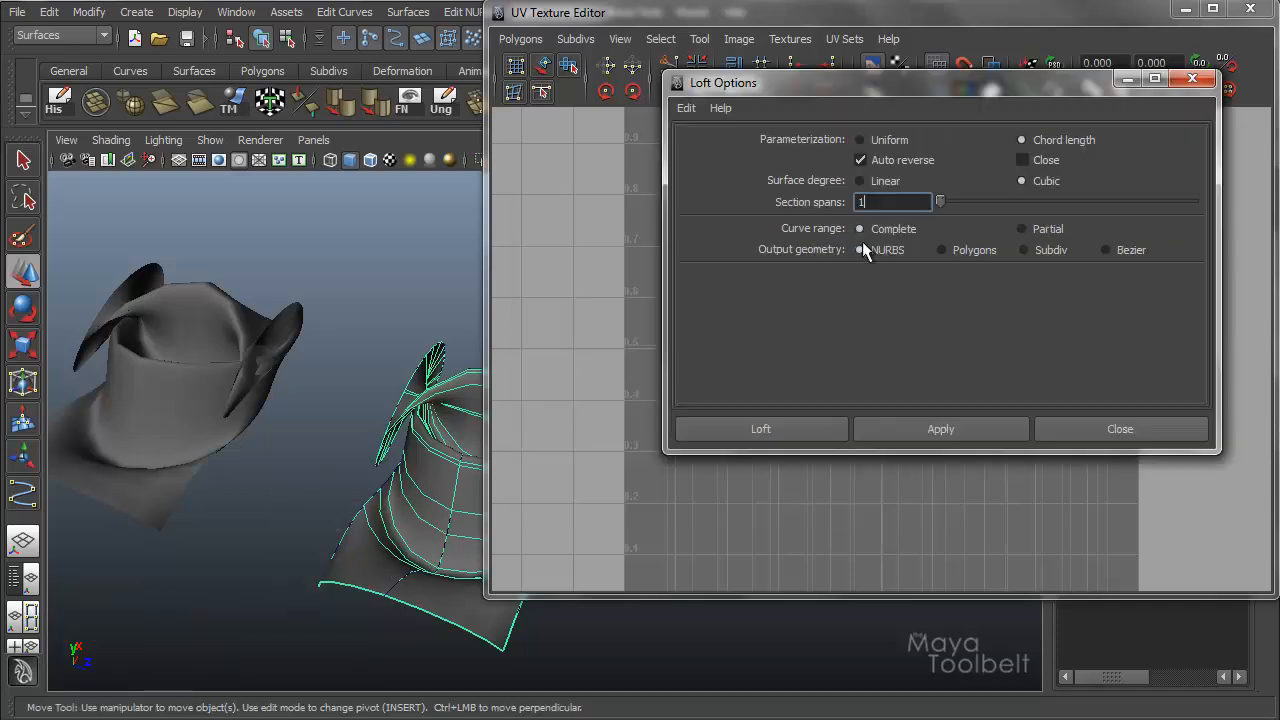
Set the Loft parameterization to Uniform and put the options window away.
{"action": "left_click", "coordinate": [897, 139]}
{"action": "left_click", "coordinate": [1069, 138]}
{"action": "left_click", "coordinate": [905, 143]}
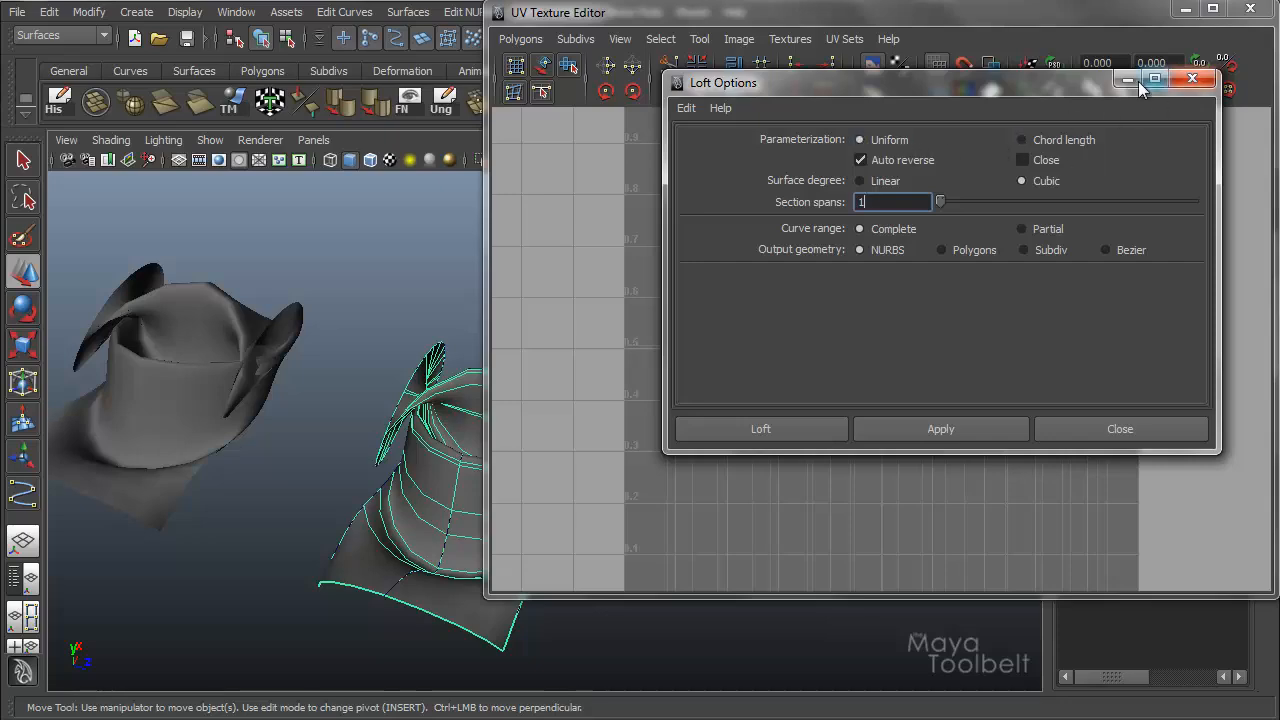
{"action": "left_click", "coordinate": [1192, 78]}
Compare the full 0 to 1 UV layouts of both lofted surfaces and close the UV Texture Editor.
{"action": "left_click", "coordinate": [172, 363]}
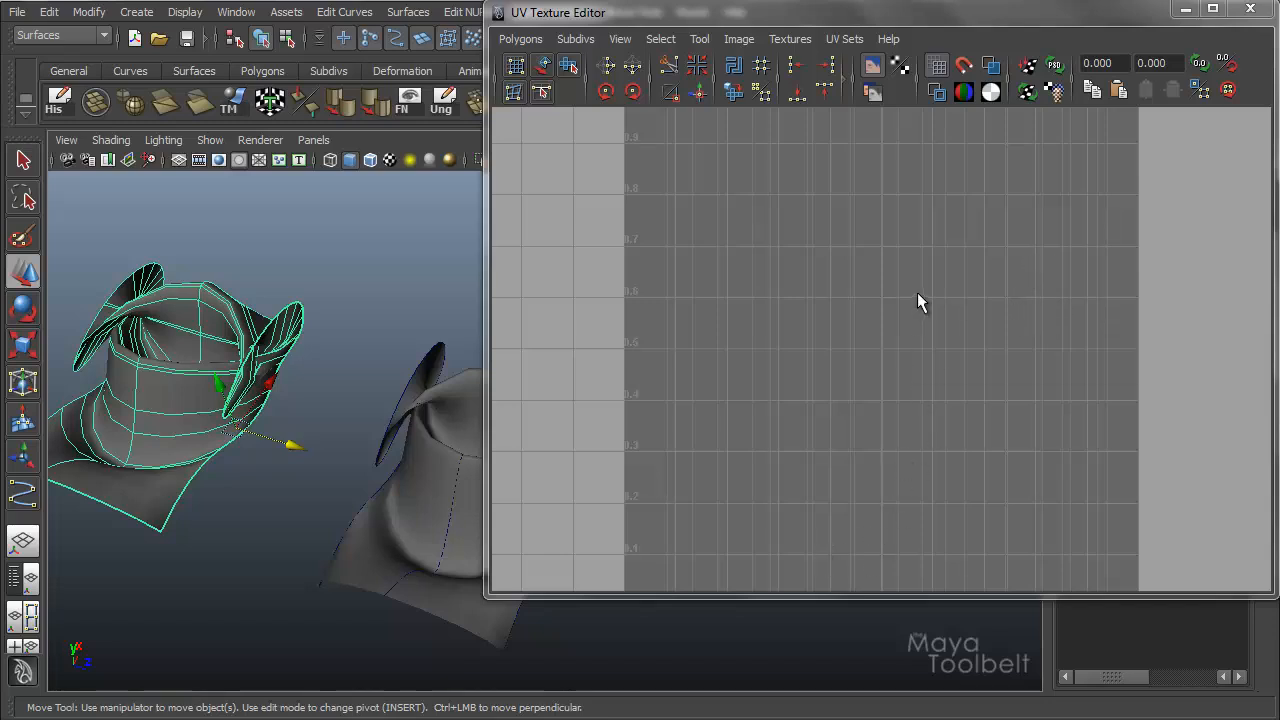
{"action": "scroll", "coordinate": [917, 292], "scroll_direction": "up", "scroll_amount": 4}
{"action": "scroll", "coordinate": [911, 292], "scroll_direction": "down", "scroll_amount": 4}
{"action": "scroll", "coordinate": [906, 289], "scroll_direction": "down", "scroll_amount": 2}
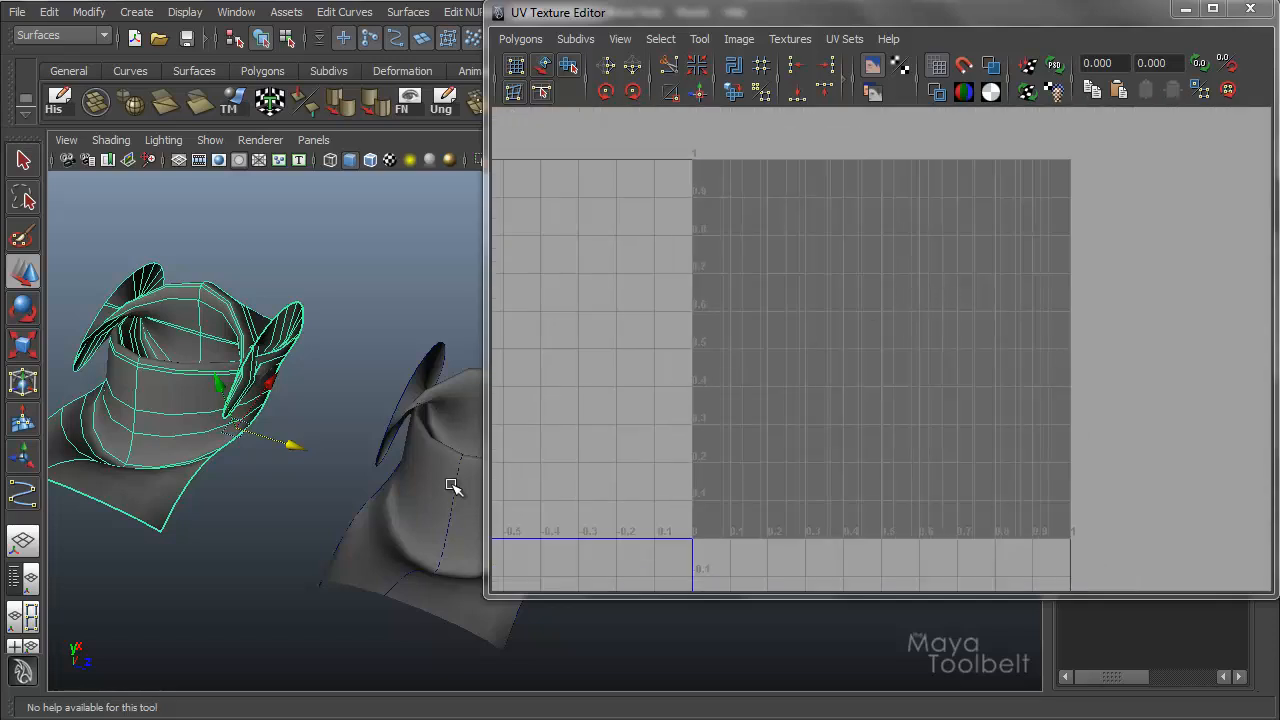
{"action": "left_click", "coordinate": [450, 440]}
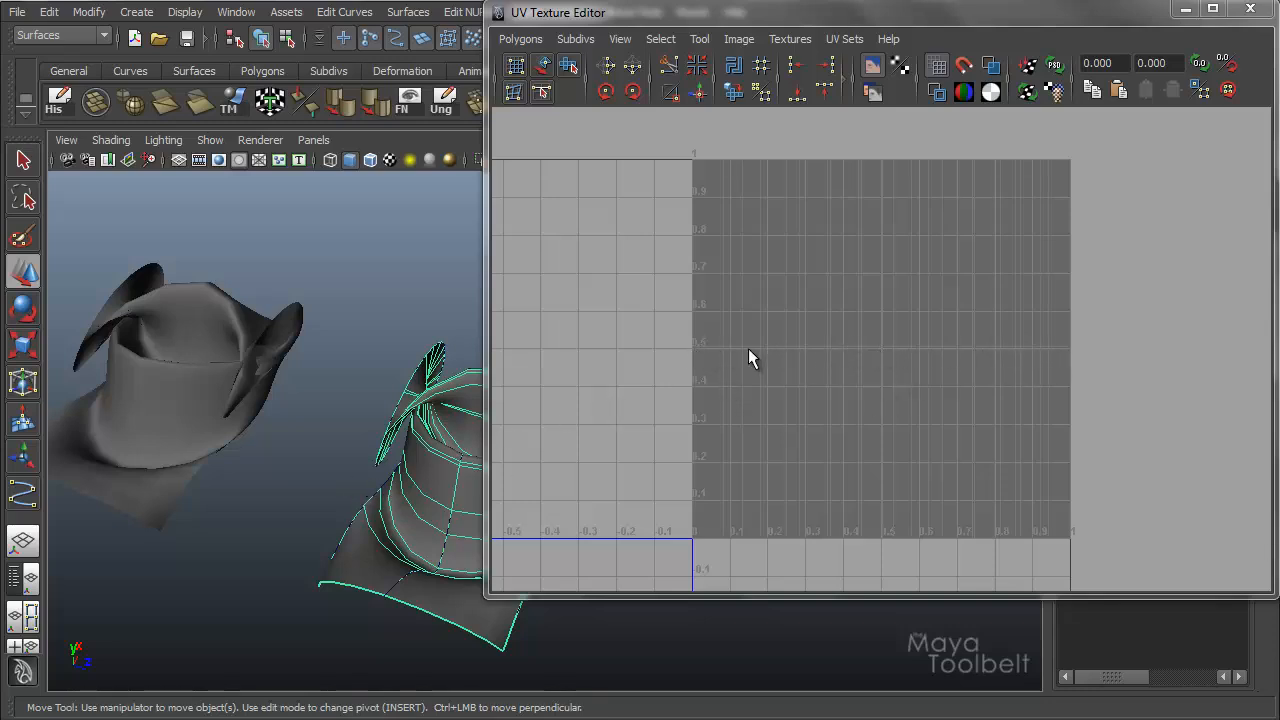
{"action": "left_click", "coordinate": [198, 392]}
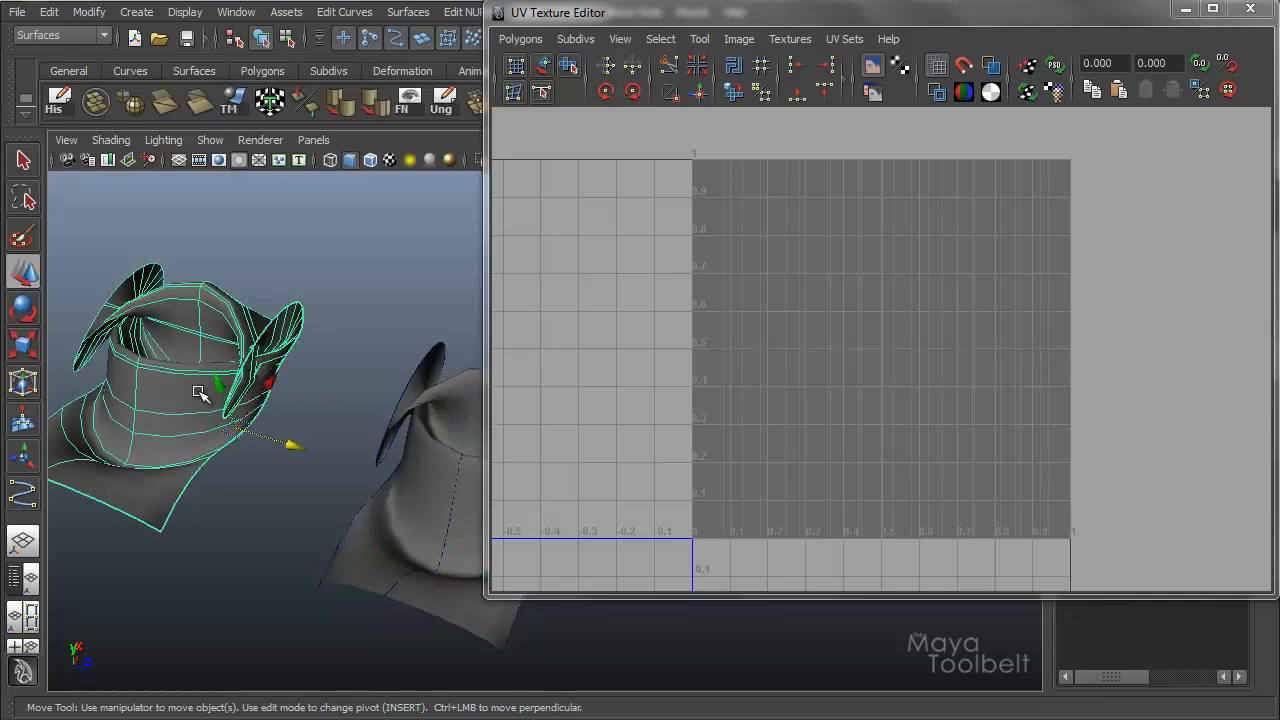
{"action": "left_click", "coordinate": [1250, 8]}
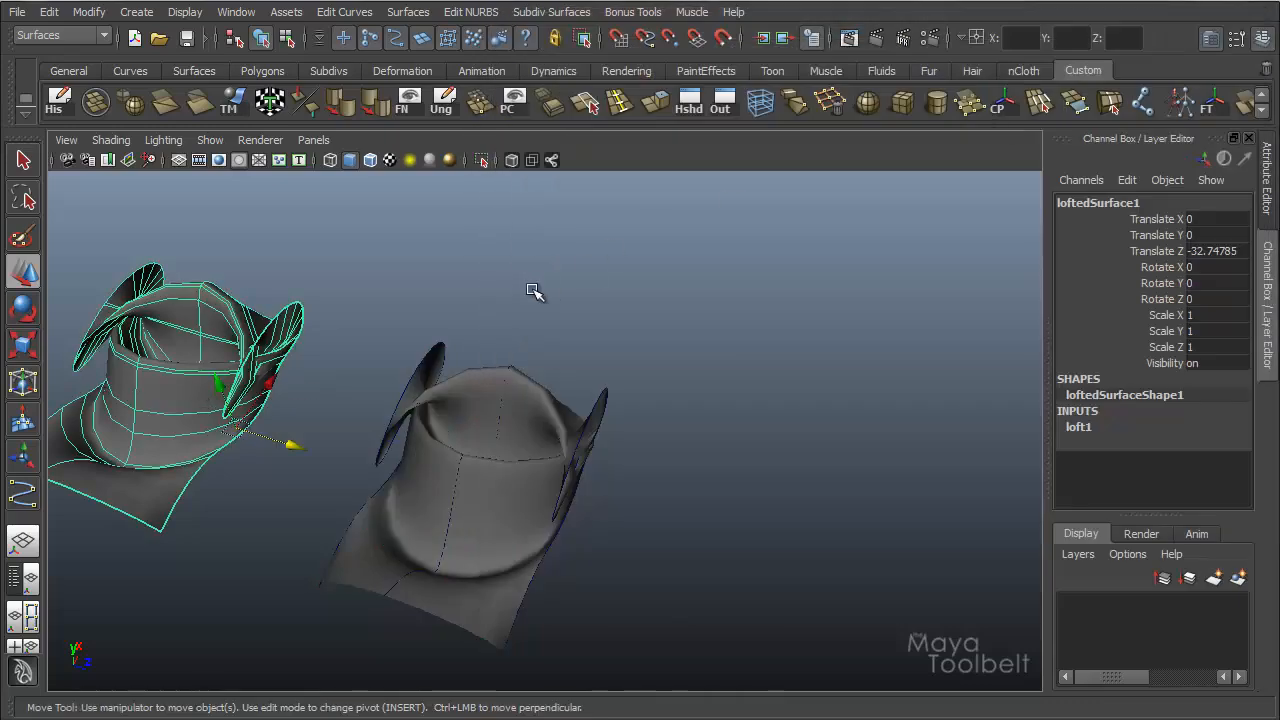
Bring back the Loft options and delete both lofted surfaces, leaving the three source curves.
{"action": "left_click", "coordinate": [120, 717]}
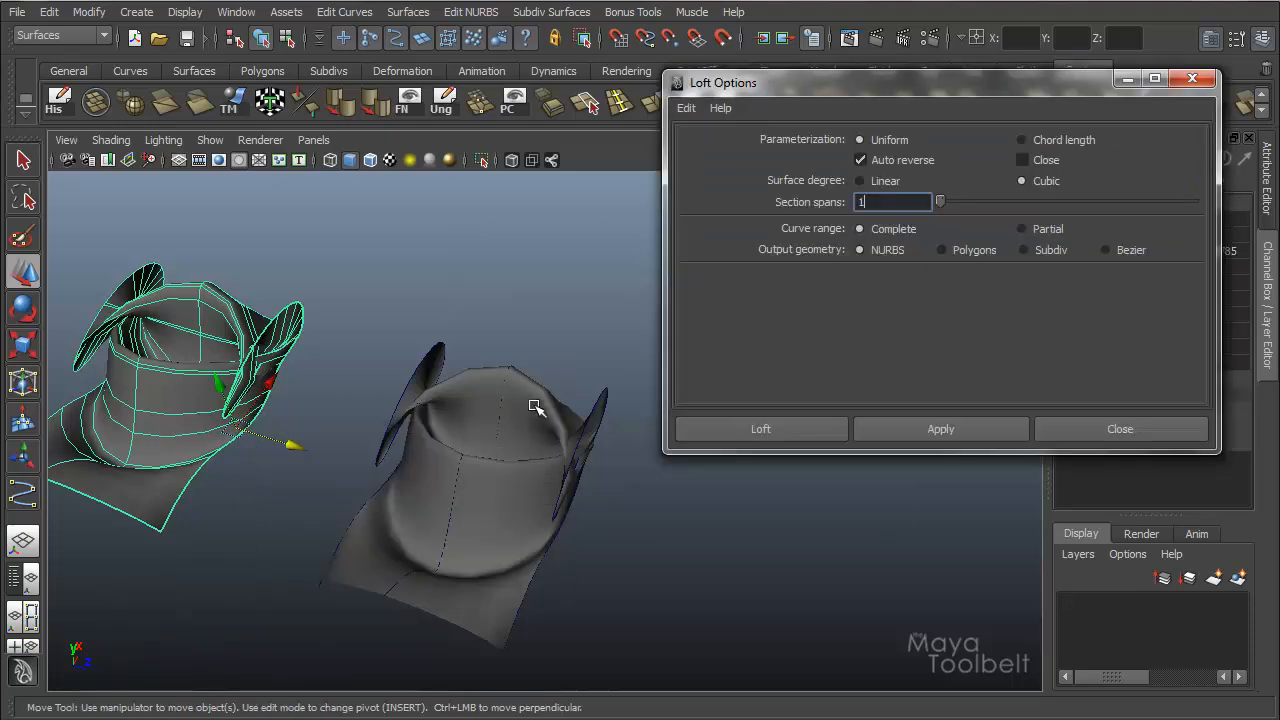
{"action": "left_click_drag", "start_coordinate": [535, 407], "coordinate": [345, 401], "text": "alt"}
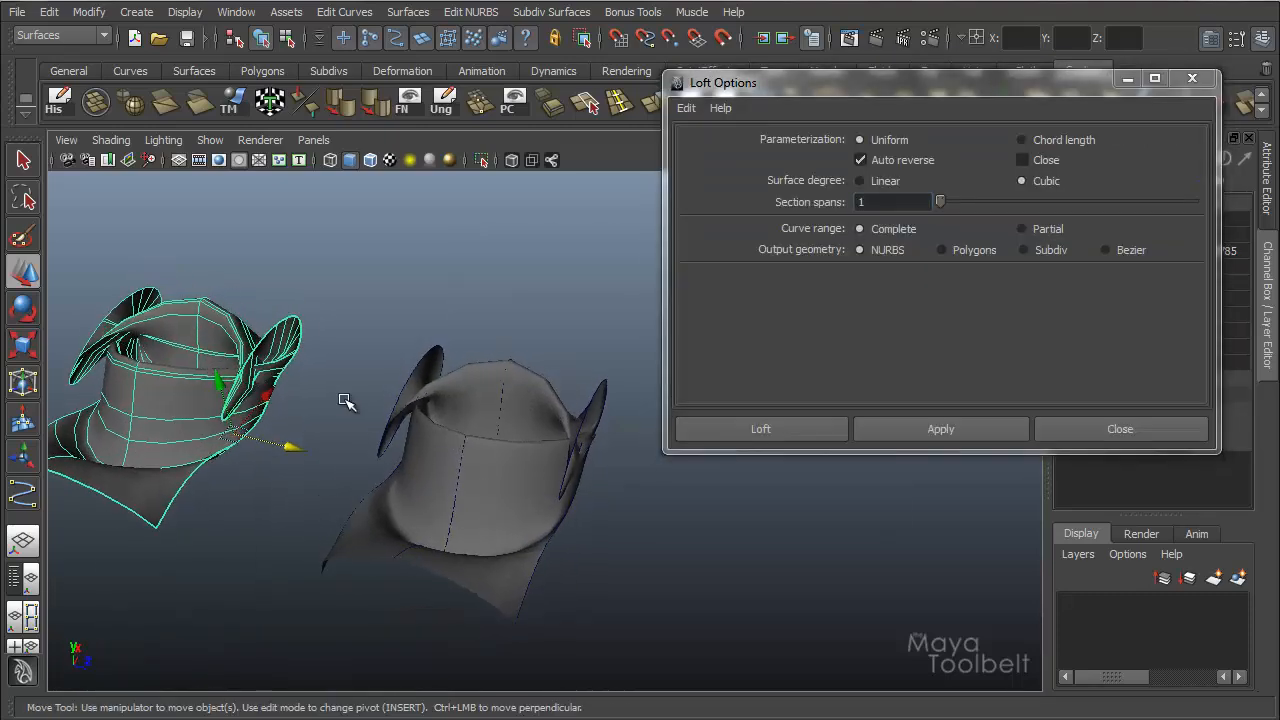
{"action": "left_click", "coordinate": [474, 403], "text": "shift"}
{"action": "key", "text": "Delete"}
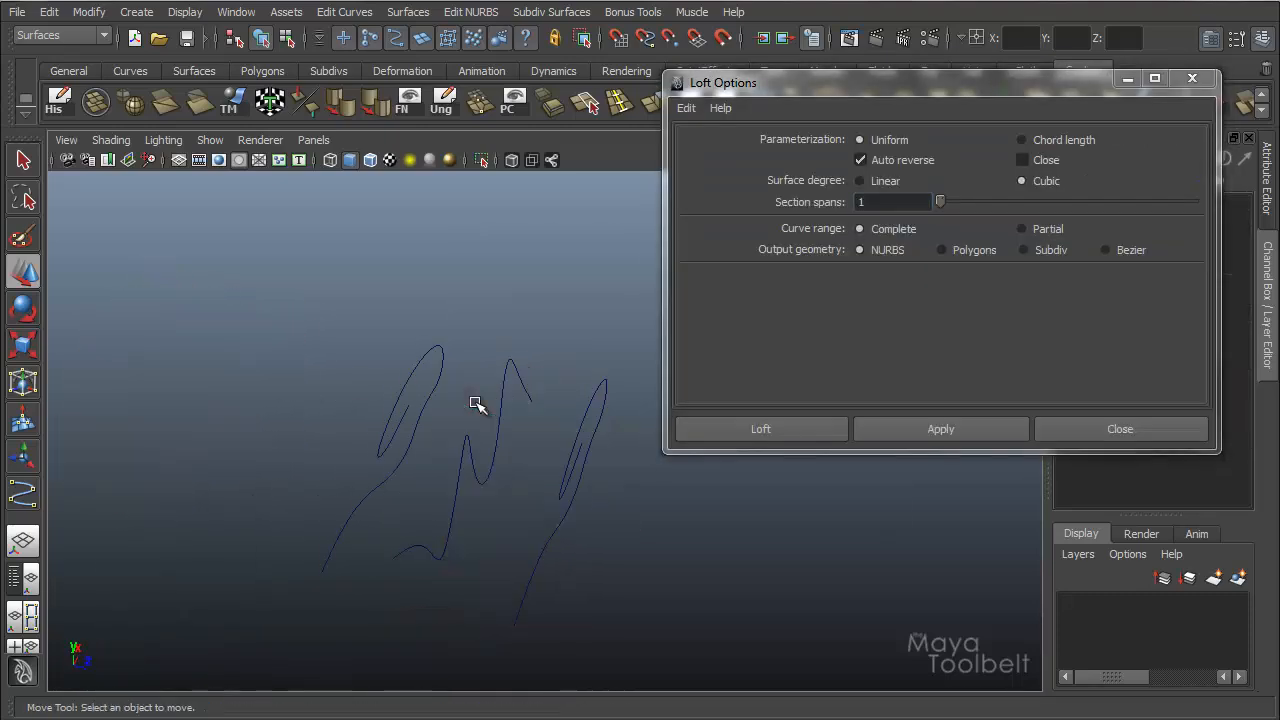
Keep the Uniform parameterization and delete the middle curve so only the two outer curves remain.
{"action": "left_click", "coordinate": [883, 139]}
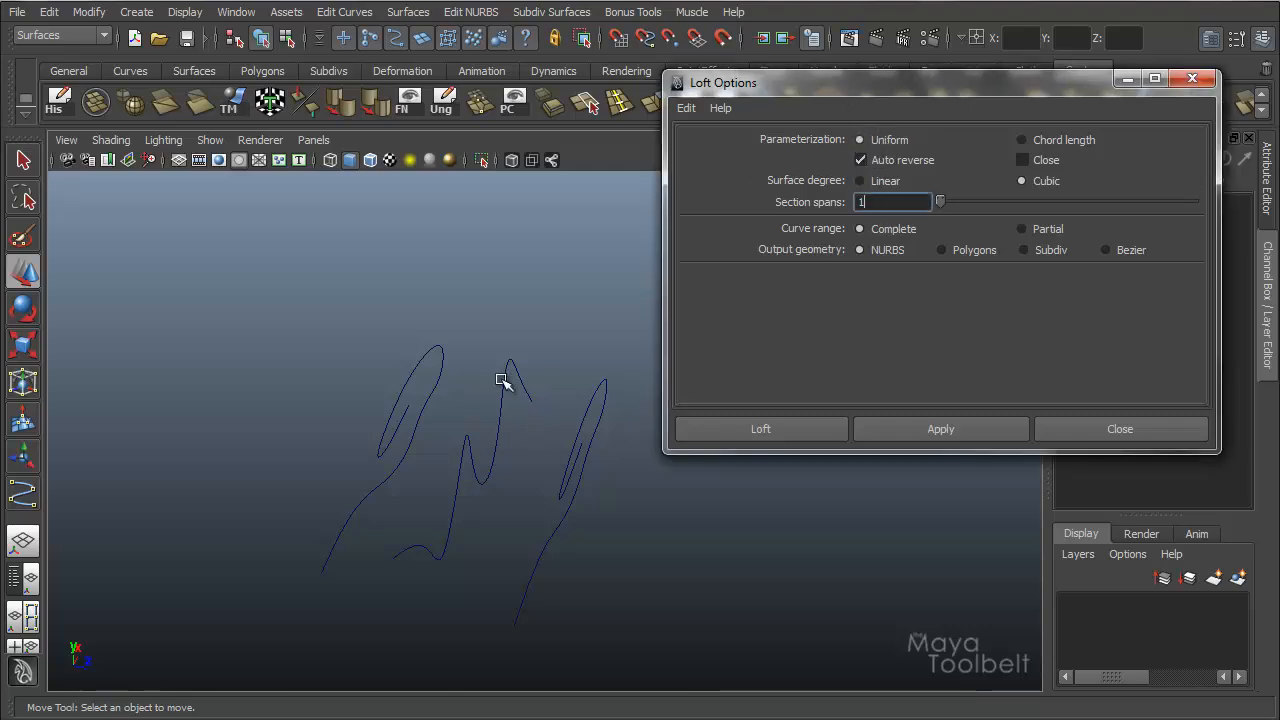
{"action": "left_click", "coordinate": [528, 398]}
{"action": "key", "text": "Delete"}
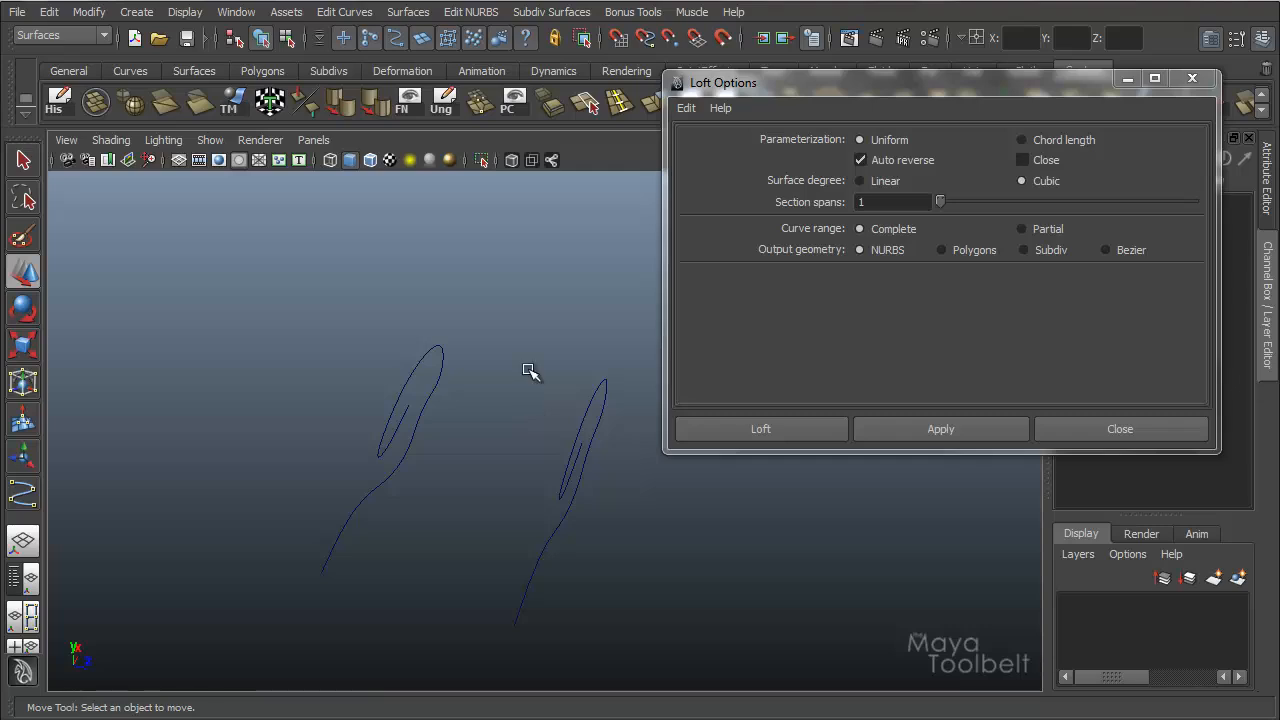
{"action": "left_click_drag", "start_coordinate": [527, 368], "coordinate": [502, 344], "text": "alt"}
{"action": "middle_click_drag", "start_coordinate": [514, 340], "coordinate": [454, 317], "text": "alt"}
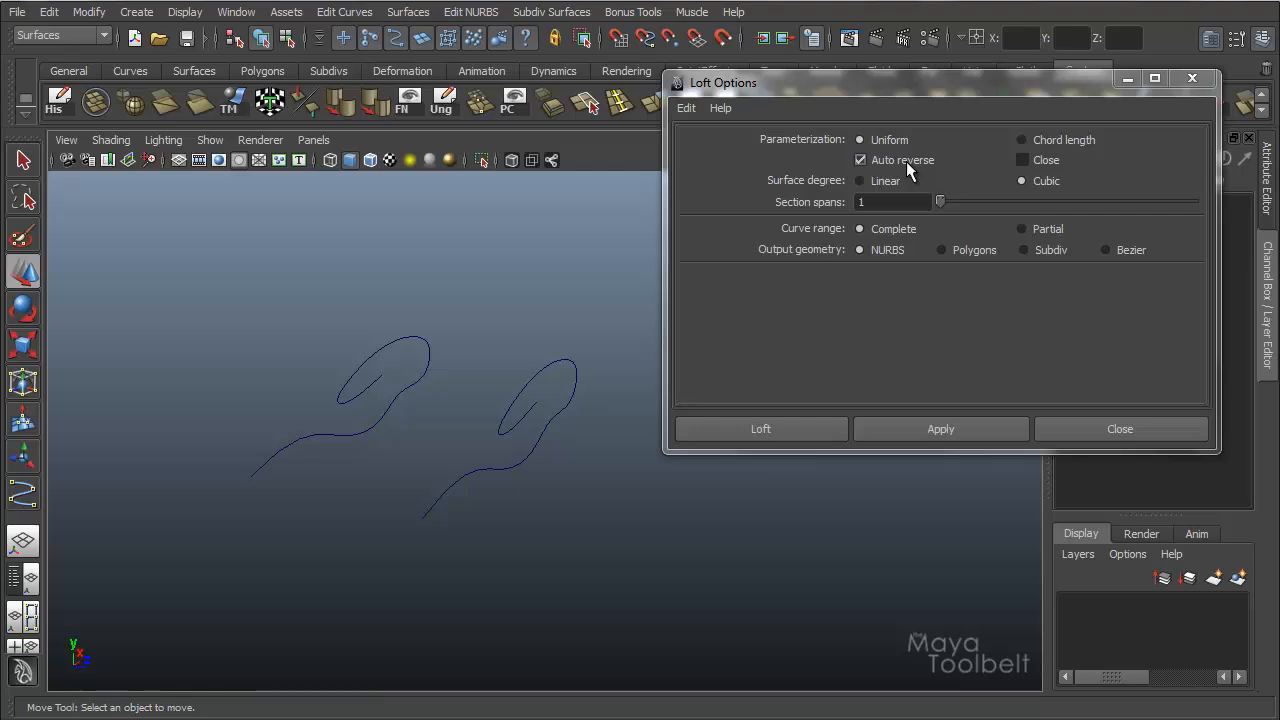
Reverse the curve direction of the left-hand one of the two remaining curves.
{"action": "left_click", "coordinate": [413, 381]}
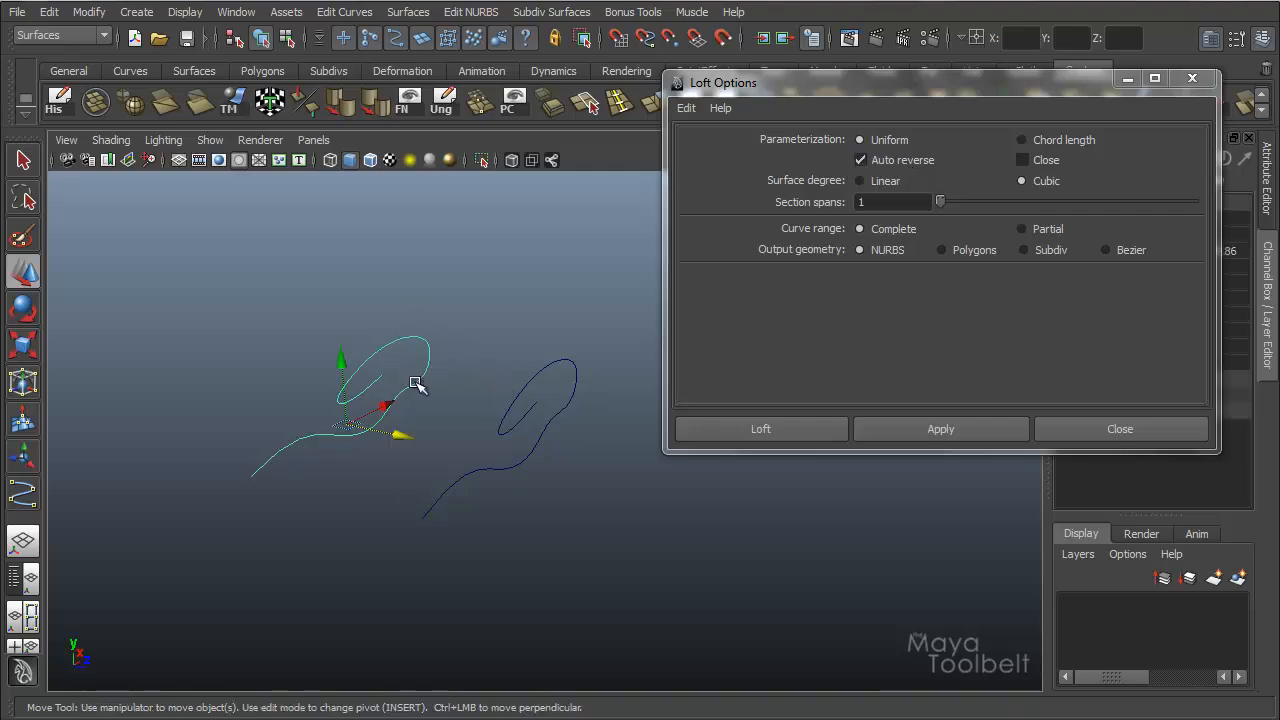
{"action": "left_click", "coordinate": [545, 362]}
{"action": "left_click_drag", "start_coordinate": [484, 394], "coordinate": [486, 395]}
{"action": "left_click_drag", "start_coordinate": [514, 349], "coordinate": [579, 404]}
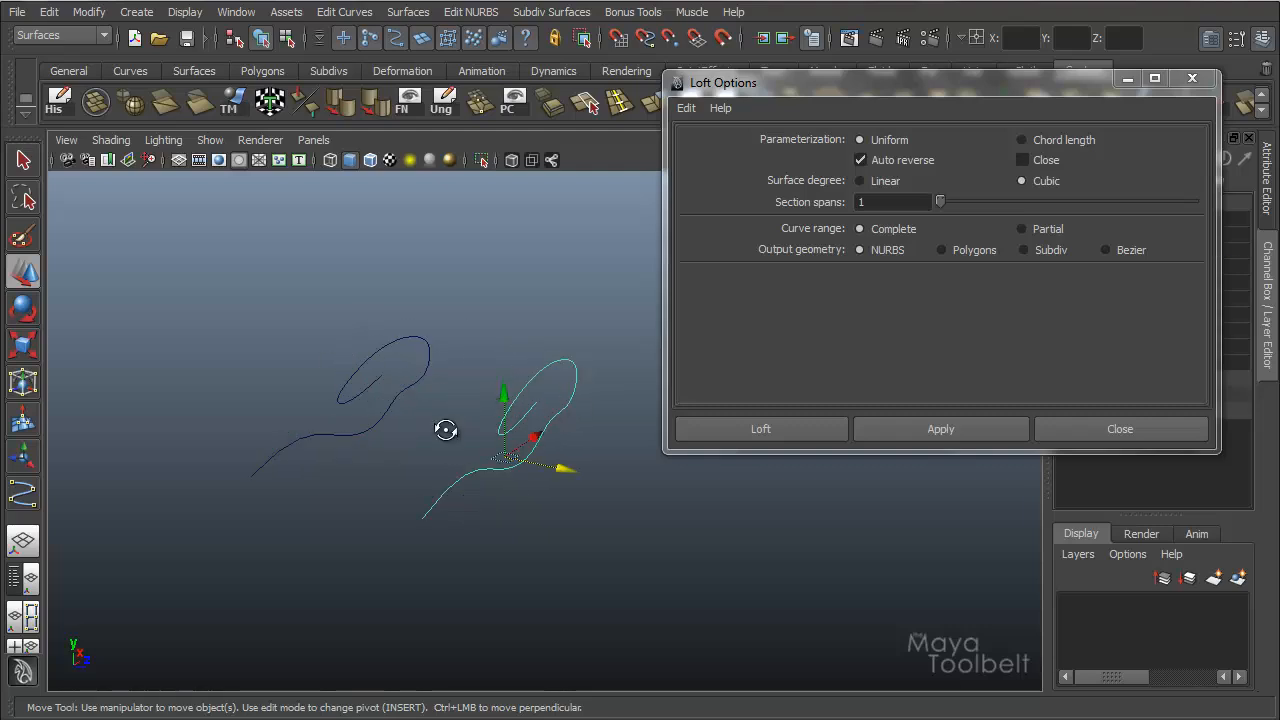
{"action": "left_click_drag", "start_coordinate": [446, 430], "coordinate": [510, 434], "text": "alt"}
{"action": "right_click_drag", "start_coordinate": [510, 434], "coordinate": [562, 433], "text": "alt"}
{"action": "middle_click_drag", "start_coordinate": [562, 433], "coordinate": [618, 288], "text": "alt"}
{"action": "middle_click_drag", "start_coordinate": [504, 311], "coordinate": [438, 363], "text": "alt"}
{"action": "mouse_move", "coordinate": [460, 340]}
{"action": "left_mouse_down", "text": "alt"}
{"action": "mouse_move", "coordinate": [497, 326]}
{"action": "mouse_move", "coordinate": [480, 332]}
{"action": "left_mouse_up", "text": "alt"}
{"action": "left_click", "coordinate": [247, 420]}
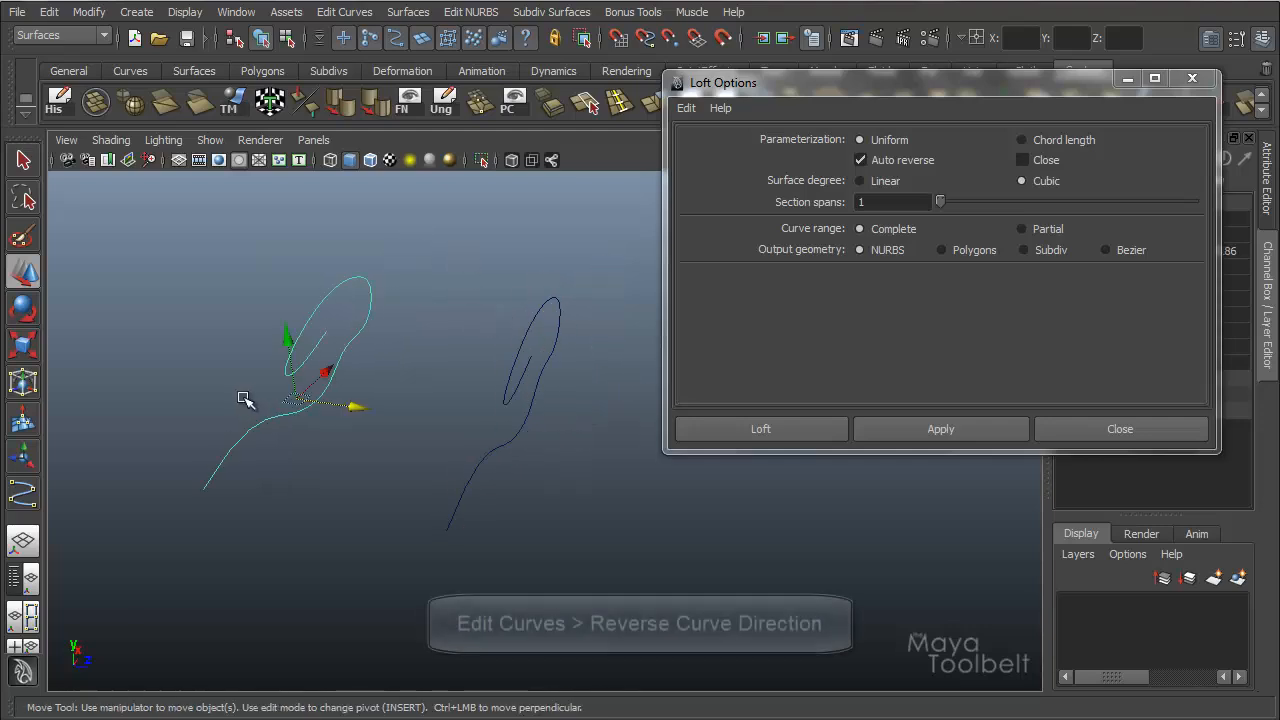
{"action": "left_click", "coordinate": [344, 12]}
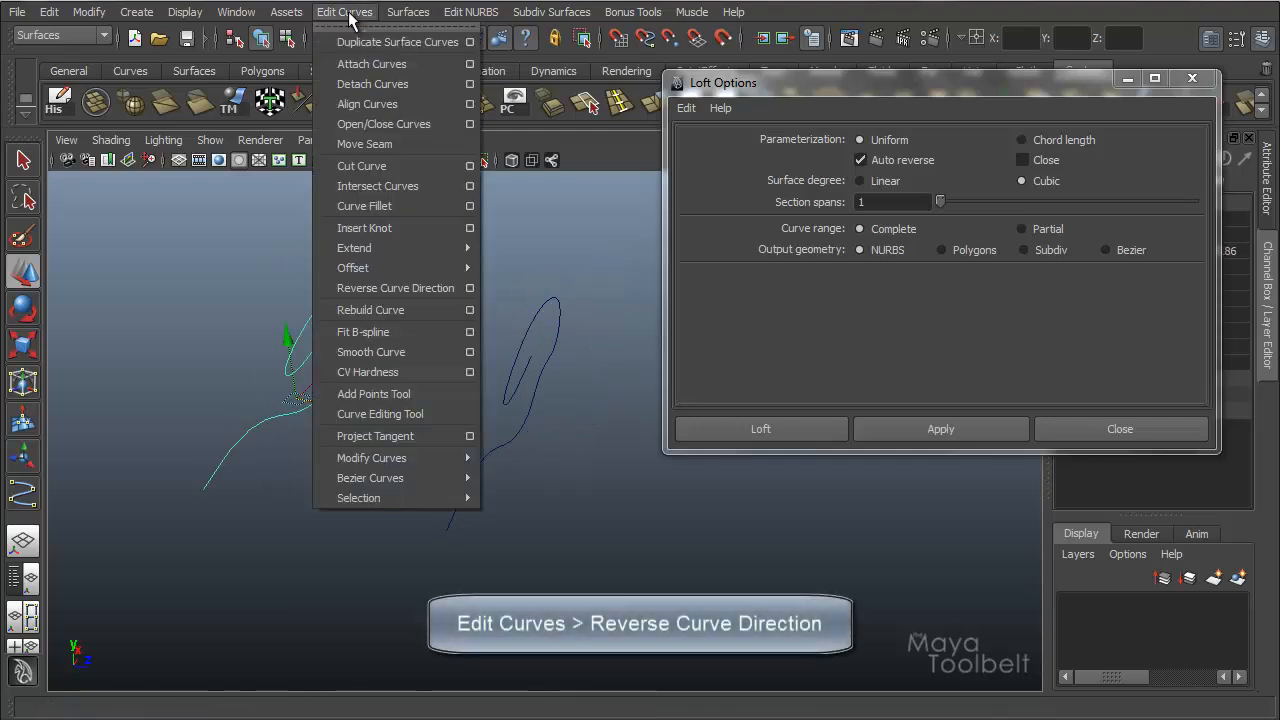
{"action": "left_click", "coordinate": [381, 291]}
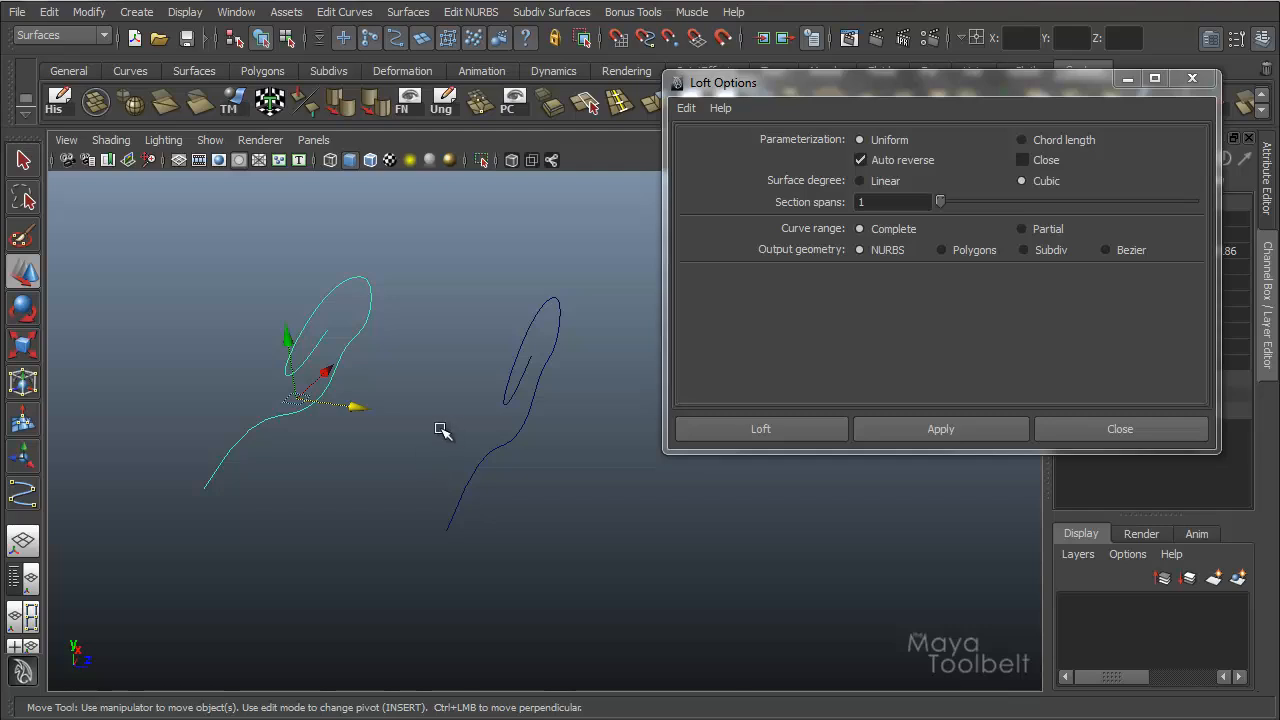
Loft the two curves with Auto reverse off, using Uniform parameterization, cubic degree and 1 section span.
{"action": "left_click", "coordinate": [505, 318]}
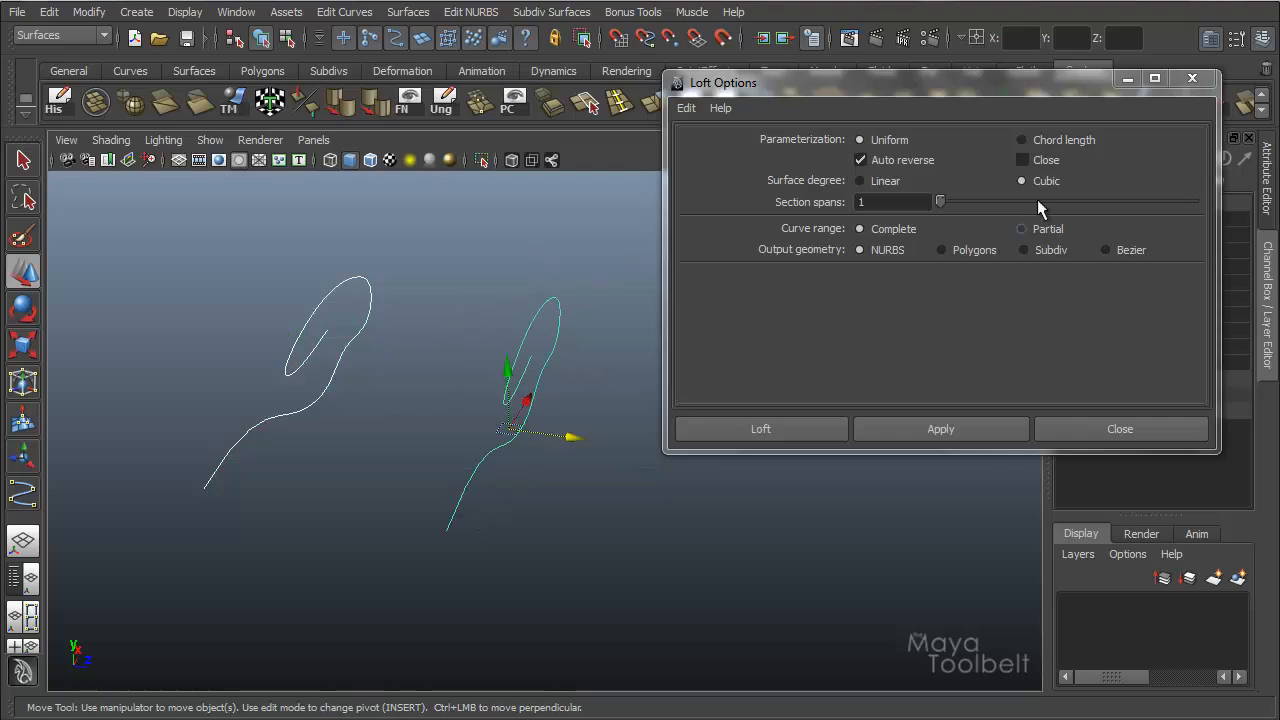
{"action": "left_click", "coordinate": [860, 160]}
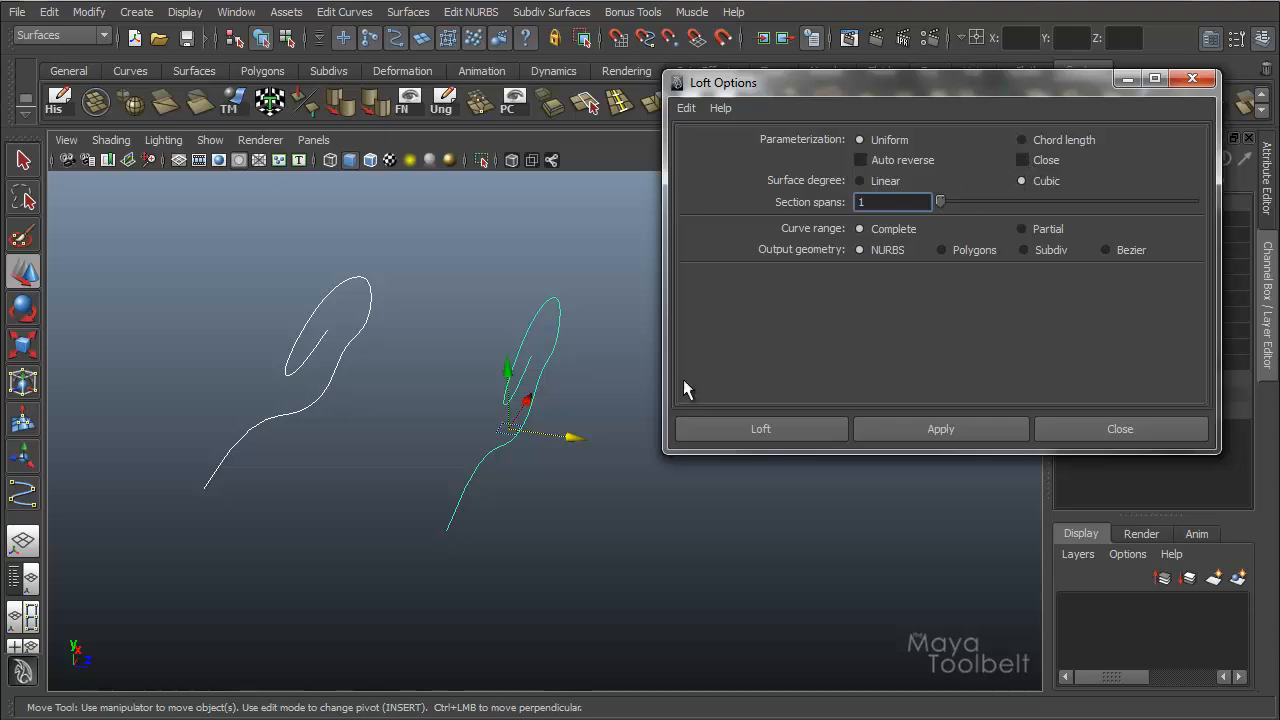
{"action": "left_click_drag", "start_coordinate": [409, 400], "coordinate": [451, 417], "text": "alt"}
{"action": "left_click", "coordinate": [953, 430]}
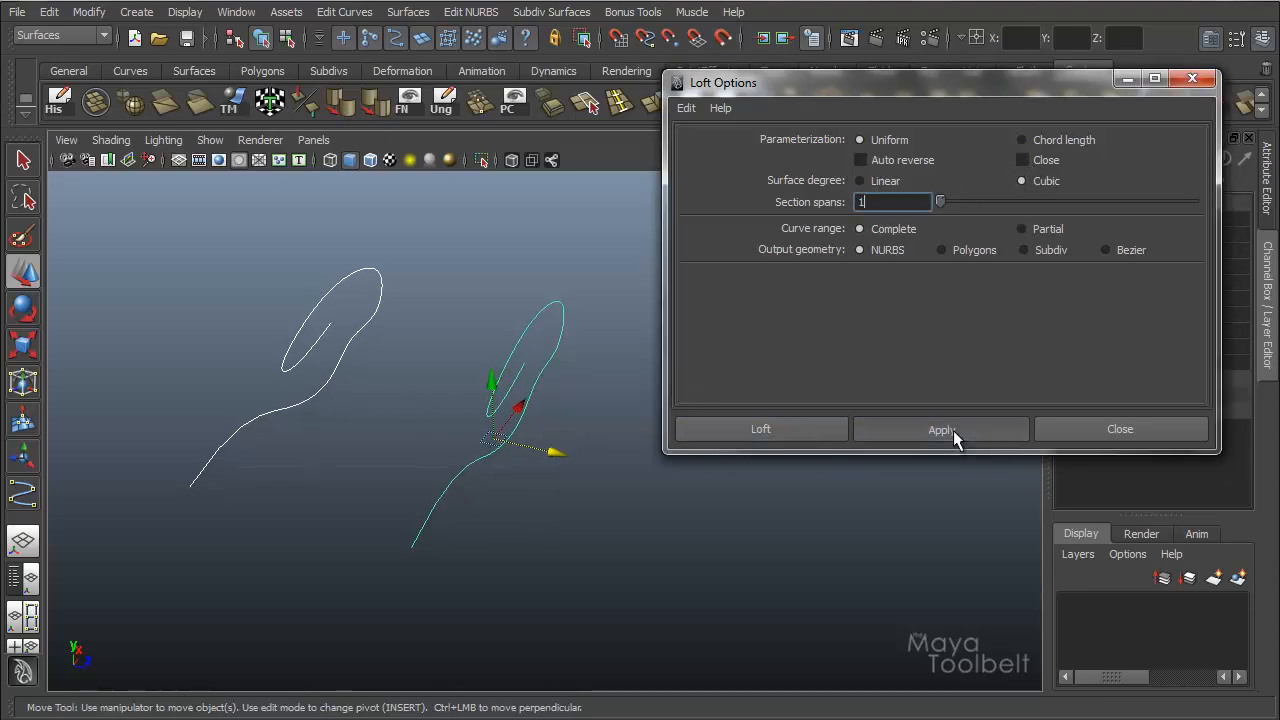
{"action": "left_click_drag", "start_coordinate": [594, 406], "coordinate": [610, 325], "text": "alt"}
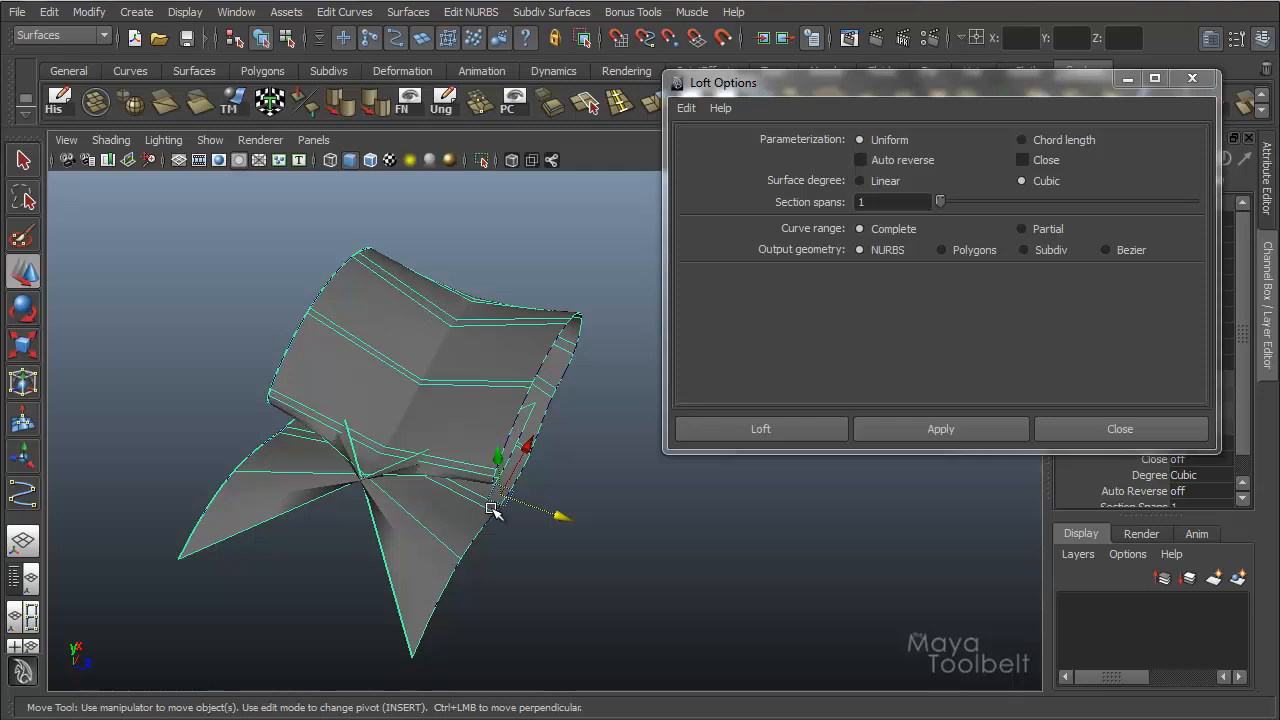
Delete the twisted surface and loft both curves again with Auto reverse on.
{"action": "left_click", "coordinate": [489, 354]}
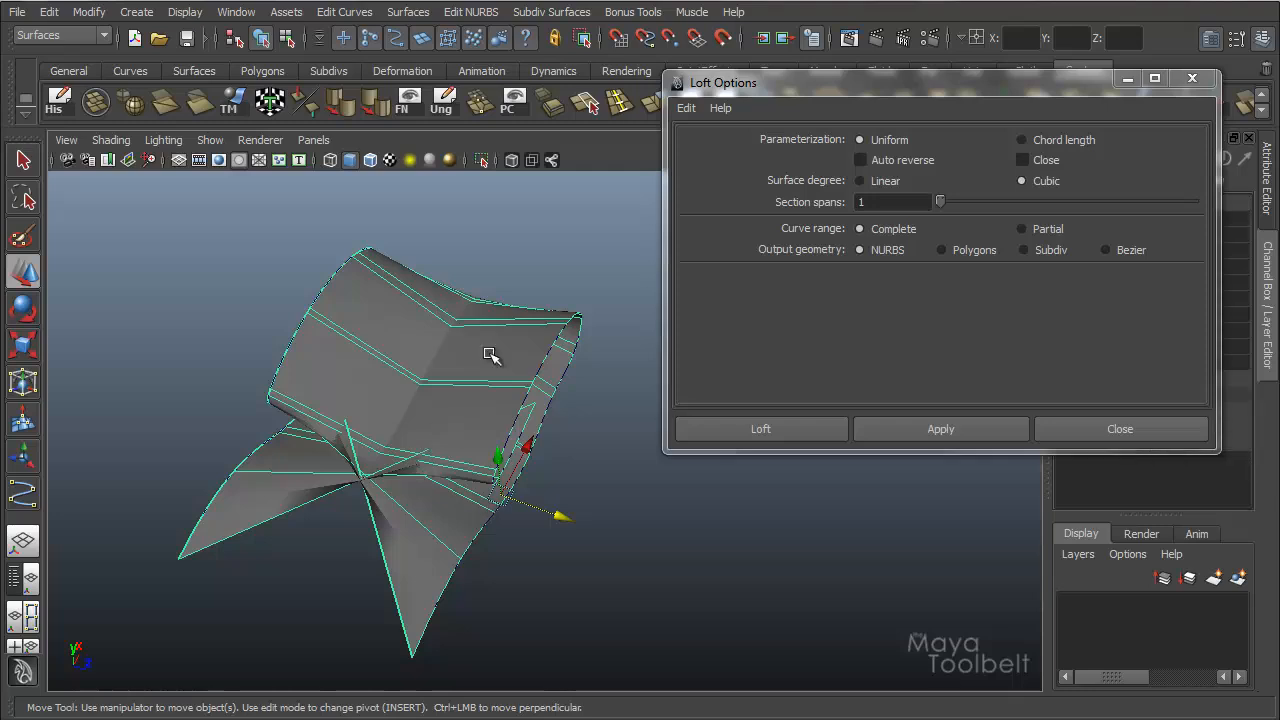
{"action": "key", "text": "Delete"}
{"action": "left_click", "coordinate": [884, 158]}
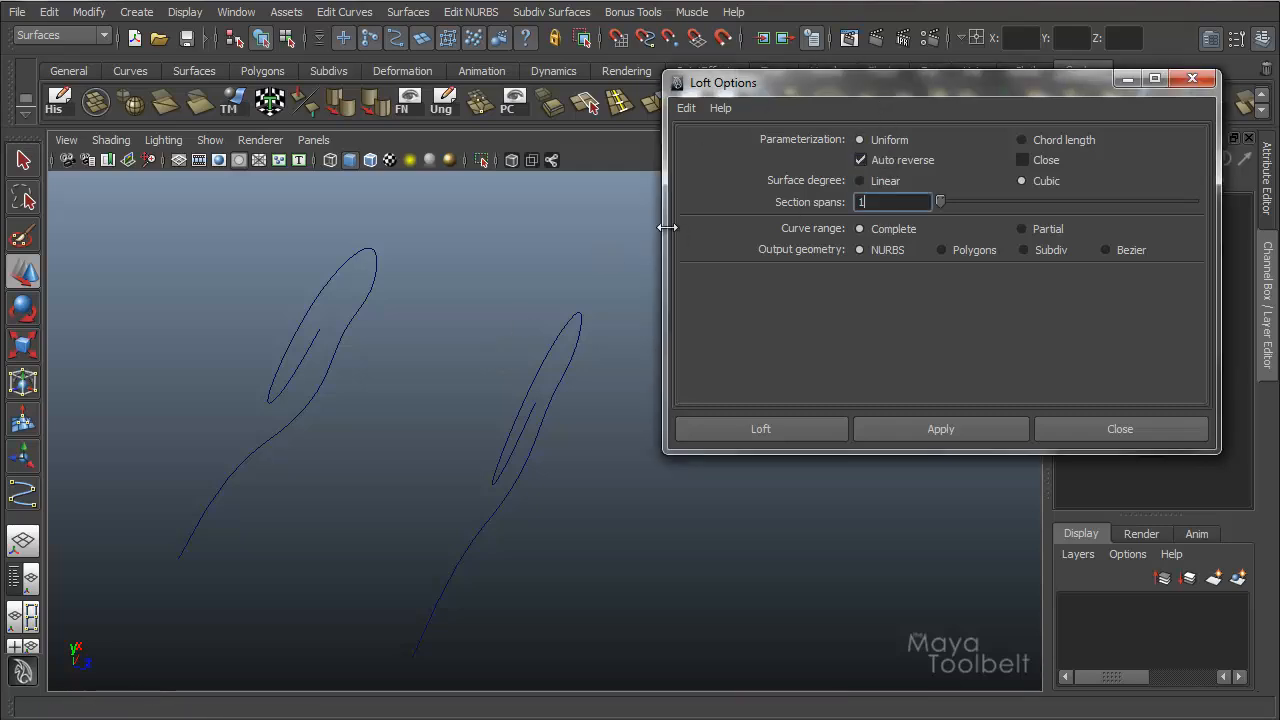
{"action": "left_click_drag", "start_coordinate": [345, 350], "coordinate": [584, 471]}
{"action": "left_click", "coordinate": [999, 436]}
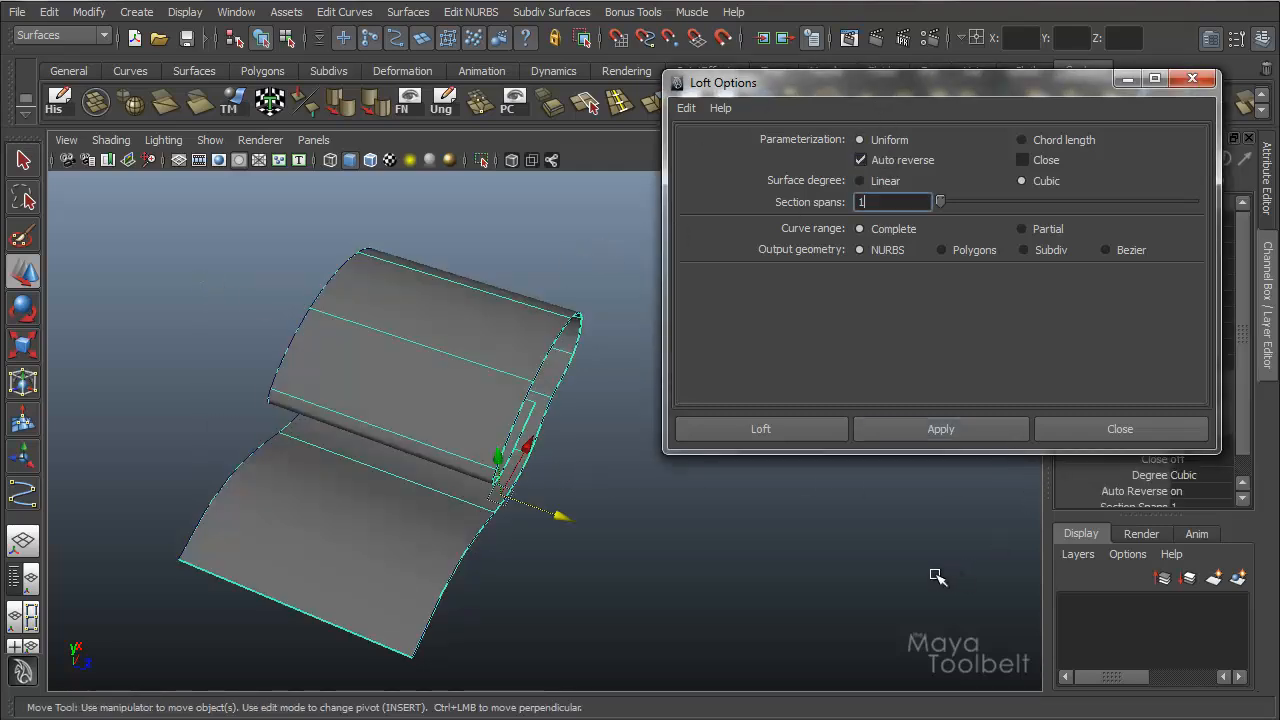
Inspect the auto-reversed lofted surface and undo the loft.
{"action": "left_click_drag", "start_coordinate": [274, 308], "coordinate": [342, 325]}
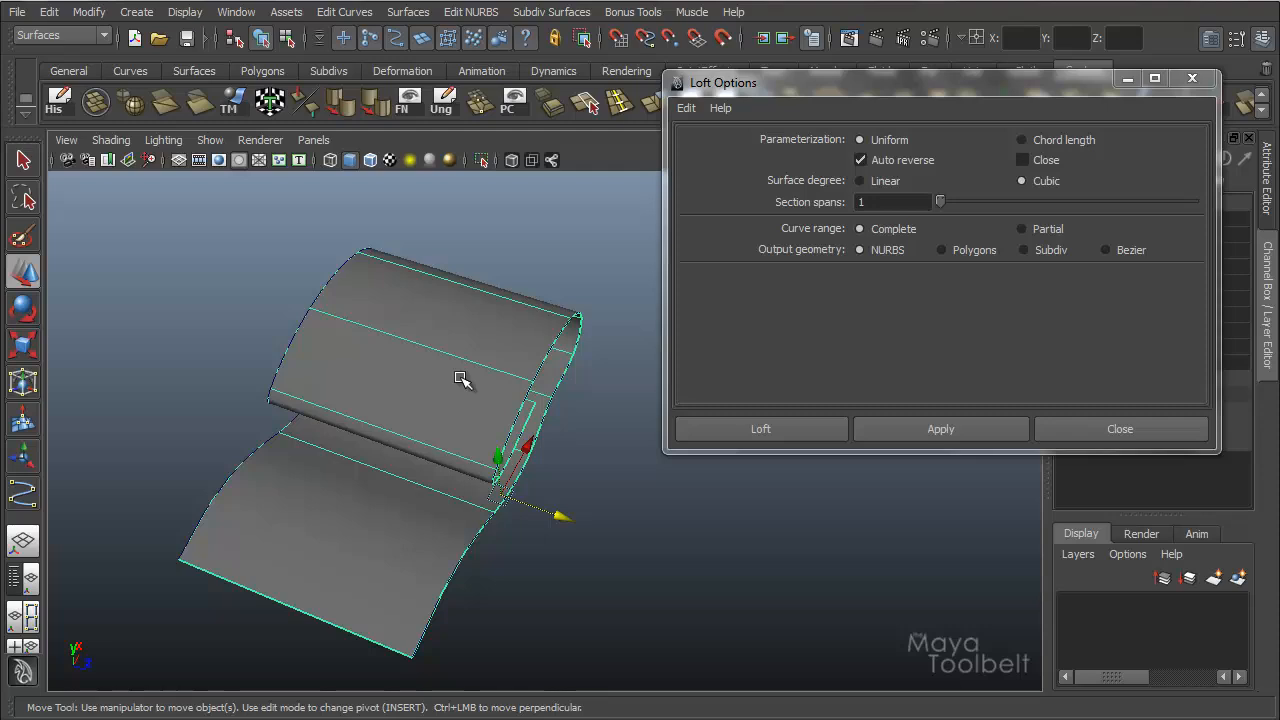
{"action": "left_click_drag", "start_coordinate": [494, 433], "coordinate": [470, 325], "text": "alt"}
{"action": "key", "text": "ctrl+z"}
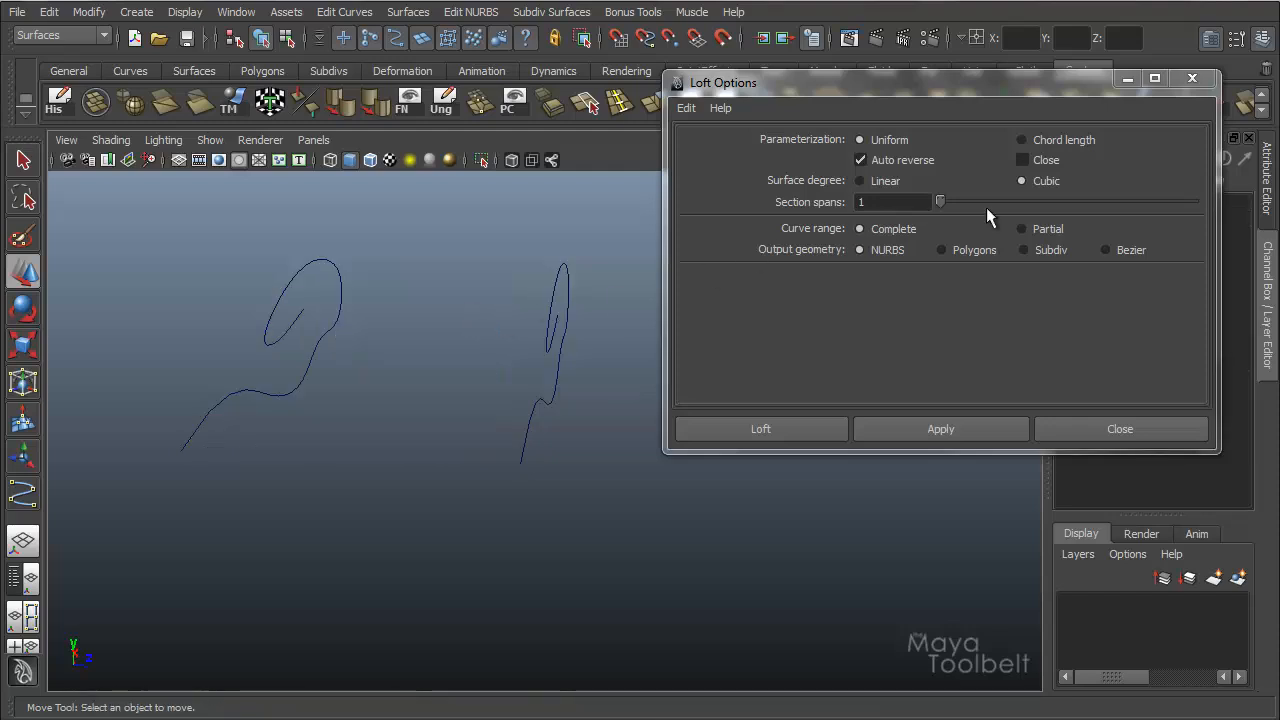
Reverse the curve direction of the left-hand one of the two curves again.
{"action": "key", "text": "ctrl+z"}
{"action": "left_click", "coordinate": [345, 12]}
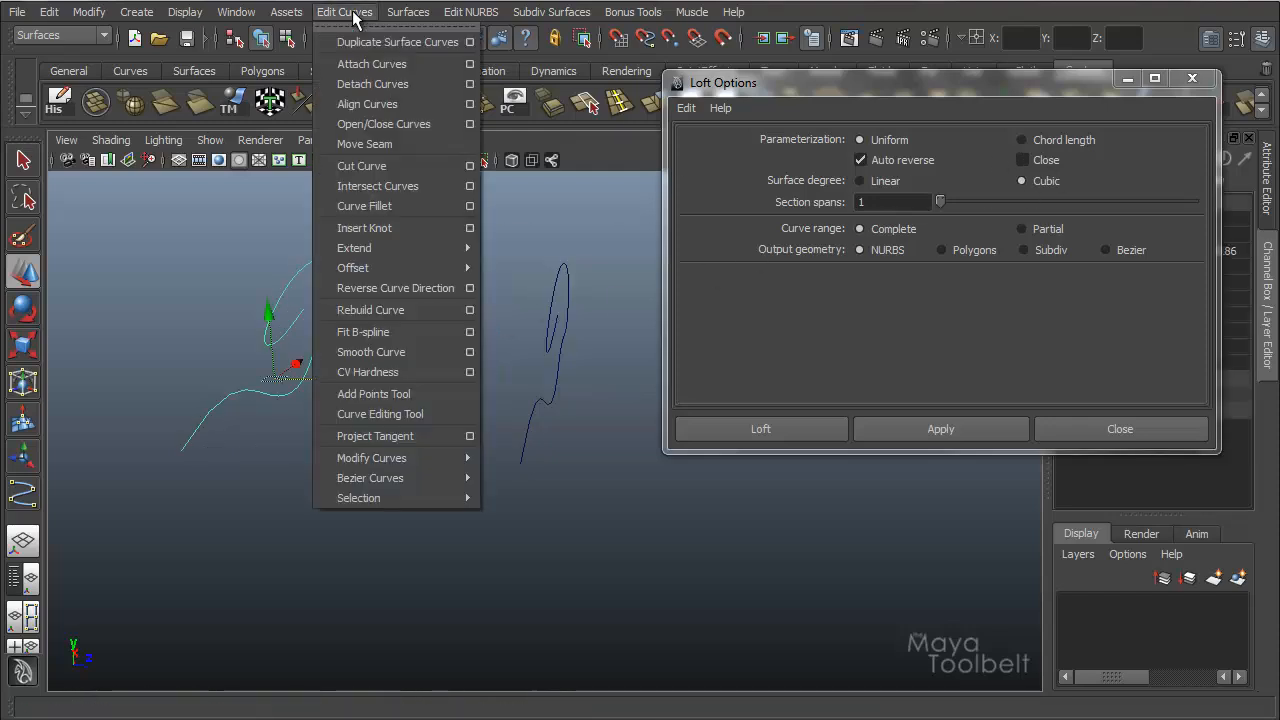
{"action": "left_click", "coordinate": [385, 290]}
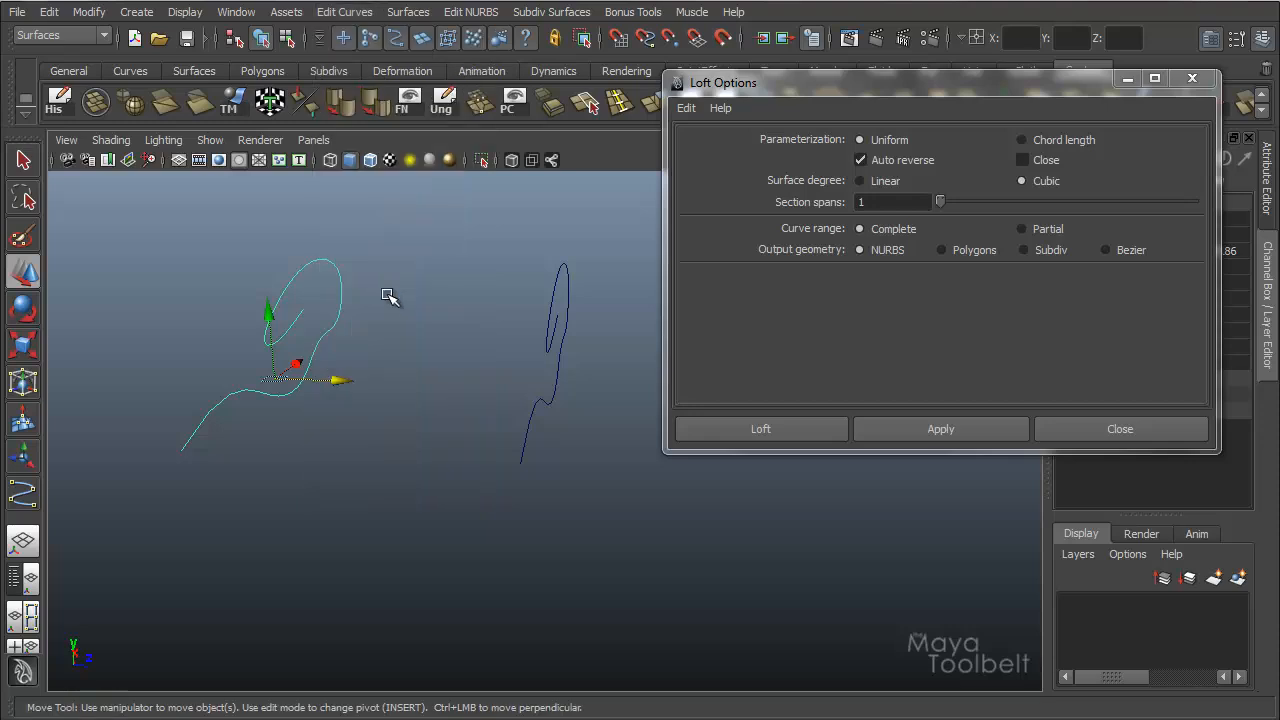
Duplicate the left-hand curve and place the copy below and between the two originals, about -15.2 cm in Y and -8.5 cm in Z.
{"action": "left_click_drag", "start_coordinate": [449, 314], "coordinate": [400, 383], "text": "alt"}
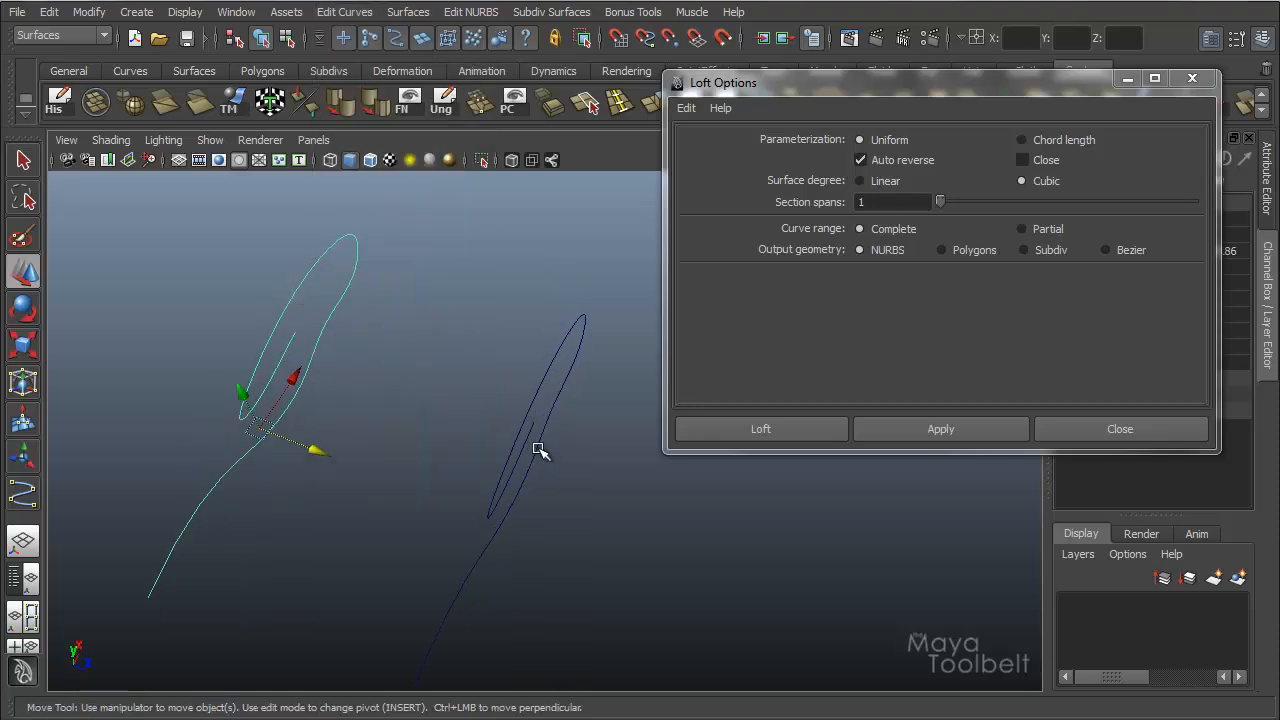
{"action": "left_click_drag", "start_coordinate": [540, 452], "coordinate": [235, 366]}
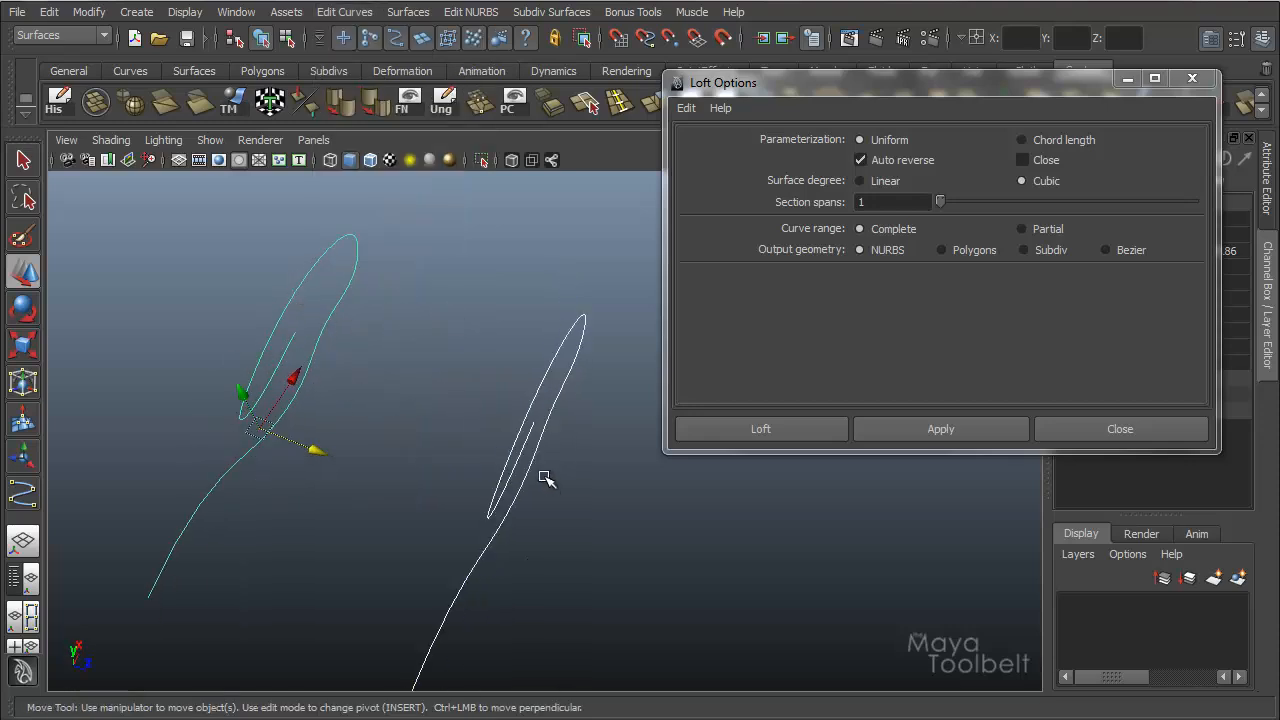
{"action": "left_click_drag", "start_coordinate": [503, 537], "coordinate": [426, 394], "text": "alt"}
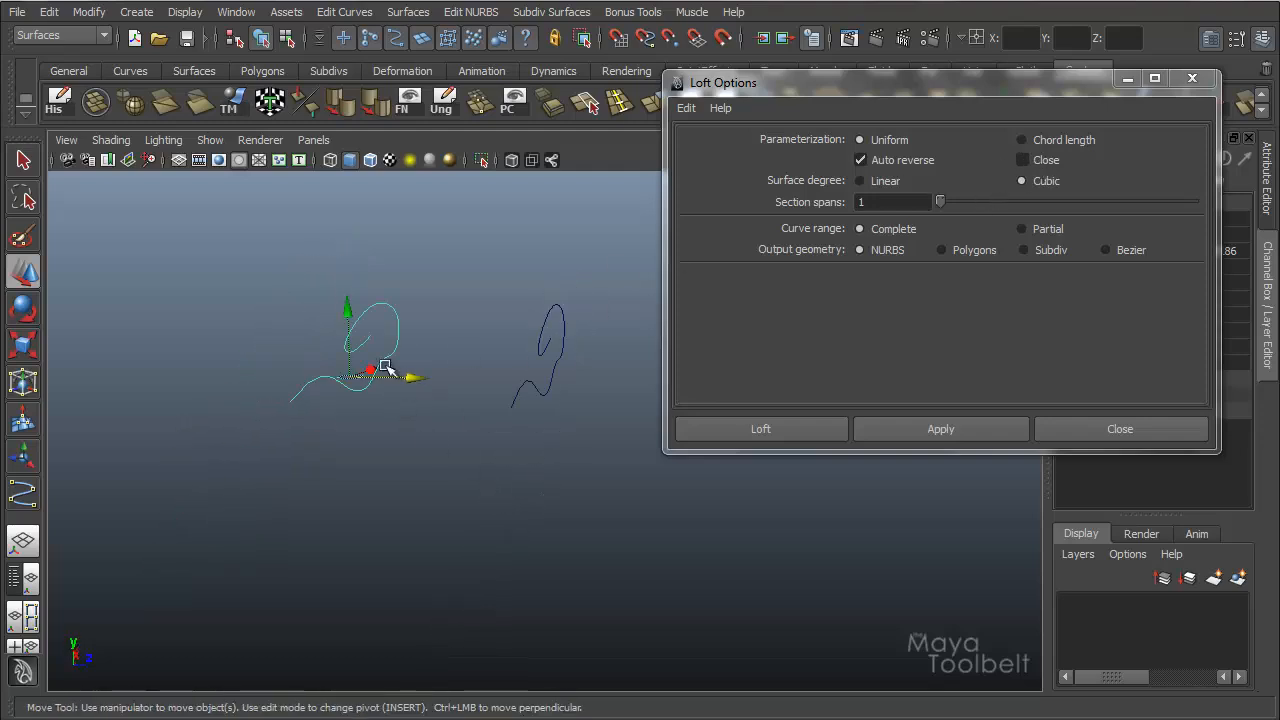
{"action": "key", "text": "ctrl+d"}
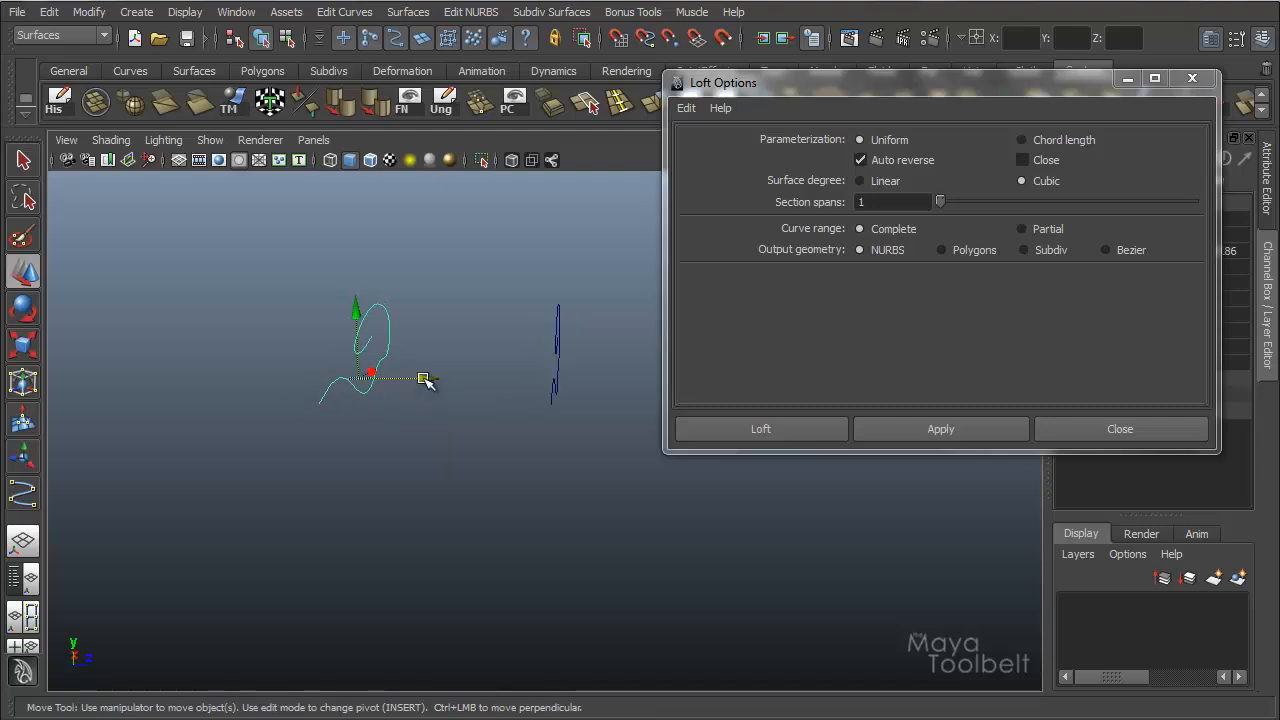
{"action": "left_click_drag", "start_coordinate": [423, 377], "coordinate": [522, 379]}
{"action": "left_click_drag", "start_coordinate": [455, 315], "coordinate": [449, 508]}
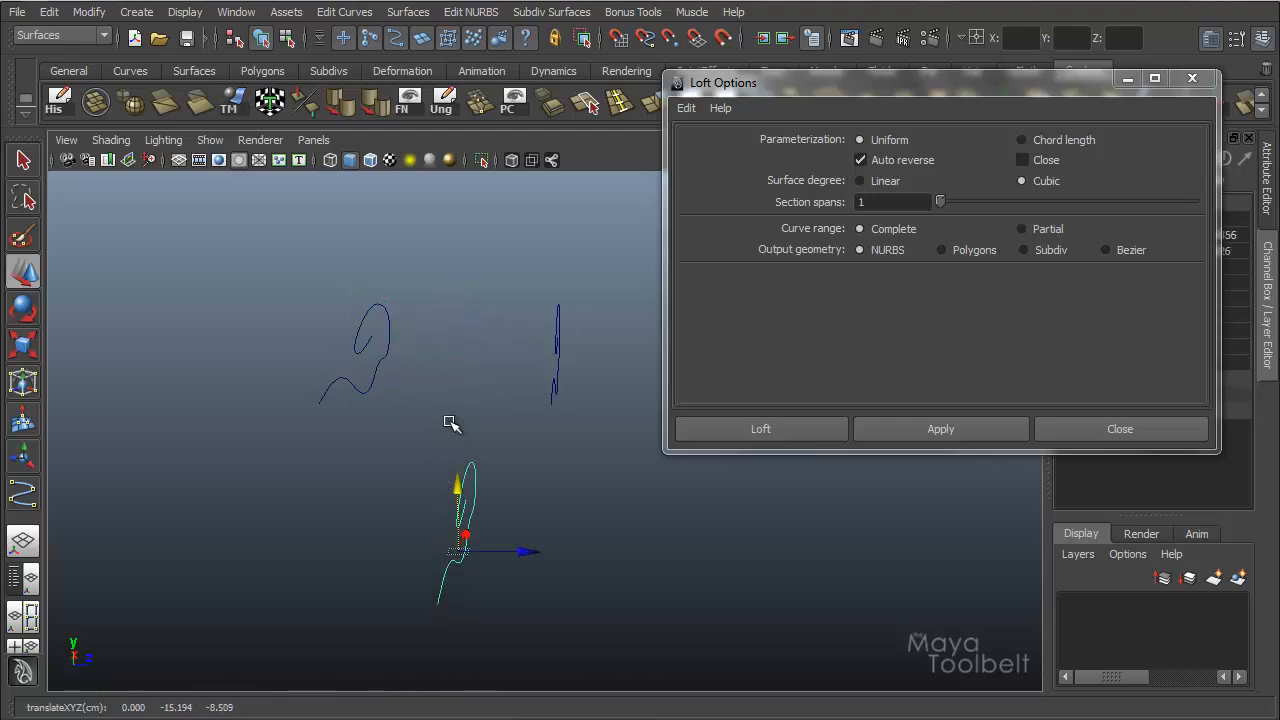
{"action": "left_click_drag", "start_coordinate": [412, 415], "coordinate": [569, 396], "text": "alt"}
Loft the upper-left, upper-right and lower curves in that order with Auto reverse on, Close off and Cubic degree.
{"action": "scroll", "coordinate": [569, 396], "scroll_direction": "down", "scroll_amount": 1}
{"action": "left_click_drag", "start_coordinate": [430, 340], "coordinate": [298, 361]}
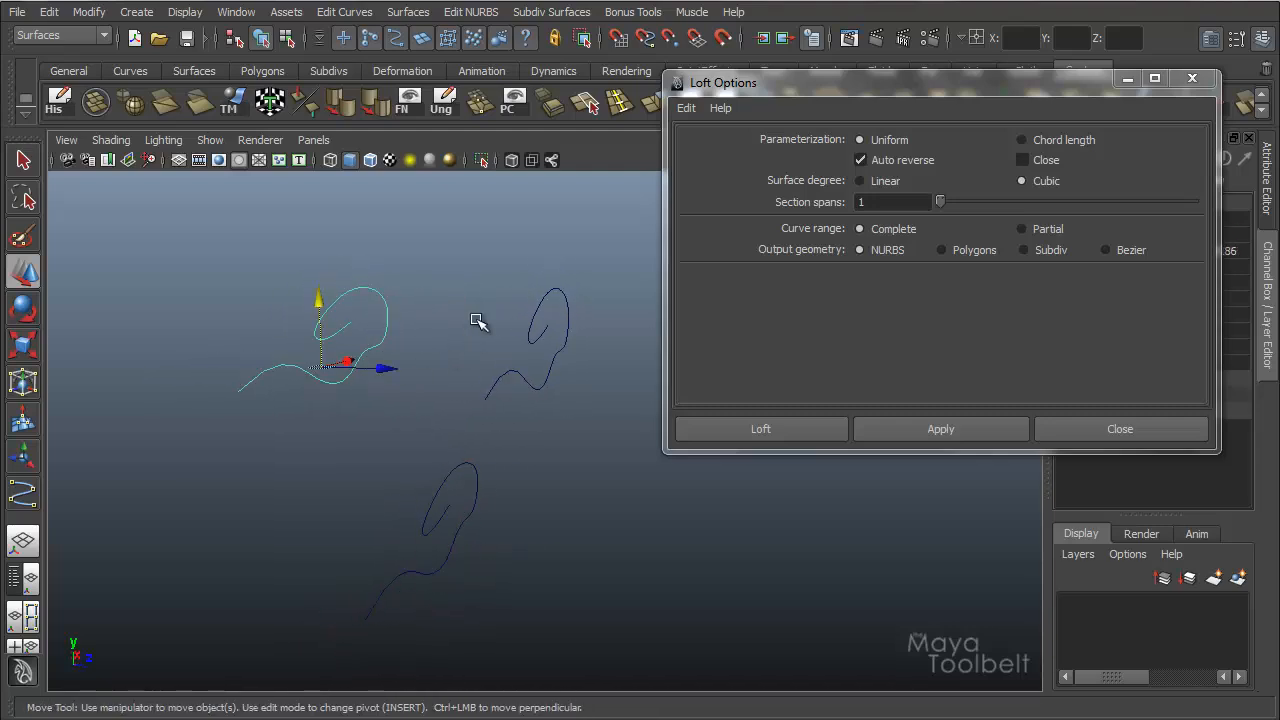
{"action": "left_click_drag", "start_coordinate": [477, 320], "coordinate": [613, 372], "text": "shift"}
{"action": "left_click_drag", "start_coordinate": [538, 487], "coordinate": [370, 578], "text": "shift"}
{"action": "left_click_drag", "start_coordinate": [518, 528], "coordinate": [603, 500], "text": "alt"}
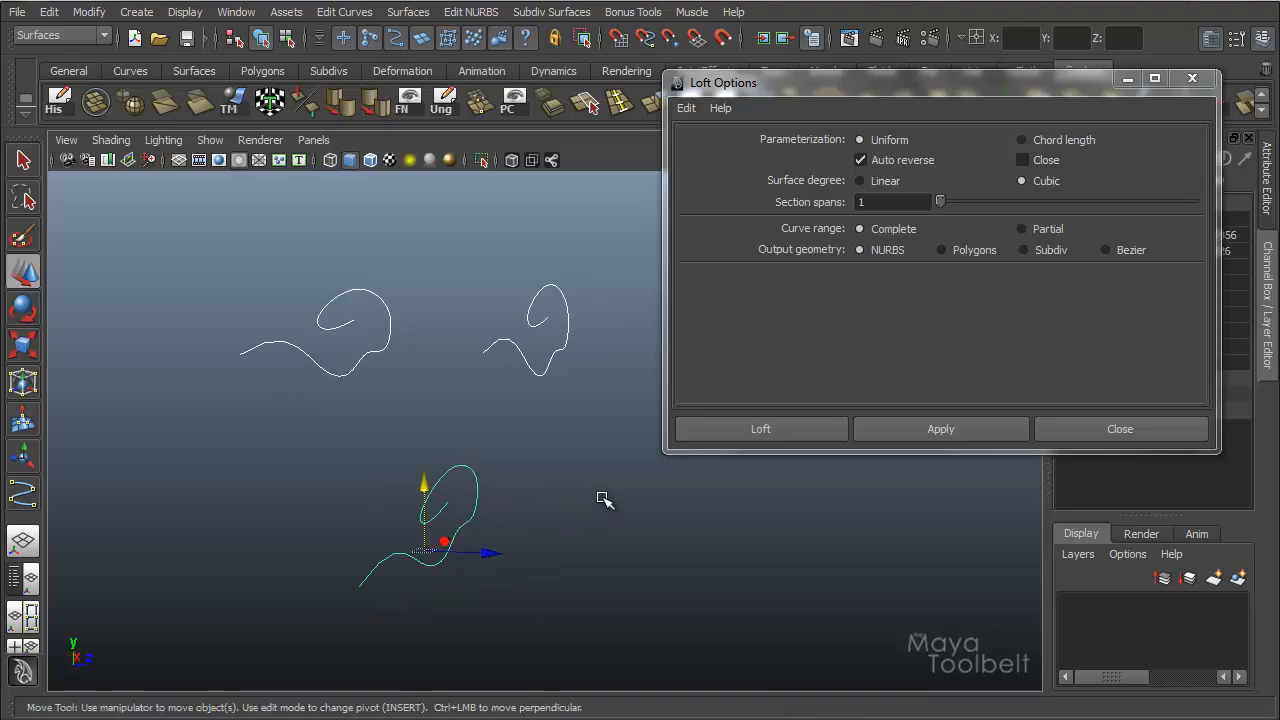
{"action": "left_click", "coordinate": [943, 429]}
Inspect the open surface lofted through the three curves and undo the loft.
{"action": "left_click_drag", "start_coordinate": [574, 432], "coordinate": [400, 383], "text": "alt"}
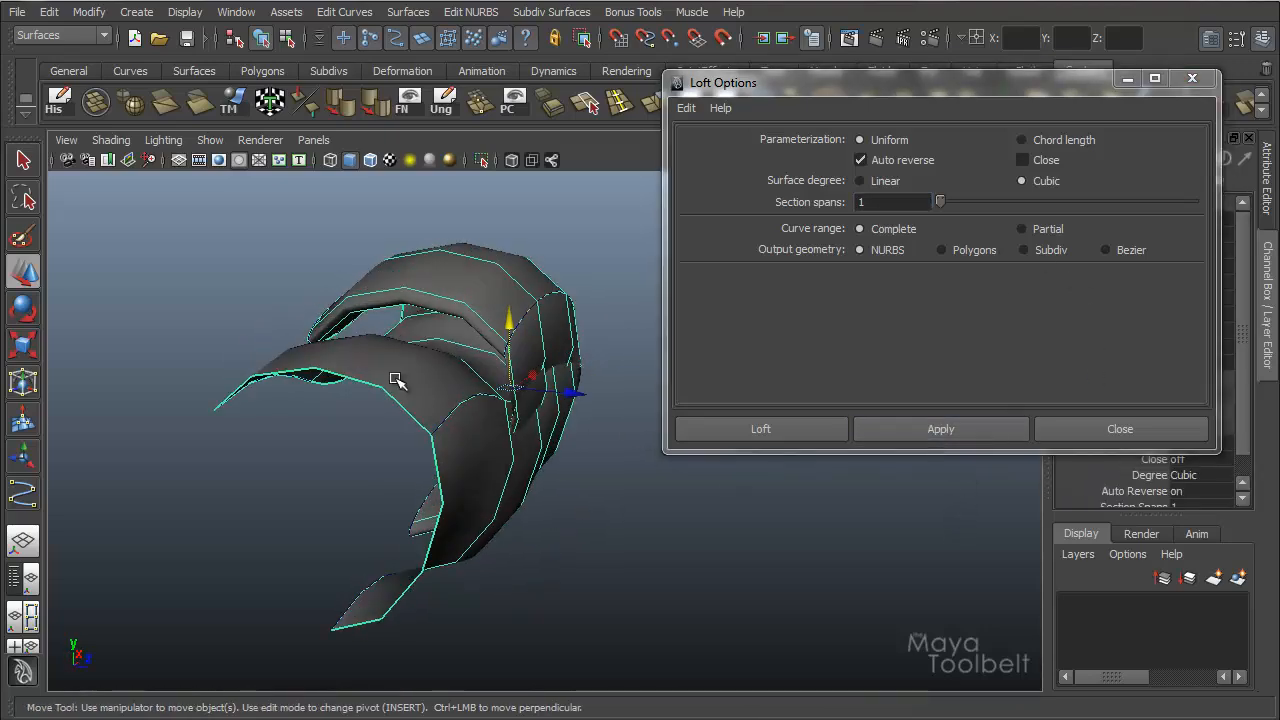
{"action": "left_click_drag", "start_coordinate": [498, 538], "coordinate": [590, 491], "text": "alt"}
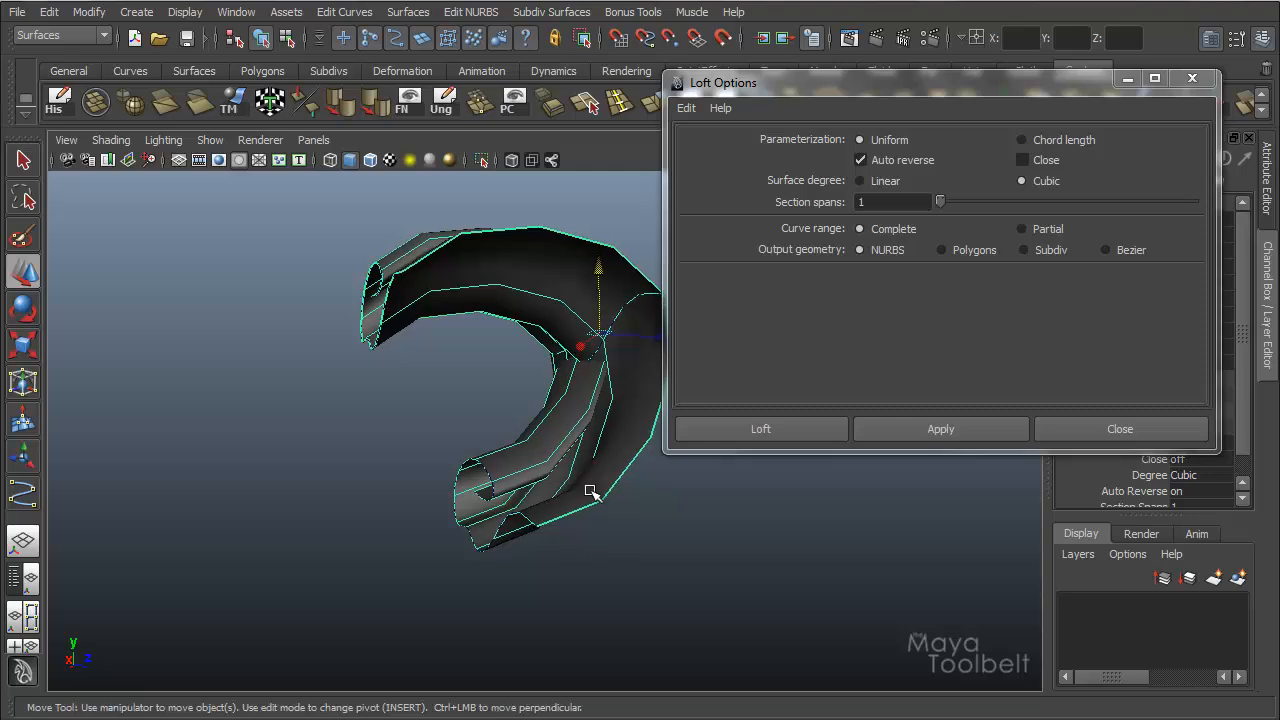
{"action": "key", "text": "ctrl+z"}
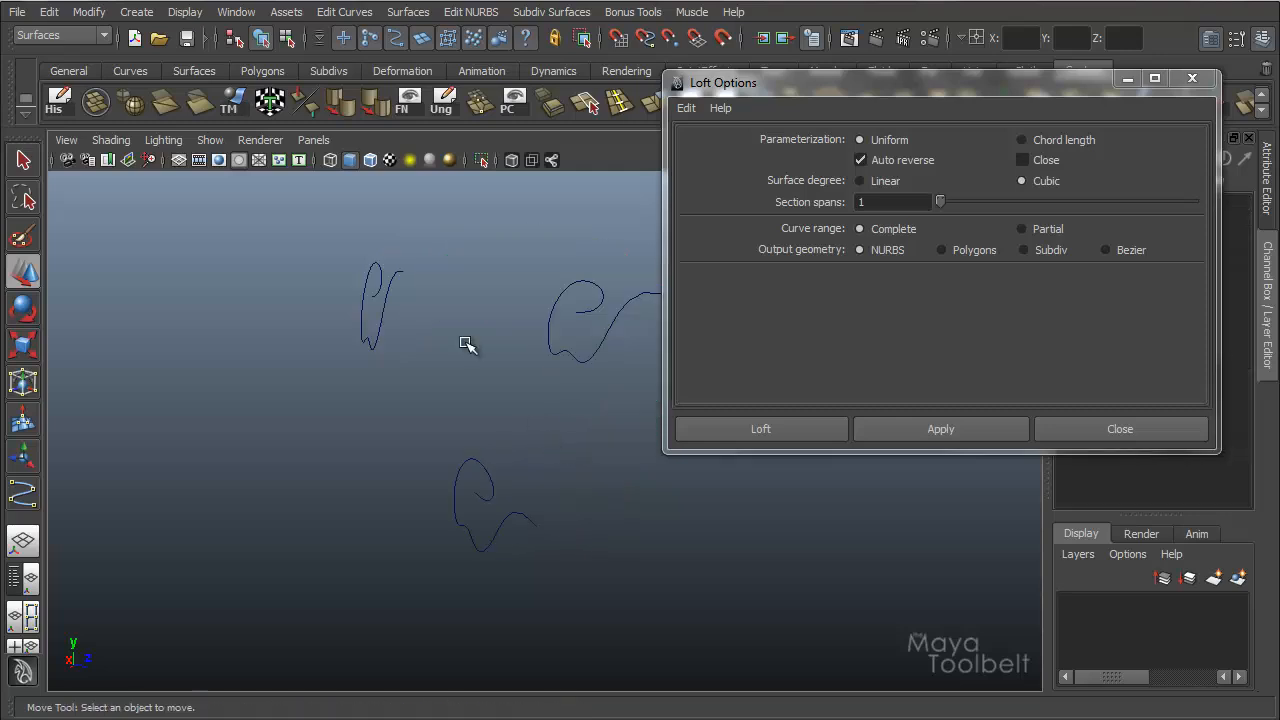
Loft all three curves with Close on, keeping Cubic degree and 1 section span.
{"action": "left_click_drag", "start_coordinate": [378, 294], "coordinate": [493, 235]}
{"action": "left_click", "coordinate": [578, 355], "text": "shift"}
{"action": "left_click", "coordinate": [482, 545], "text": "shift"}
{"action": "left_click", "coordinate": [1022, 160]}
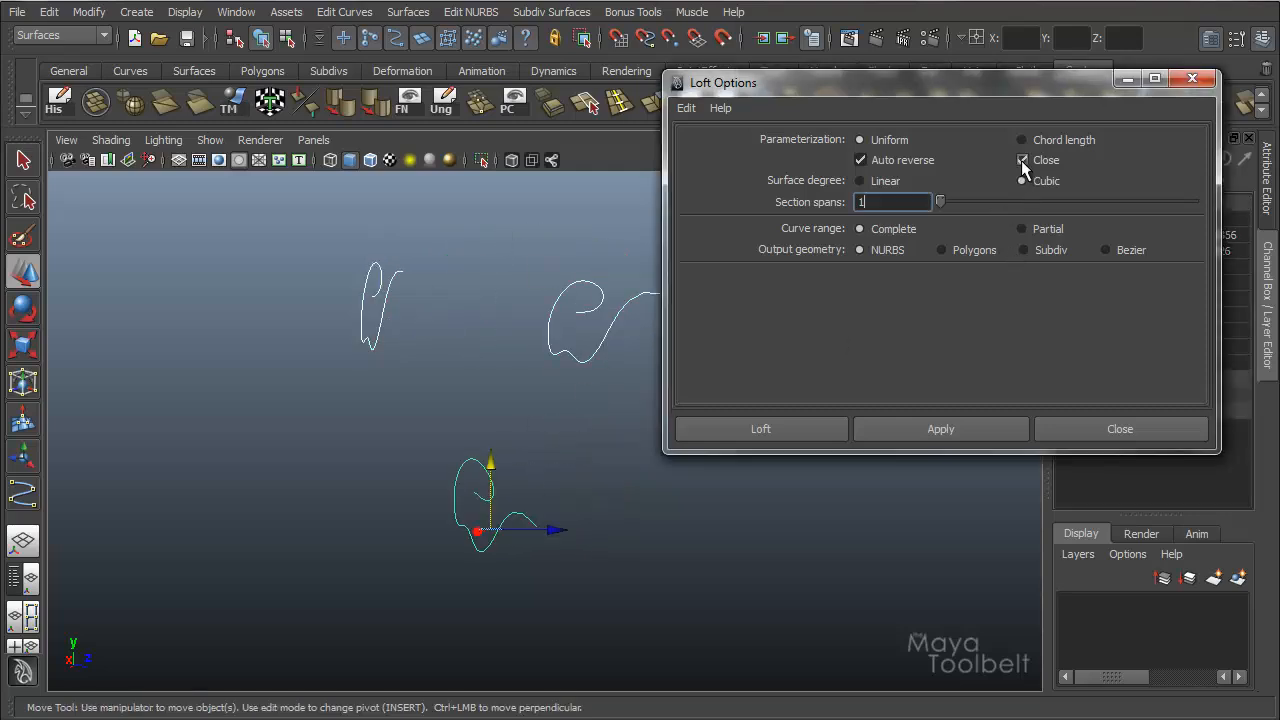
{"action": "left_click", "coordinate": [943, 429]}
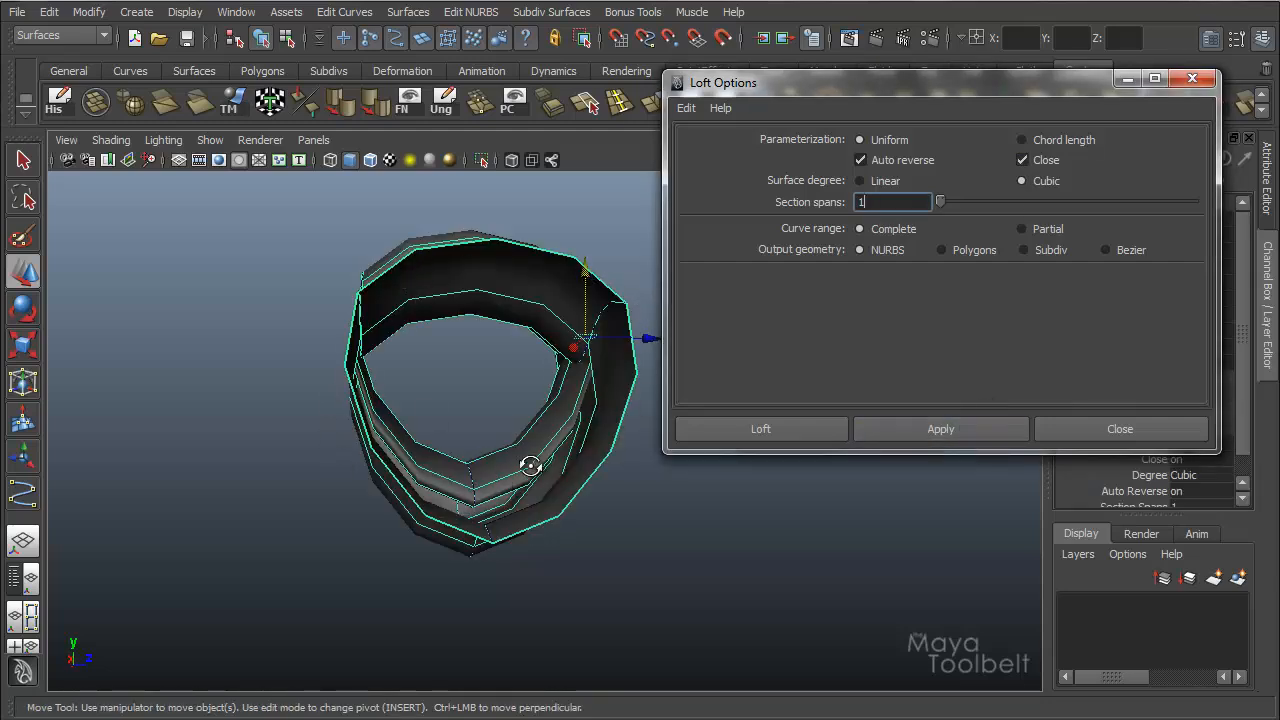
Inspect the closed lofted surface from several angles and delete it.
{"action": "left_click_drag", "start_coordinate": [532, 465], "coordinate": [438, 455], "text": "alt"}
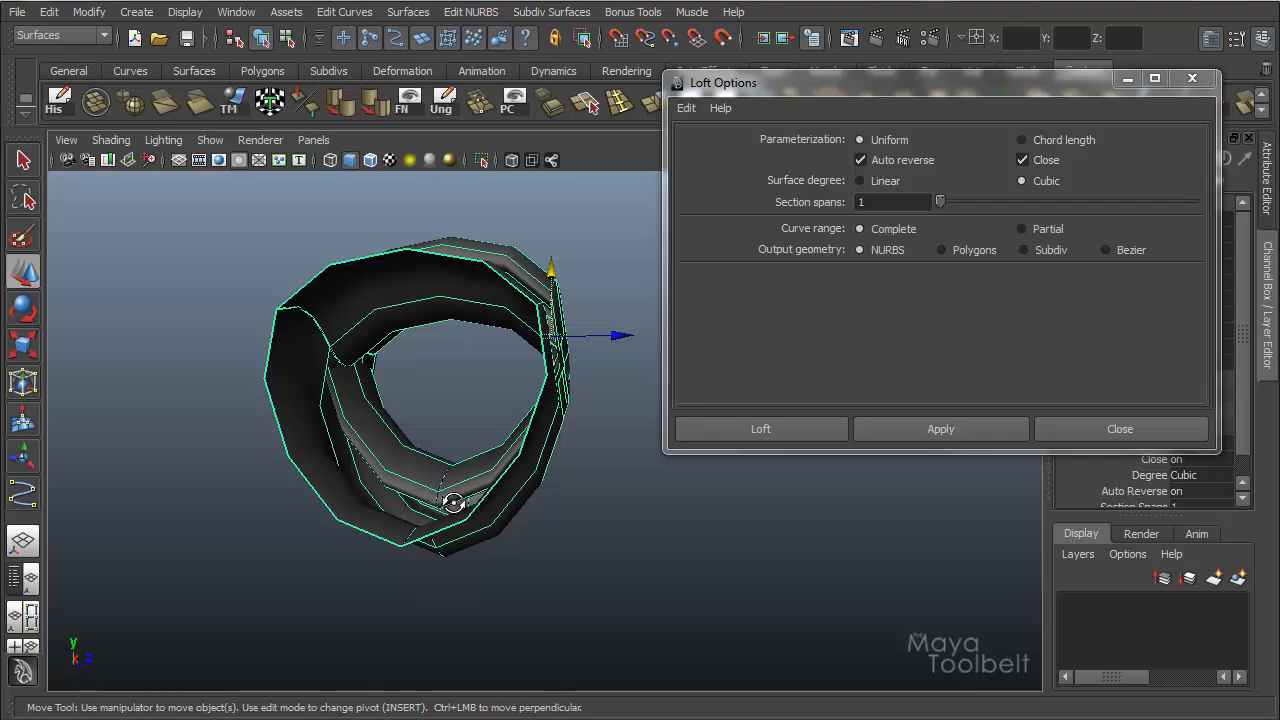
{"action": "left_click_drag", "start_coordinate": [457, 509], "coordinate": [243, 420], "text": "alt"}
{"action": "left_click_drag", "start_coordinate": [343, 335], "coordinate": [444, 390], "text": "alt"}
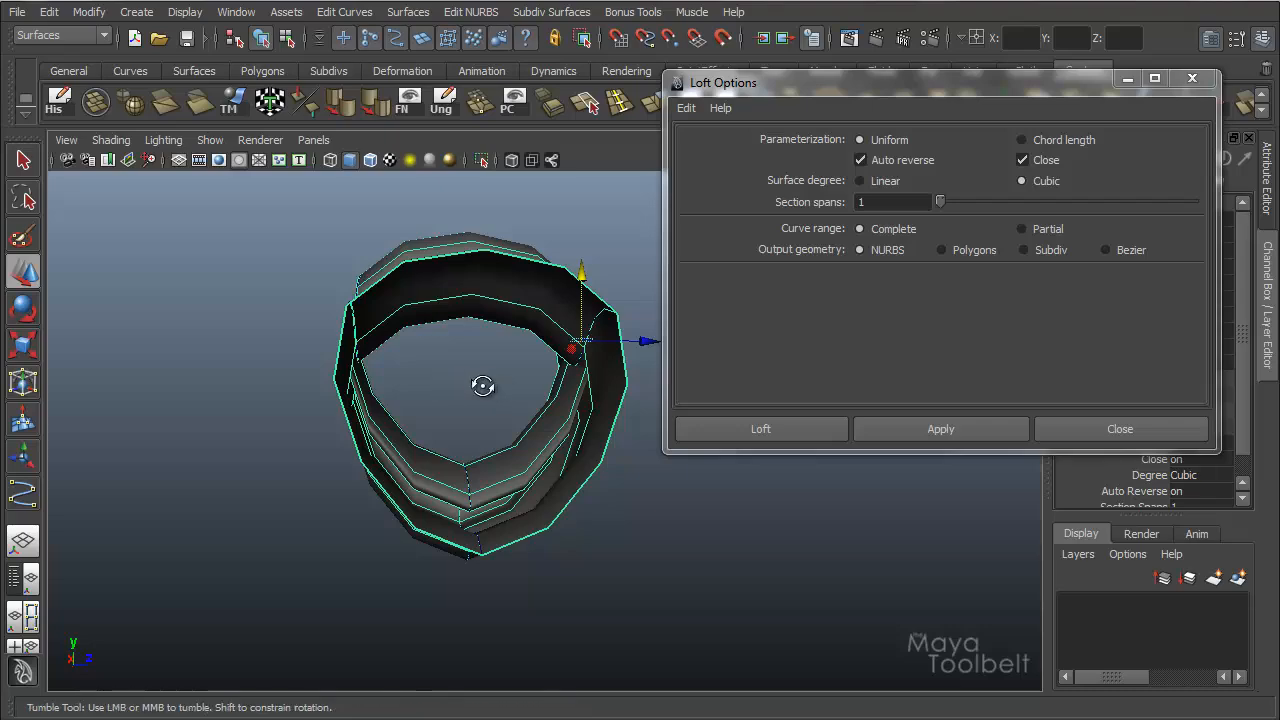
{"action": "left_click_drag", "start_coordinate": [486, 383], "coordinate": [487, 379], "text": "alt"}
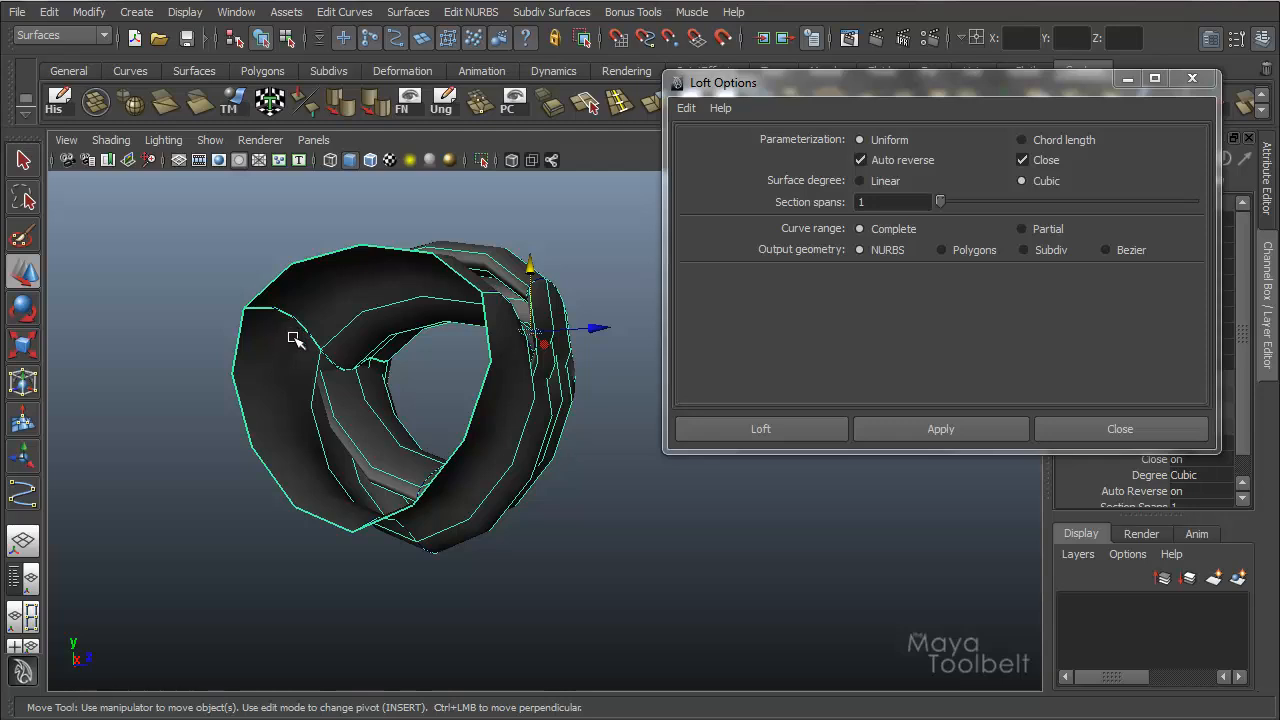
{"action": "left_click", "coordinate": [354, 293]}
{"action": "key", "text": "Delete"}
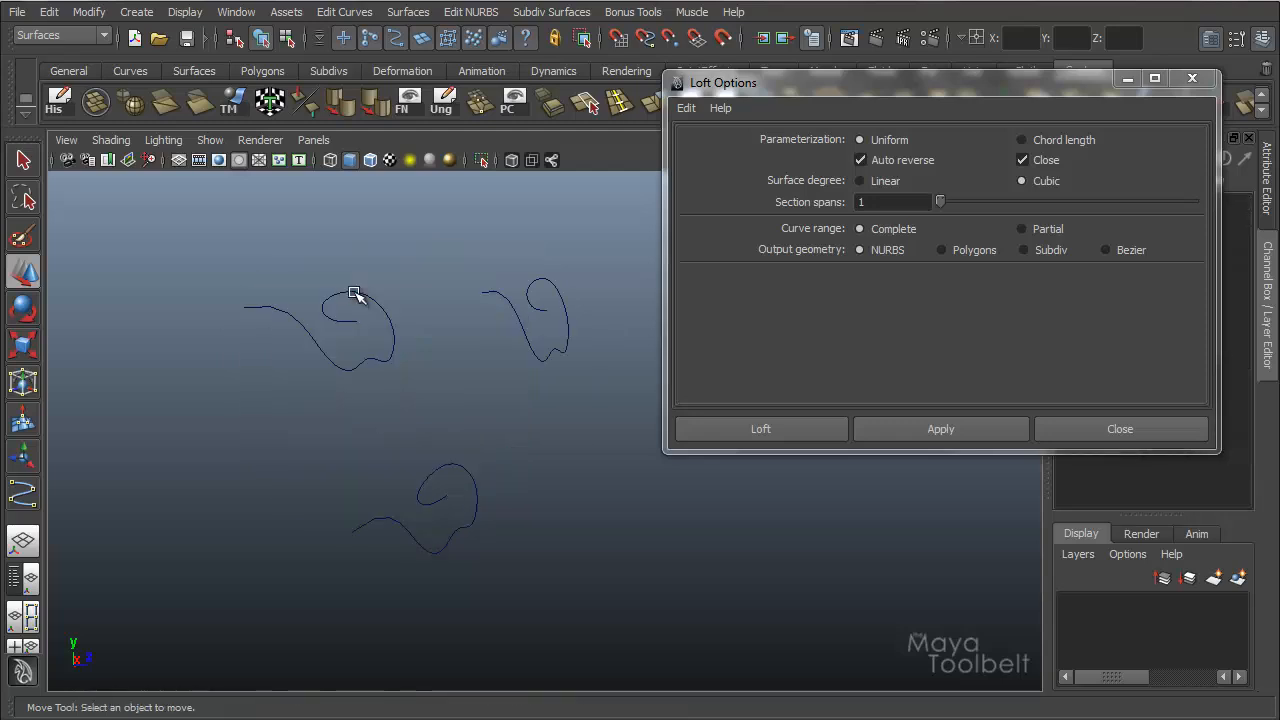
Switch the Loft option Close off and loft the upper-left, upper-right and lower curves in that order.
{"action": "left_click", "coordinate": [1018, 156]}
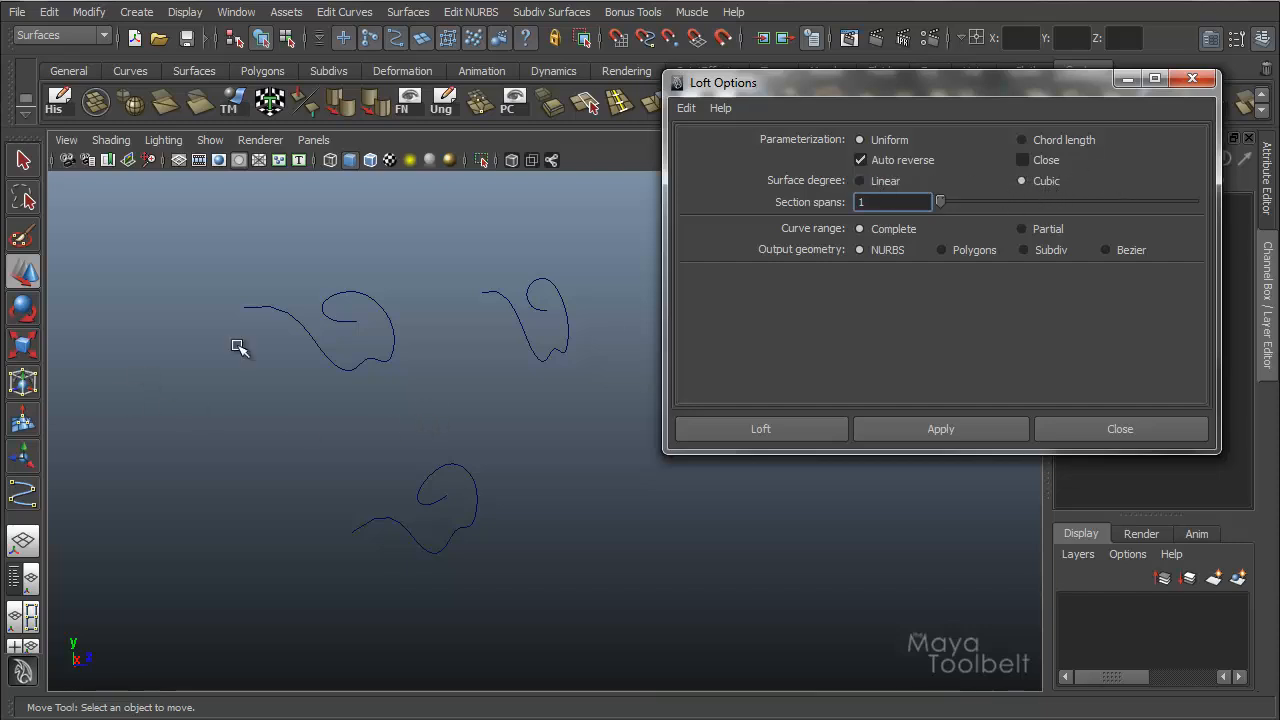
{"action": "left_click", "coordinate": [373, 356]}
{"action": "left_click", "coordinate": [532, 330]}
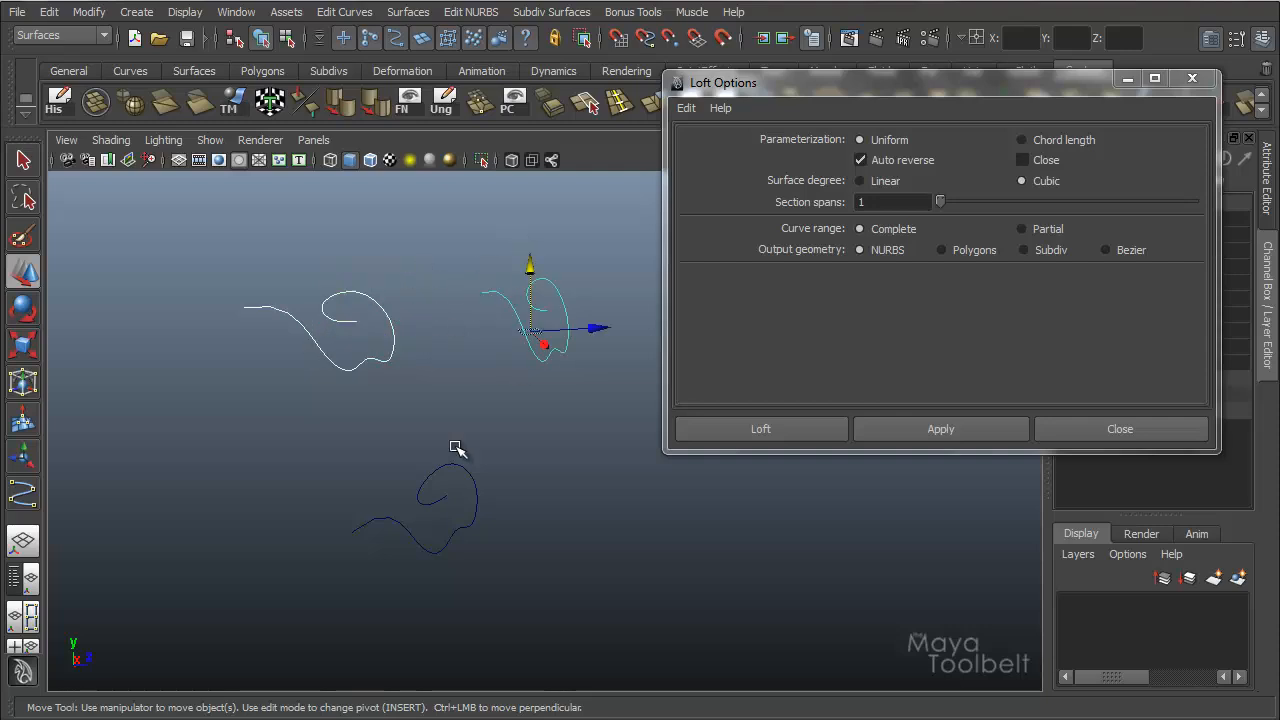
{"action": "left_click", "coordinate": [428, 486]}
{"action": "left_click", "coordinate": [930, 430]}
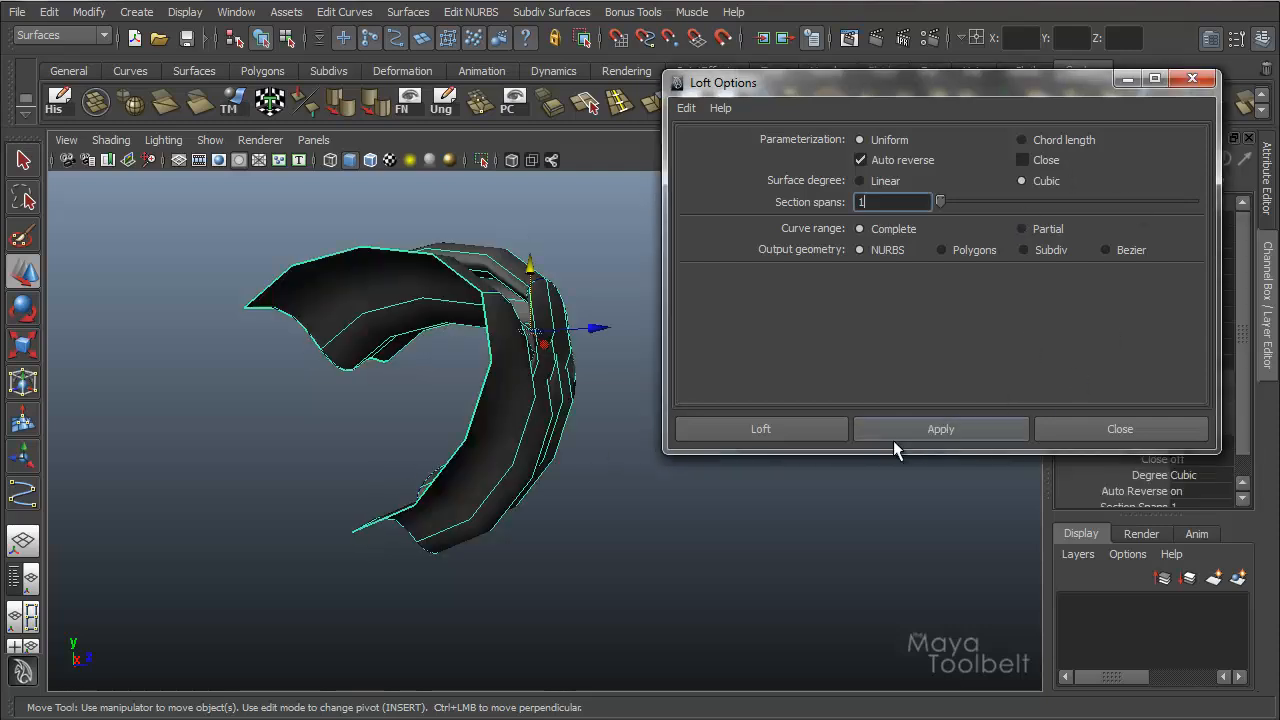
Examine the curvature of the open cubic surface between the three curves from several angles.
{"action": "left_click_drag", "start_coordinate": [466, 440], "coordinate": [476, 350], "text": "alt"}
{"action": "left_click_drag", "start_coordinate": [398, 307], "coordinate": [451, 343], "text": "alt"}
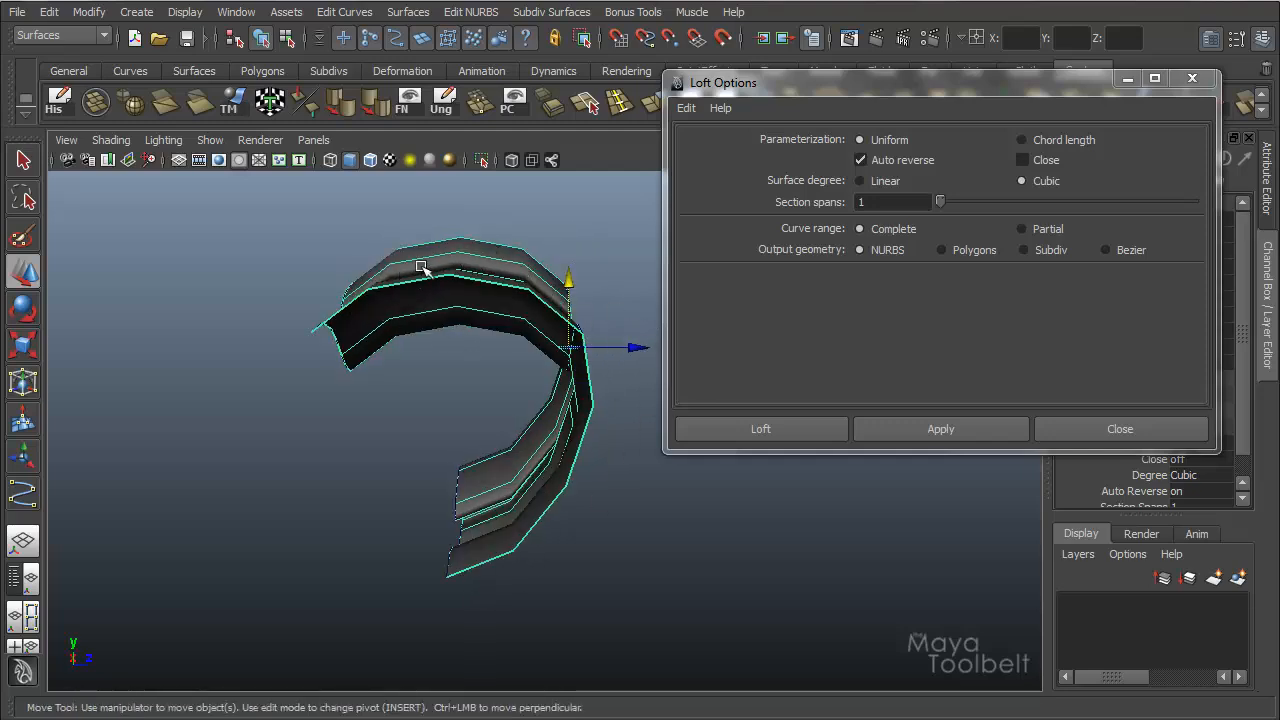
{"action": "left_click_drag", "start_coordinate": [443, 357], "coordinate": [435, 300], "text": "alt"}
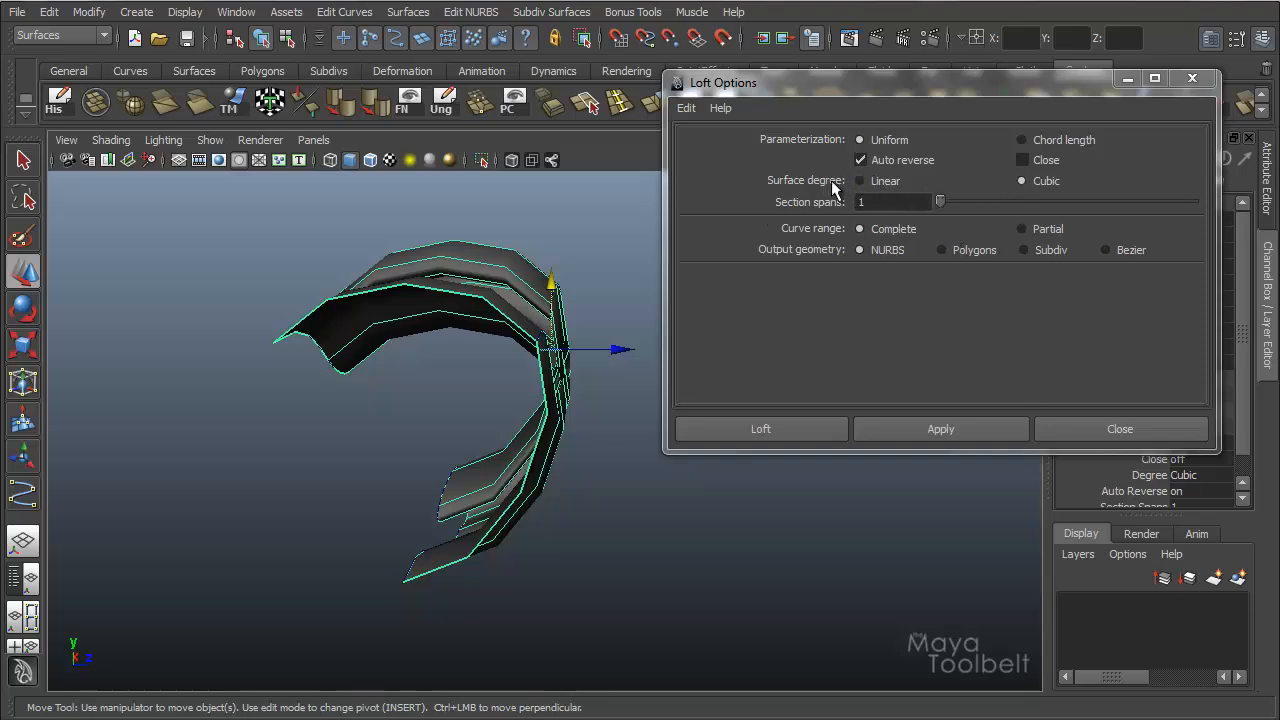
{"action": "left_click_drag", "start_coordinate": [141, 454], "coordinate": [324, 415], "text": "alt"}
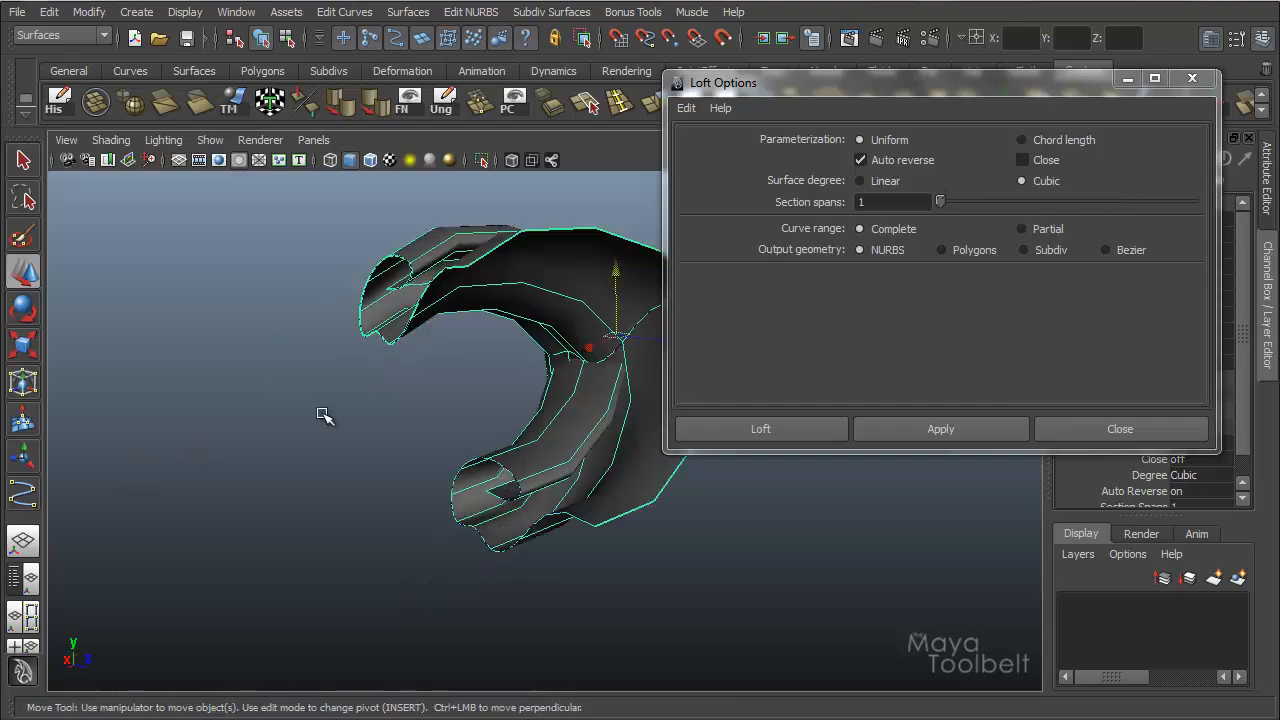
{"action": "left_click_drag", "start_coordinate": [560, 247], "coordinate": [528, 254], "text": "alt"}
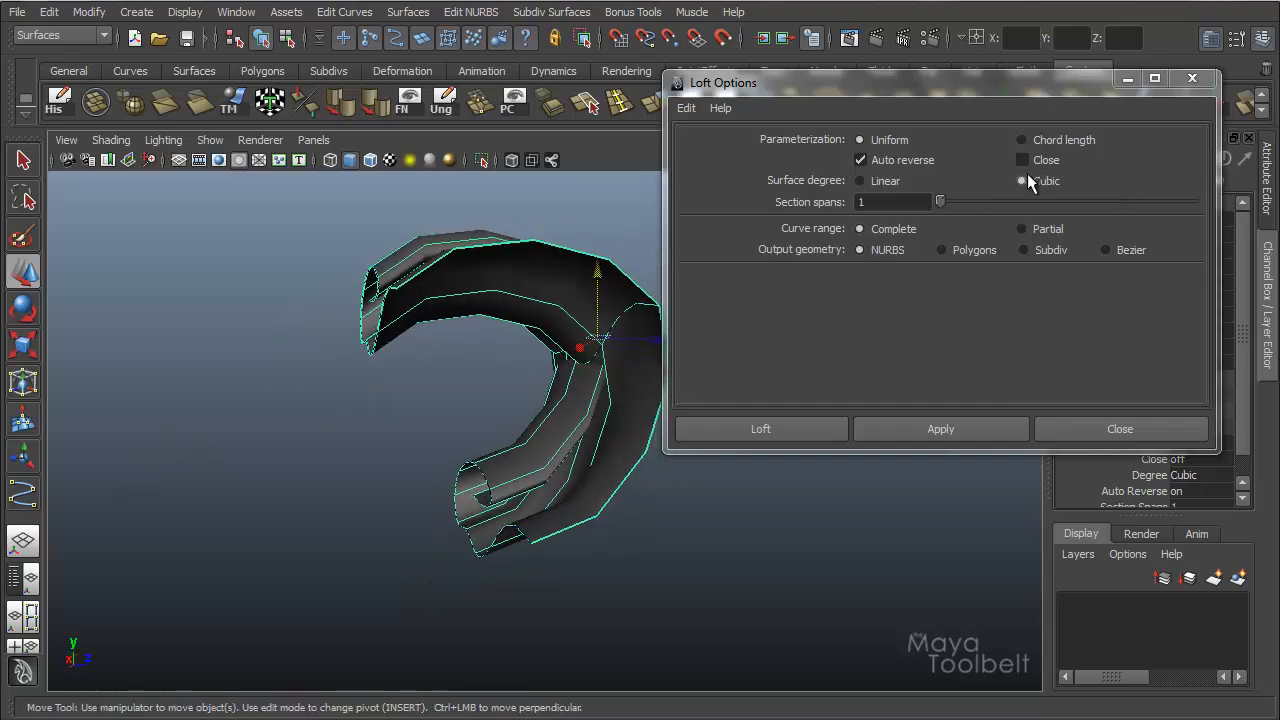
{"action": "left_click_drag", "start_coordinate": [496, 318], "coordinate": [457, 314], "text": "alt"}
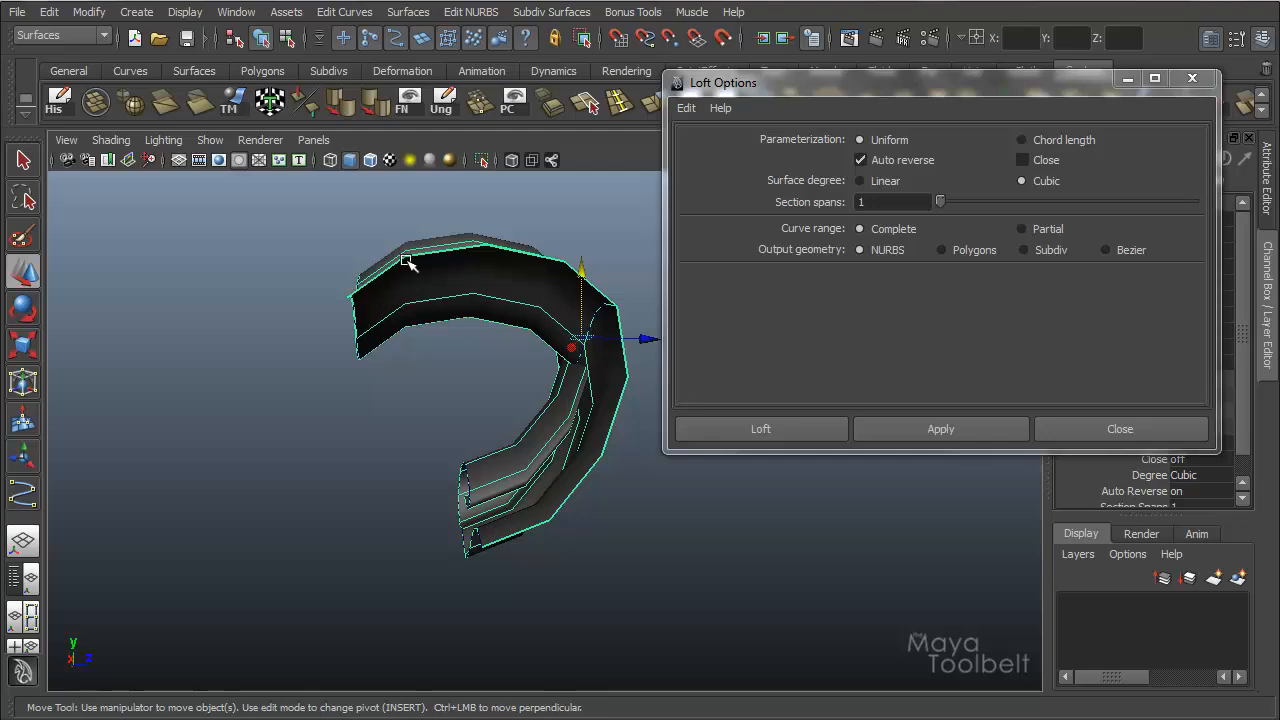
{"action": "left_click_drag", "start_coordinate": [407, 261], "coordinate": [378, 261], "text": "alt"}
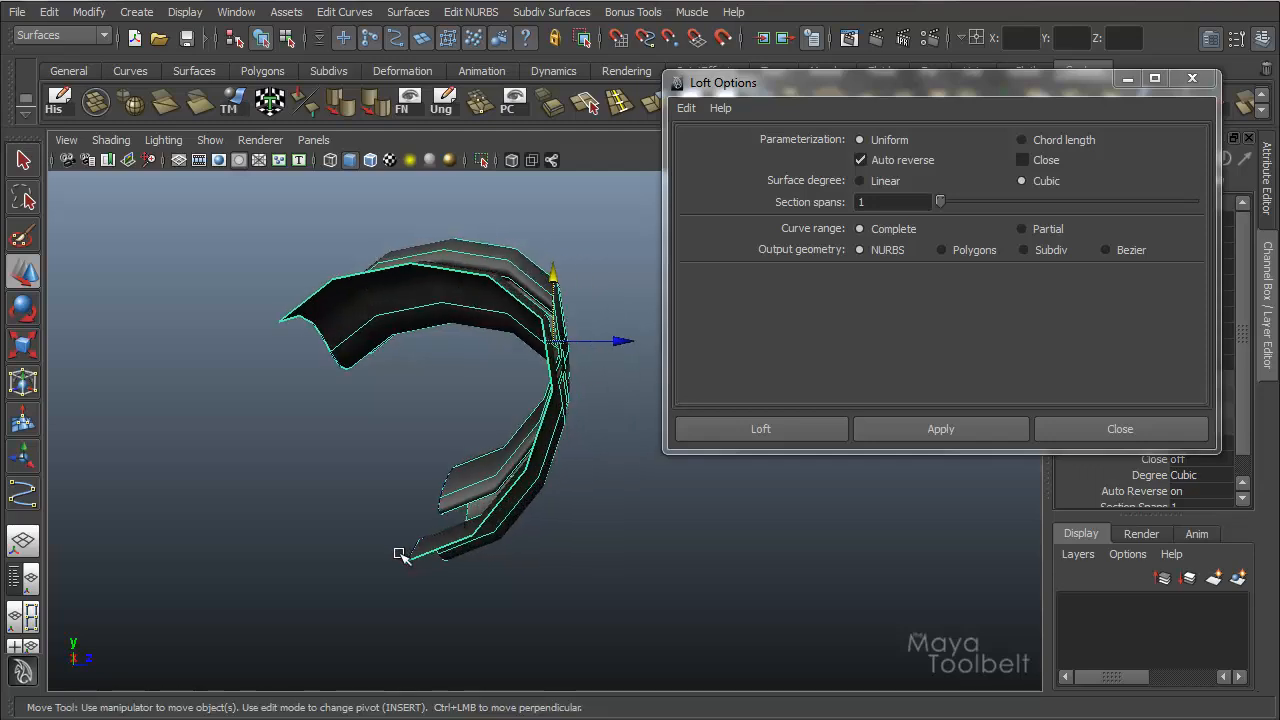
{"action": "left_click_drag", "start_coordinate": [557, 457], "coordinate": [518, 327], "text": "alt"}
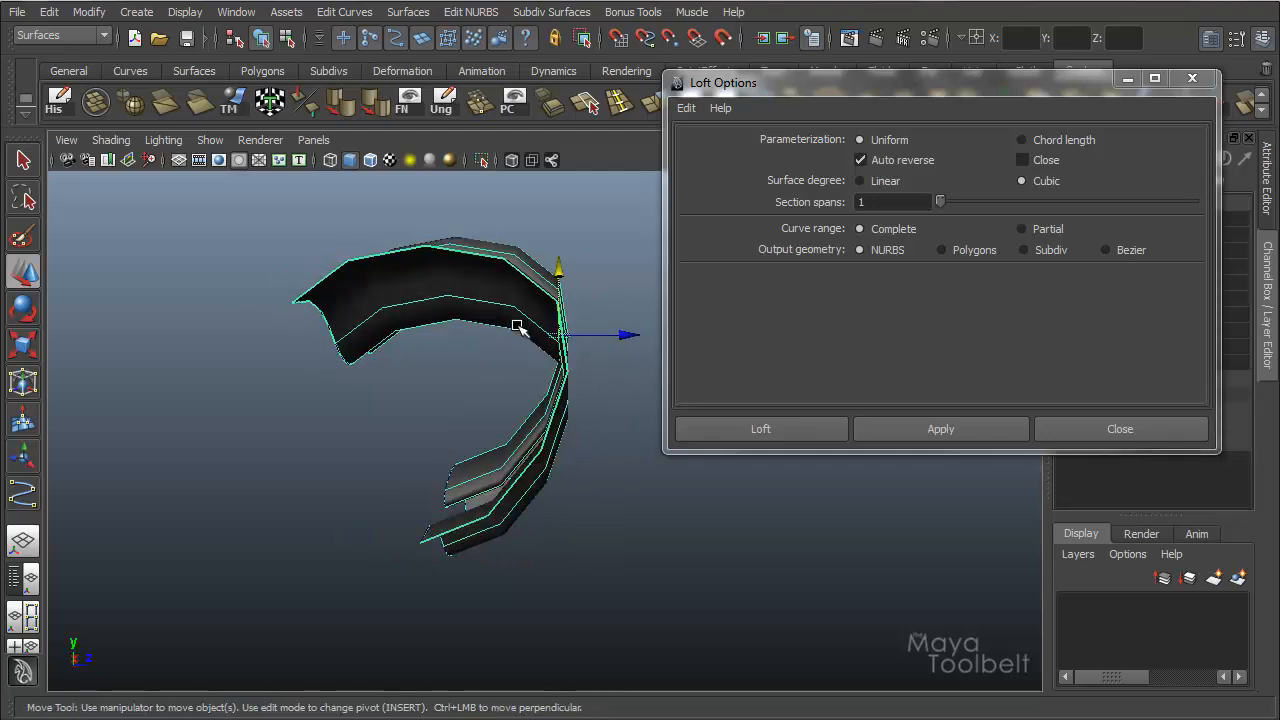
Delete the cubic surface and loft the three curves again with the surface degree set to Linear.
{"action": "key", "text": "Delete"}
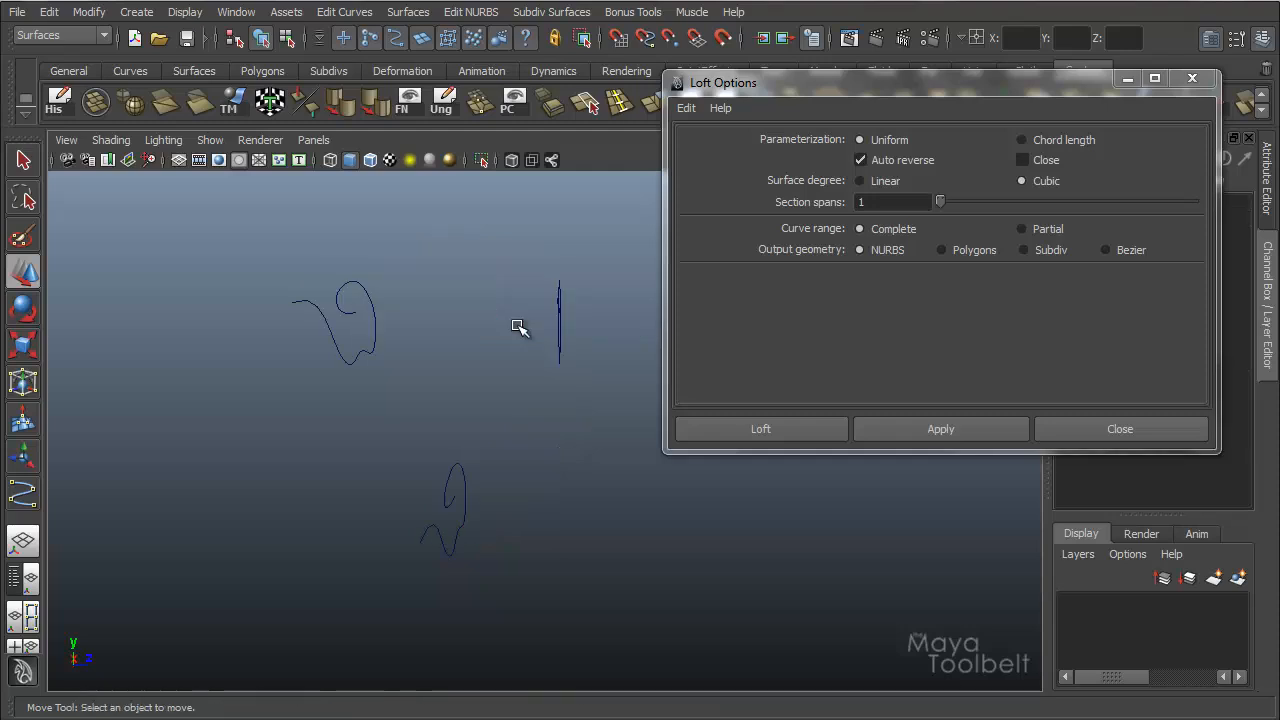
{"action": "left_click_drag", "start_coordinate": [483, 292], "coordinate": [599, 362]}
{"action": "left_click_drag", "start_coordinate": [520, 437], "coordinate": [286, 591], "text": "shift"}
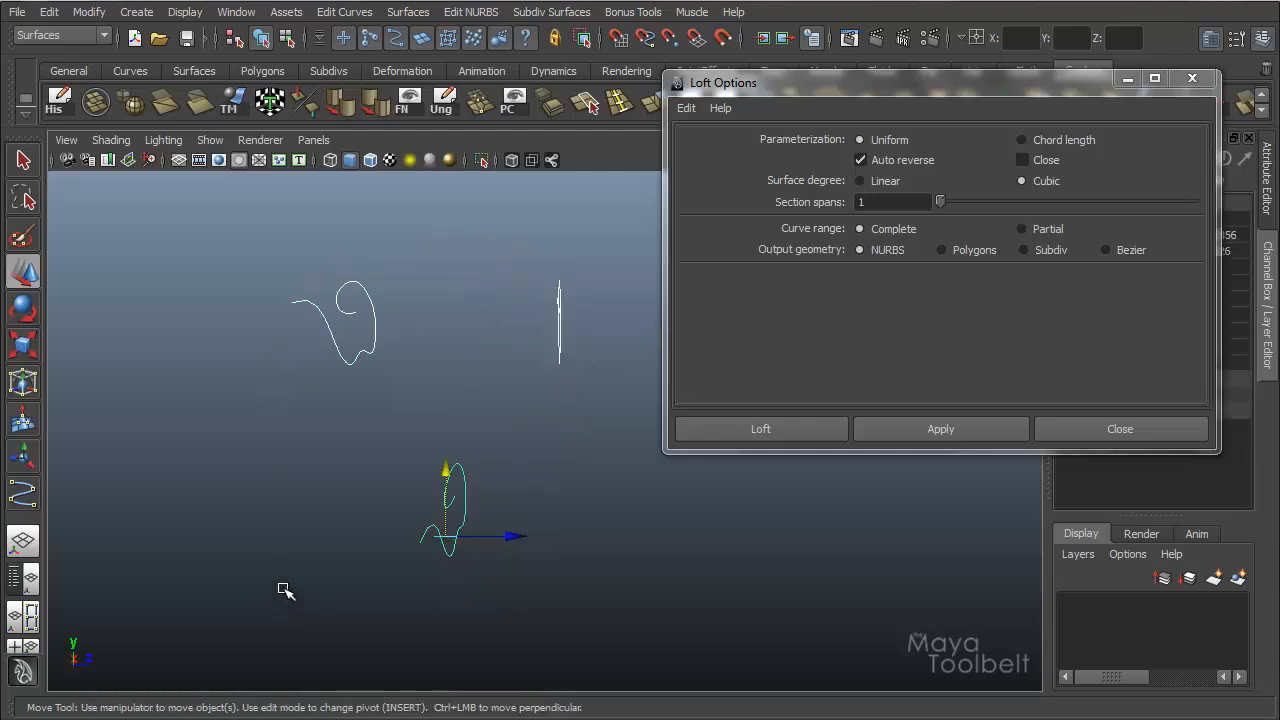
{"action": "left_click_drag", "start_coordinate": [443, 406], "coordinate": [420, 423], "text": "alt"}
{"action": "left_click", "coordinate": [876, 182]}
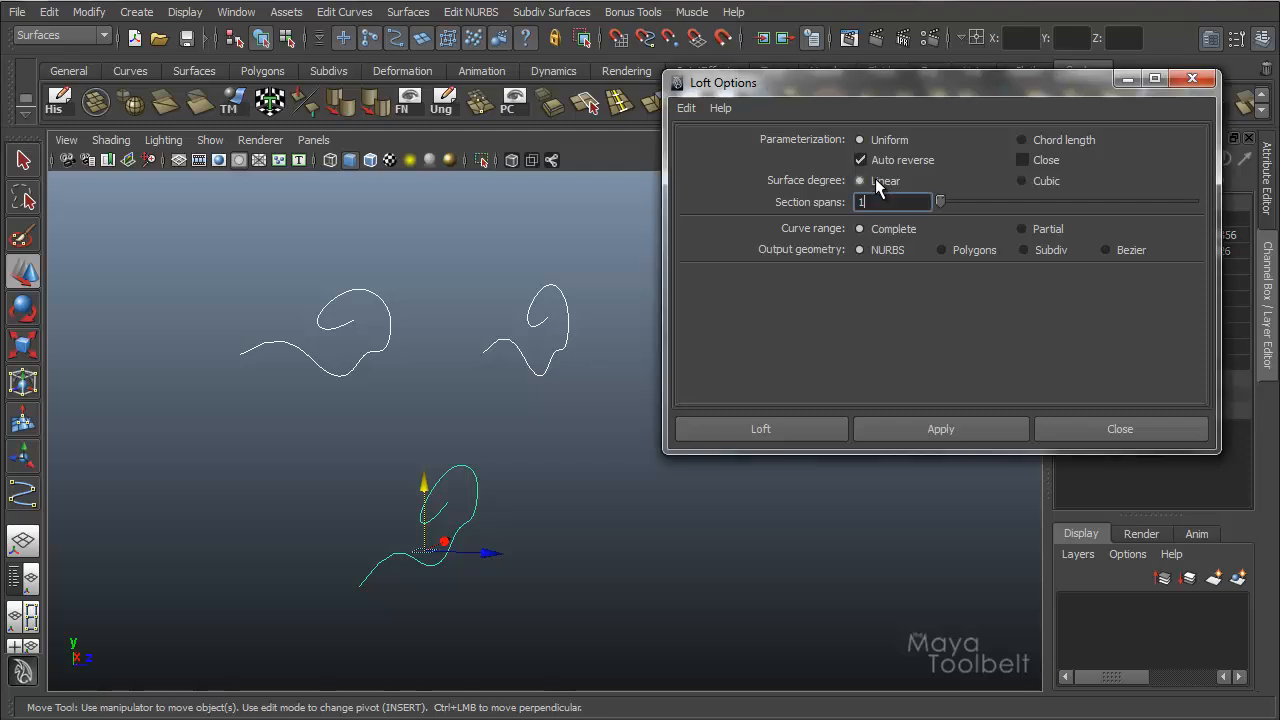
{"action": "left_click", "coordinate": [930, 423]}
Inspect the straight sections of the linear lofted surface and delete its construction history.
{"action": "left_click_drag", "start_coordinate": [400, 409], "coordinate": [429, 394], "text": "alt"}
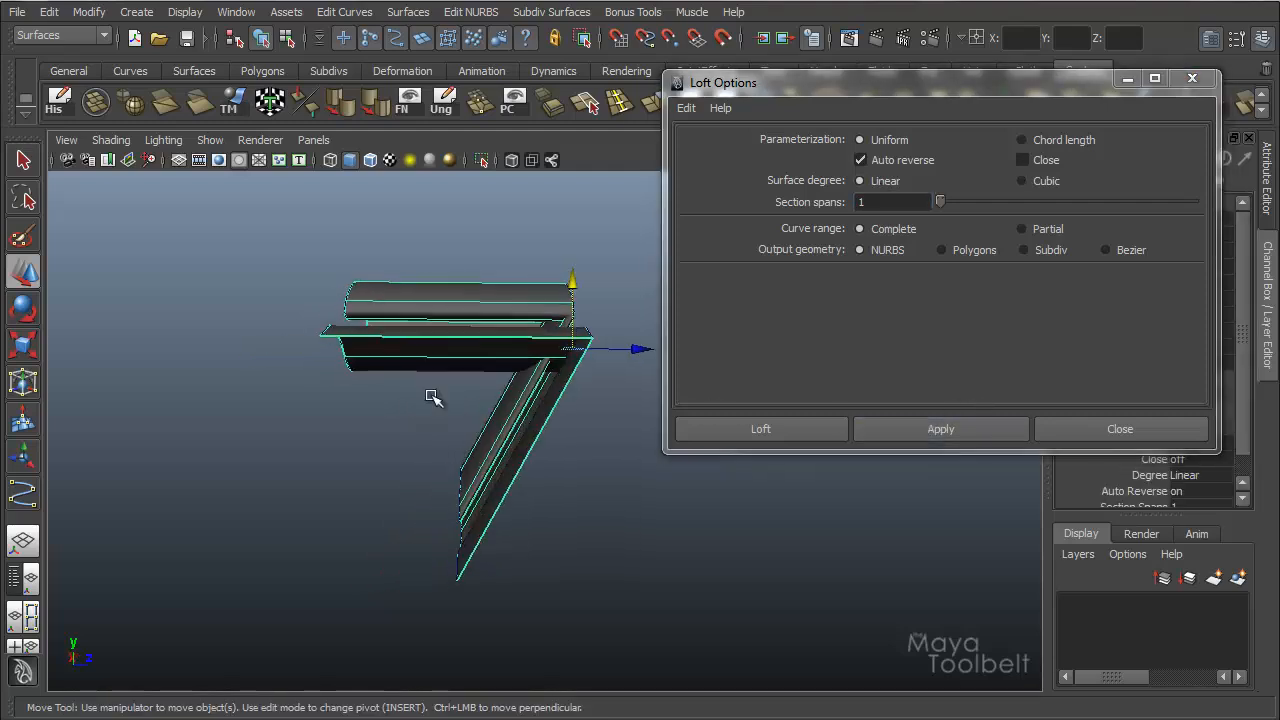
{"action": "left_click_drag", "start_coordinate": [443, 329], "coordinate": [430, 318], "text": "alt"}
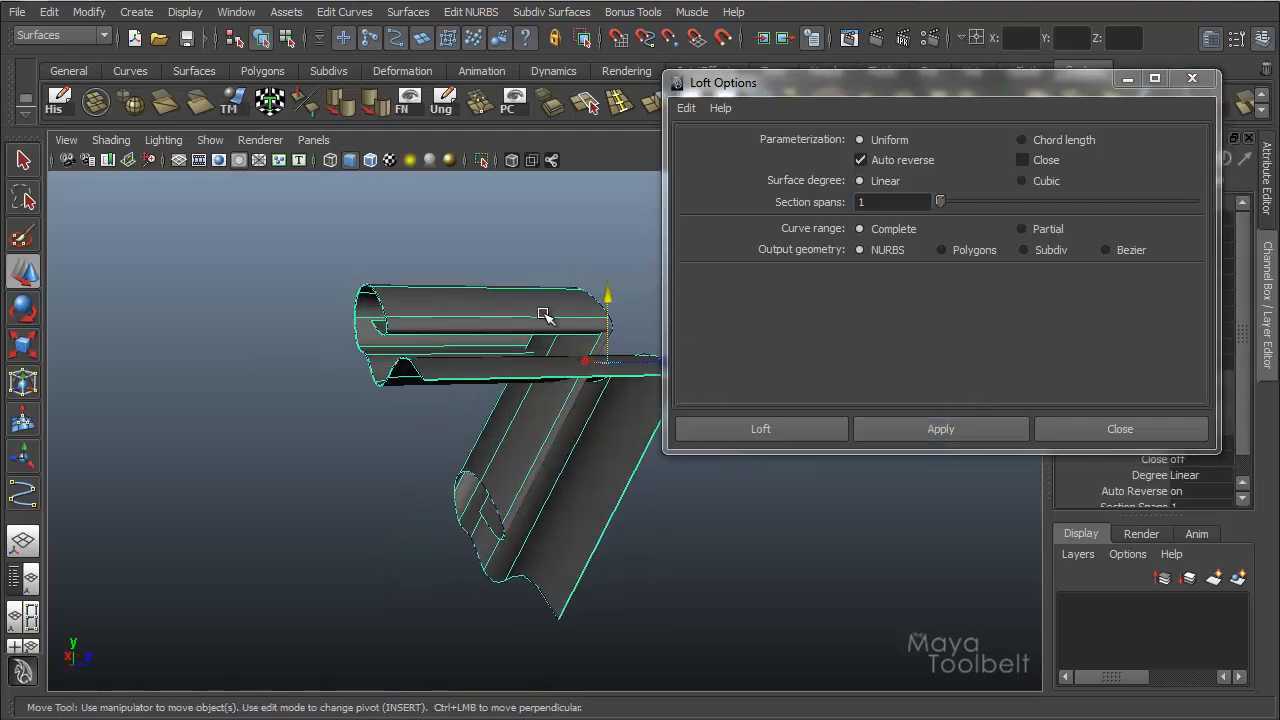
{"action": "left_click_drag", "start_coordinate": [606, 325], "coordinate": [560, 323], "text": "alt"}
{"action": "left_click_drag", "start_coordinate": [490, 456], "coordinate": [524, 463], "text": "alt"}
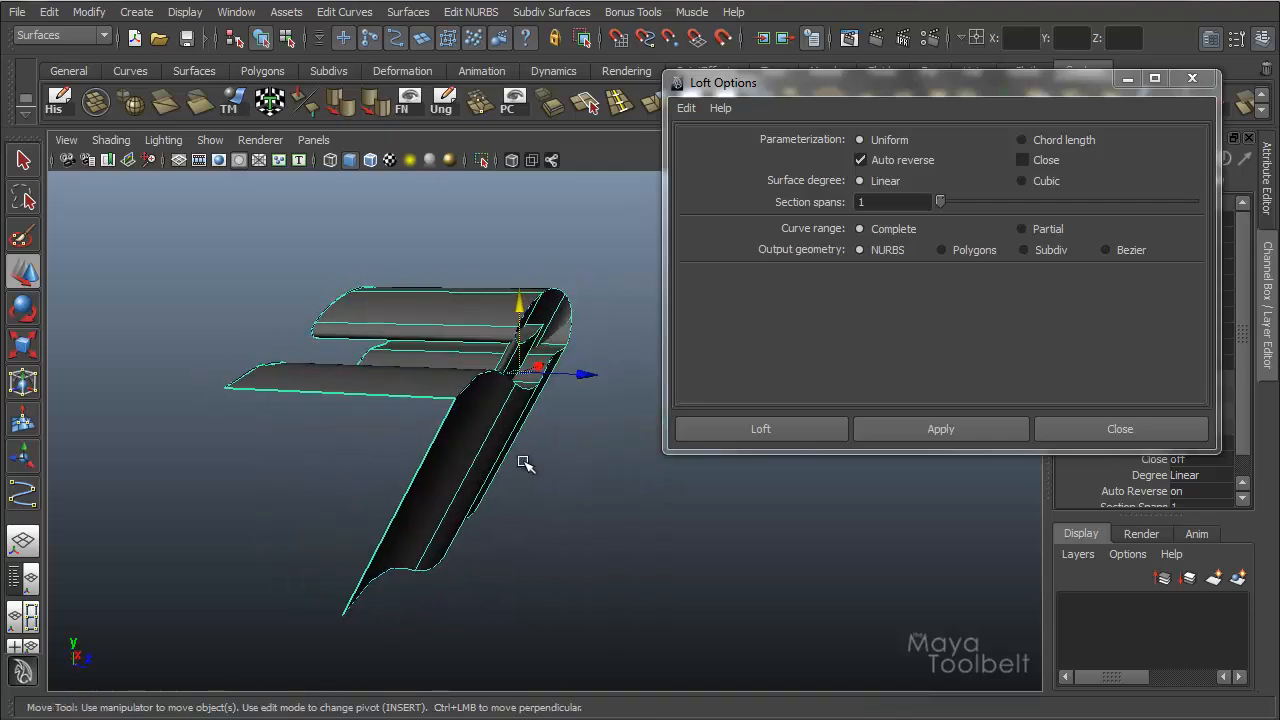
{"action": "key", "text": "alt+shift+d"}
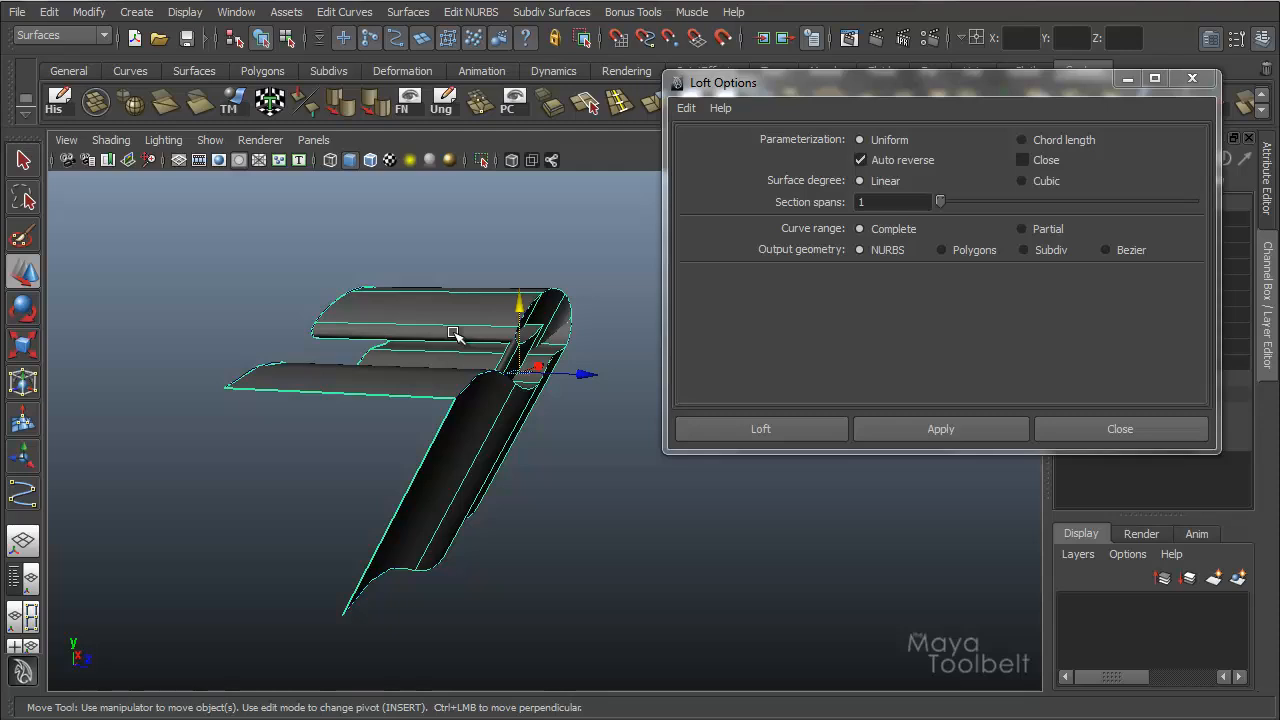
Delete the linear lofted surface and the lower curve, and set the Loft surface degree to Cubic.
{"action": "key", "text": "Delete"}
{"action": "left_click", "coordinate": [1038, 181]}
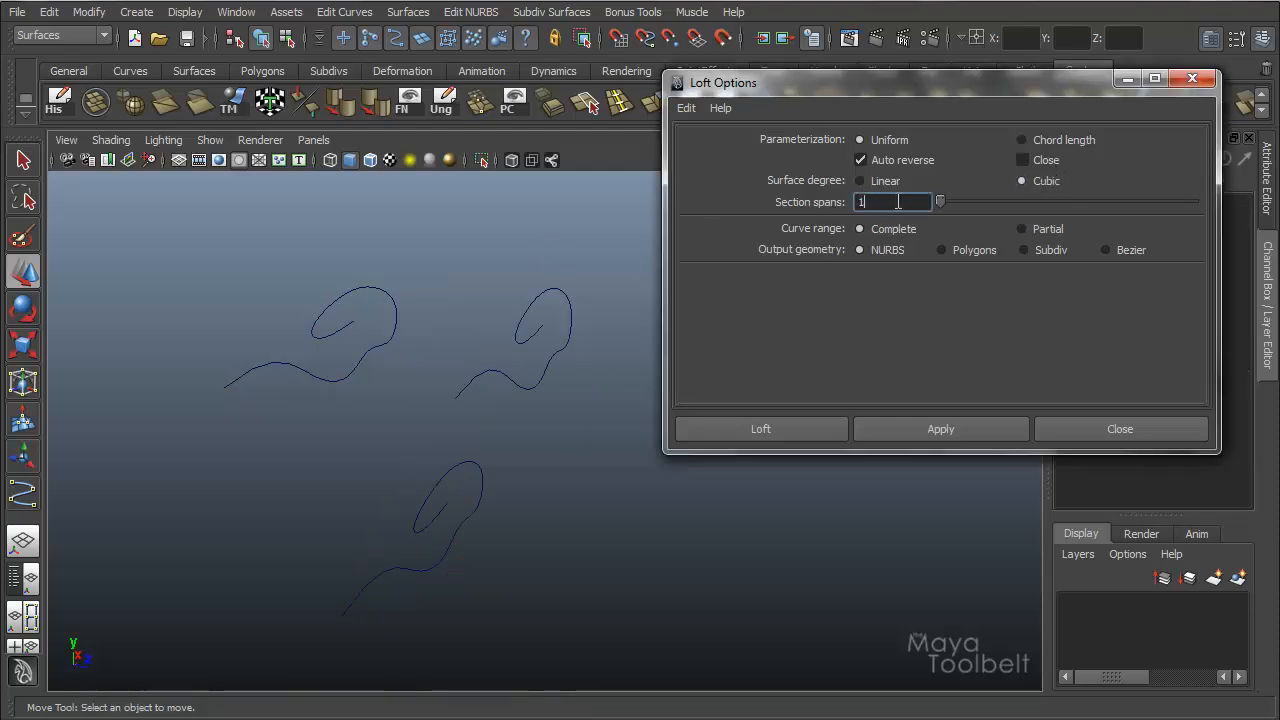
{"action": "left_click_drag", "start_coordinate": [424, 302], "coordinate": [345, 362]}
{"action": "left_click_drag", "start_coordinate": [494, 344], "coordinate": [582, 396], "text": "shift"}
{"action": "left_click_drag", "start_coordinate": [430, 457], "coordinate": [431, 583]}
{"action": "key", "text": "Delete"}
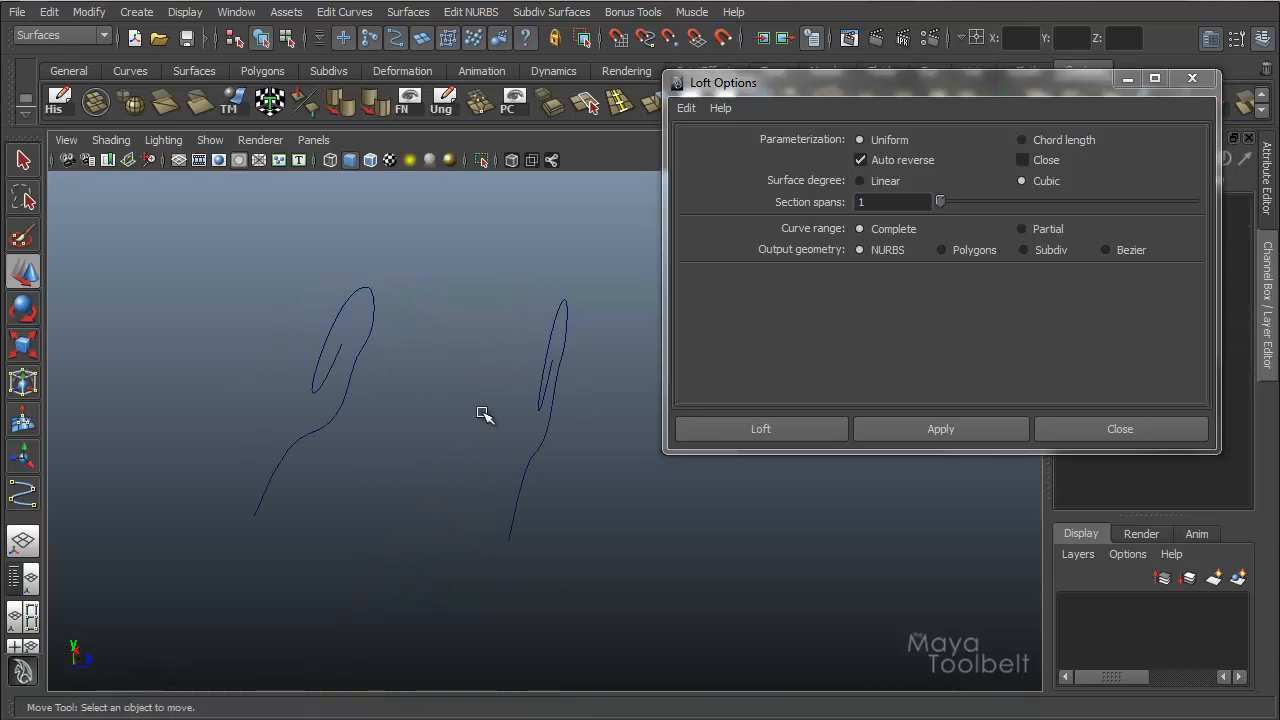
Loft the two remaining curves with section spans set to 3 and inspect the divisions across the surface.
{"action": "left_click_drag", "start_coordinate": [409, 375], "coordinate": [345, 398]}
{"action": "left_click_drag", "start_coordinate": [510, 372], "coordinate": [589, 409], "text": "shift"}
{"action": "middle_click_drag", "start_coordinate": [452, 419], "coordinate": [479, 418], "text": "alt"}
{"action": "right_click_drag", "start_coordinate": [487, 416], "coordinate": [527, 408], "text": "alt"}
{"action": "left_click_drag", "start_coordinate": [528, 409], "coordinate": [464, 394], "text": "alt"}
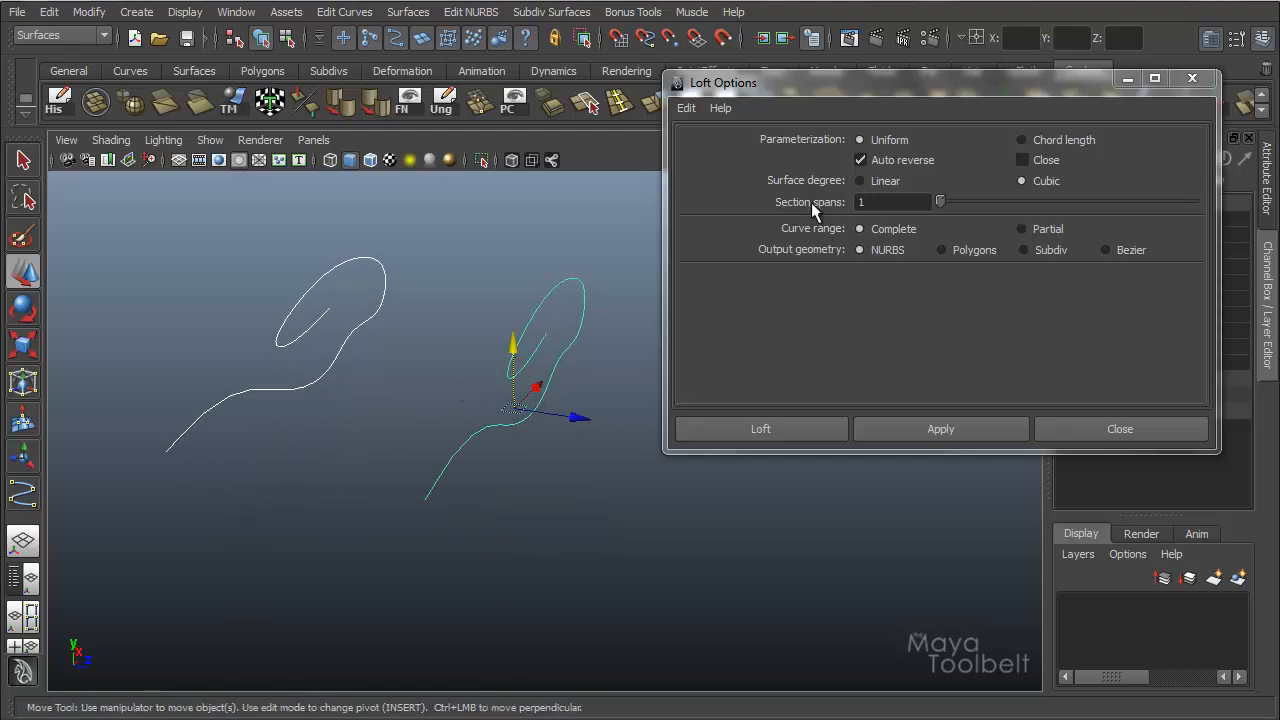
{"action": "left_click_drag", "start_coordinate": [940, 205], "coordinate": [997, 206]}
{"action": "left_click", "coordinate": [967, 440]}
{"action": "left_click_drag", "start_coordinate": [461, 408], "coordinate": [489, 403], "text": "alt"}
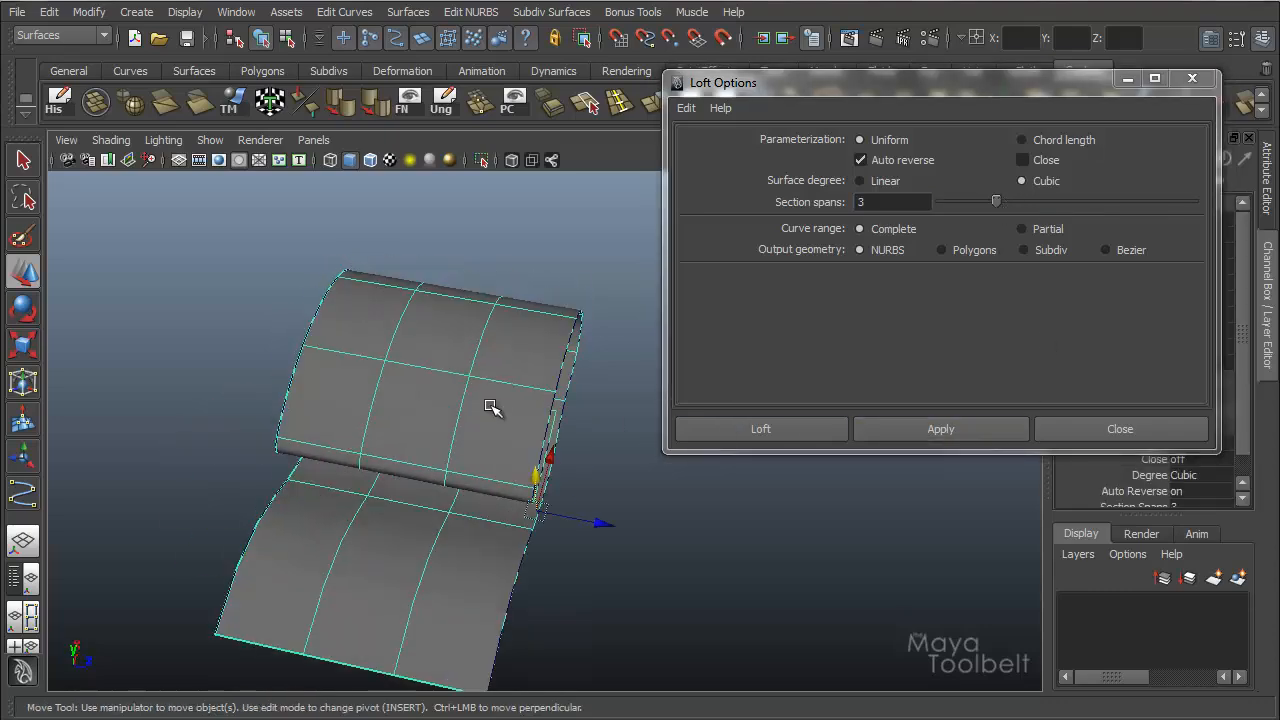
{"action": "left_click_drag", "start_coordinate": [357, 535], "coordinate": [429, 394], "text": "alt"}
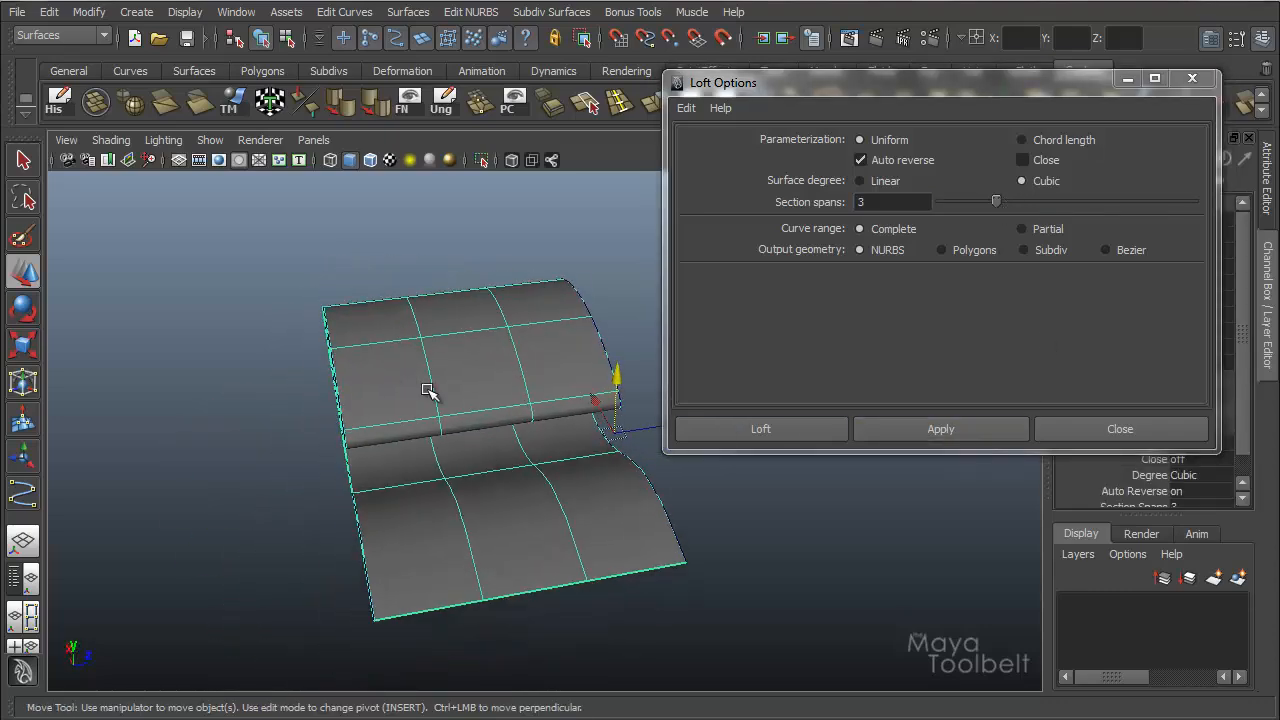
{"action": "left_click_drag", "start_coordinate": [586, 491], "coordinate": [697, 375], "text": "alt"}
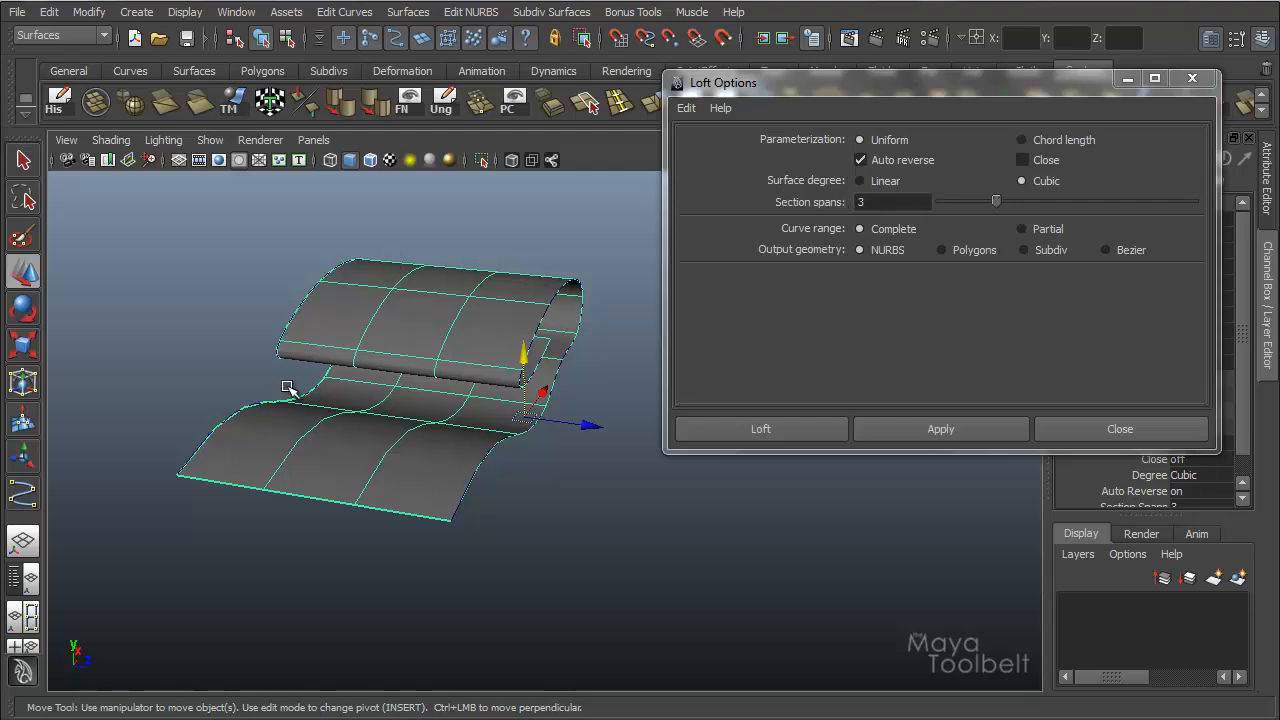
{"action": "left_click_drag", "start_coordinate": [437, 403], "coordinate": [238, 333], "text": "alt"}
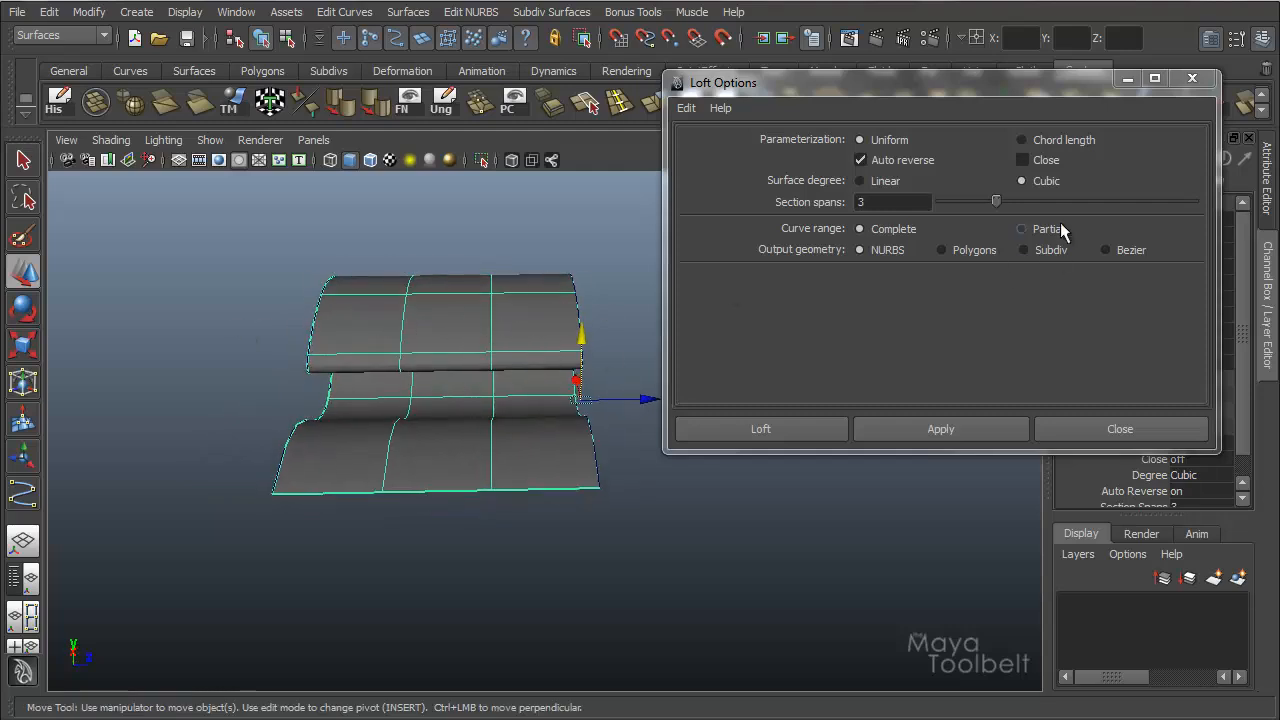
{"action": "left_click_drag", "start_coordinate": [495, 332], "coordinate": [420, 317], "text": "alt"}
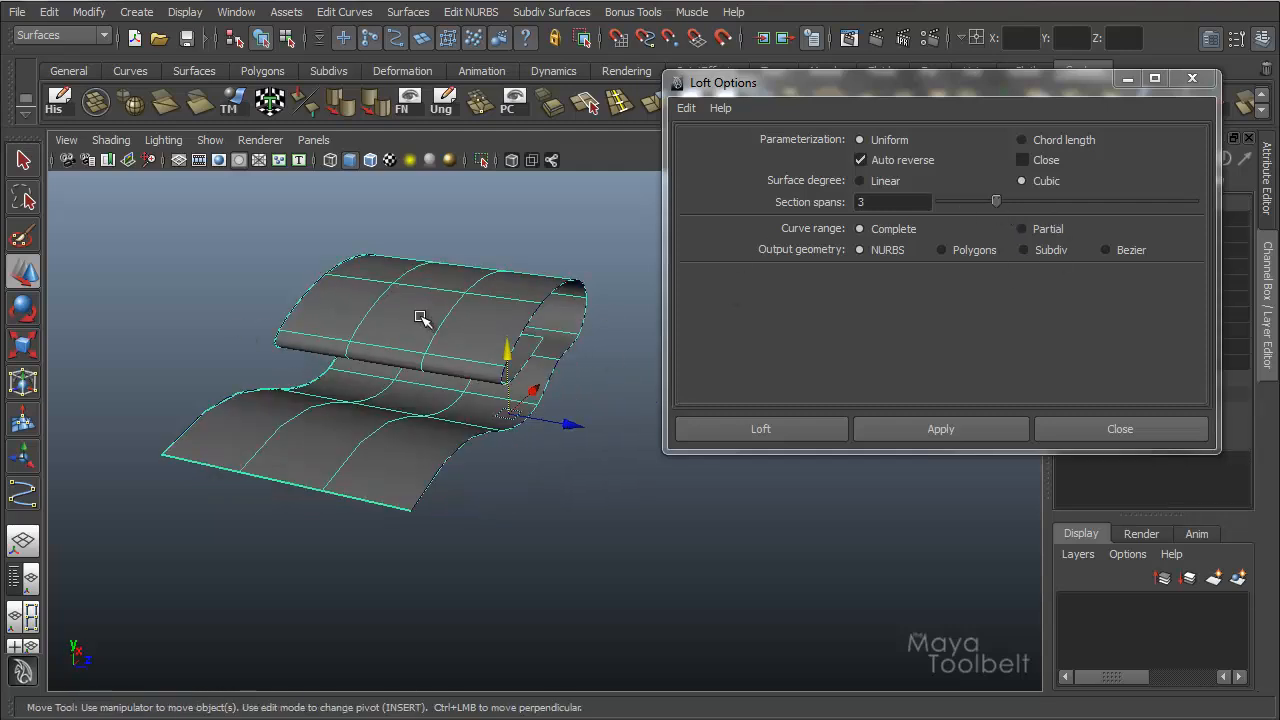
Replace the three-span surface with a one-span loft of the same two curves, and move it to about -30.57 in Z.
{"action": "key", "text": "Delete"}
{"action": "left_click_drag", "start_coordinate": [996, 201], "coordinate": [942, 202]}
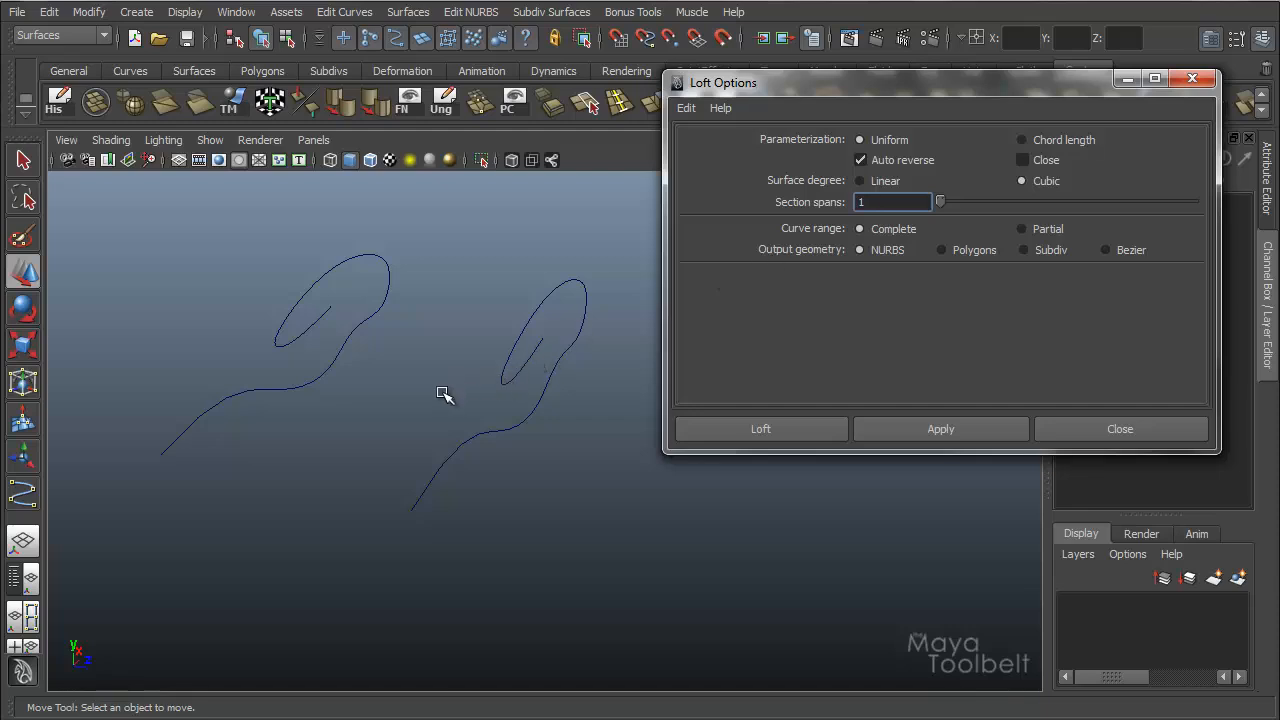
{"action": "left_click_drag", "start_coordinate": [443, 391], "coordinate": [508, 346], "text": "alt"}
{"action": "left_click", "coordinate": [274, 325]}
{"action": "left_click", "coordinate": [525, 372], "text": "shift"}
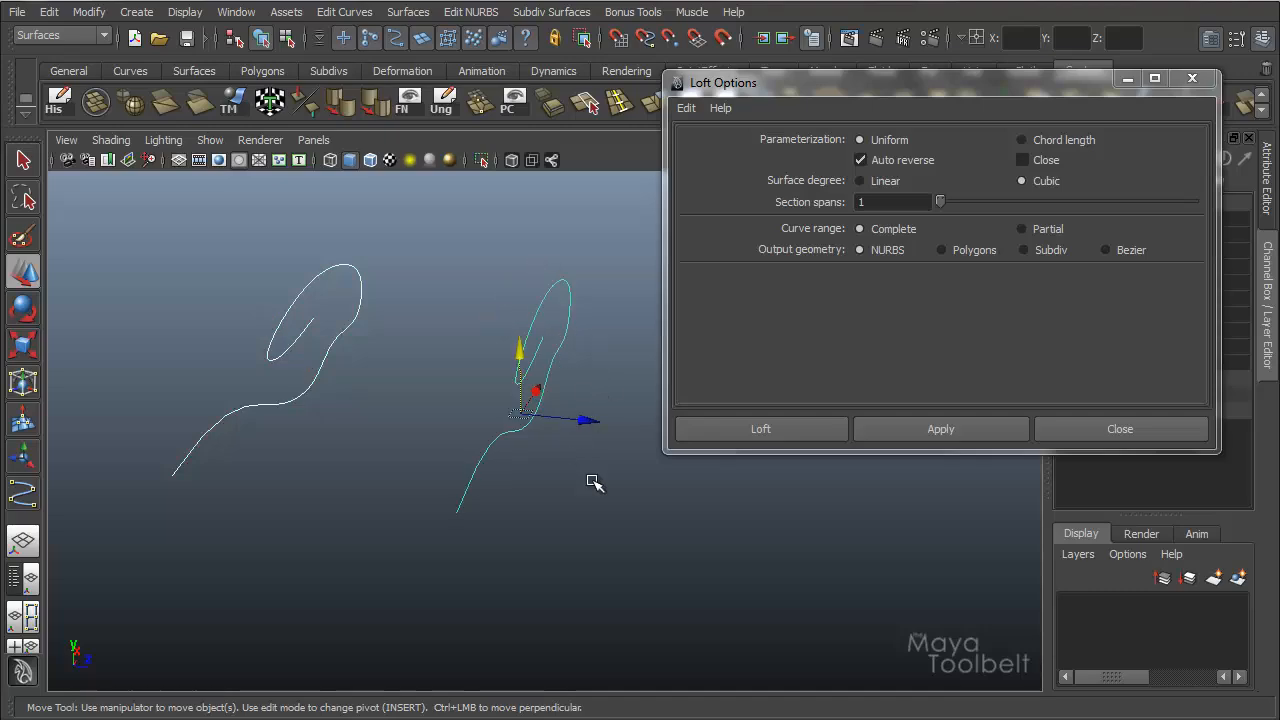
{"action": "left_click", "coordinate": [970, 434]}
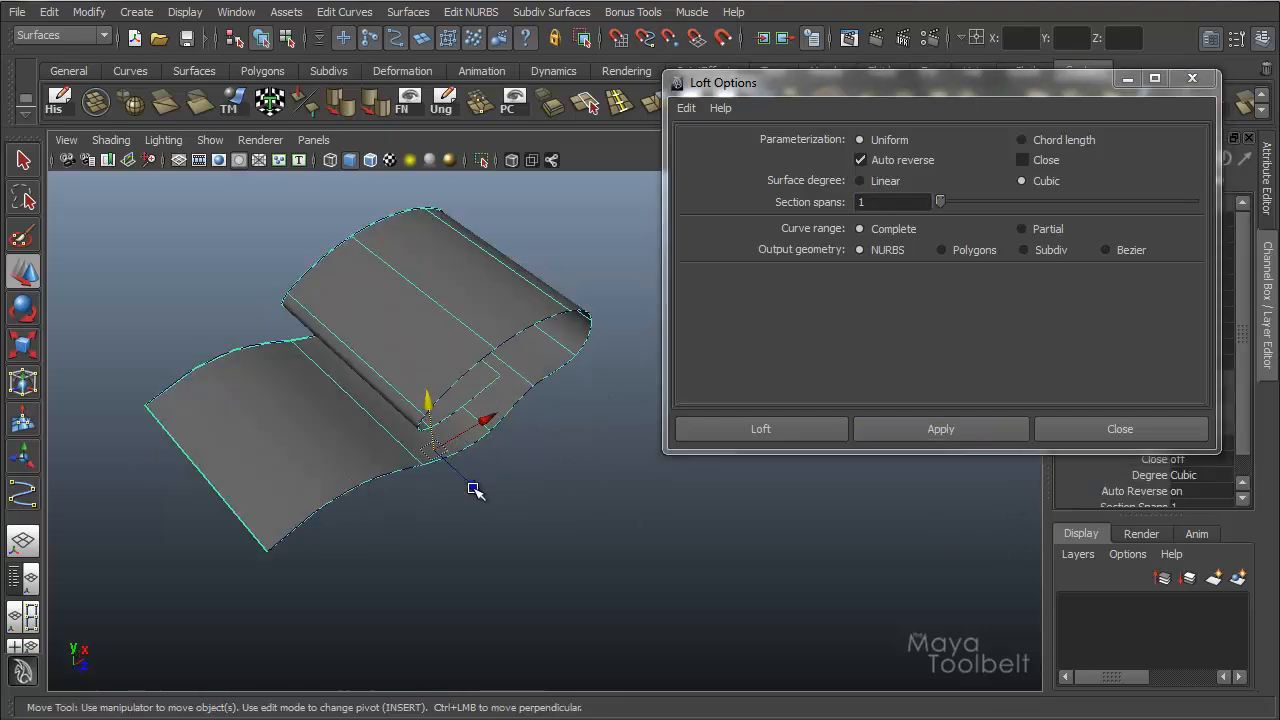
{"action": "left_click_drag", "start_coordinate": [474, 489], "coordinate": [478, 526]}
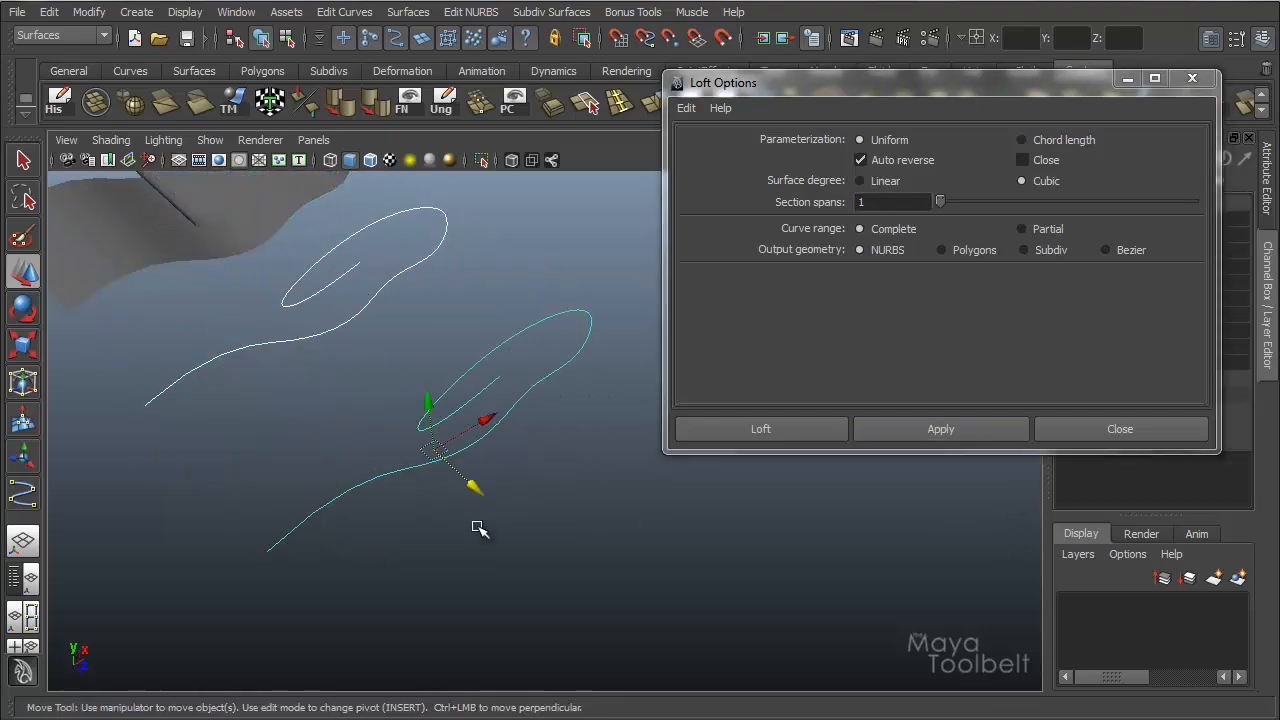
Loft the same two curves again with the curve range set to Partial and clear the options window from view.
{"action": "left_click", "coordinate": [1050, 230]}
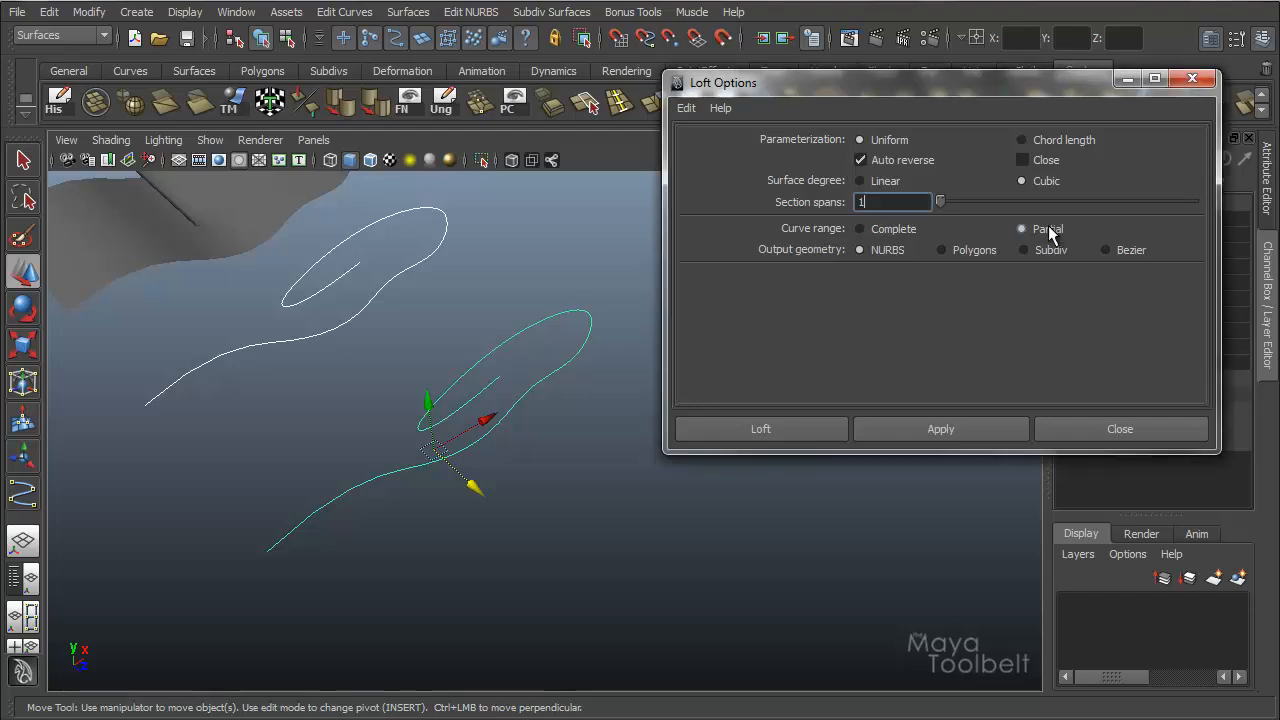
{"action": "left_click", "coordinate": [943, 432]}
{"action": "left_click_drag", "start_coordinate": [594, 429], "coordinate": [552, 296], "text": "alt"}
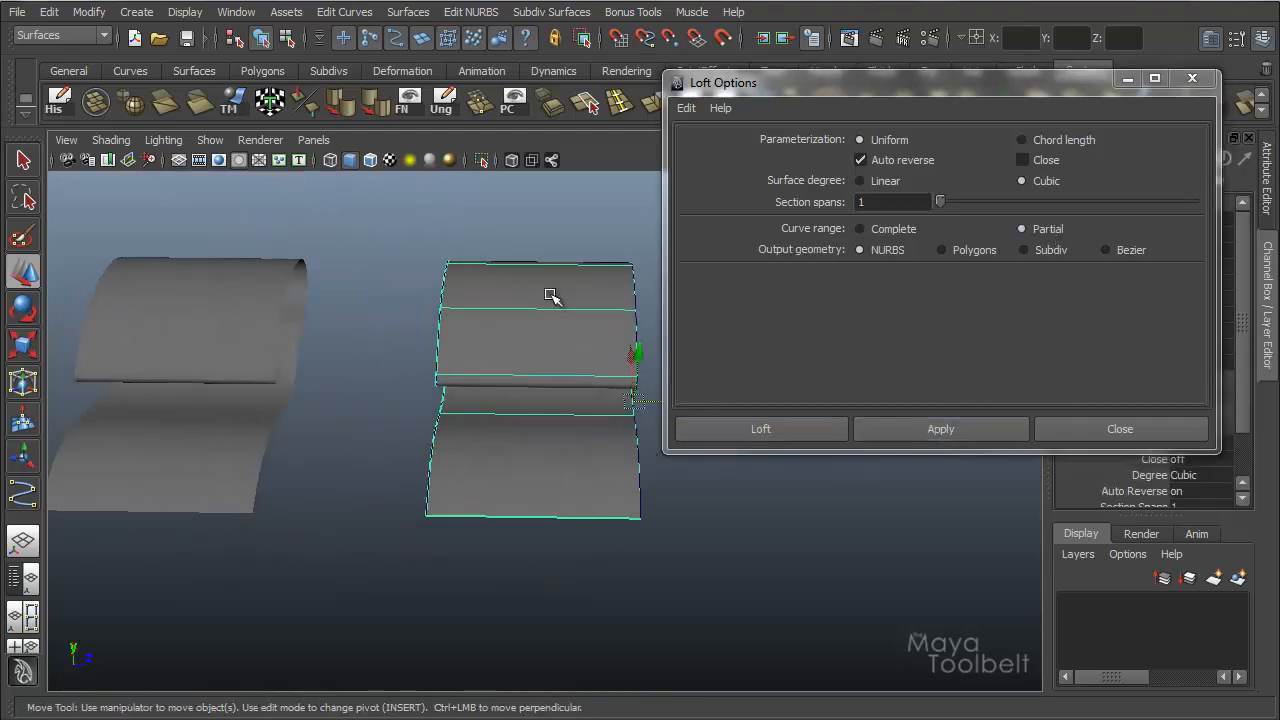
{"action": "left_click", "coordinate": [1128, 79]}
{"action": "left_click_drag", "start_coordinate": [626, 332], "coordinate": [757, 400], "text": "alt"}
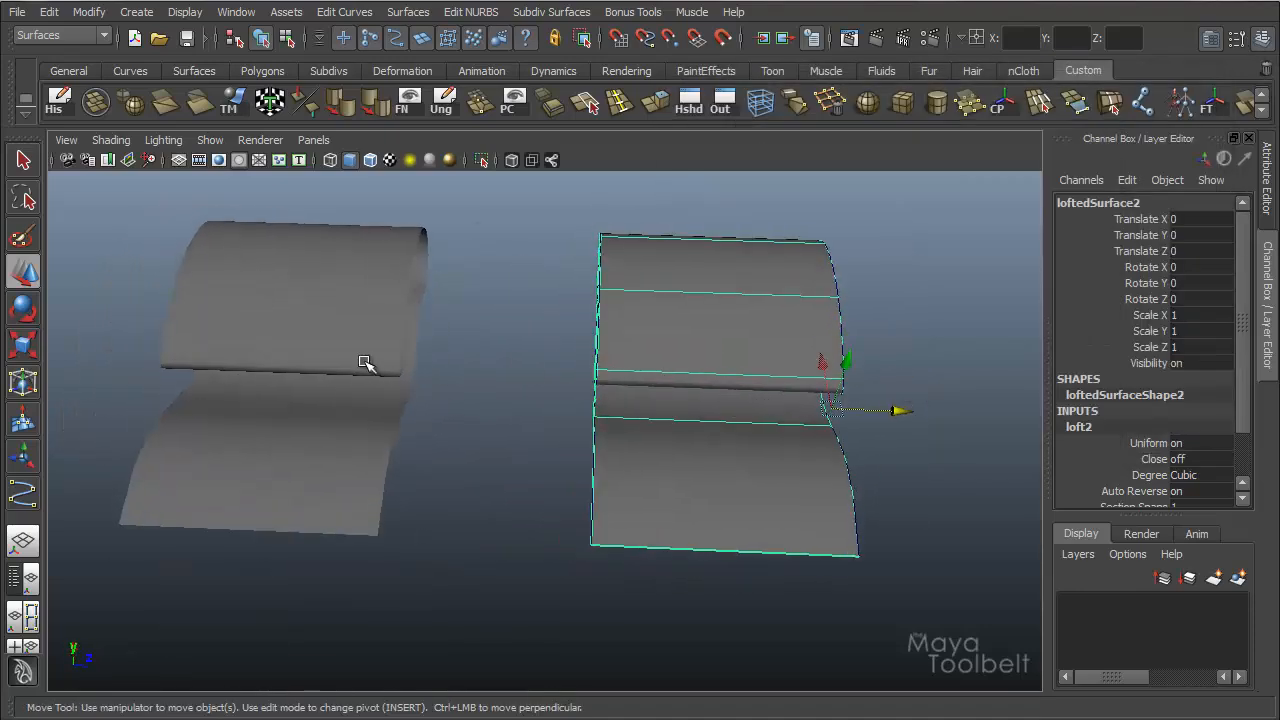
Compare the construction inputs of the Complete-range and Partial-range lofted surfaces.
{"action": "left_click", "coordinate": [335, 318]}
{"action": "left_click", "coordinate": [726, 309]}
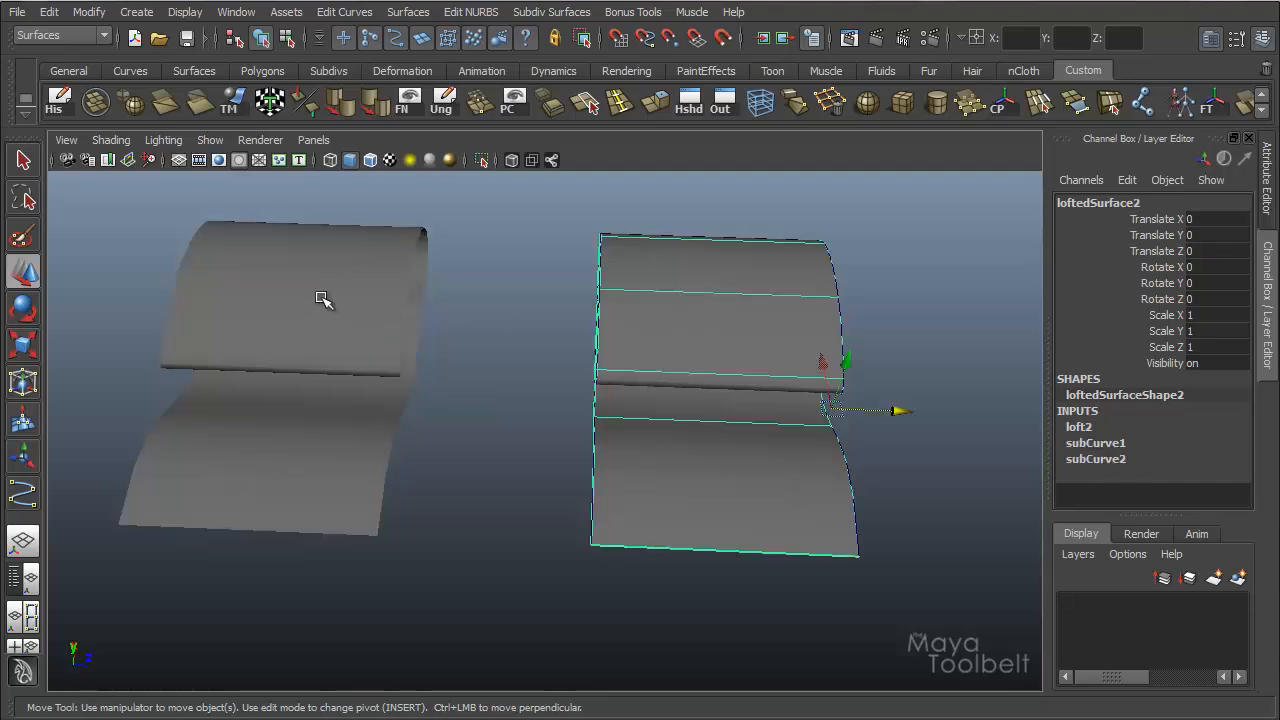
{"action": "left_click", "coordinate": [346, 302]}
{"action": "left_click", "coordinate": [763, 298]}
{"action": "left_click", "coordinate": [295, 302]}
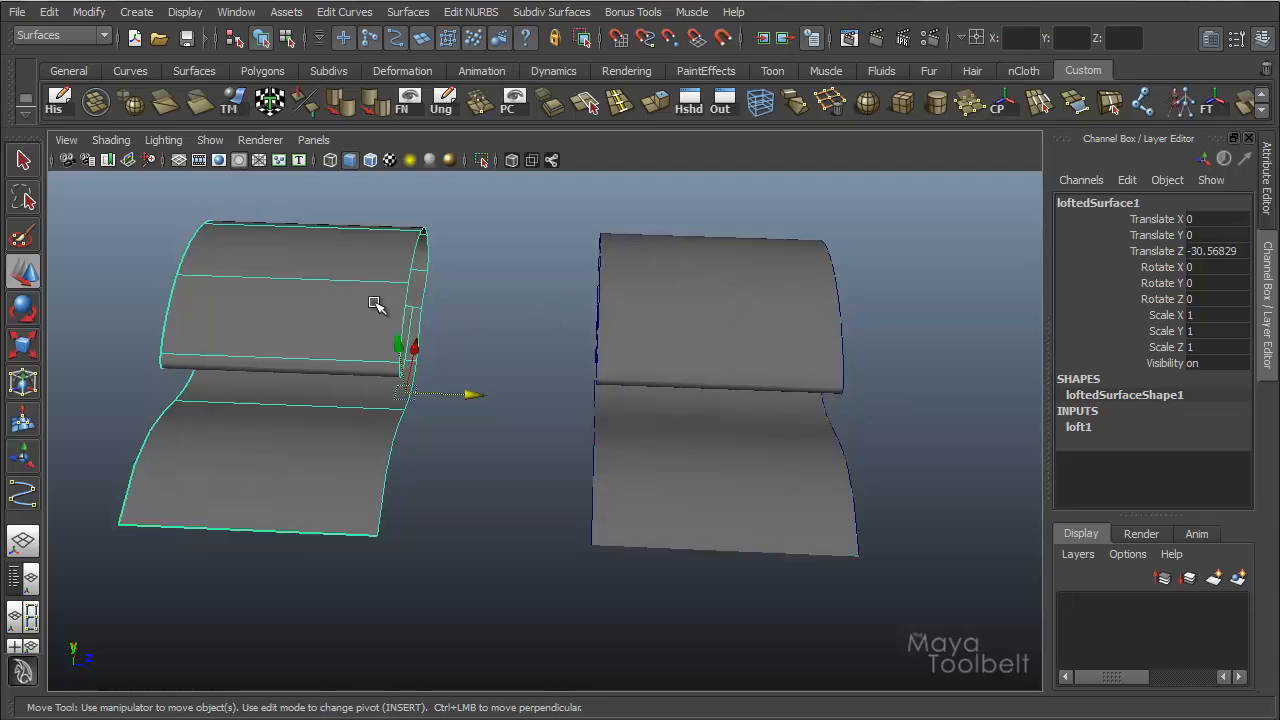
{"action": "left_click", "coordinate": [706, 303]}
{"action": "left_click", "coordinate": [348, 284]}
{"action": "left_click", "coordinate": [688, 278]}
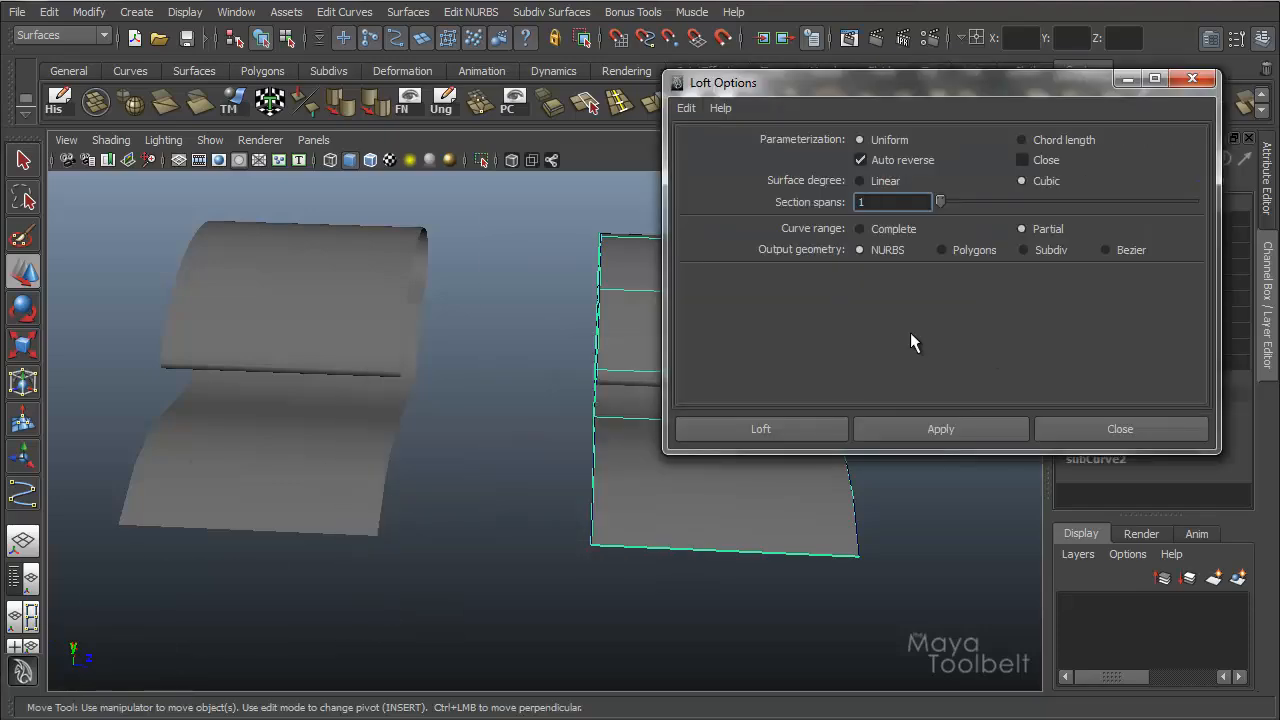
{"action": "left_click", "coordinate": [1127, 79]}
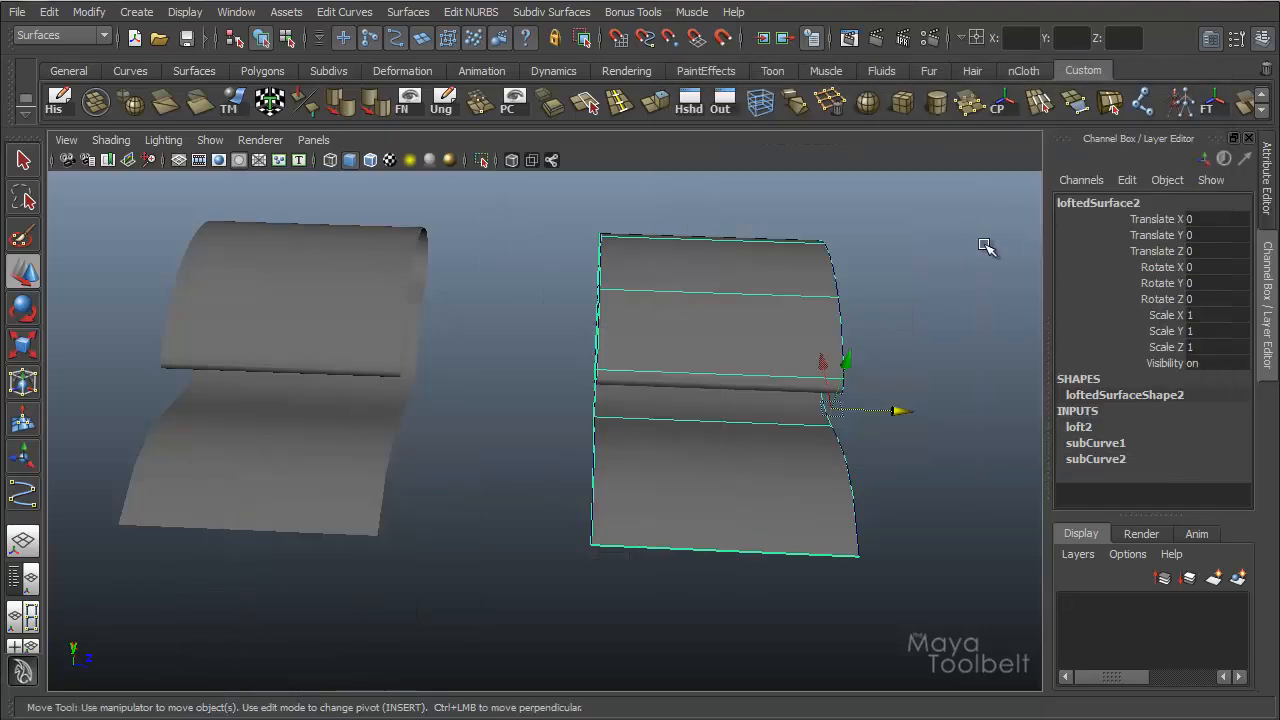
Delete the moved surface that was lofted with the Complete curve range.
{"action": "left_click", "coordinate": [390, 291]}
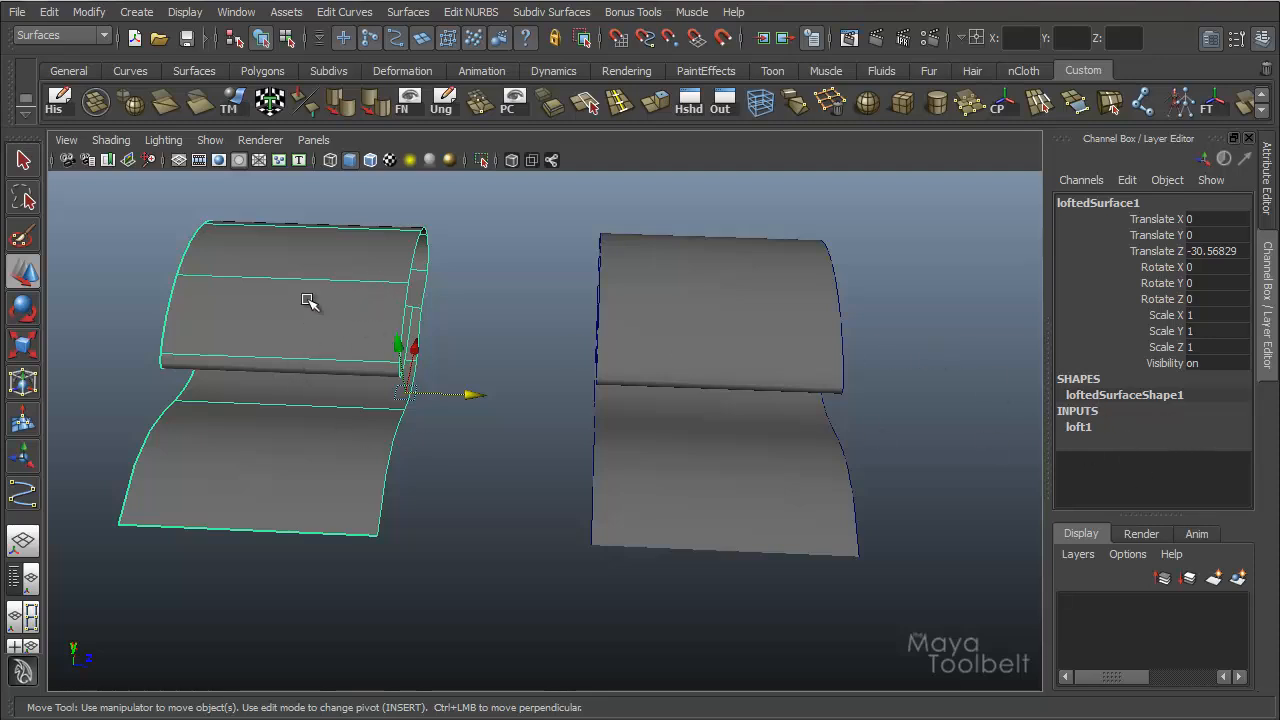
{"action": "left_click_drag", "start_coordinate": [357, 306], "coordinate": [361, 317], "text": "alt"}
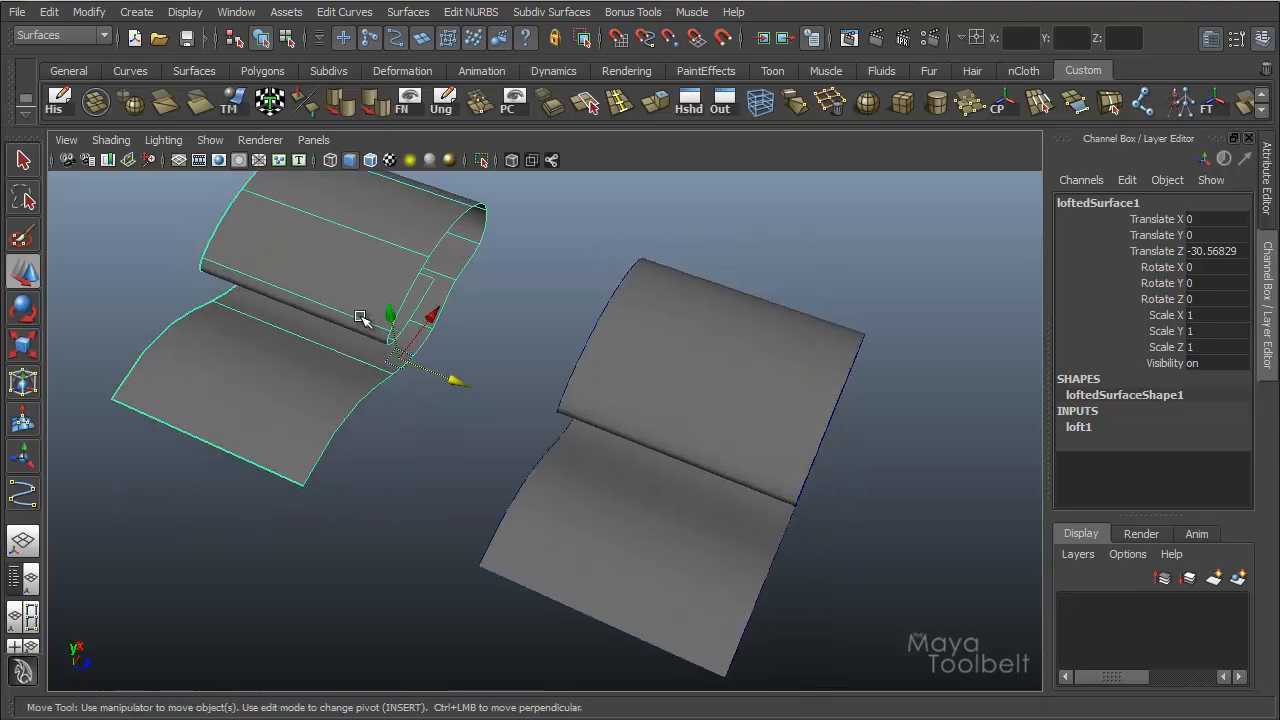
{"action": "key", "text": "Delete"}
Examine the Partial-range surface and the Min Value and Max Value of its subCurve1 and subCurve2 inputs.
{"action": "left_click", "coordinate": [637, 337]}
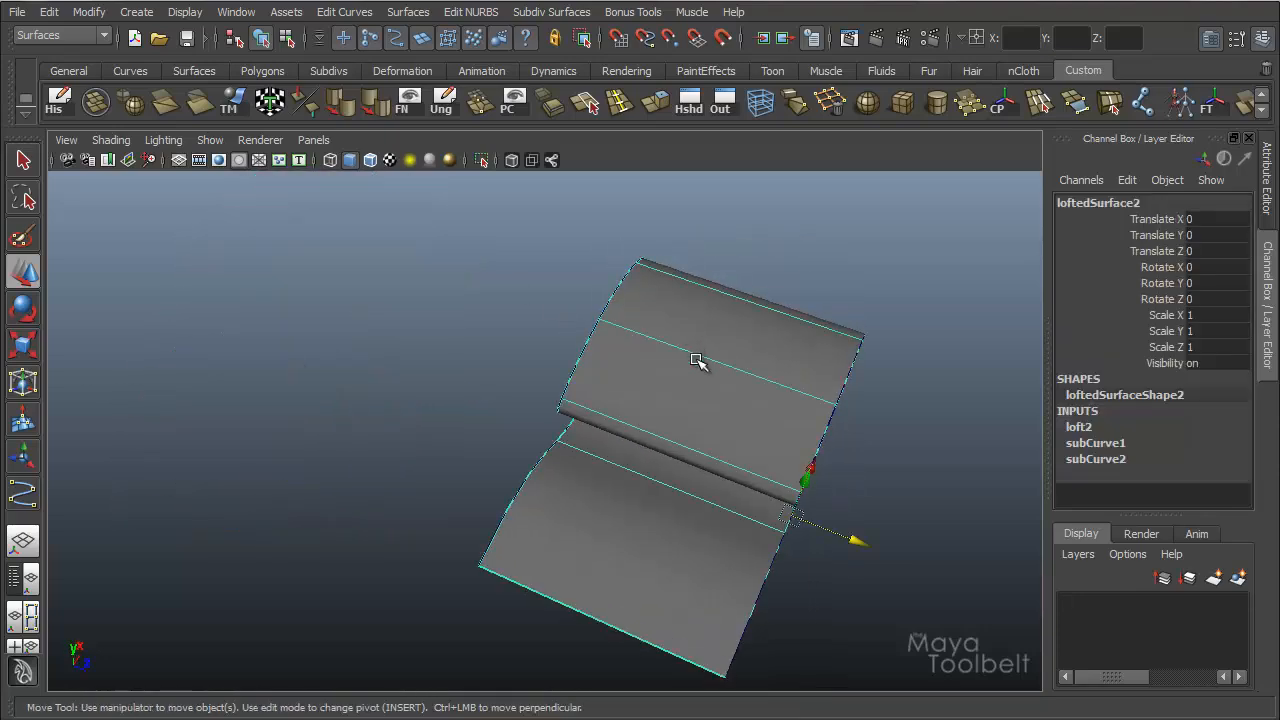
{"action": "middle_click_drag", "start_coordinate": [624, 393], "coordinate": [620, 399], "text": "alt"}
{"action": "left_click_drag", "start_coordinate": [620, 399], "coordinate": [625, 445], "text": "alt"}
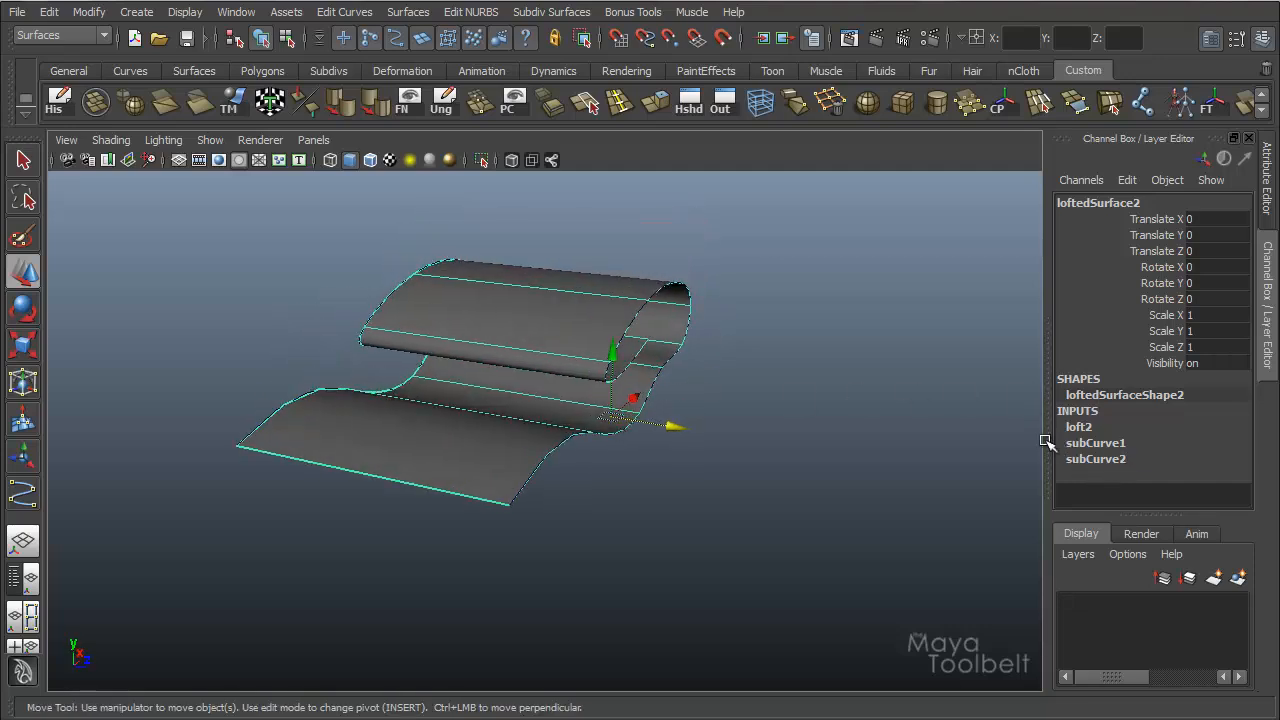
{"action": "left_click_drag", "start_coordinate": [529, 329], "coordinate": [618, 352], "text": "alt"}
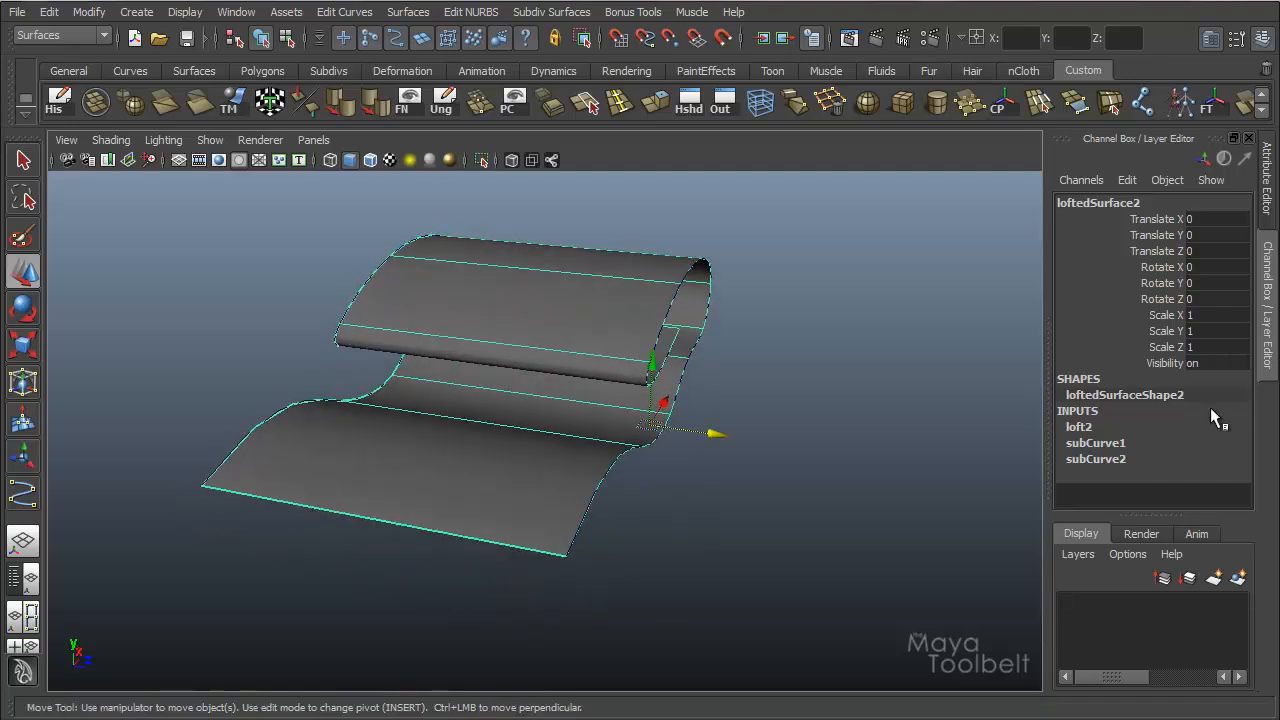
{"action": "left_click", "coordinate": [1127, 440]}
{"action": "left_click", "coordinate": [1101, 483]}
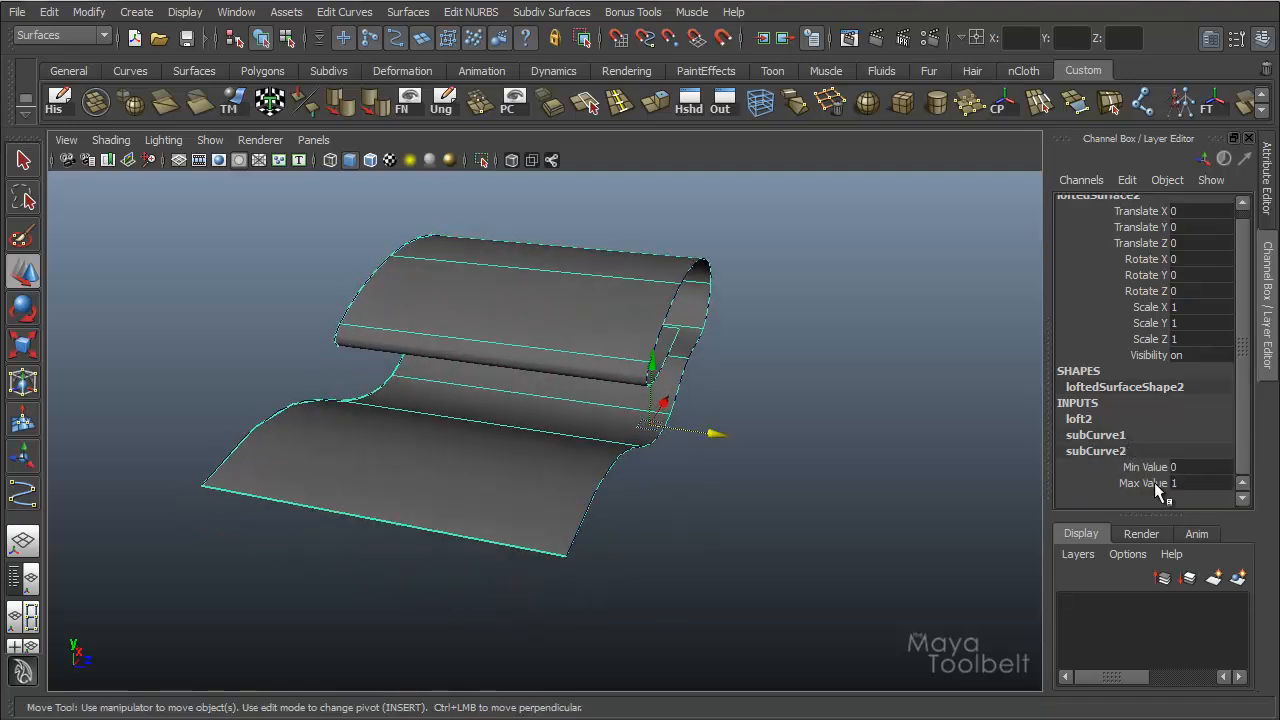
{"action": "left_click", "coordinate": [1118, 437]}
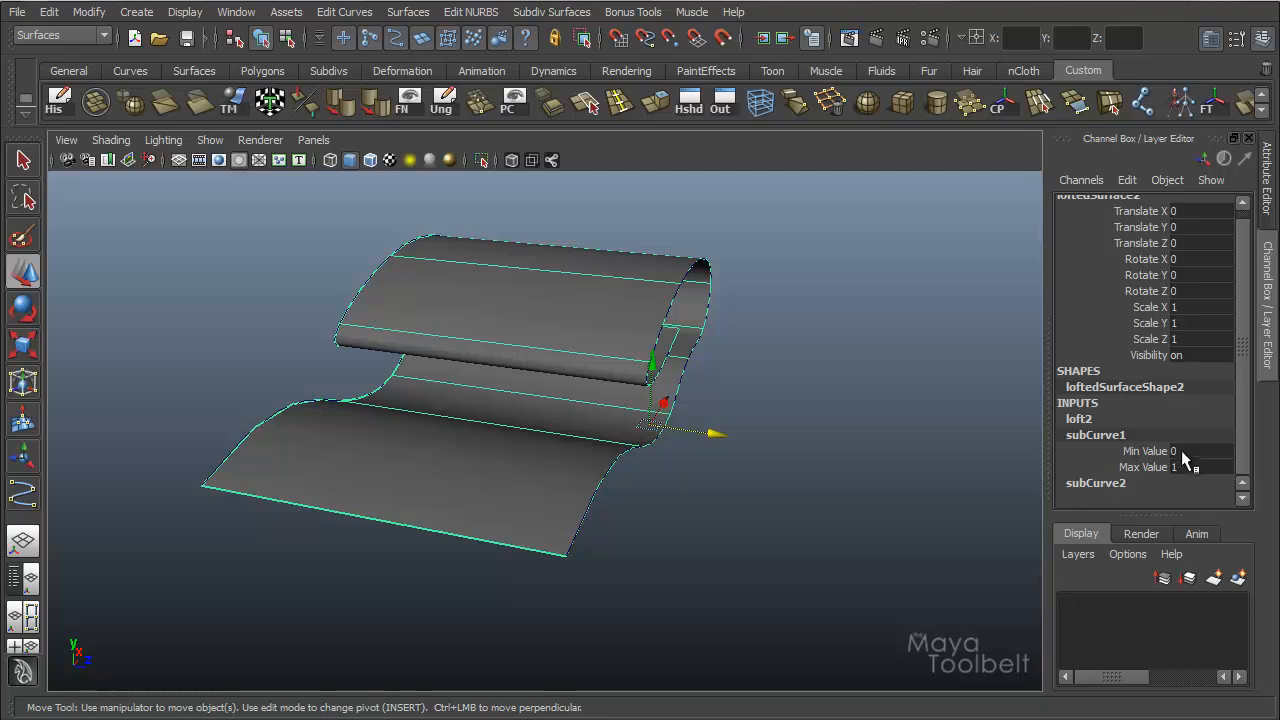
{"action": "left_click", "coordinate": [1108, 485]}
Set subCurve1's Max Value to 0.4 and inspect how the surface follows the shortened part of its curve.
{"action": "left_click", "coordinate": [1110, 436]}
{"action": "left_click", "coordinate": [1145, 466]}
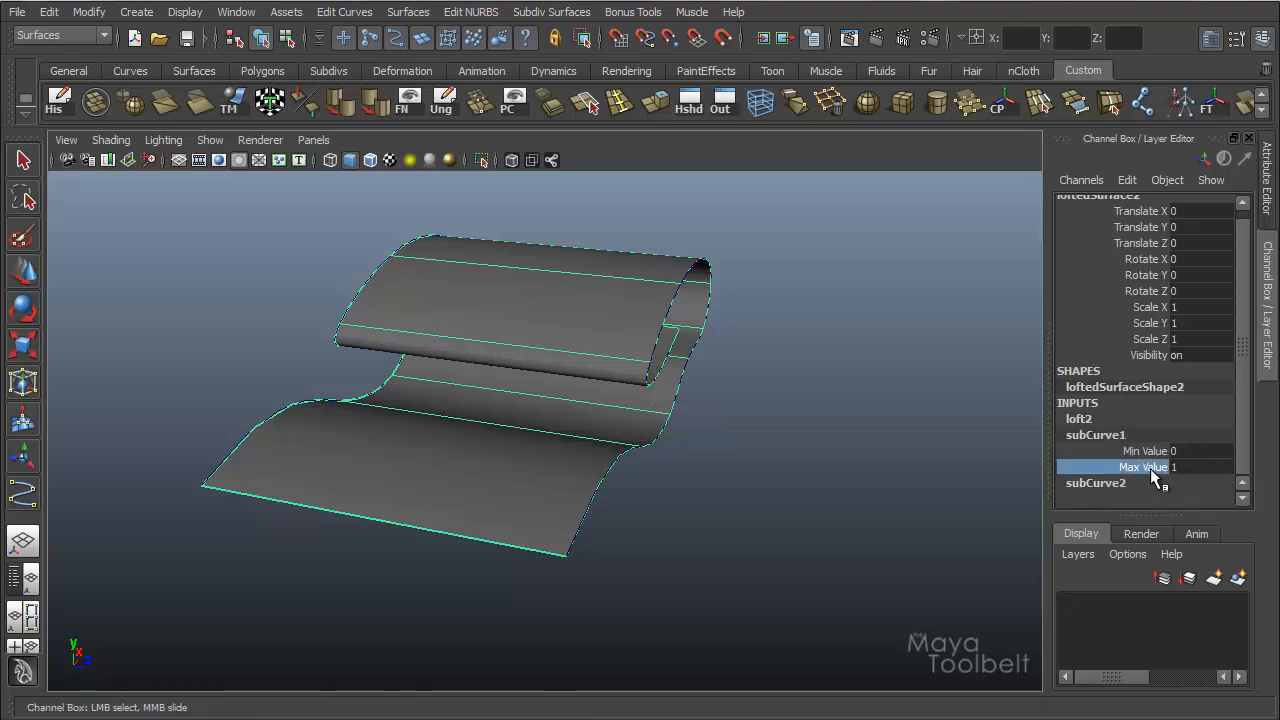
{"action": "left_click_drag", "start_coordinate": [737, 437], "coordinate": [766, 429], "text": "alt"}
{"action": "middle_click_drag", "start_coordinate": [766, 429], "coordinate": [761, 429]}
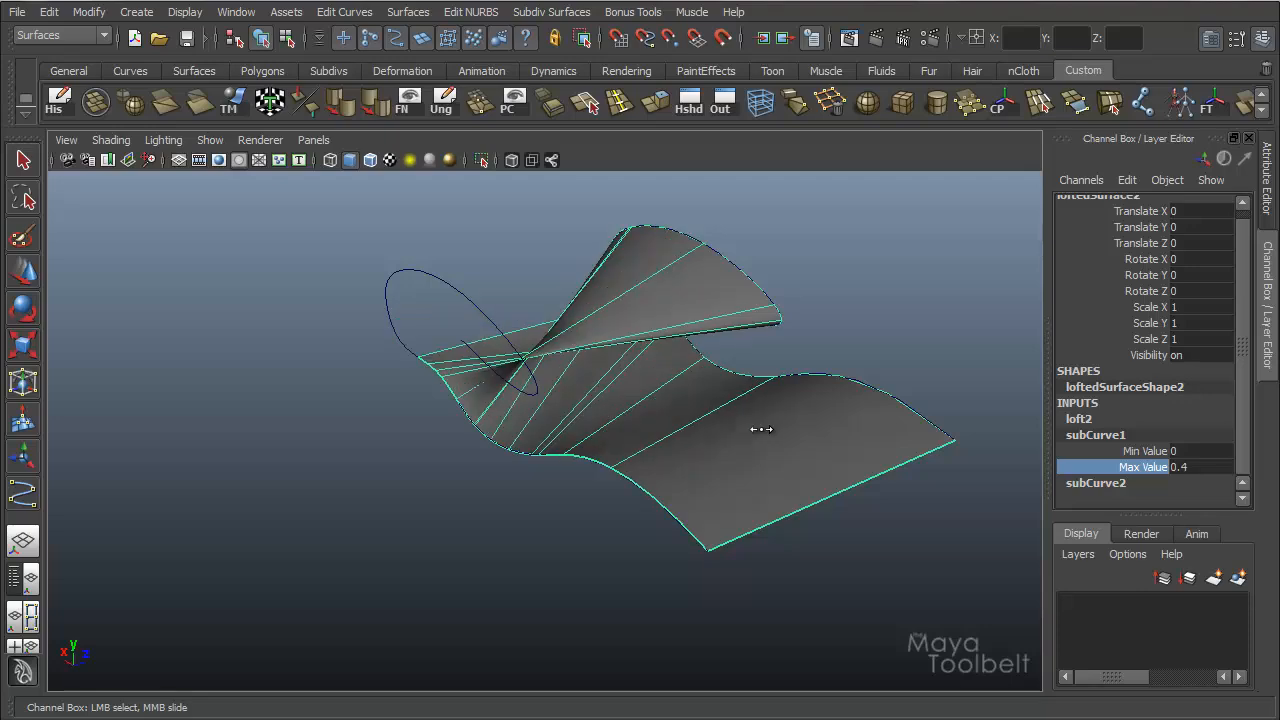
{"action": "left_click_drag", "start_coordinate": [643, 429], "coordinate": [565, 400], "text": "alt"}
{"action": "right_click_drag", "start_coordinate": [565, 400], "coordinate": [676, 402], "text": "alt"}
{"action": "left_click_drag", "start_coordinate": [676, 402], "coordinate": [628, 462], "text": "alt"}
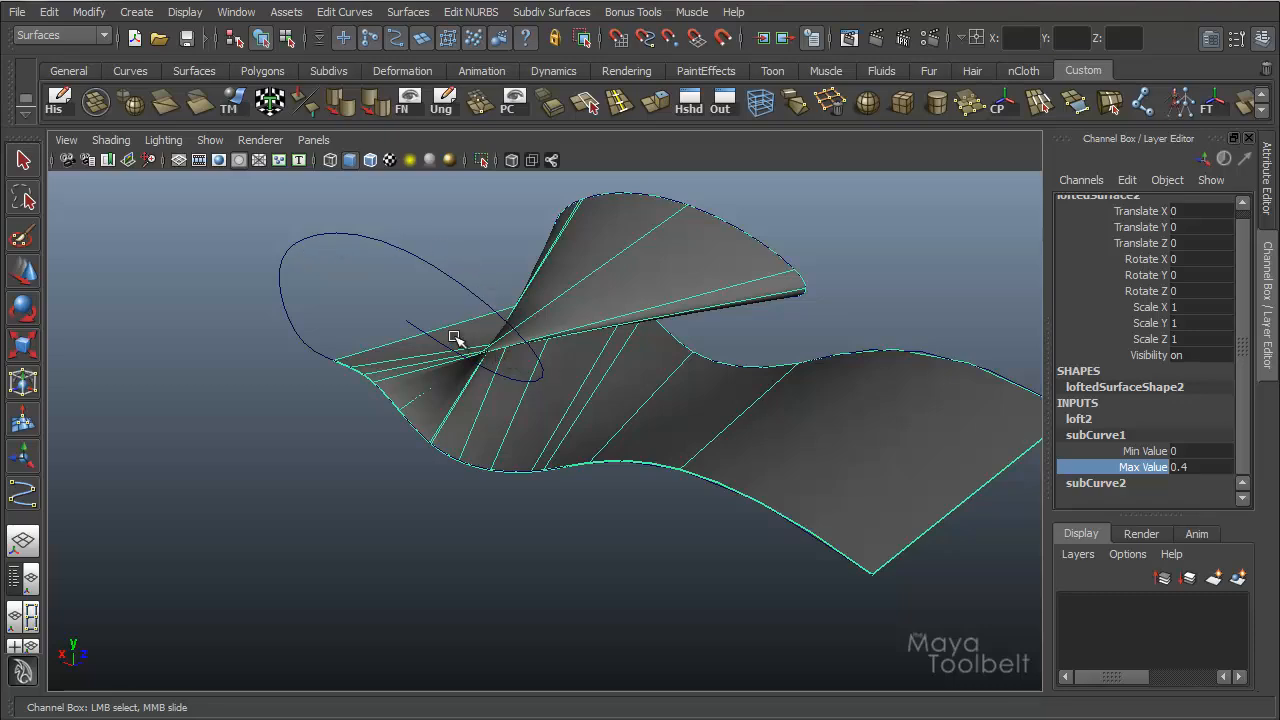
{"action": "mouse_move", "coordinate": [366, 323]}
{"action": "left_mouse_down", "text": "alt"}
{"action": "mouse_move", "coordinate": [364, 309]}
{"action": "mouse_move", "coordinate": [374, 314]}
{"action": "left_mouse_up", "text": "alt"}
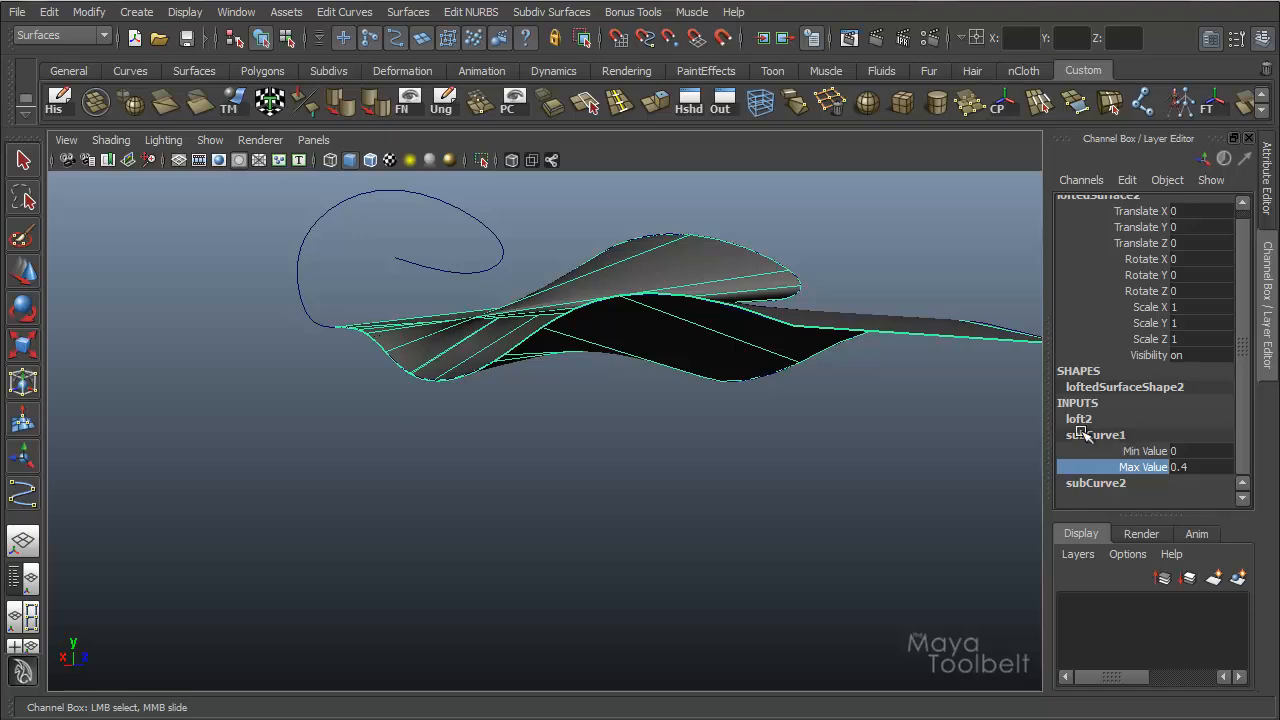
{"action": "left_click_drag", "start_coordinate": [529, 430], "coordinate": [480, 340], "text": "alt"}
Set subCurve2's Min Value to 0.08 and view the altered surface from another angle.
{"action": "left_click", "coordinate": [1097, 483]}
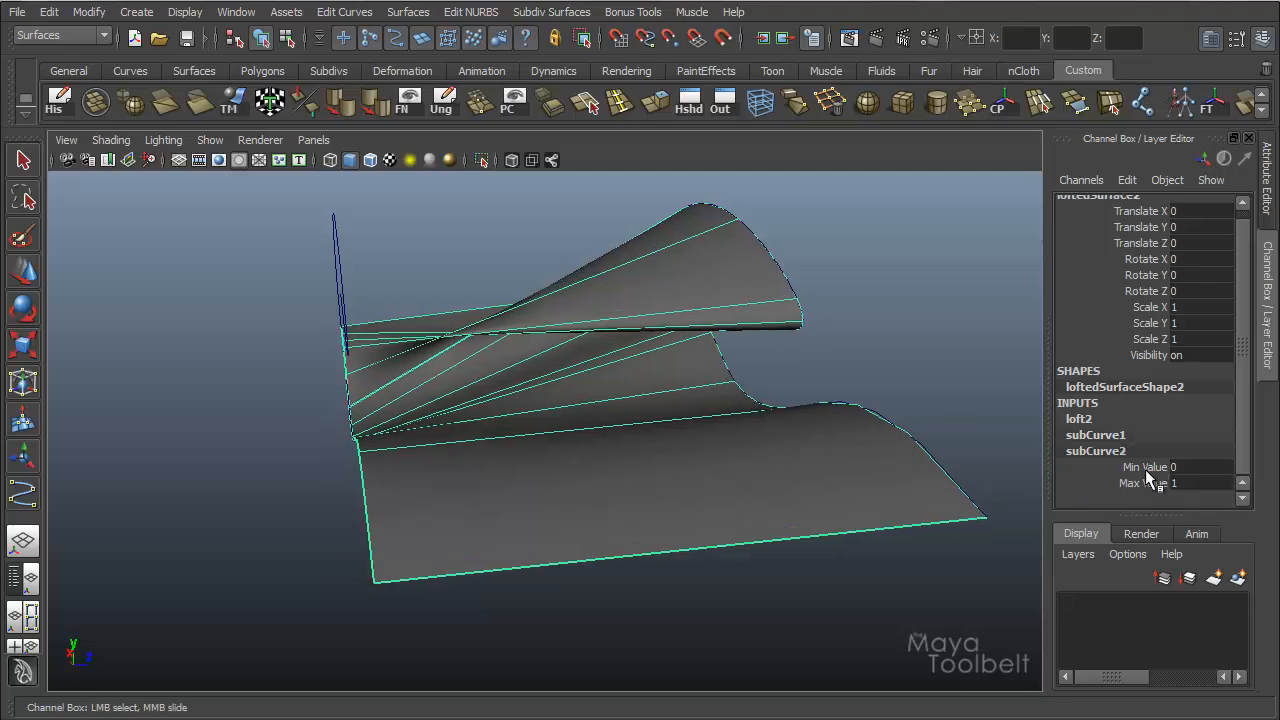
{"action": "left_click", "coordinate": [1140, 467]}
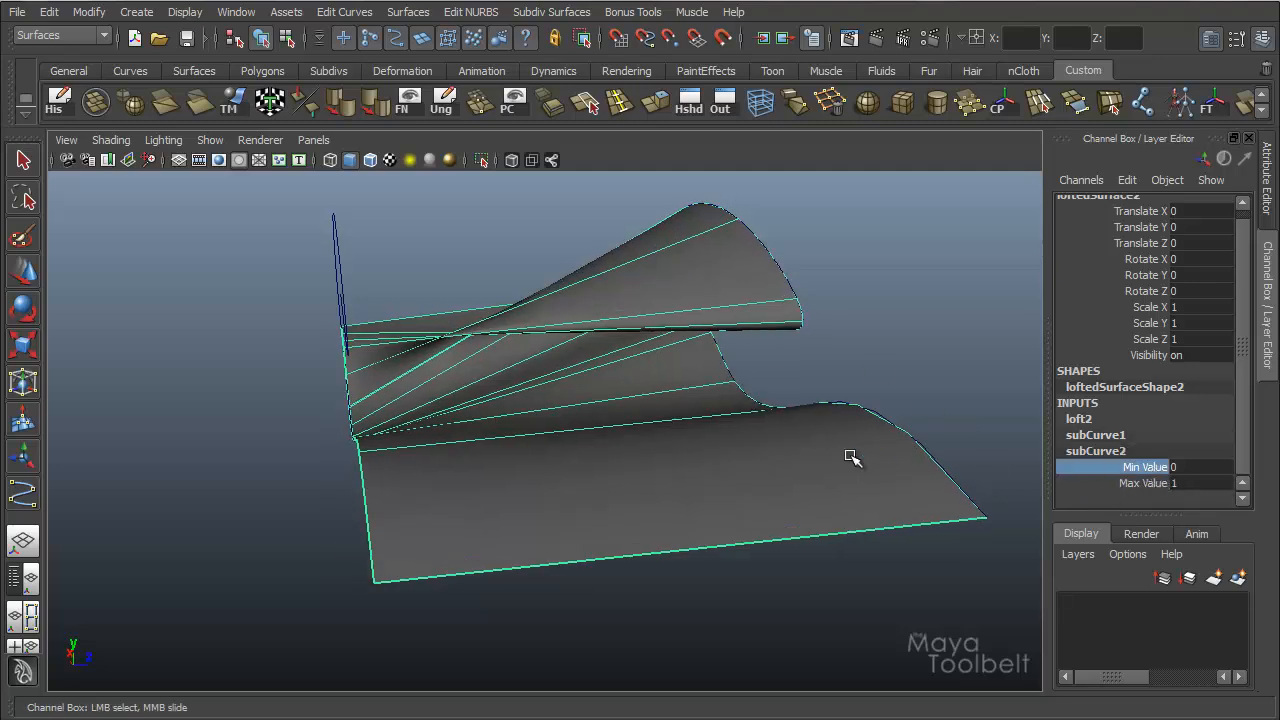
{"action": "left_click_drag", "start_coordinate": [851, 457], "coordinate": [843, 477], "text": "alt"}
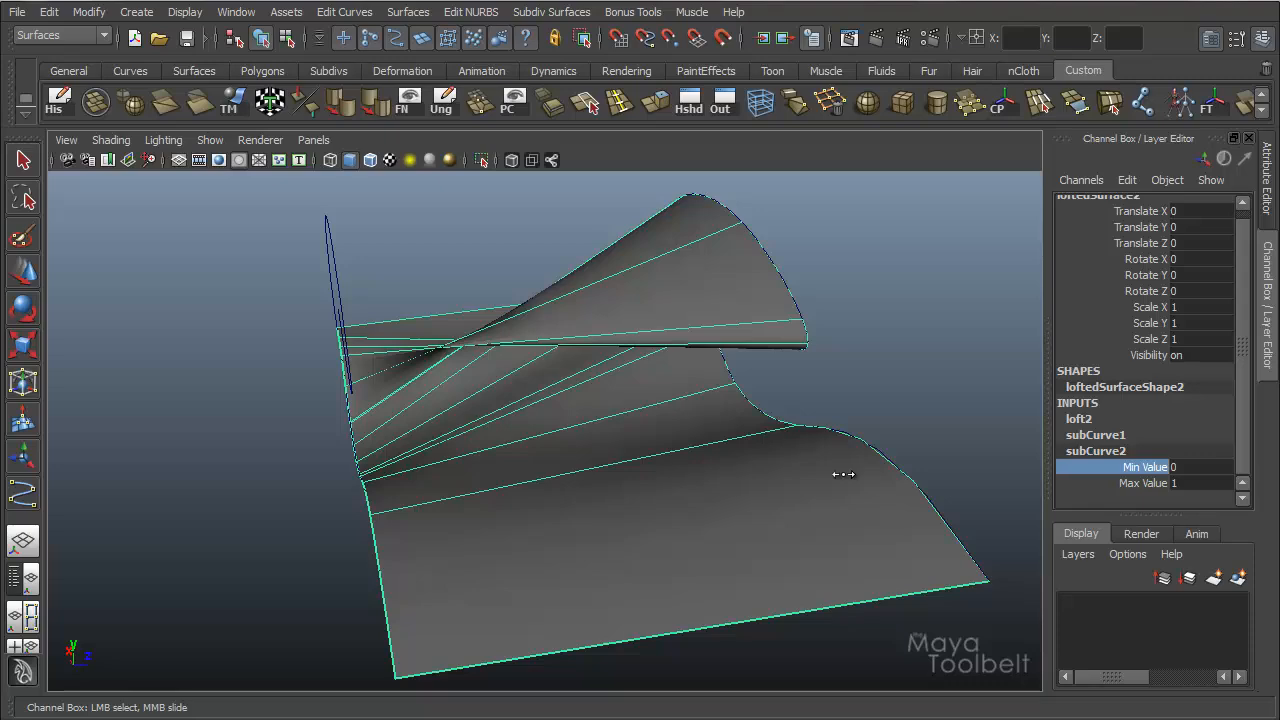
{"action": "middle_click_drag", "start_coordinate": [843, 474], "coordinate": [823, 484]}
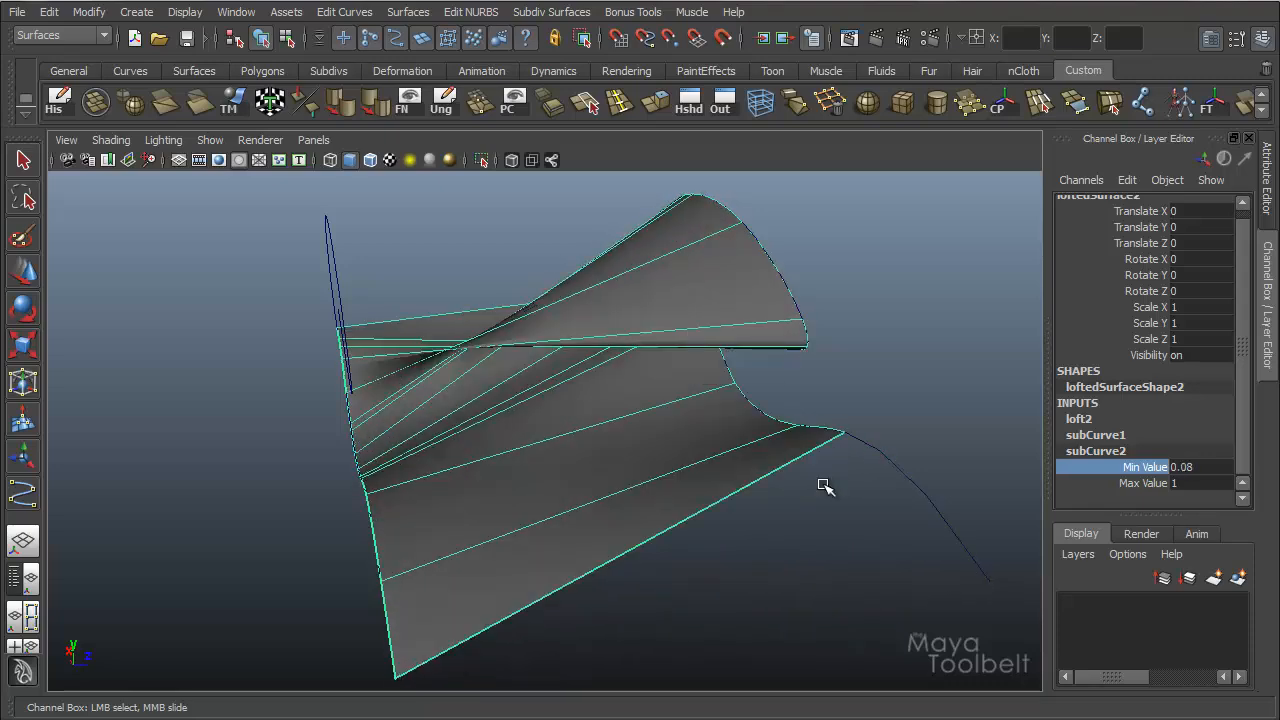
{"action": "left_click_drag", "start_coordinate": [825, 486], "coordinate": [918, 398], "text": "alt"}
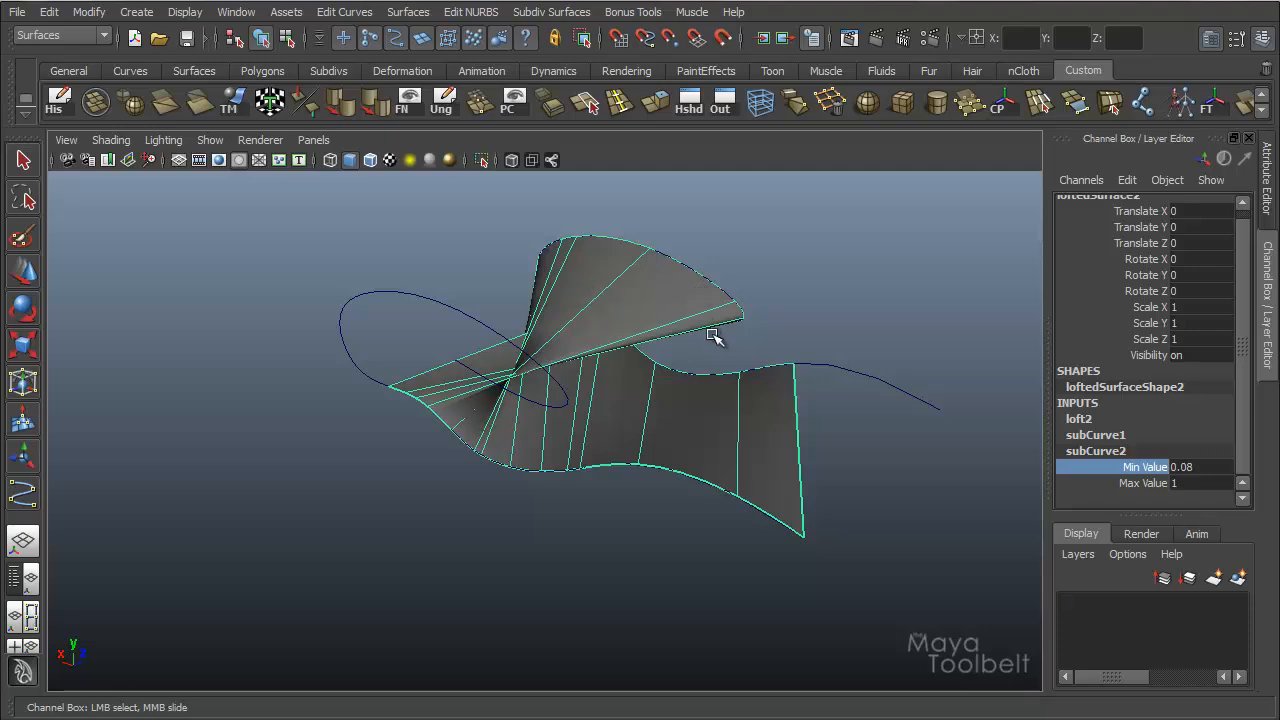
Set subCurve1's Min Value to 0.11 so the lofted surface starts further along the first curve.
{"action": "left_click_drag", "start_coordinate": [716, 337], "coordinate": [660, 374], "text": "alt"}
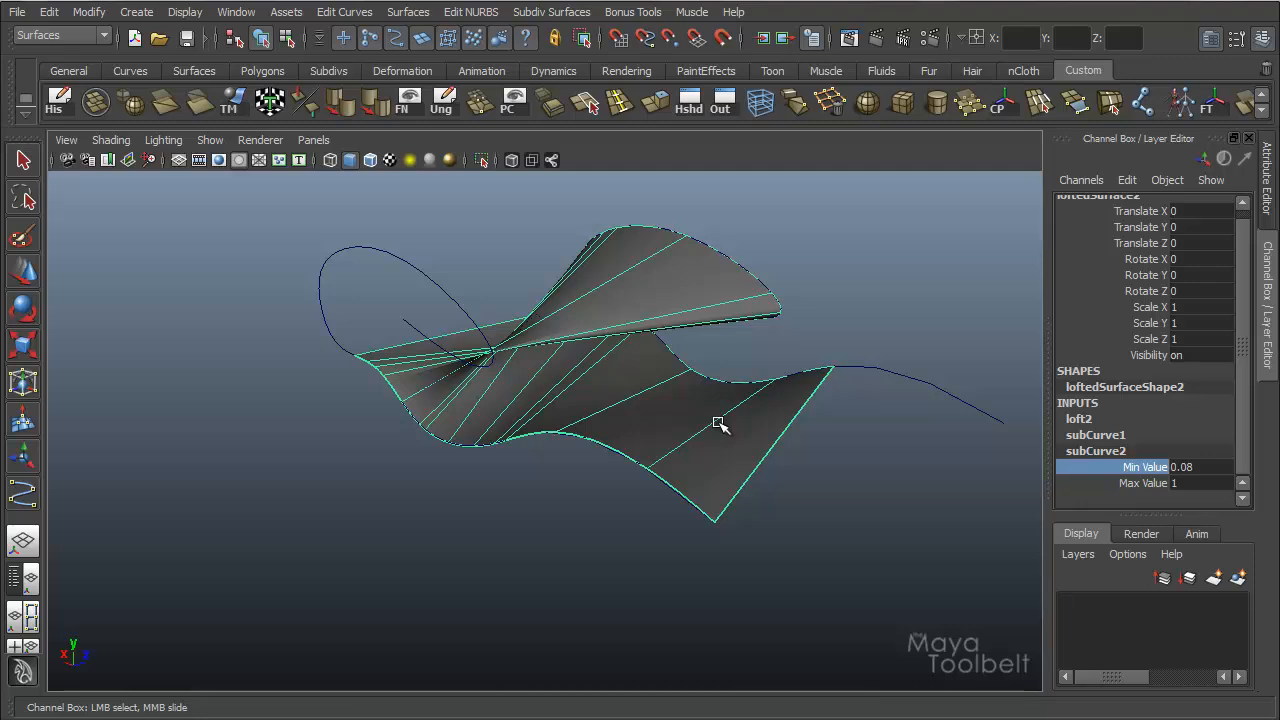
{"action": "left_click_drag", "start_coordinate": [716, 428], "coordinate": [662, 470], "text": "alt"}
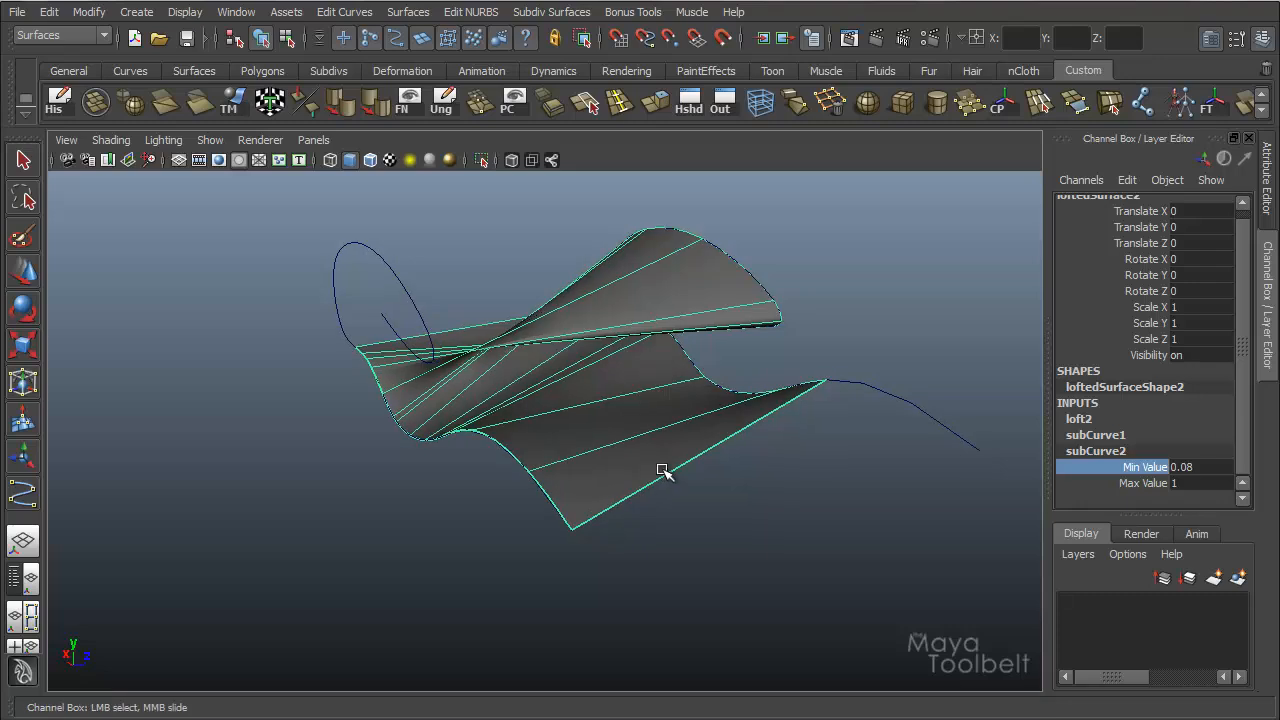
{"action": "left_click", "coordinate": [1083, 437]}
{"action": "left_click", "coordinate": [1145, 467]}
{"action": "left_click", "coordinate": [1125, 451]}
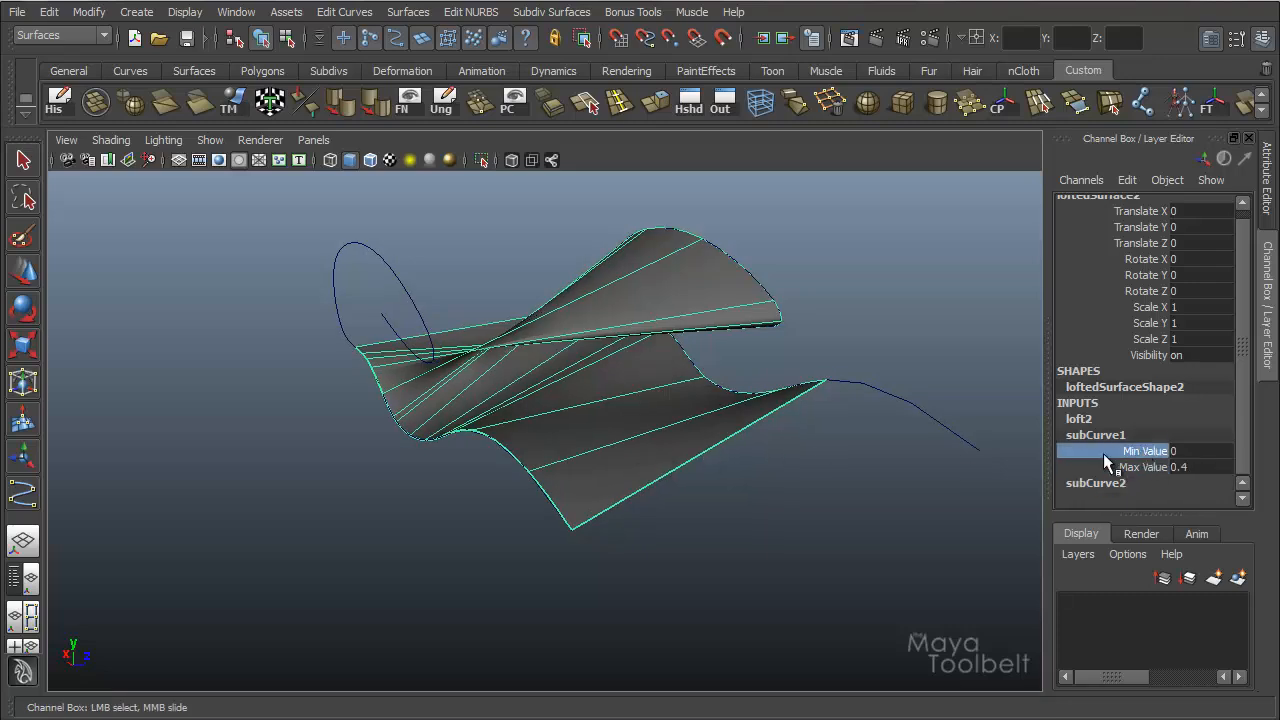
{"action": "left_click_drag", "start_coordinate": [565, 468], "coordinate": [635, 460], "text": "alt"}
{"action": "mouse_move", "coordinate": [632, 462]}
{"action": "middle_mouse_down"}
{"action": "mouse_move", "coordinate": [646, 461]}
{"action": "mouse_move", "coordinate": [636, 466]}
{"action": "middle_mouse_up"}
{"action": "left_click_drag", "start_coordinate": [637, 486], "coordinate": [735, 497], "text": "alt"}
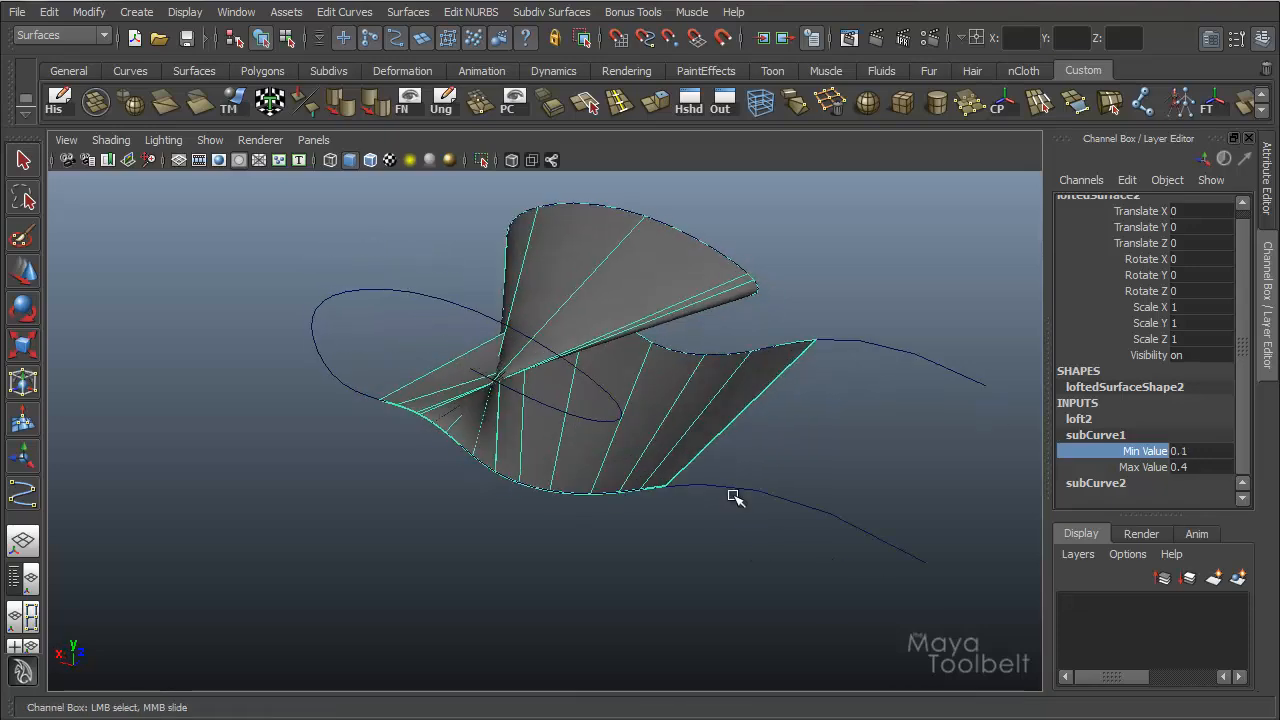
{"action": "middle_click_drag", "start_coordinate": [735, 497], "coordinate": [736, 496]}
Reduce subCurve1's Max Value to 0.29 to shorten the surface's span along the first curve.
{"action": "left_click", "coordinate": [1145, 467]}
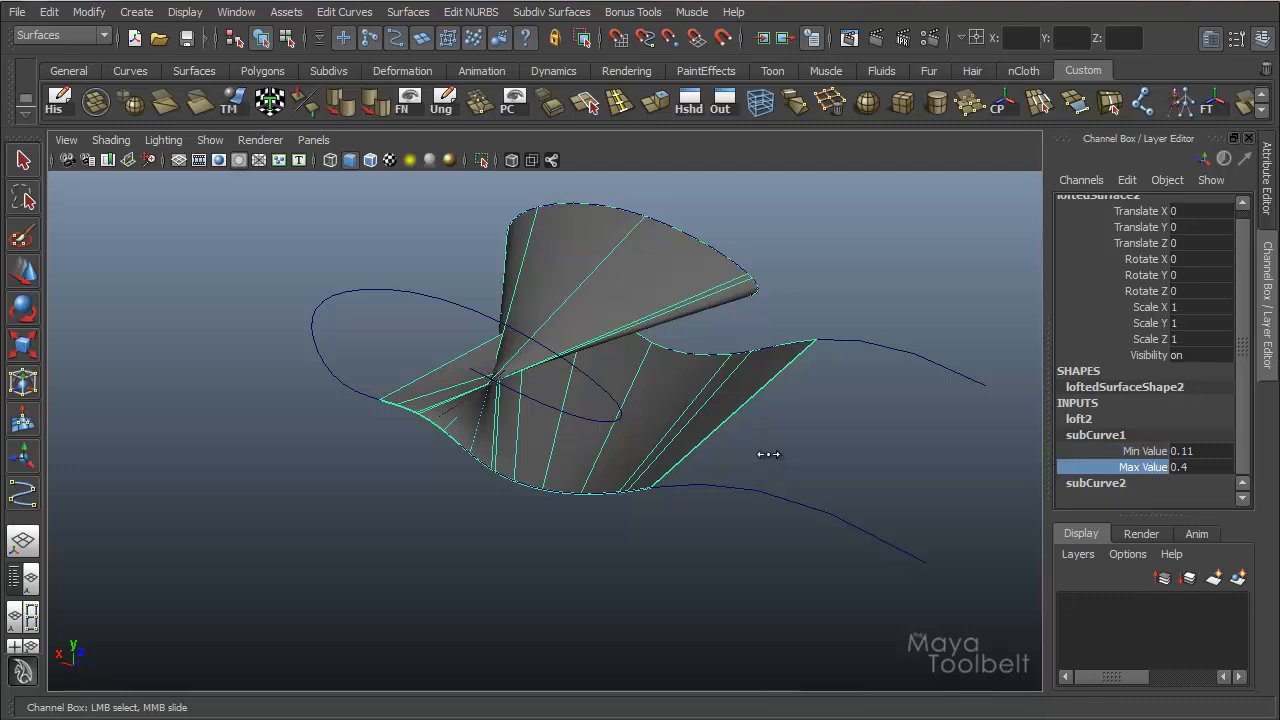
{"action": "middle_click_drag", "start_coordinate": [766, 451], "coordinate": [756, 455]}
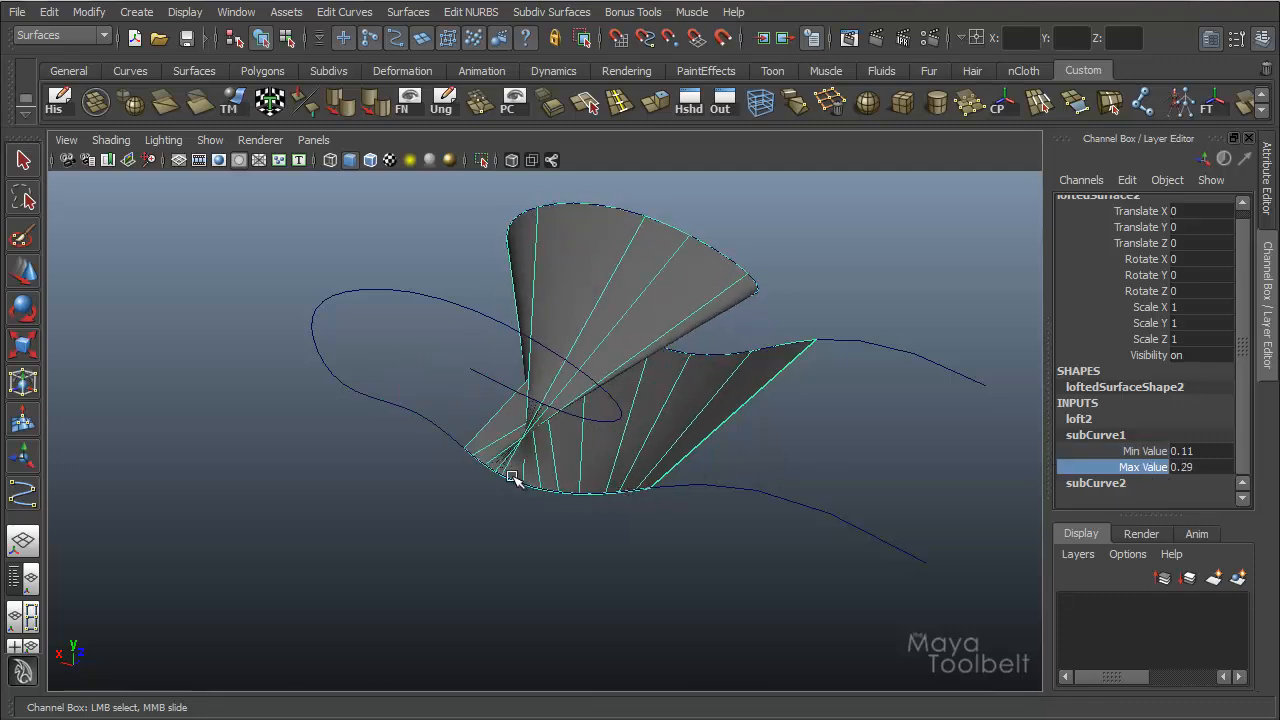
{"action": "left_click_drag", "start_coordinate": [866, 377], "coordinate": [1030, 472], "text": "alt"}
Reduce subCurve2's Max Value to 0.33 to limit the surface's span along the second curve.
{"action": "left_click", "coordinate": [1085, 485]}
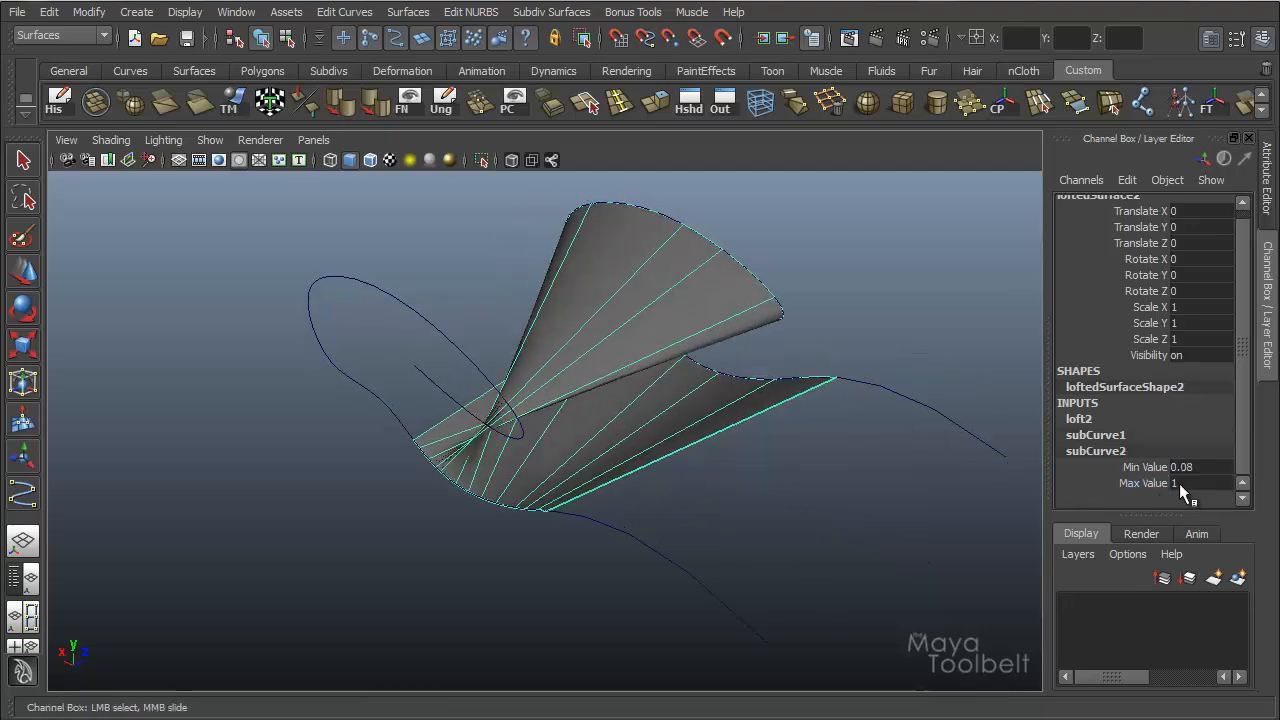
{"action": "left_click", "coordinate": [1140, 484]}
{"action": "middle_click_drag", "start_coordinate": [900, 457], "coordinate": [834, 480]}
{"action": "left_click_drag", "start_coordinate": [834, 480], "coordinate": [770, 500], "text": "alt"}
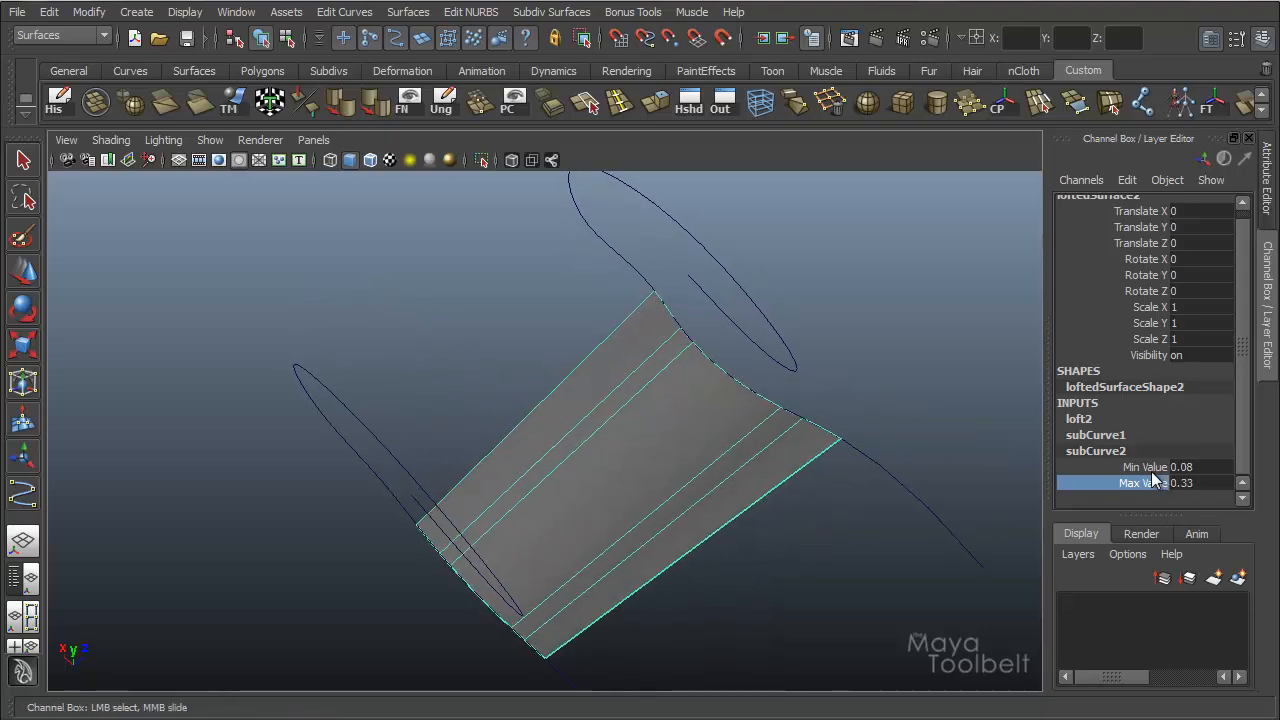
Set subCurve2's Min Value to 0.11 and inspect the shortened lofted surface between both curves from several angles.
{"action": "left_click", "coordinate": [1145, 467]}
{"action": "middle_click_drag", "start_coordinate": [783, 491], "coordinate": [786, 491]}
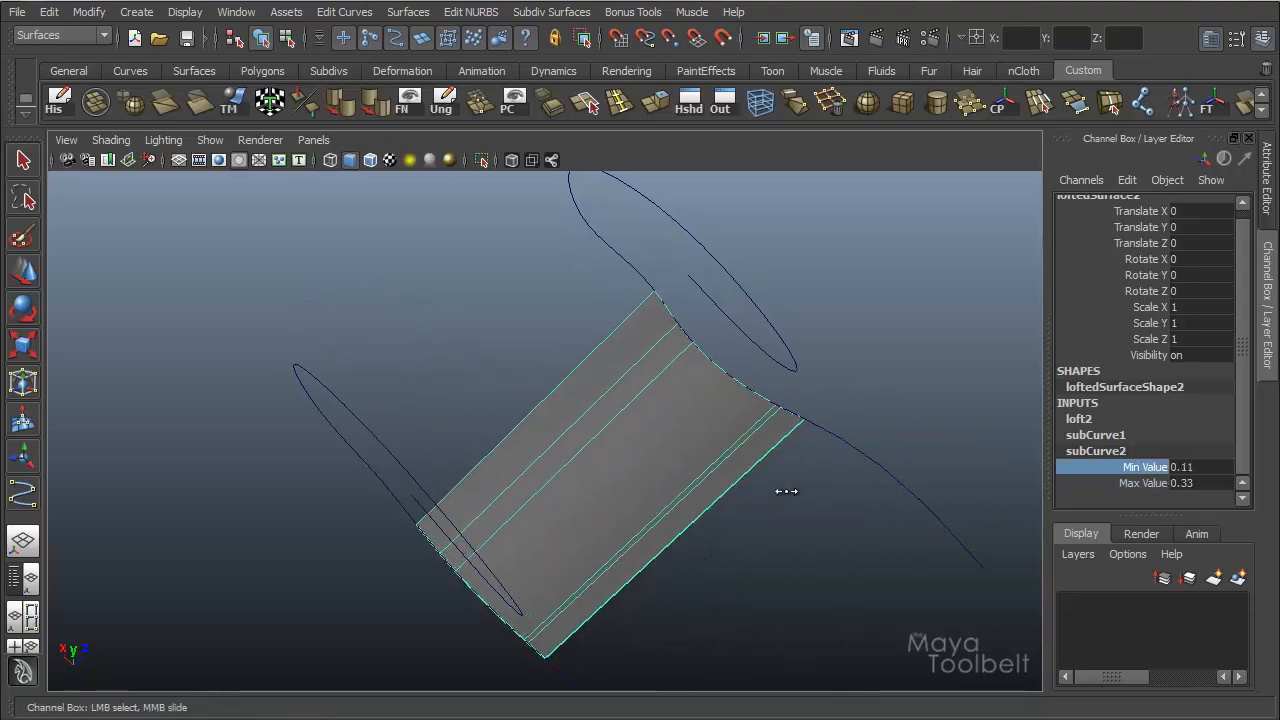
{"action": "left_click_drag", "start_coordinate": [787, 493], "coordinate": [707, 380], "text": "alt"}
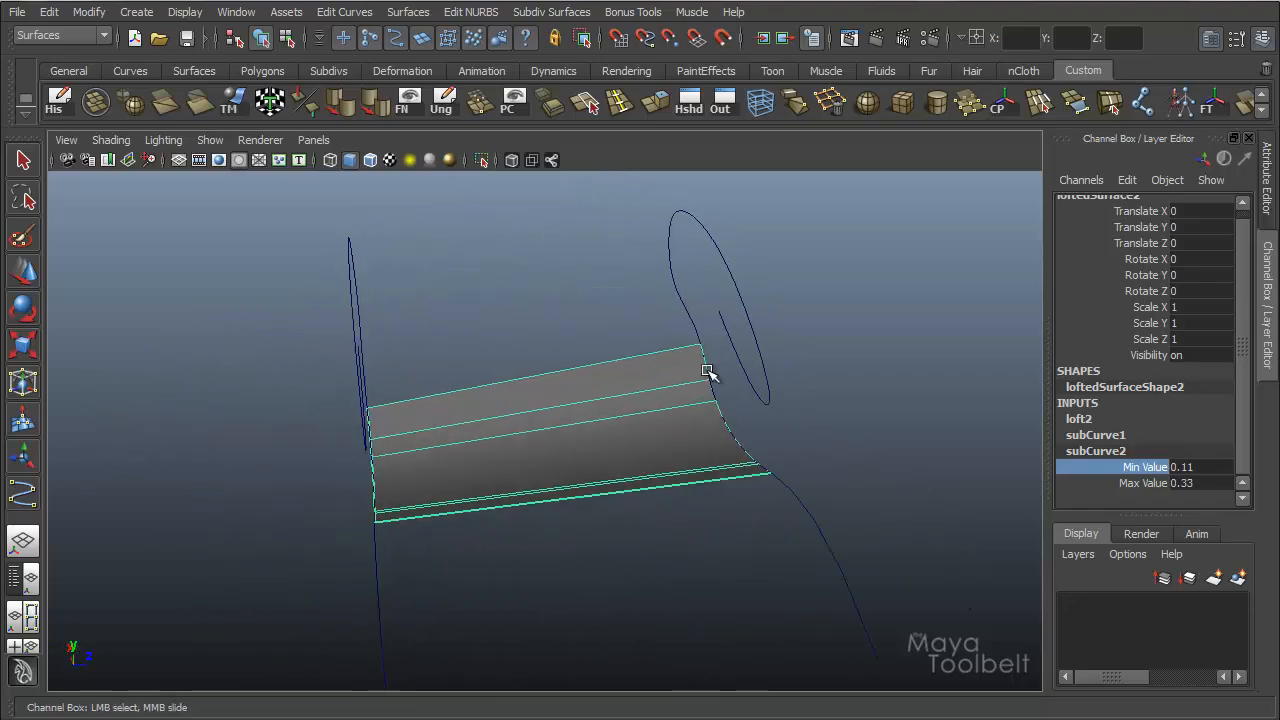
{"action": "left_click_drag", "start_coordinate": [563, 443], "coordinate": [414, 386], "text": "alt"}
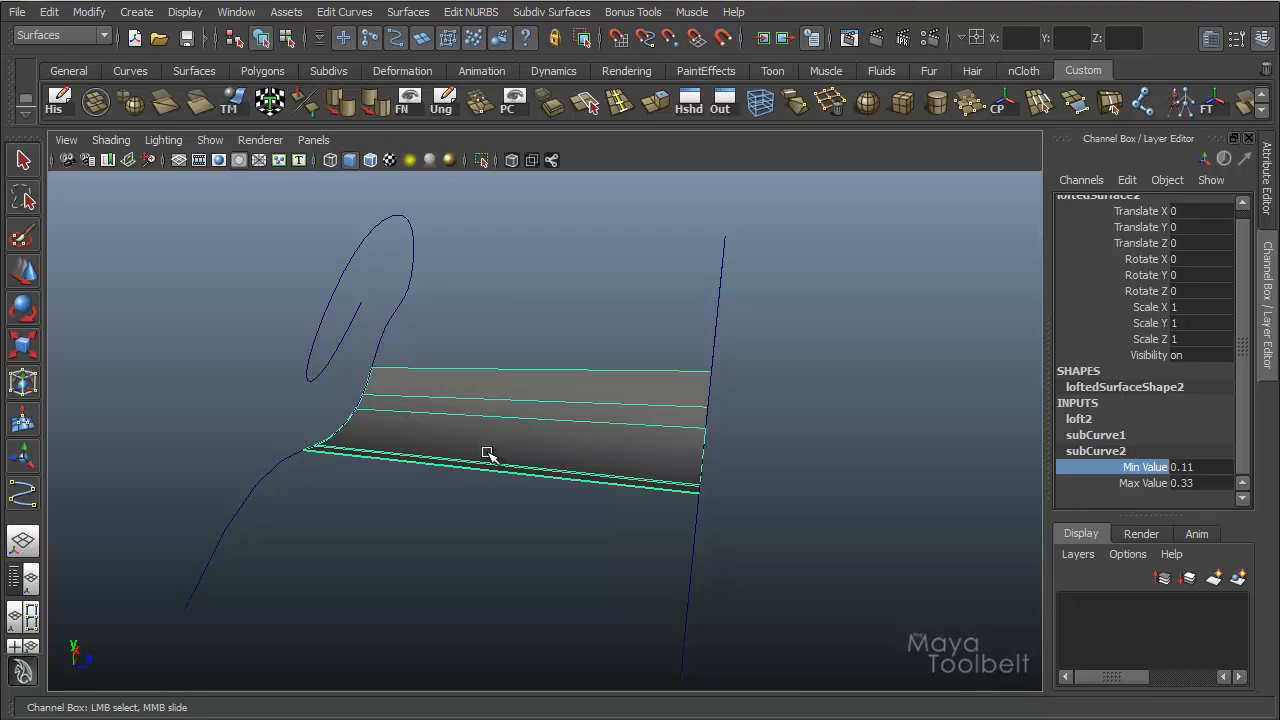
{"action": "left_click_drag", "start_coordinate": [491, 457], "coordinate": [672, 410], "text": "alt"}
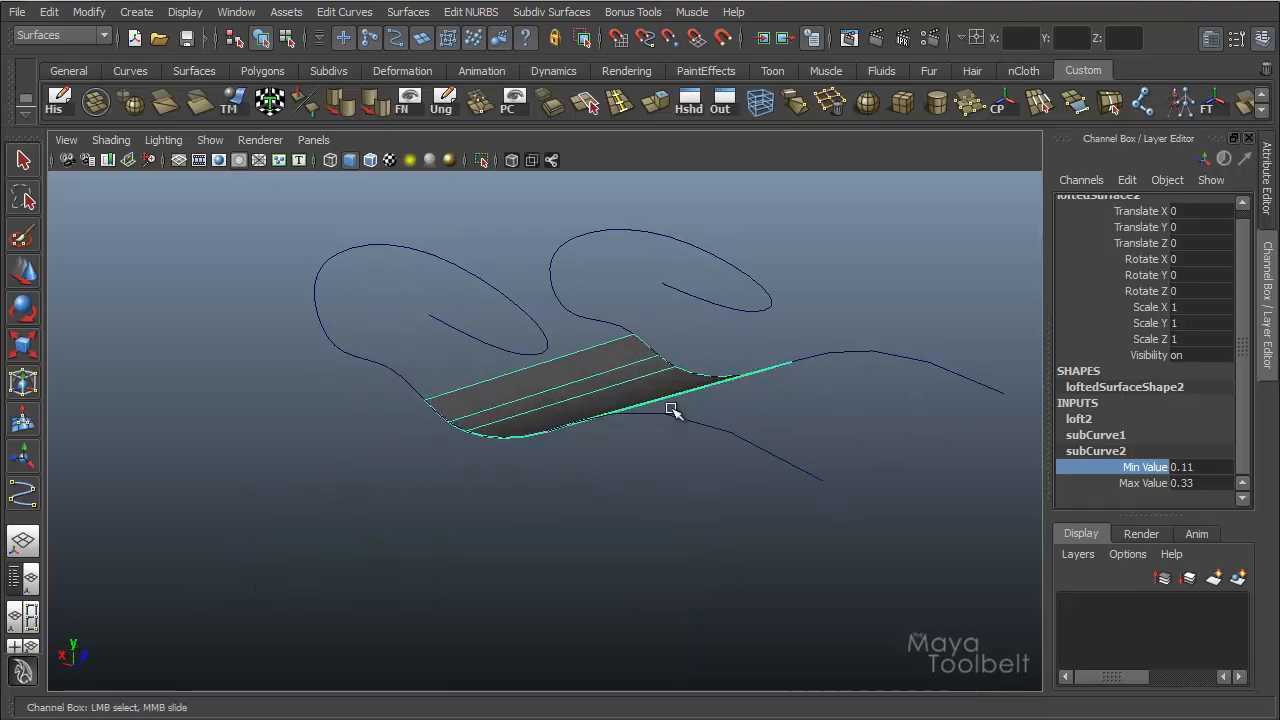
{"action": "left_click_drag", "start_coordinate": [690, 418], "coordinate": [648, 455], "text": "alt"}
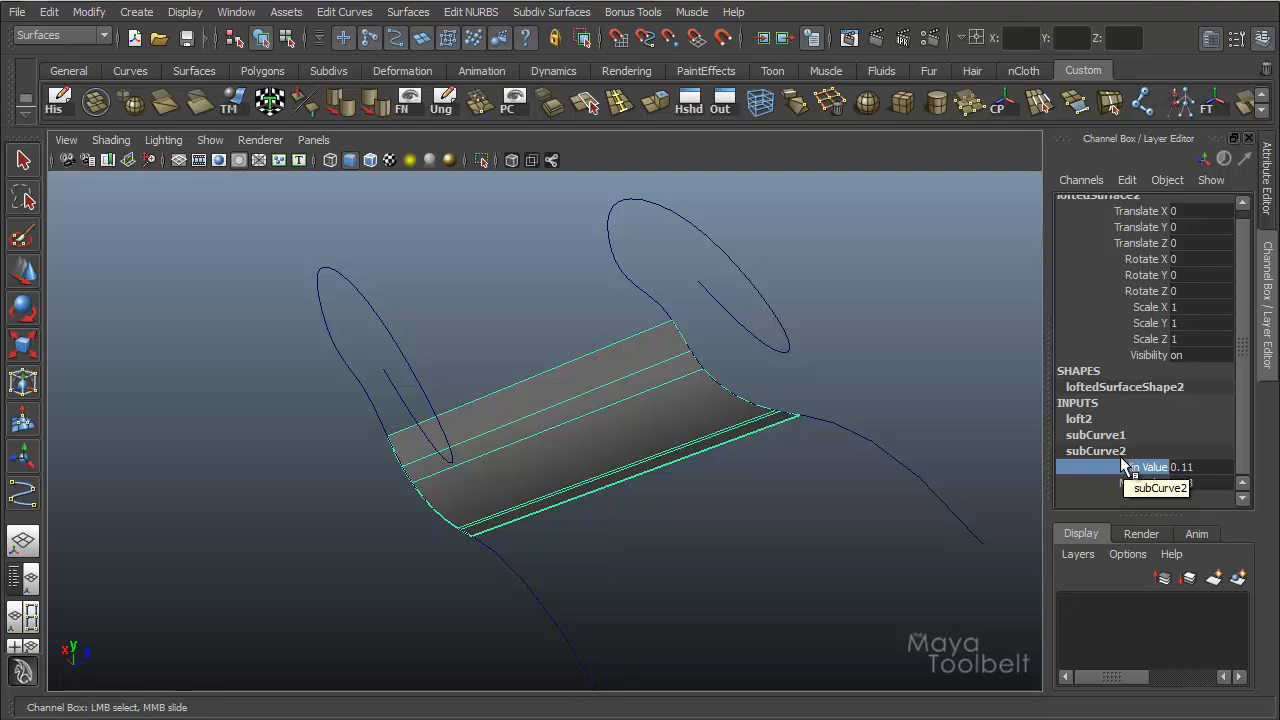
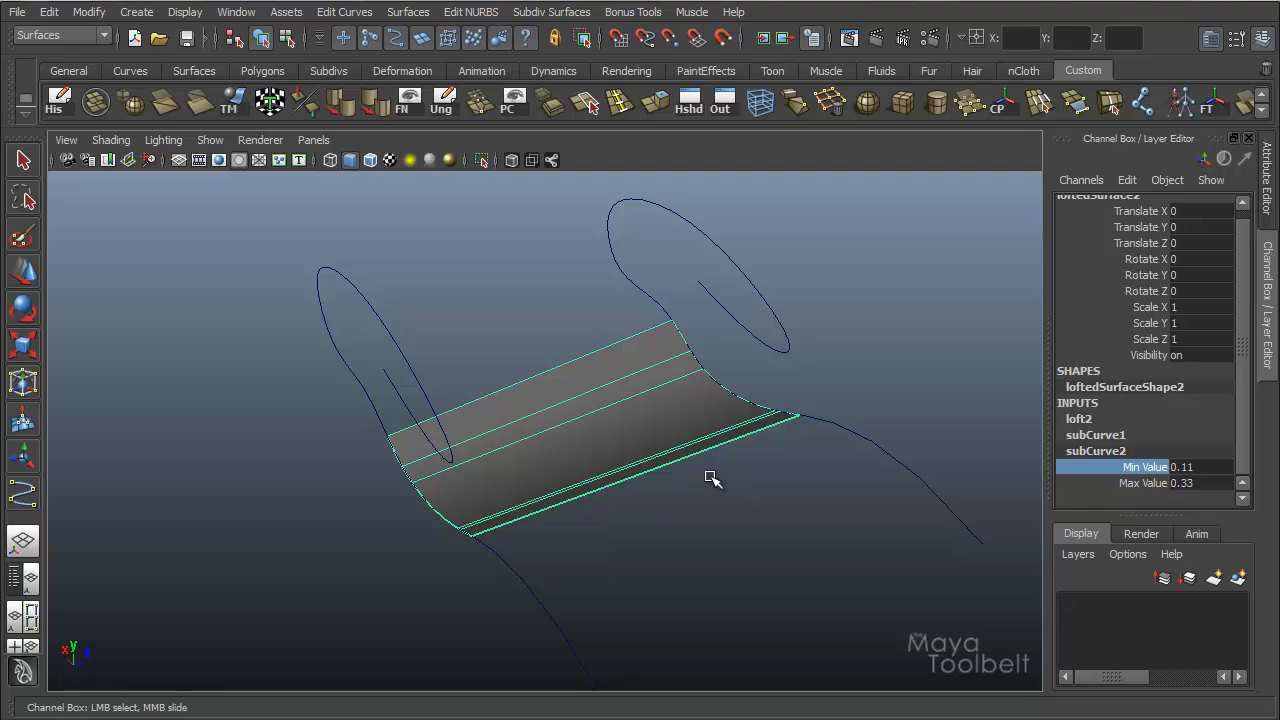
Set the Loft output geometry to Polygons and review its tessellation type, method and tolerance options.
{"action": "left_click", "coordinate": [1110, 437]}
{"action": "left_click_drag", "start_coordinate": [729, 447], "coordinate": [625, 485], "text": "alt"}
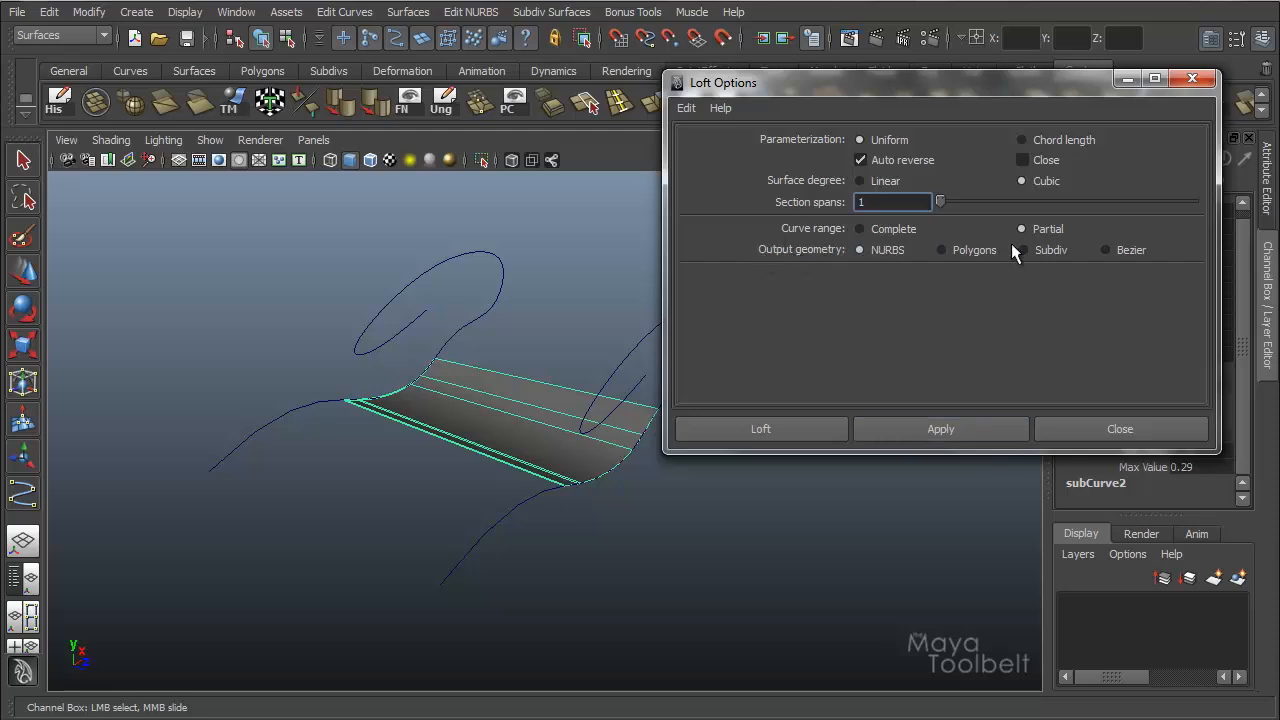
{"action": "left_click", "coordinate": [951, 253]}
{"action": "scroll", "coordinate": [1066, 305], "scroll_direction": "down", "scroll_amount": 3}
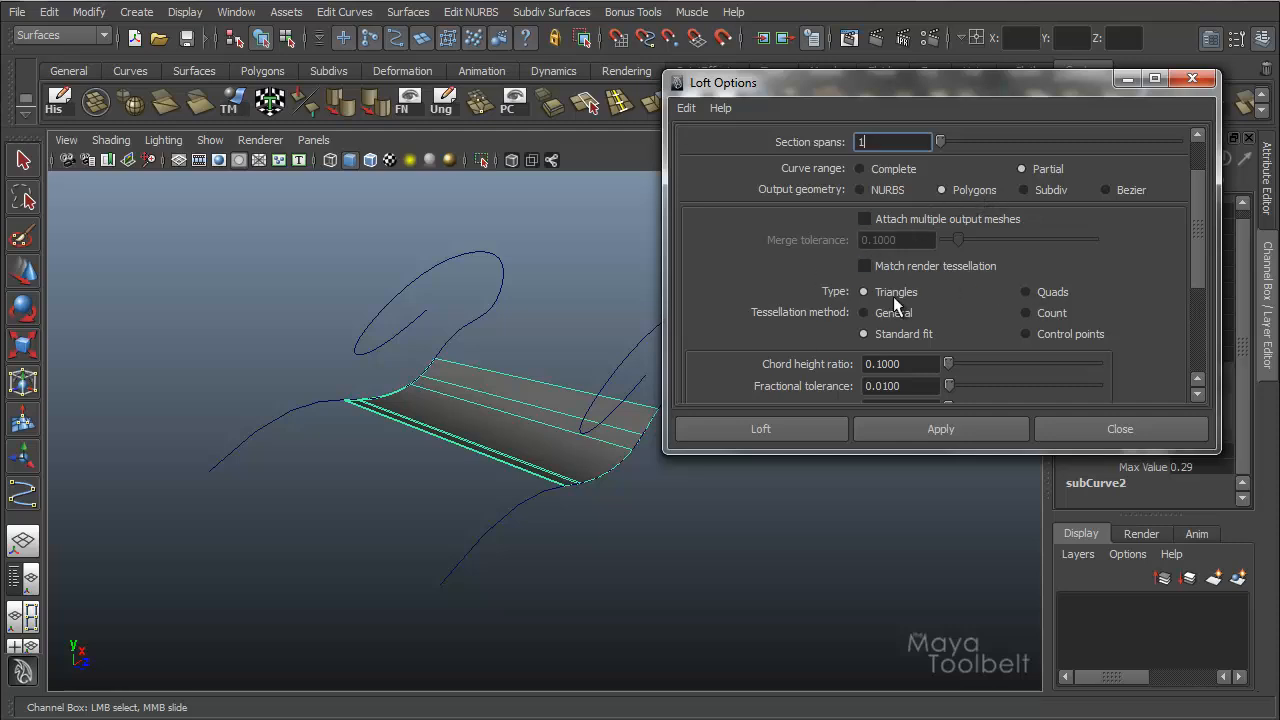
{"action": "scroll", "coordinate": [925, 302], "scroll_direction": "down", "scroll_amount": 2}
{"action": "scroll", "coordinate": [955, 312], "scroll_direction": "up", "scroll_amount": 2}
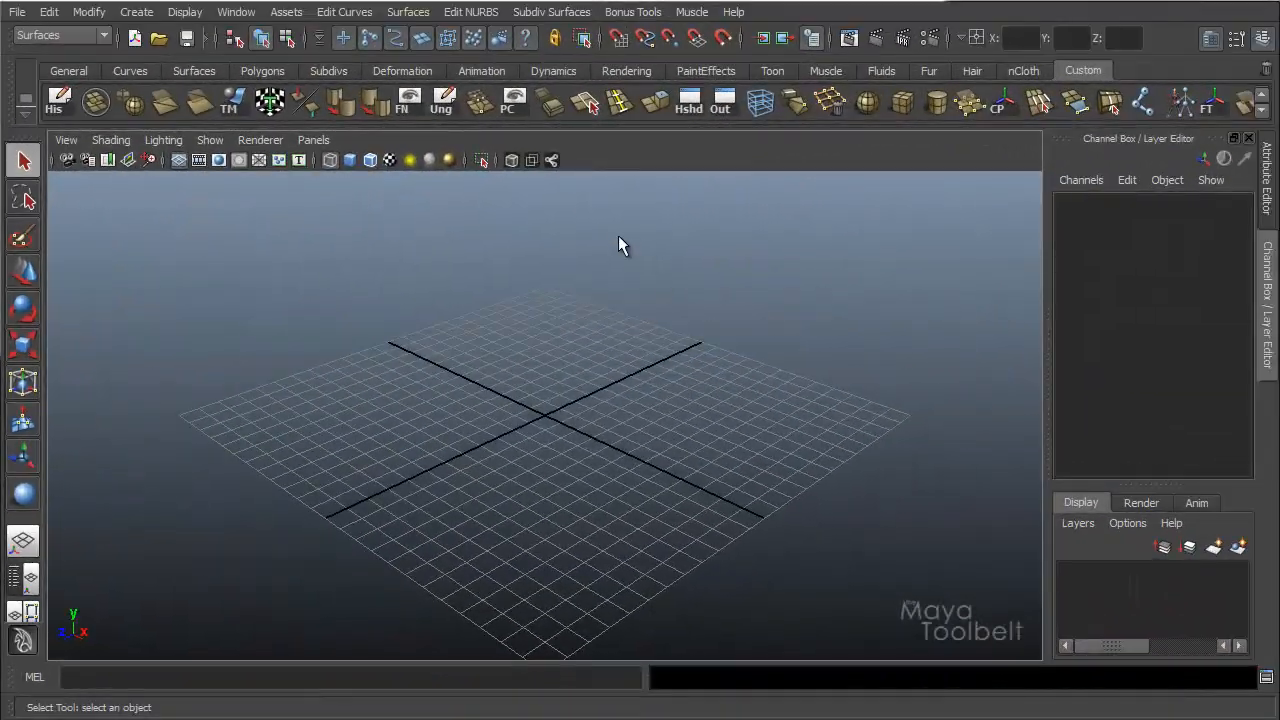
Draw a seven-point CV curve in the front view that waves across the origin and hooks back at its end.
{"action": "mouse_move", "coordinate": [587, 368]}
{"action": "left_mouse_down", "text": "alt"}
{"action": "mouse_move", "coordinate": [640, 366]}
{"action": "mouse_move", "coordinate": [601, 362]}
{"action": "left_mouse_up", "text": "alt"}
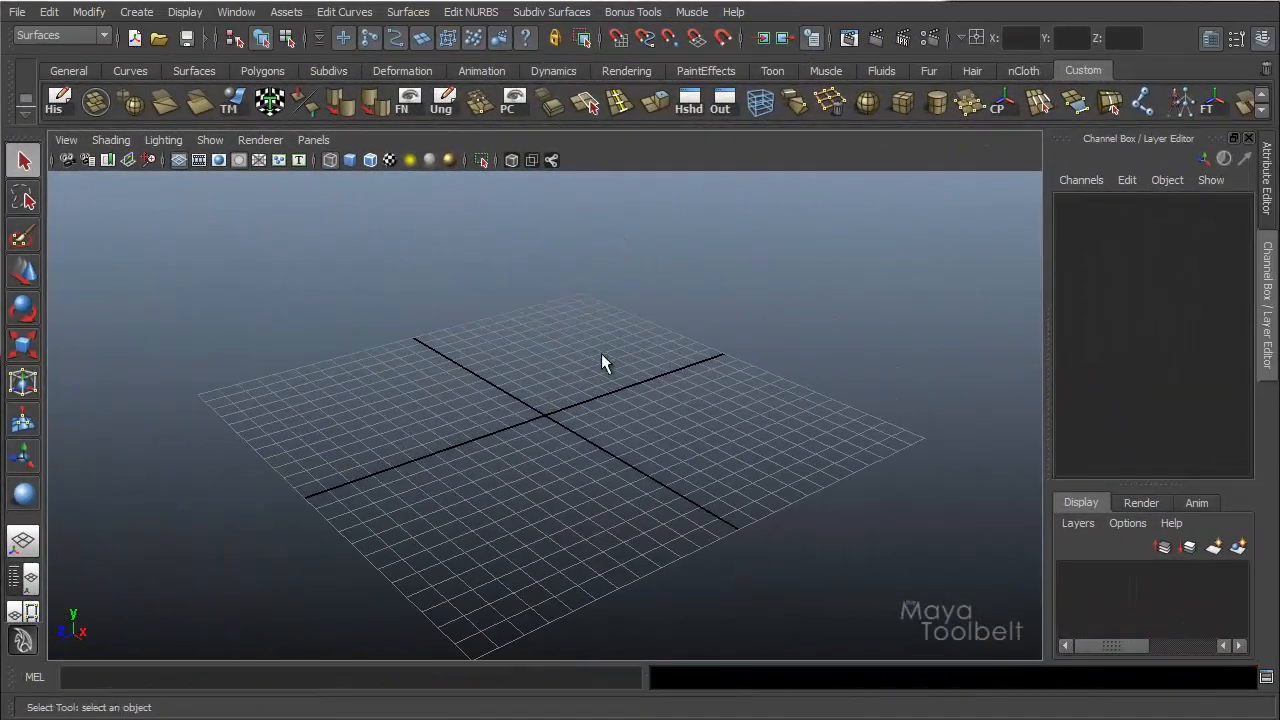
{"action": "left_click", "coordinate": [130, 14]}
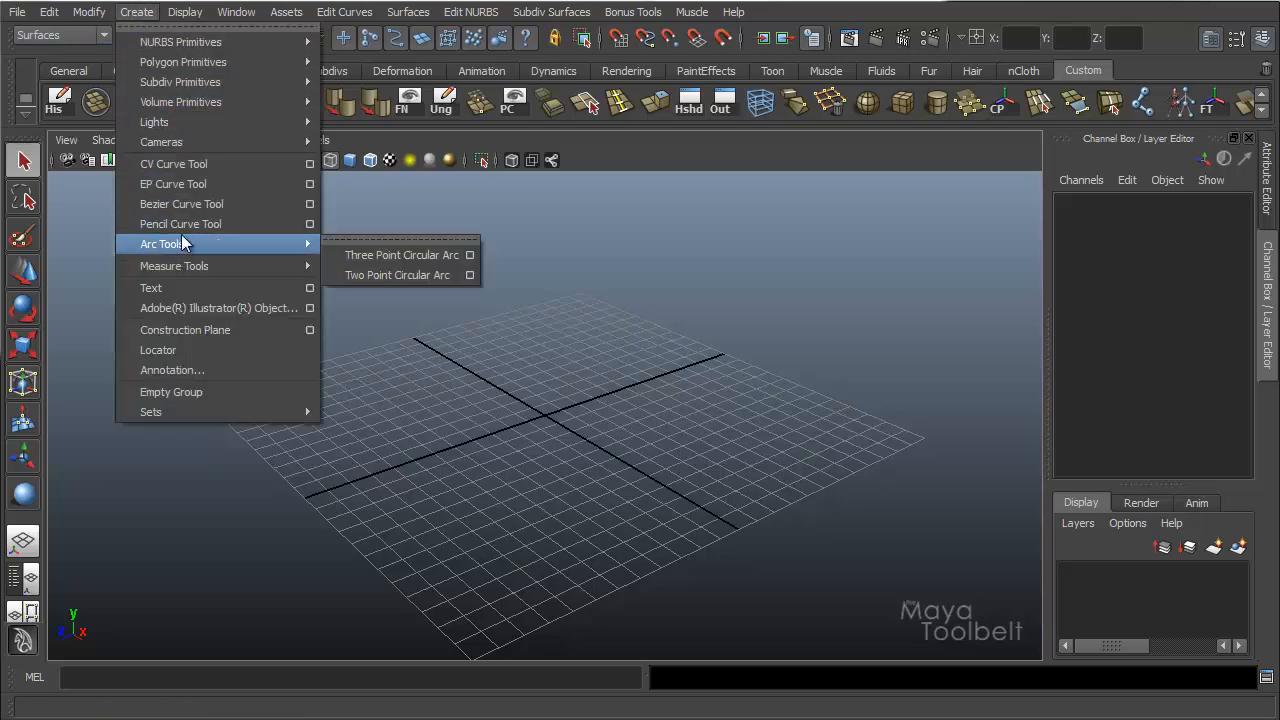
{"action": "left_click", "coordinate": [199, 167]}
{"action": "mouse_move", "coordinate": [449, 354]}
{"action": "left_mouse_down", "text": "alt"}
{"action": "mouse_move", "coordinate": [409, 394]}
{"action": "mouse_move", "coordinate": [410, 438]}
{"action": "left_mouse_up", "text": "alt"}
{"action": "key", "text": "space"}
{"action": "left_click", "coordinate": [202, 415]}
{"action": "left_click", "coordinate": [421, 371]}
{"action": "left_click", "coordinate": [620, 467]}
{"action": "left_click", "coordinate": [834, 543]}
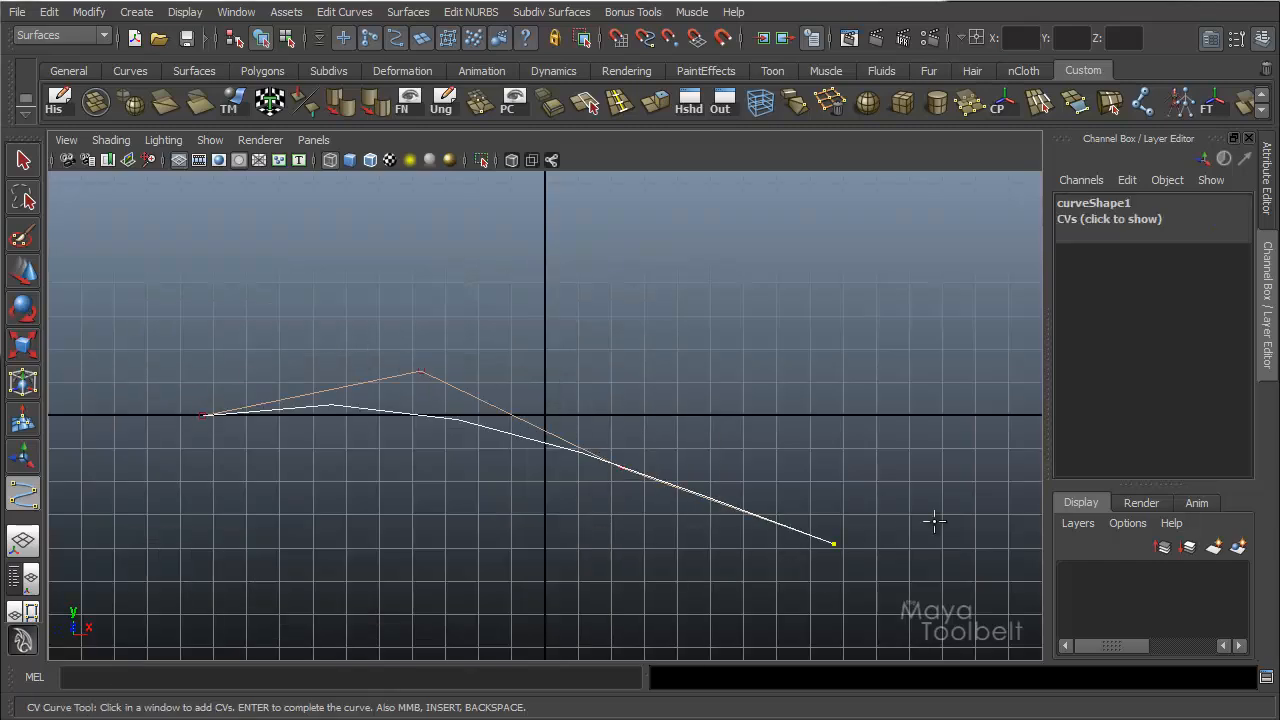
{"action": "left_click", "coordinate": [955, 493]}
{"action": "left_click", "coordinate": [947, 356]}
{"action": "left_click", "coordinate": [807, 296]}
{"action": "key", "text": "Return"}
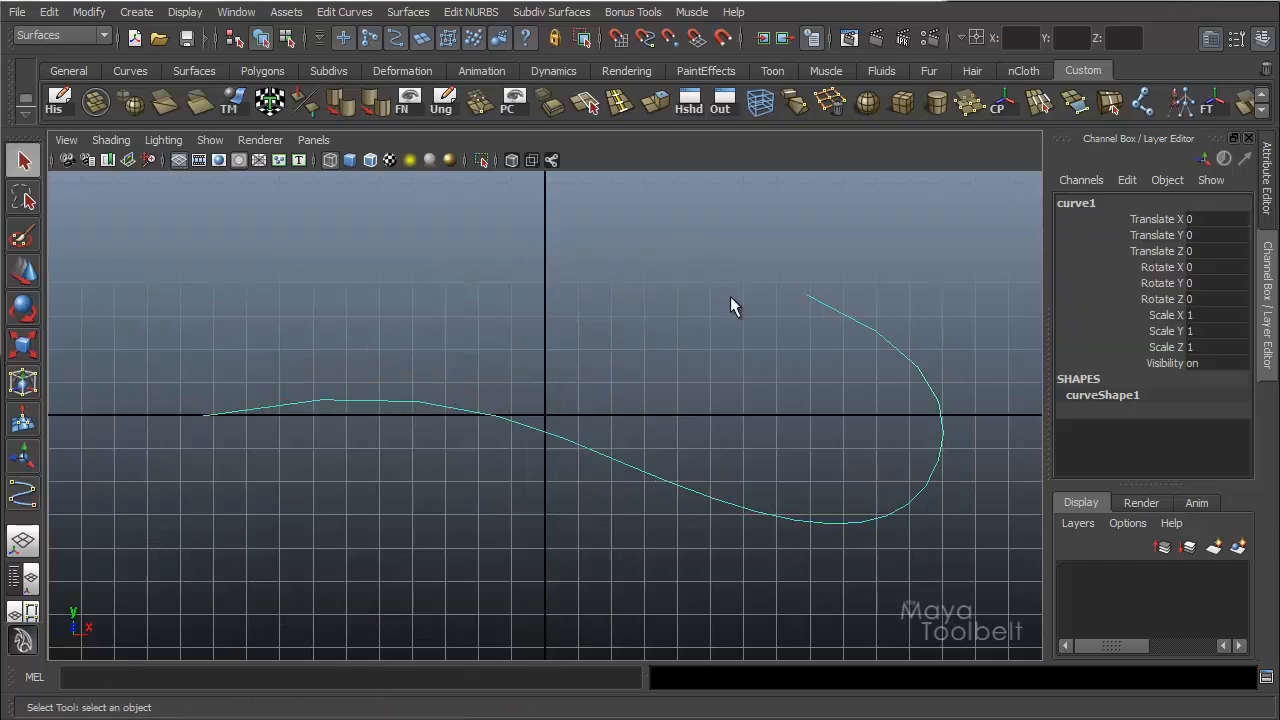
Duplicate the curve in the perspective view and move the copy about 13.53 units along Z.
{"action": "key", "text": "space"}
{"action": "left_click_drag", "start_coordinate": [734, 294], "coordinate": [590, 401]}
{"action": "key", "text": "w"}
{"action": "key", "text": "ctrl+d"}
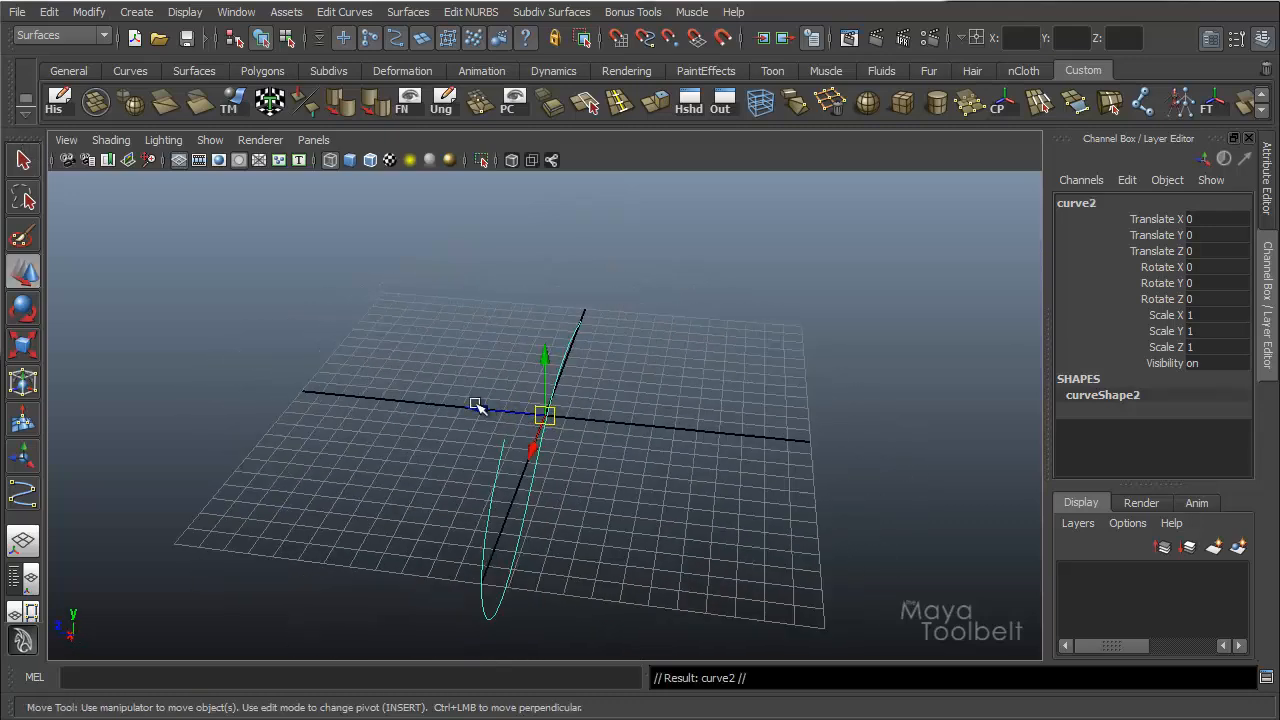
{"action": "left_click_drag", "start_coordinate": [477, 406], "coordinate": [208, 383]}
Select both curves, reset the Loft options to defaults, and loft a surface between them, shown in smooth shading.
{"action": "left_click_drag", "start_coordinate": [630, 404], "coordinate": [440, 285], "text": "alt"}
{"action": "left_click_drag", "start_coordinate": [674, 429], "coordinate": [440, 300], "text": "alt"}
{"action": "left_click", "coordinate": [372, 12]}
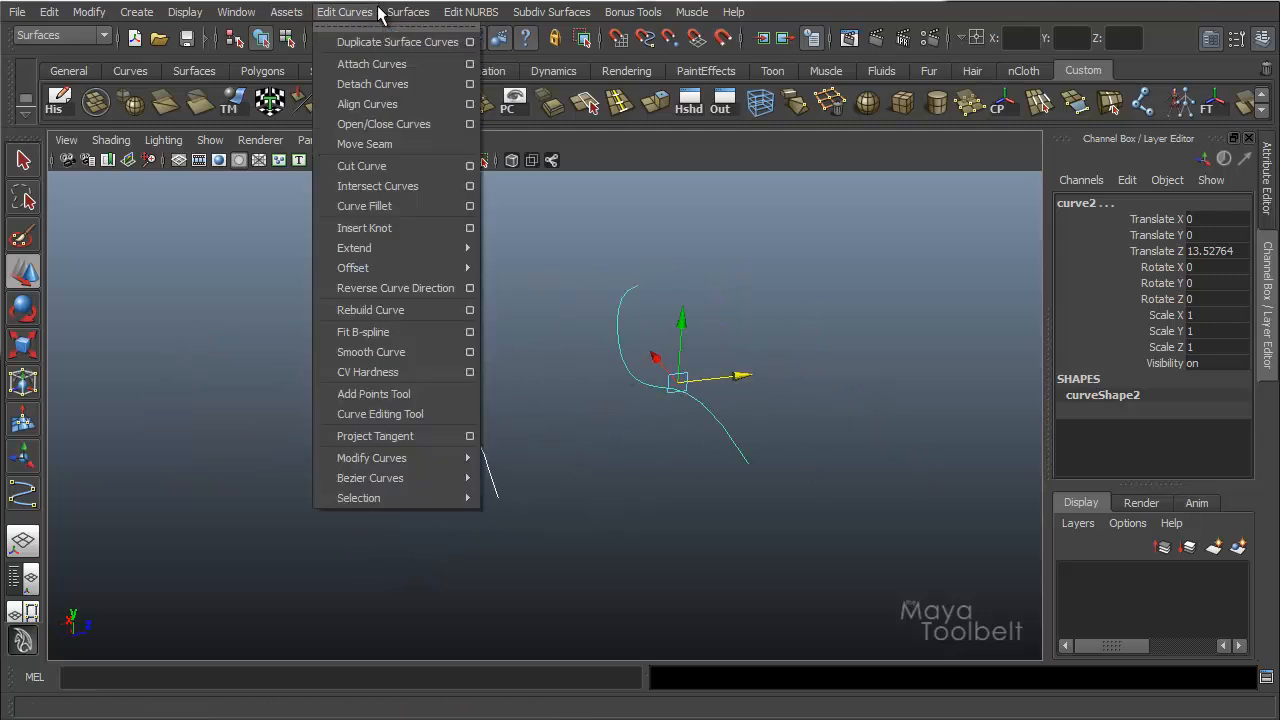
{"action": "left_click", "coordinate": [465, 60]}
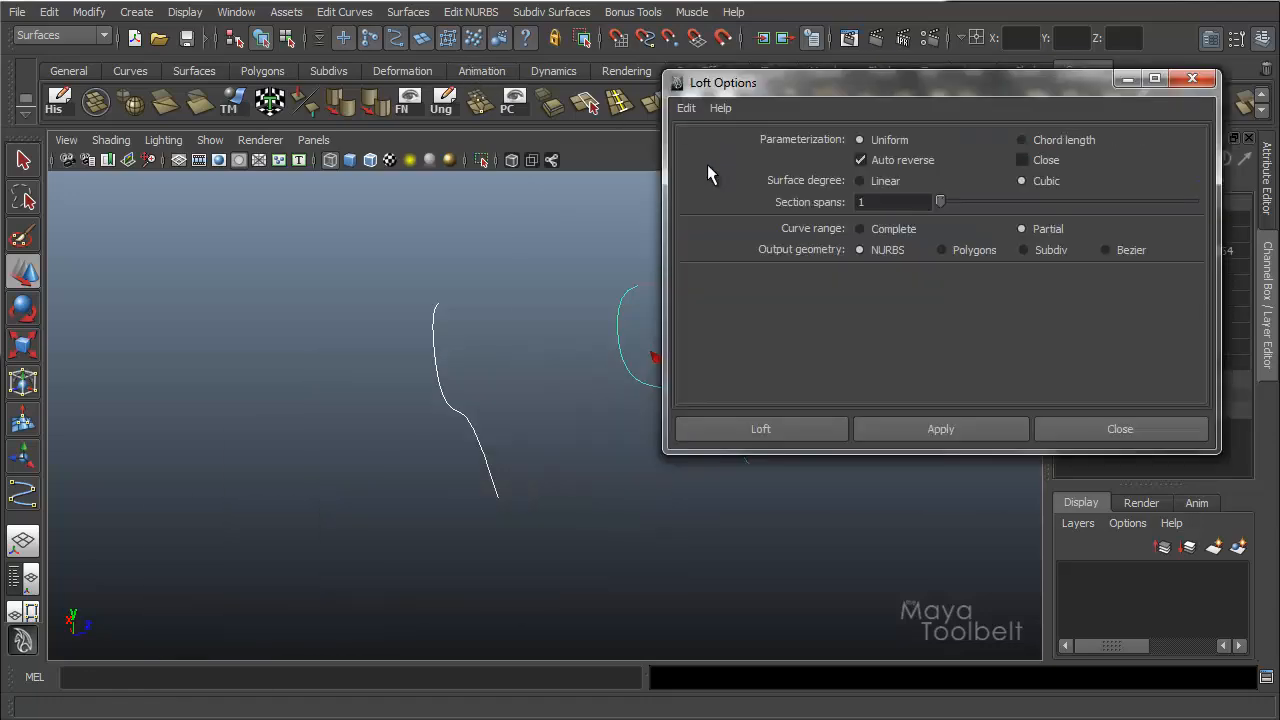
{"action": "left_click", "coordinate": [688, 110]}
{"action": "left_click", "coordinate": [705, 146]}
{"action": "left_click", "coordinate": [760, 429]}
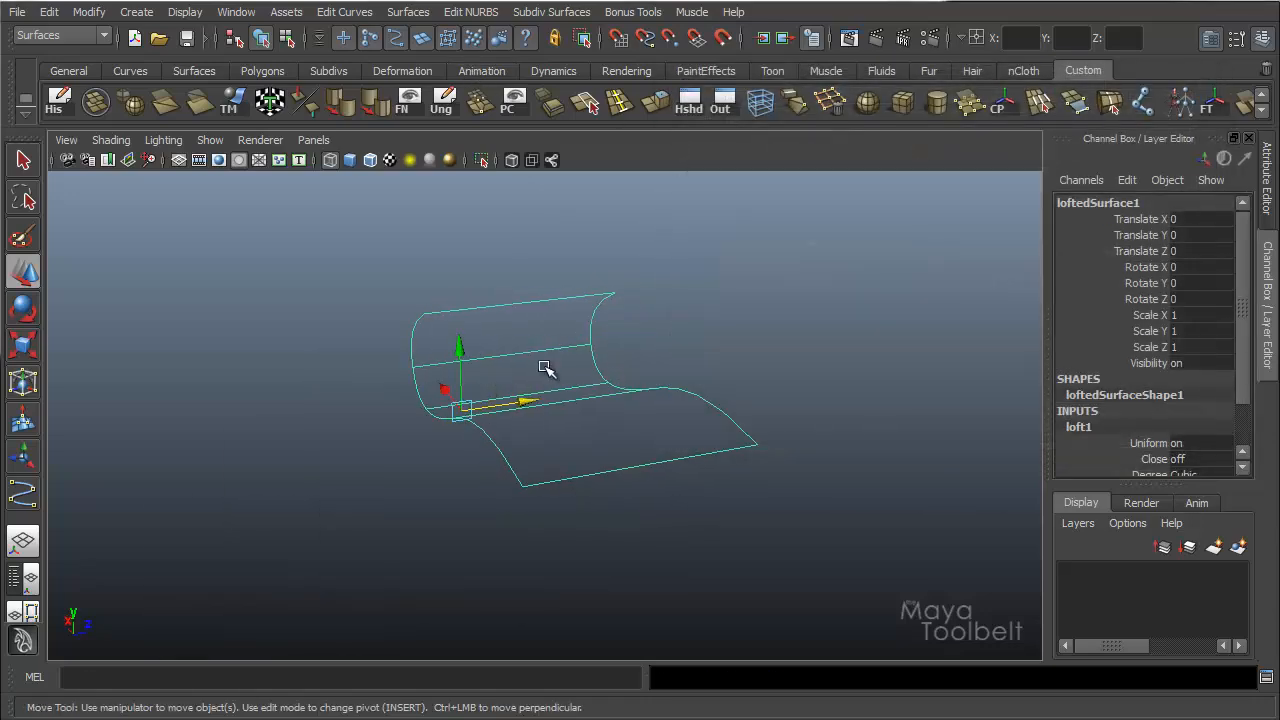
{"action": "left_click_drag", "start_coordinate": [543, 366], "coordinate": [760, 330], "text": "alt"}
{"action": "left_click_drag", "start_coordinate": [544, 425], "coordinate": [455, 440], "text": "alt"}
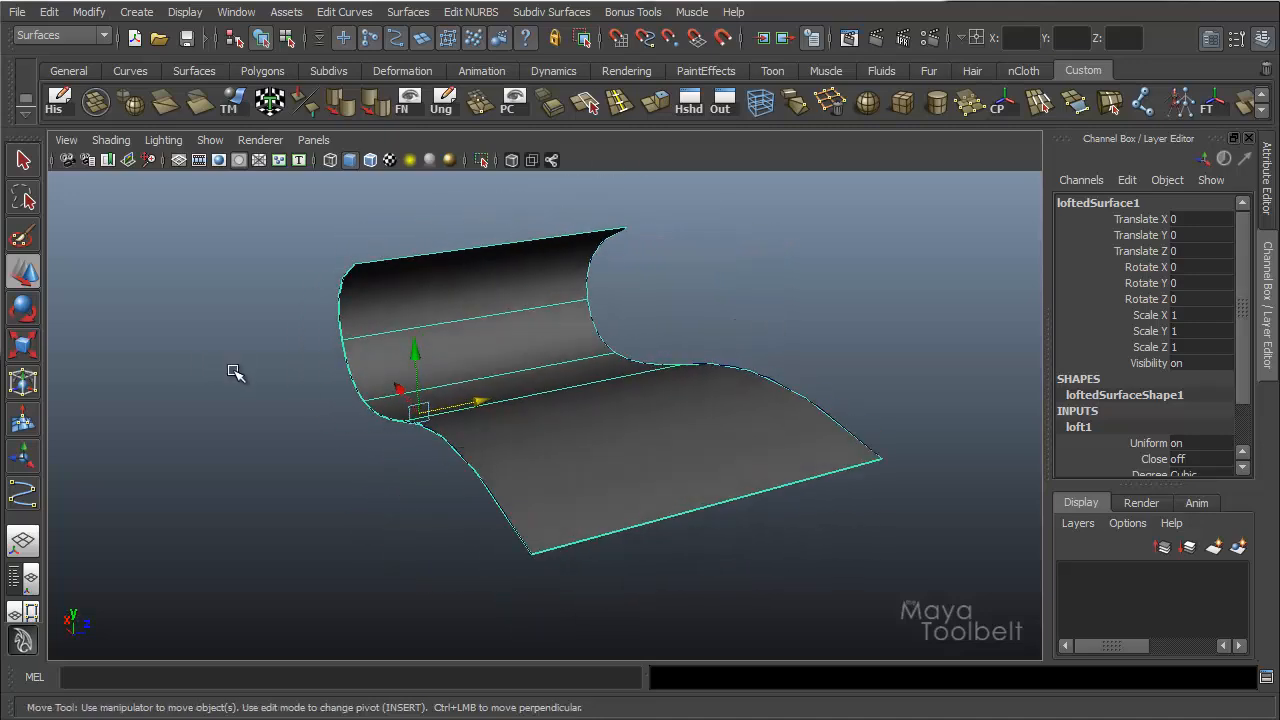
Reshape the first curve by moving its control vertices so the lofted surface follows through construction history.
{"action": "left_click_drag", "start_coordinate": [326, 453], "coordinate": [395, 408]}
{"action": "left_click", "coordinate": [586, 430], "text": "shift"}
{"action": "mouse_move", "coordinate": [586, 430]}
{"action": "left_mouse_down", "text": "alt"}
{"action": "mouse_move", "coordinate": [560, 391]}
{"action": "mouse_move", "coordinate": [606, 420]}
{"action": "mouse_move", "coordinate": [590, 405]}
{"action": "left_mouse_up", "text": "alt"}
{"action": "left_click_drag", "start_coordinate": [417, 346], "coordinate": [367, 337]}
{"action": "key", "text": "ctrl+z"}
{"action": "right_click_drag", "start_coordinate": [322, 341], "coordinate": [300, 351]}
{"action": "left_click_drag", "start_coordinate": [300, 351], "coordinate": [149, 520], "text": "alt"}
{"action": "left_click", "coordinate": [185, 451]}
{"action": "left_click_drag", "start_coordinate": [183, 453], "coordinate": [148, 500]}
Reshape the second curve by moving its control vertices along the bend to alter the lofted surface's edge.
{"action": "left_click_drag", "start_coordinate": [257, 412], "coordinate": [358, 364]}
{"action": "left_click_drag", "start_coordinate": [470, 370], "coordinate": [748, 380], "text": "alt"}
{"action": "middle_click_drag", "start_coordinate": [748, 380], "coordinate": [566, 353], "text": "alt"}
{"action": "left_click_drag", "start_coordinate": [566, 353], "coordinate": [822, 422], "text": "alt"}
{"action": "left_click", "coordinate": [734, 428]}
{"action": "right_click_drag", "start_coordinate": [822, 422], "coordinate": [754, 417]}
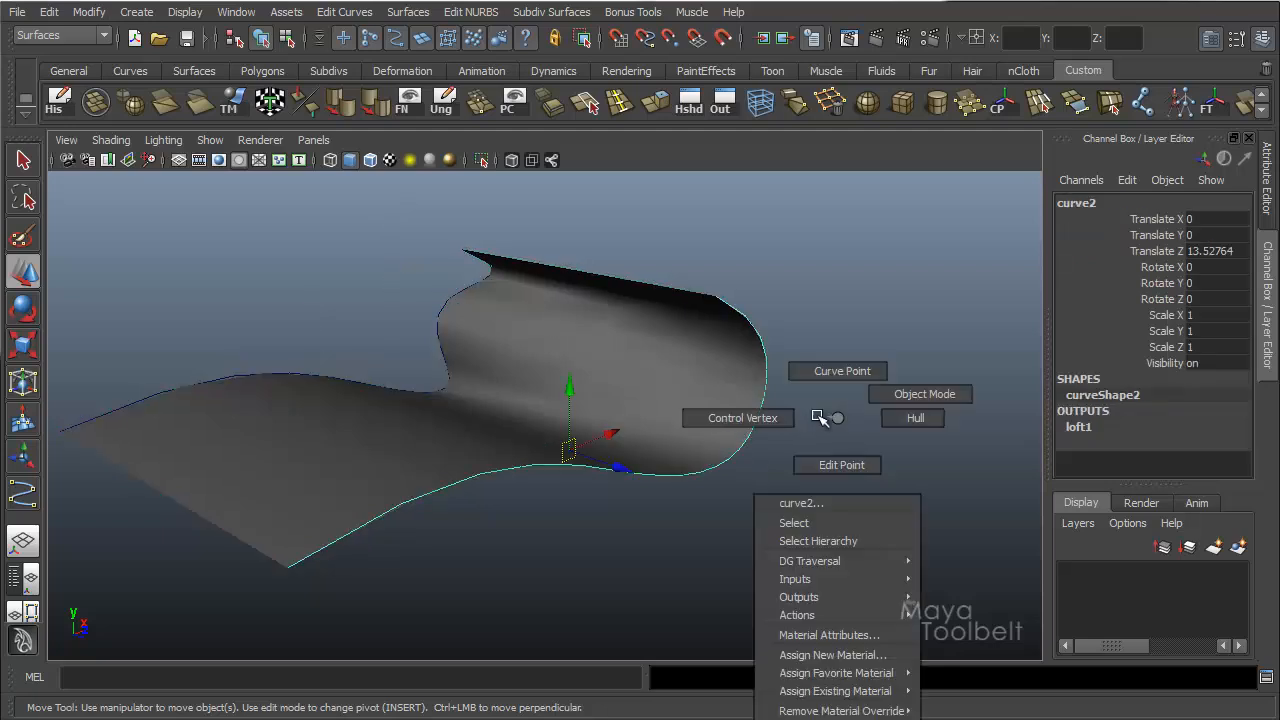
{"action": "left_click", "coordinate": [790, 432]}
{"action": "left_click_drag", "start_coordinate": [790, 432], "coordinate": [597, 346], "text": "alt"}
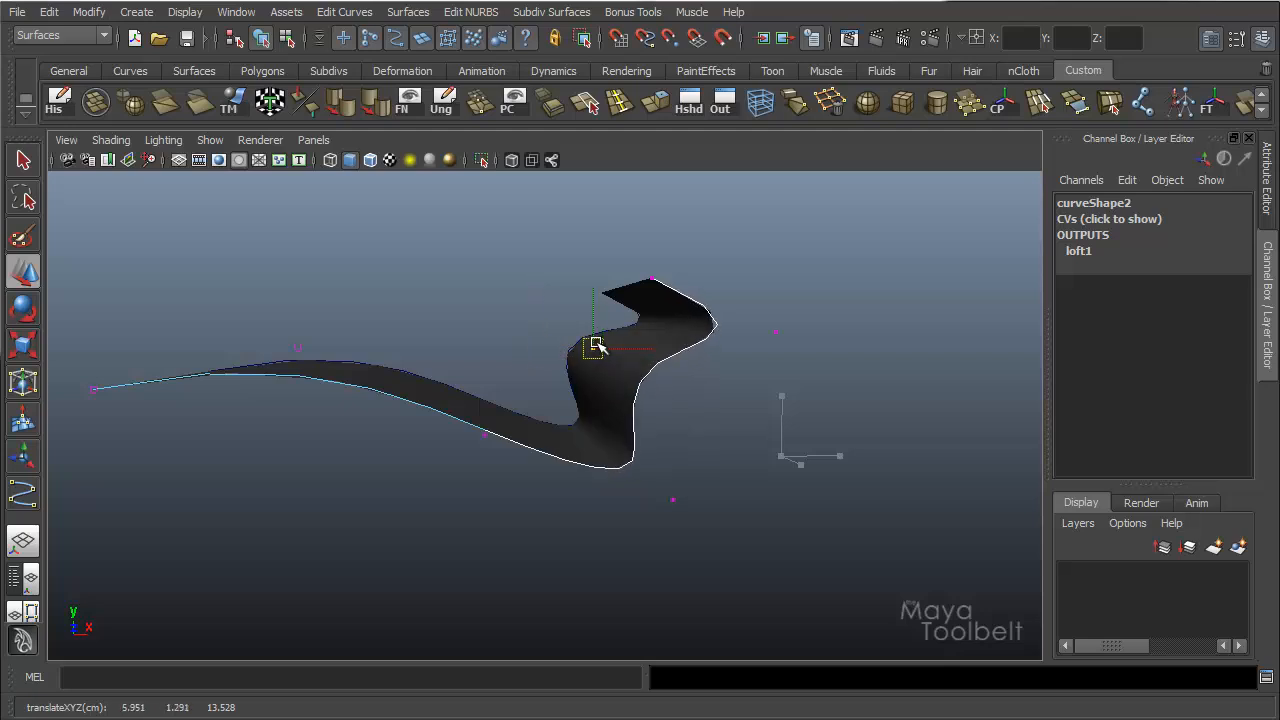
{"action": "left_click_drag", "start_coordinate": [635, 447], "coordinate": [758, 569]}
{"action": "left_click_drag", "start_coordinate": [677, 500], "coordinate": [793, 566]}
{"action": "left_click_drag", "start_coordinate": [520, 457], "coordinate": [733, 486], "text": "alt"}
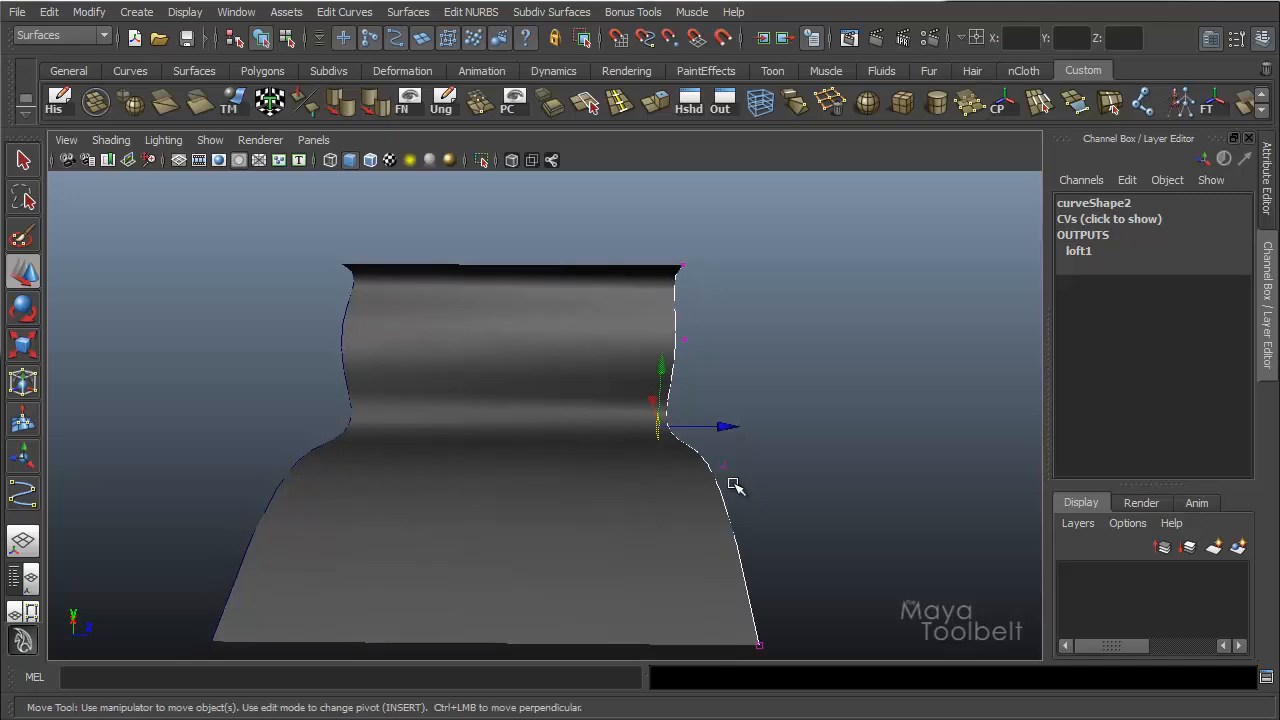
Delete the lofted surface together with both of its source curves.
{"action": "left_click", "coordinate": [634, 449]}
{"action": "left_click_drag", "start_coordinate": [634, 449], "coordinate": [690, 300], "text": "alt"}
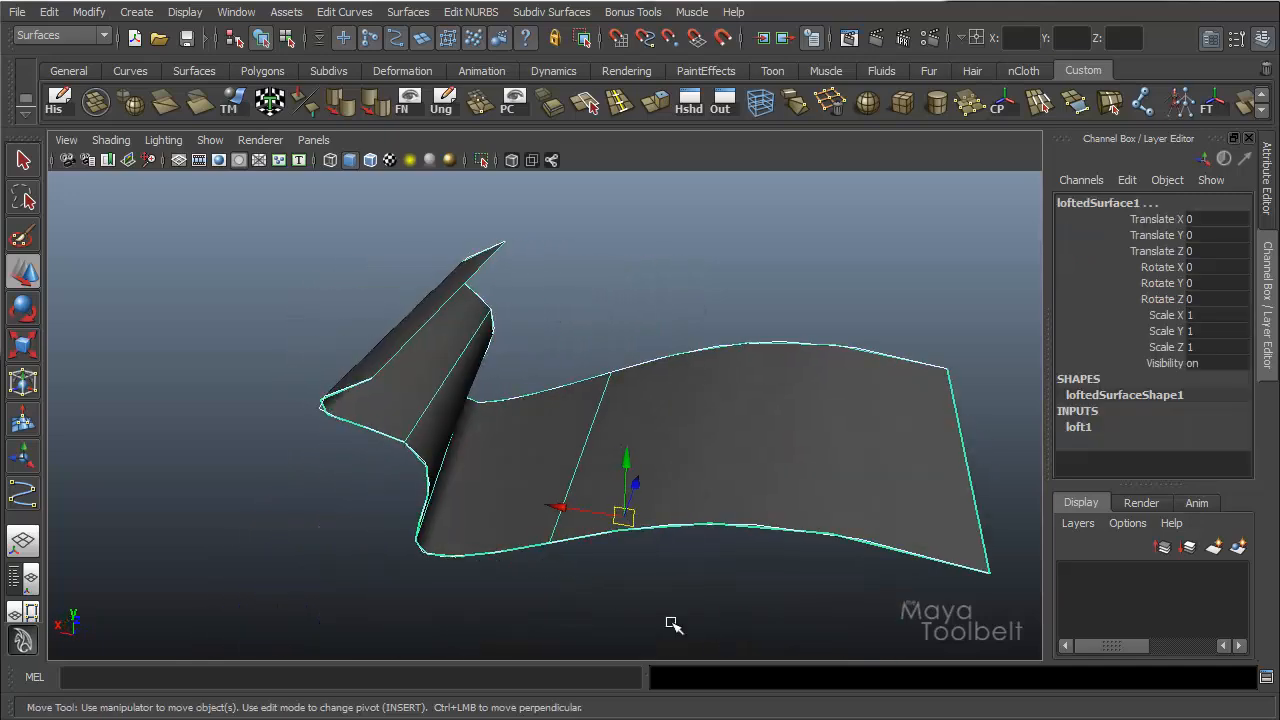
{"action": "key", "text": "Delete"}
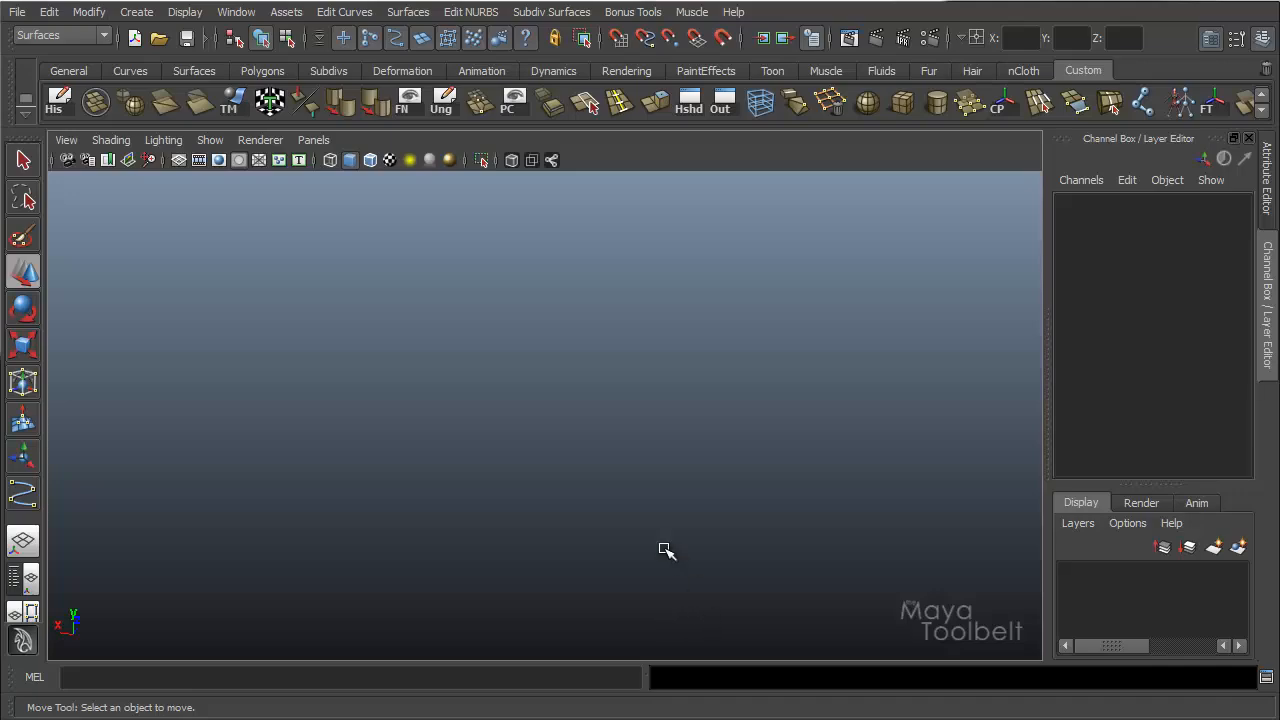
Show the grid and create a NURBS sphere near the origin.
{"action": "left_click", "coordinate": [177, 159]}
{"action": "middle_click_drag", "start_coordinate": [594, 420], "coordinate": [699, 410], "text": "alt"}
{"action": "left_click_drag", "start_coordinate": [699, 410], "coordinate": [612, 398], "text": "alt"}
{"action": "left_click", "coordinate": [138, 13]}
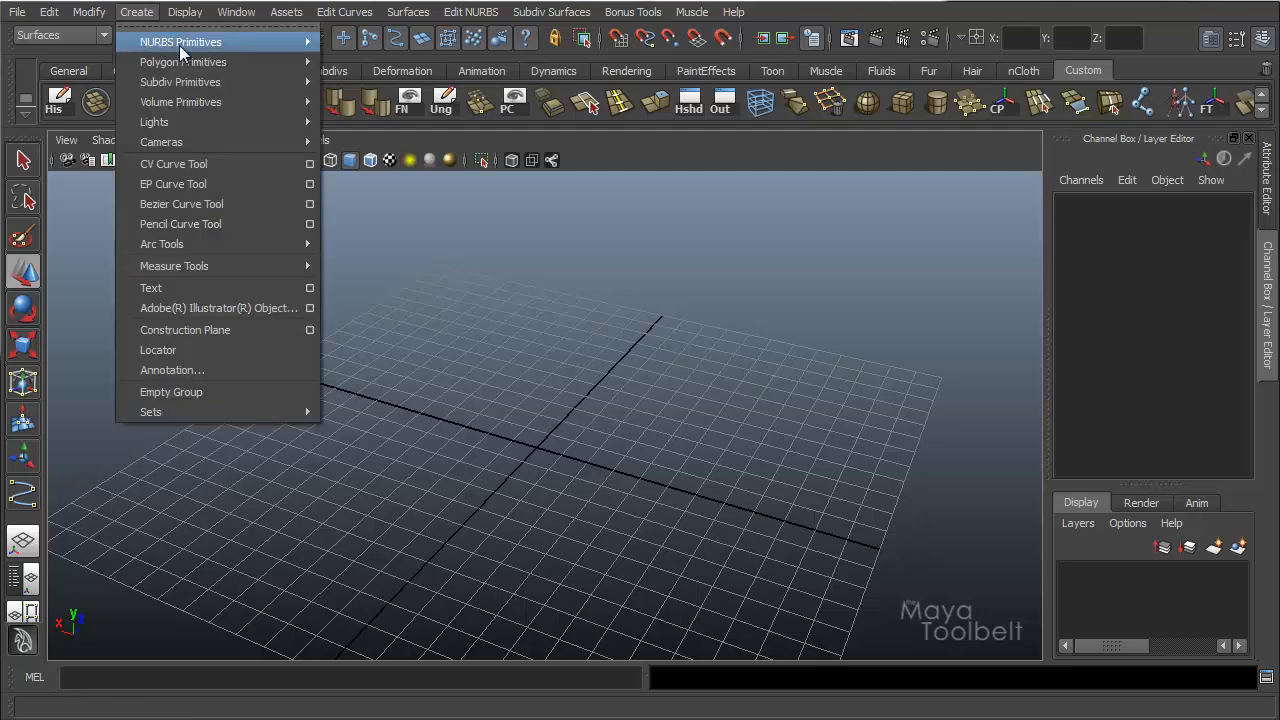
{"action": "mouse_move", "coordinate": [181, 45]}
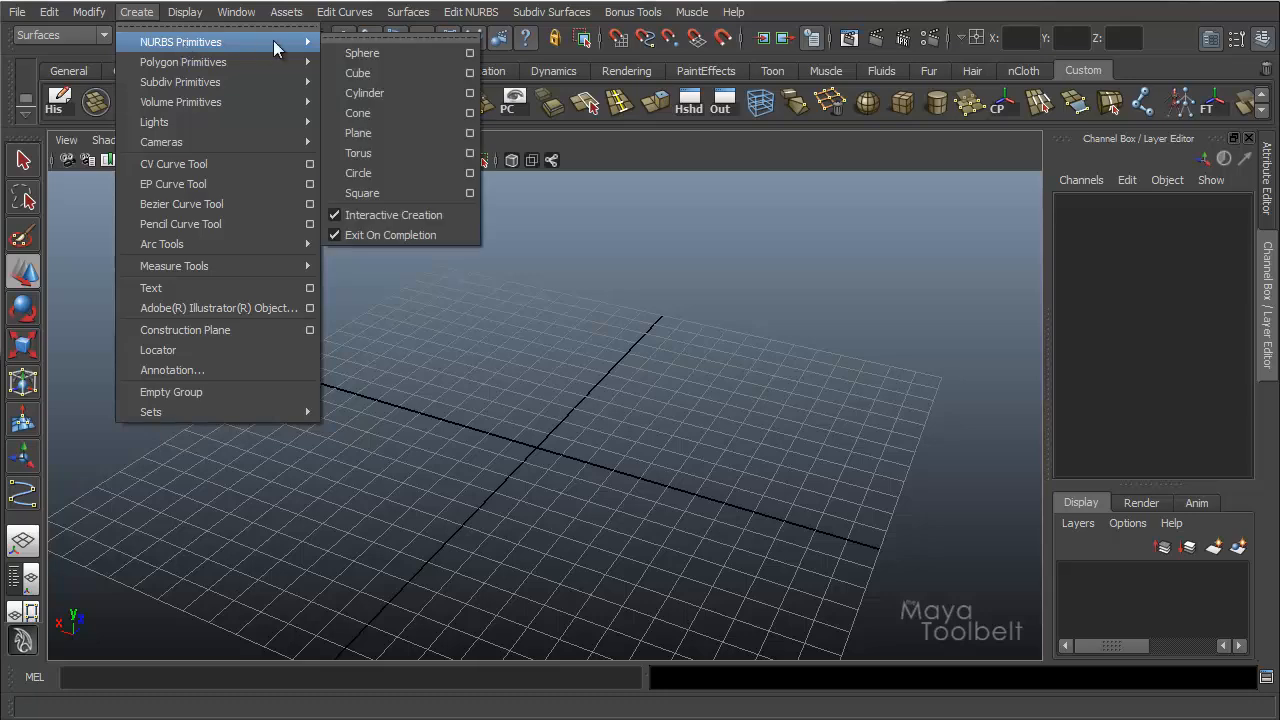
{"action": "left_click", "coordinate": [375, 54]}
{"action": "left_click_drag", "start_coordinate": [543, 443], "coordinate": [612, 490]}
{"action": "left_click_drag", "start_coordinate": [651, 426], "coordinate": [674, 463], "text": "alt"}
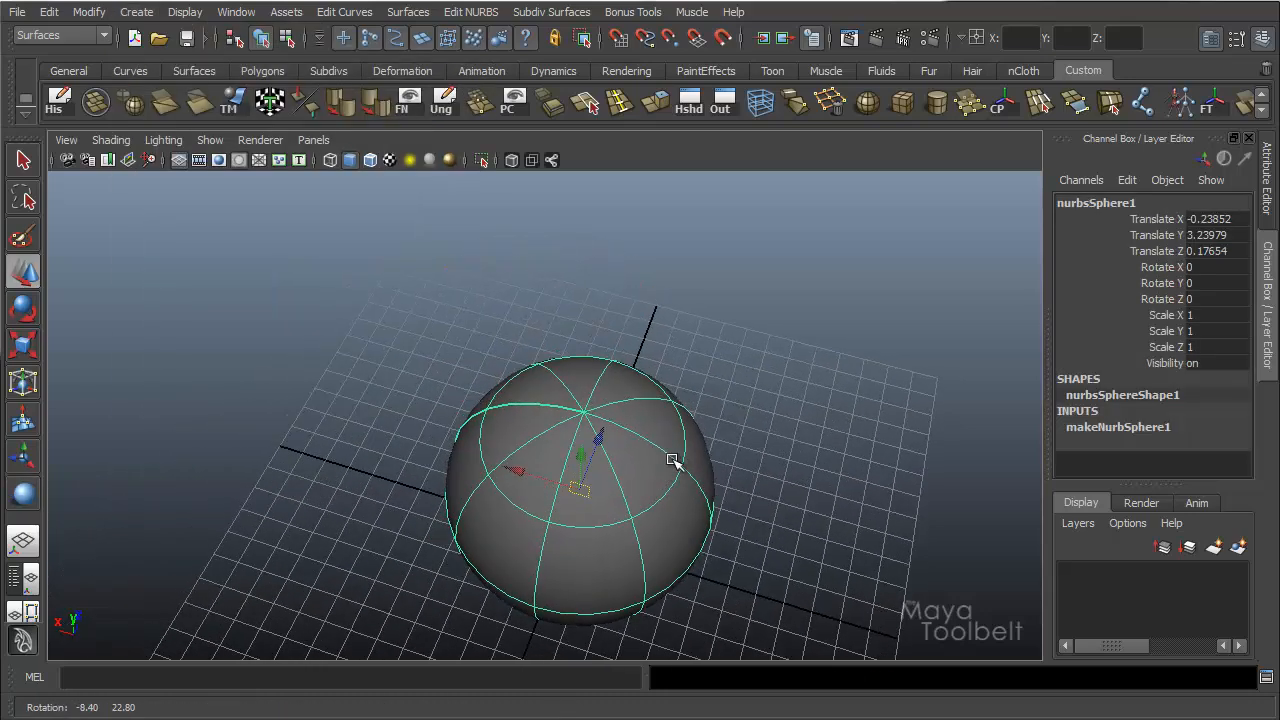
{"action": "left_click_drag", "start_coordinate": [580, 443], "coordinate": [466, 275], "text": "alt"}
{"action": "right_click_drag", "start_coordinate": [466, 275], "coordinate": [457, 243]}
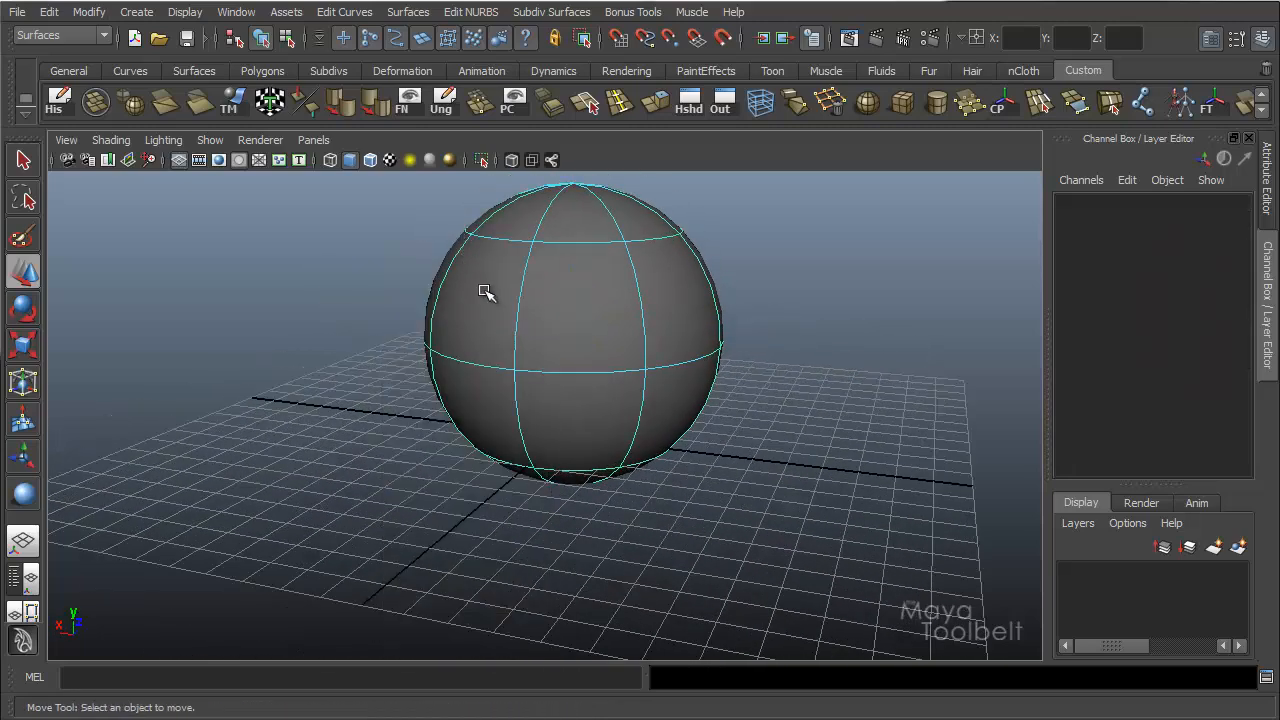
Select the sphere's upper and lower horizontal isoparms together and hide the grid.
{"action": "right_click_drag", "start_coordinate": [484, 290], "coordinate": [479, 246]}
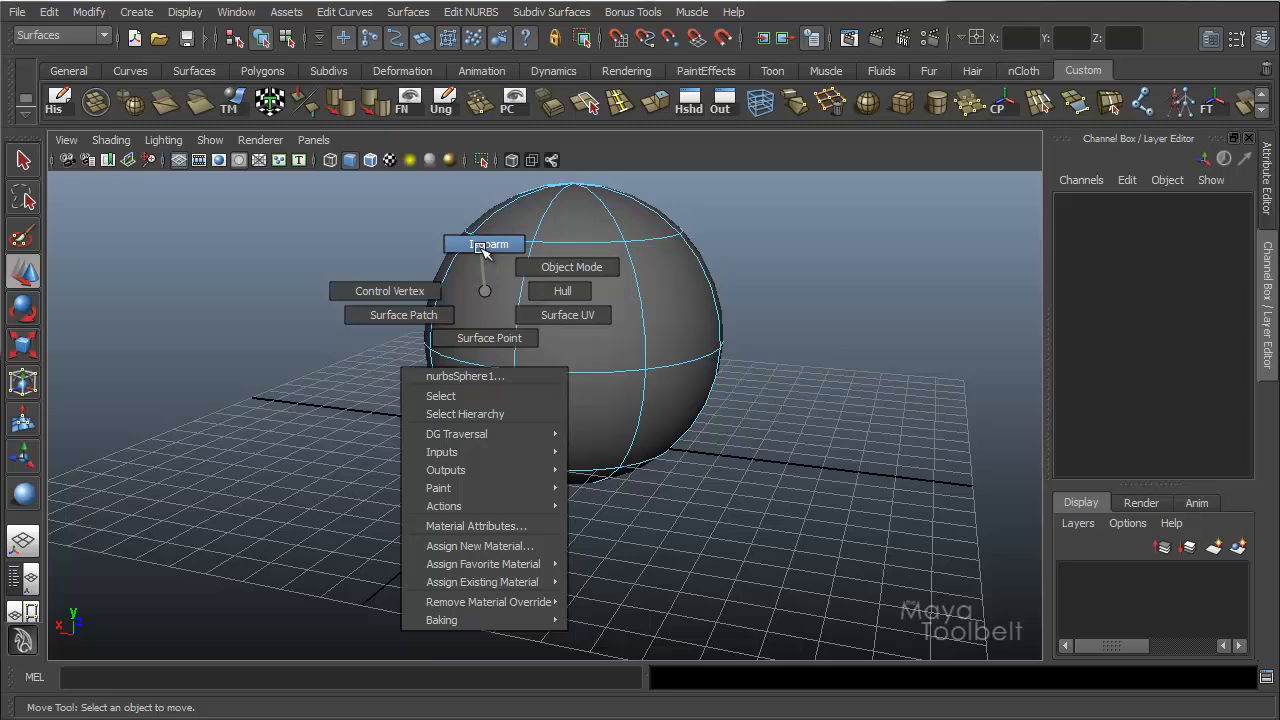
{"action": "right_click_drag", "start_coordinate": [481, 248], "coordinate": [480, 249]}
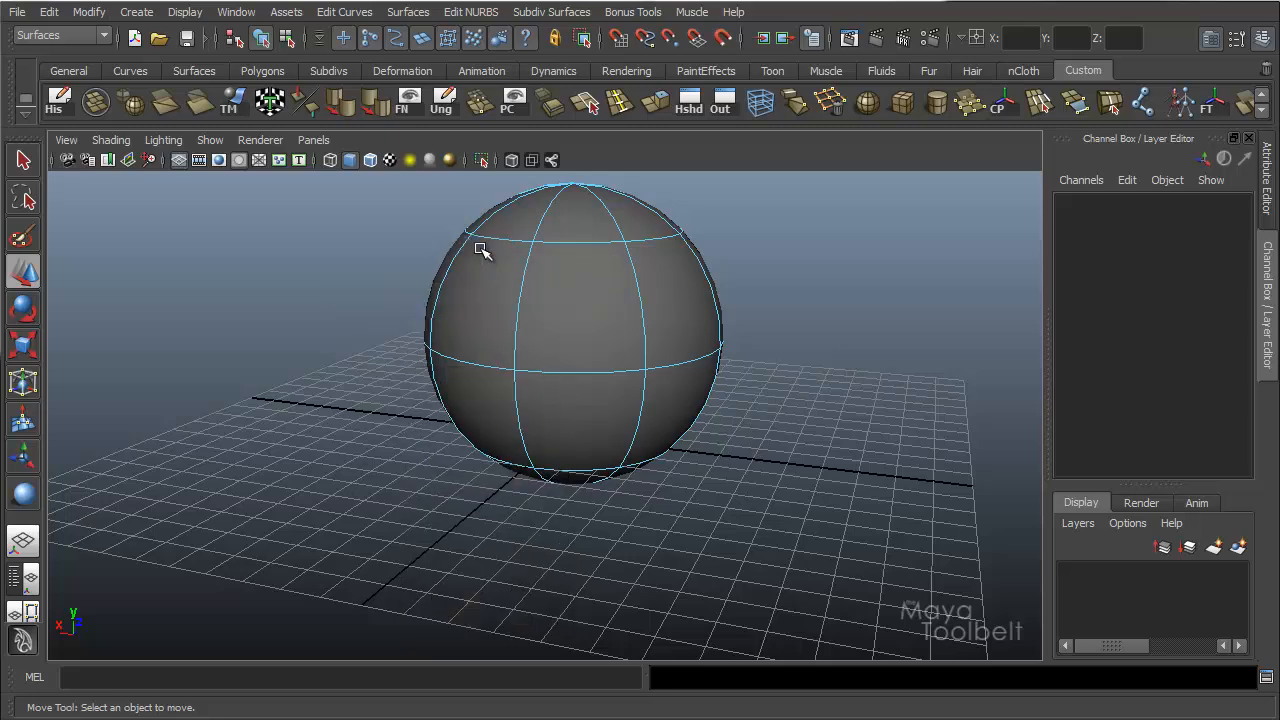
{"action": "left_click", "coordinate": [503, 238]}
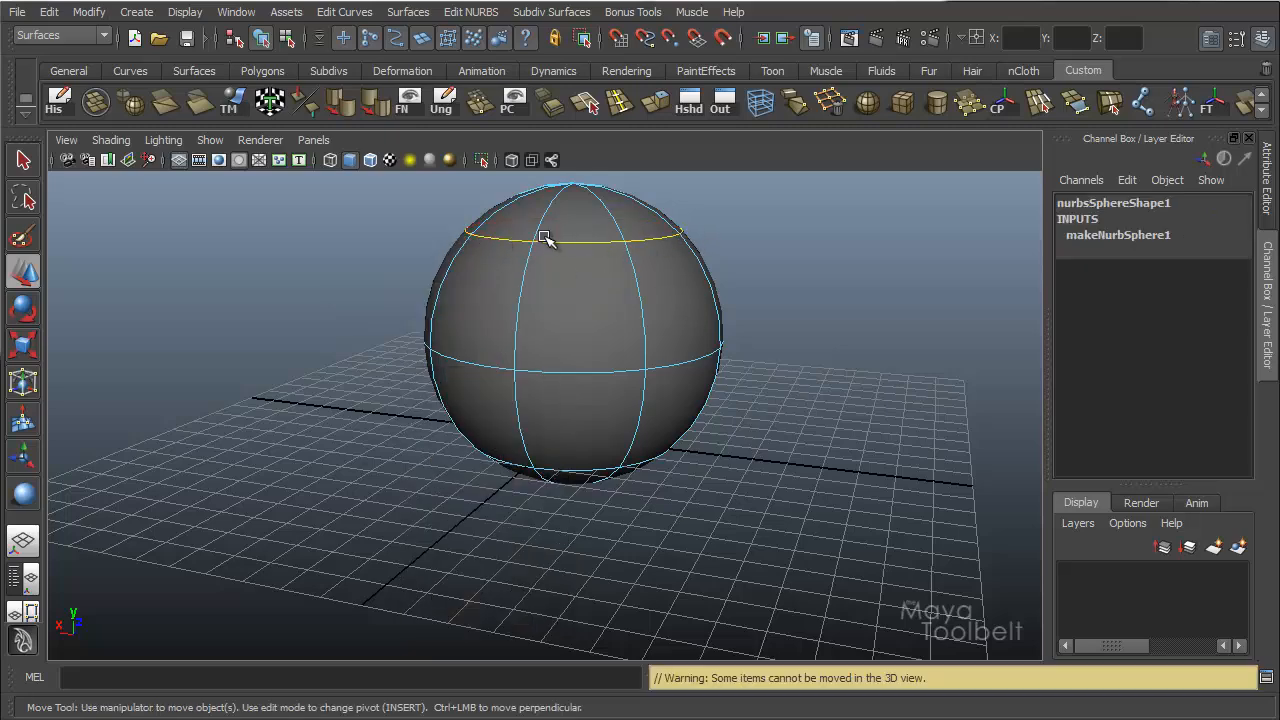
{"action": "left_click_drag", "start_coordinate": [543, 237], "coordinate": [541, 383], "text": "alt"}
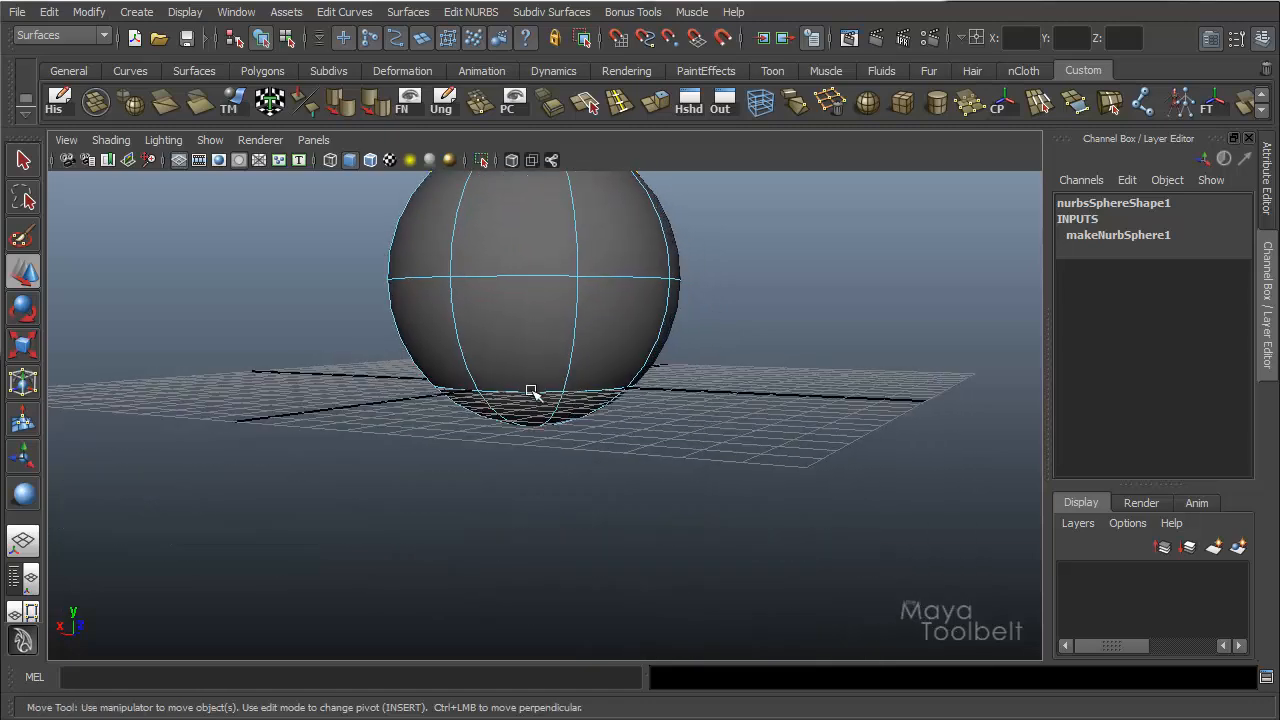
{"action": "left_click_drag", "start_coordinate": [700, 356], "coordinate": [650, 335], "text": "alt"}
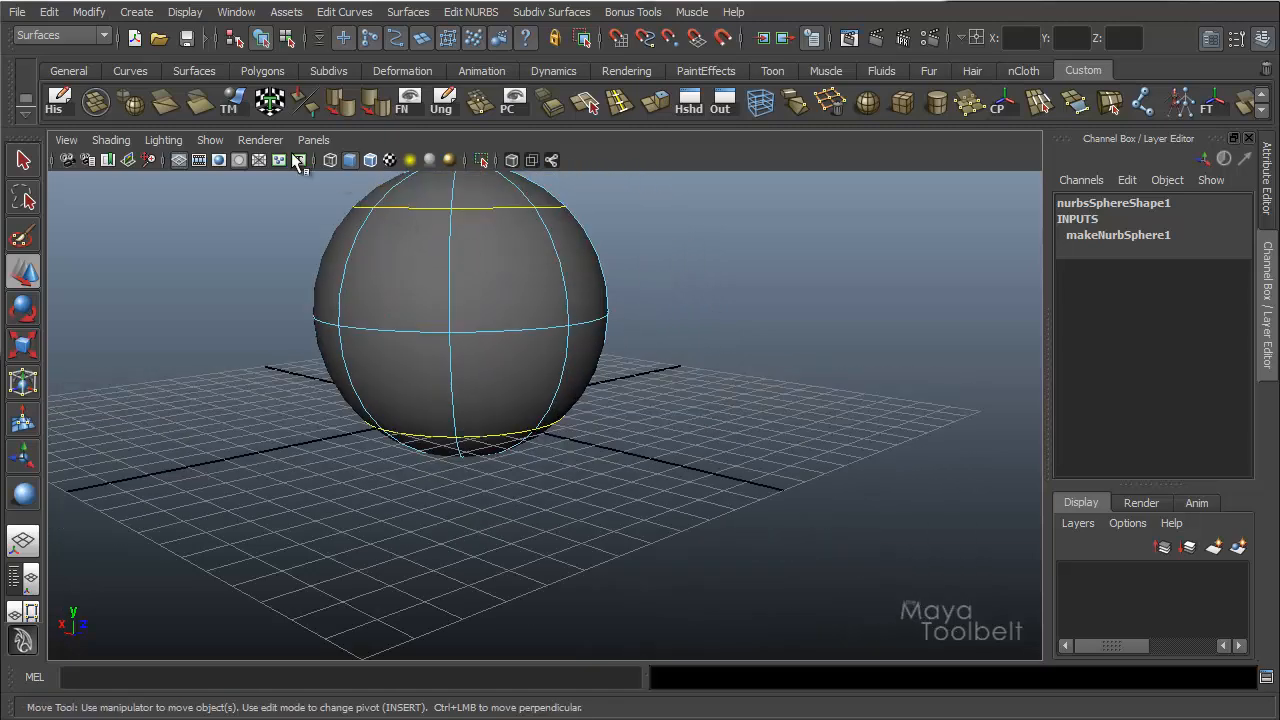
{"action": "left_click", "coordinate": [181, 166]}
{"action": "left_click_drag", "start_coordinate": [603, 374], "coordinate": [611, 369], "text": "alt"}
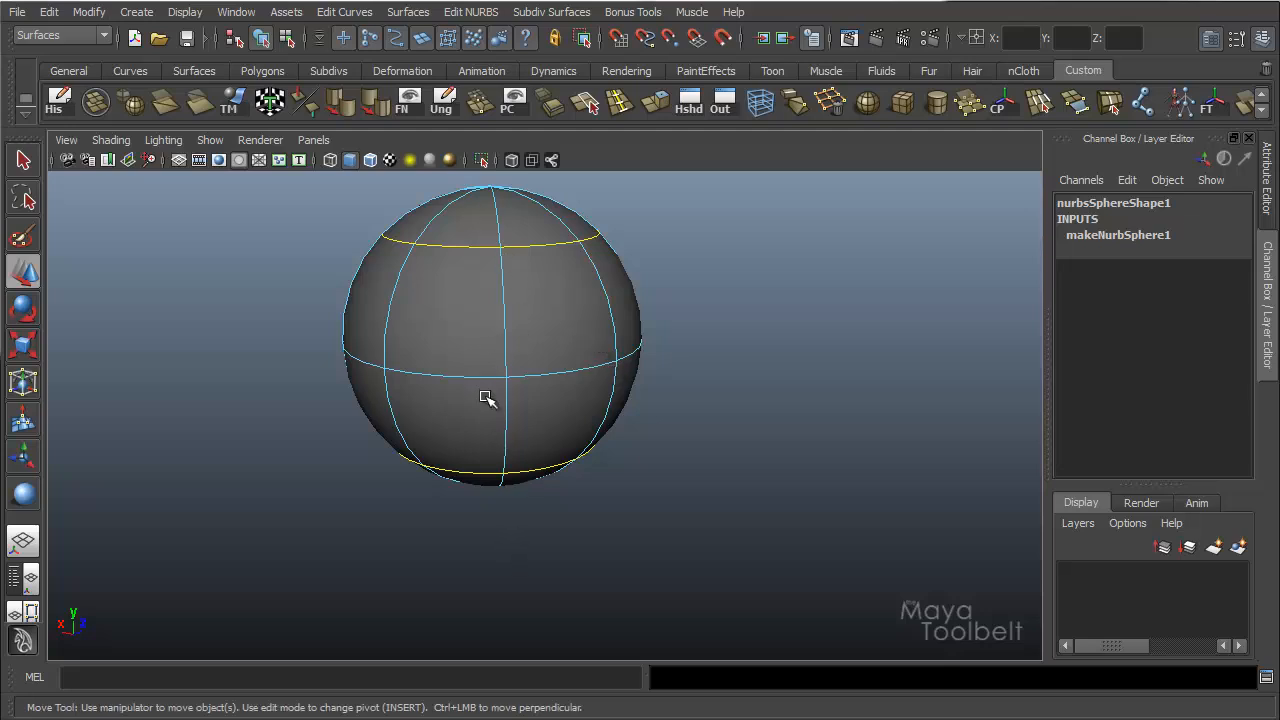
Loft a surface between the two selected isoparms and move it beside the sphere to about -9.59 in X.
{"action": "left_click", "coordinate": [405, 14]}
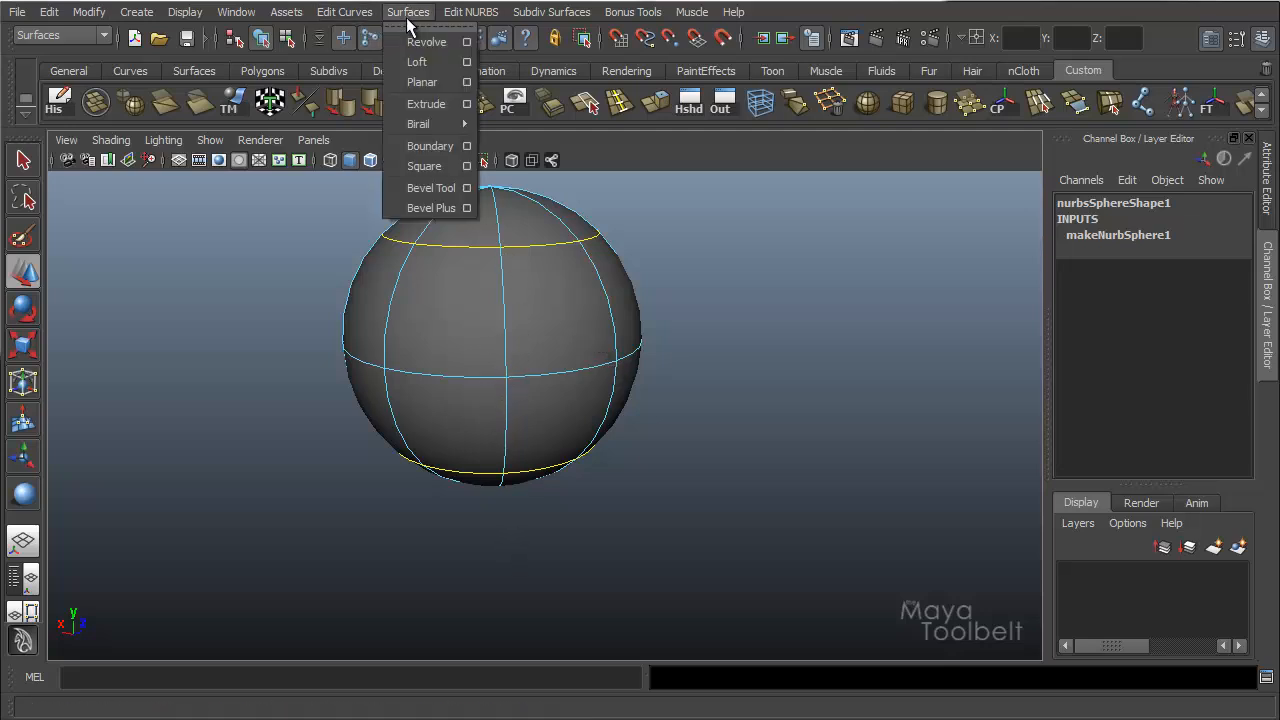
{"action": "left_click", "coordinate": [421, 60]}
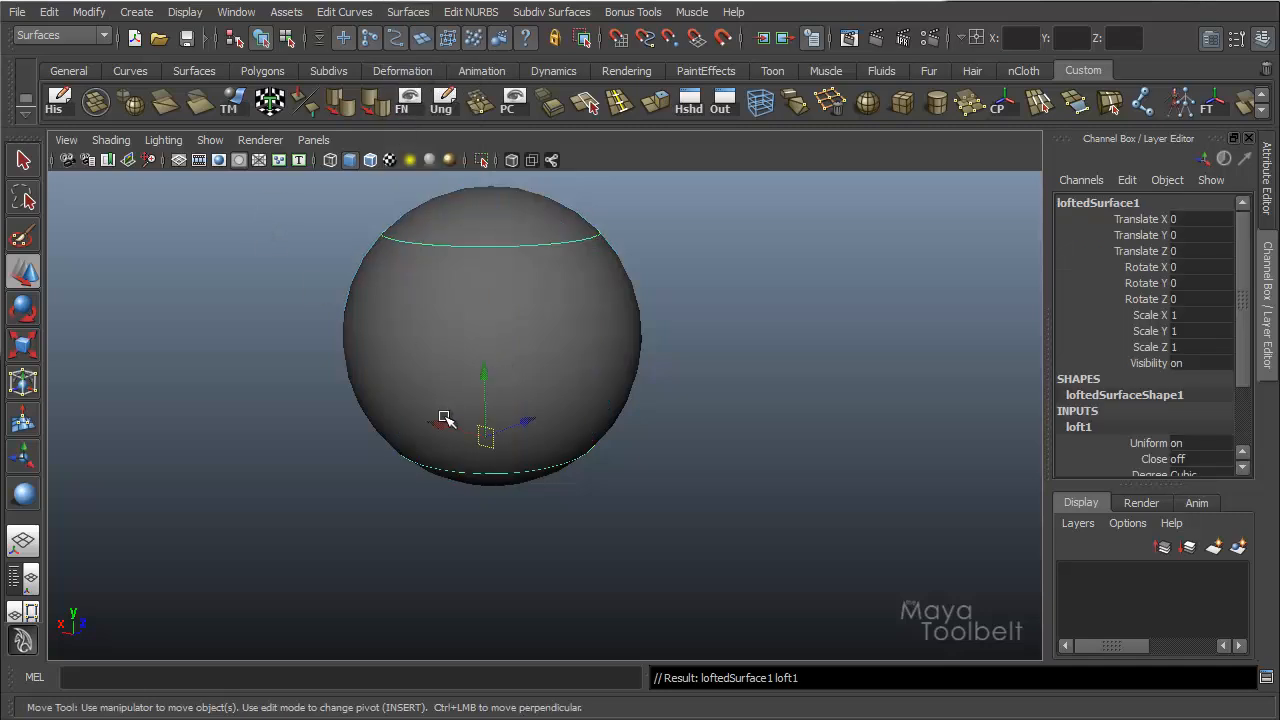
{"action": "left_click_drag", "start_coordinate": [446, 419], "coordinate": [757, 468]}
{"action": "left_click_drag", "start_coordinate": [714, 380], "coordinate": [792, 402], "text": "alt"}
Inspect the sphere and the lofted tube beside it from different angles, selecting each to compare them.
{"action": "left_click", "coordinate": [579, 336]}
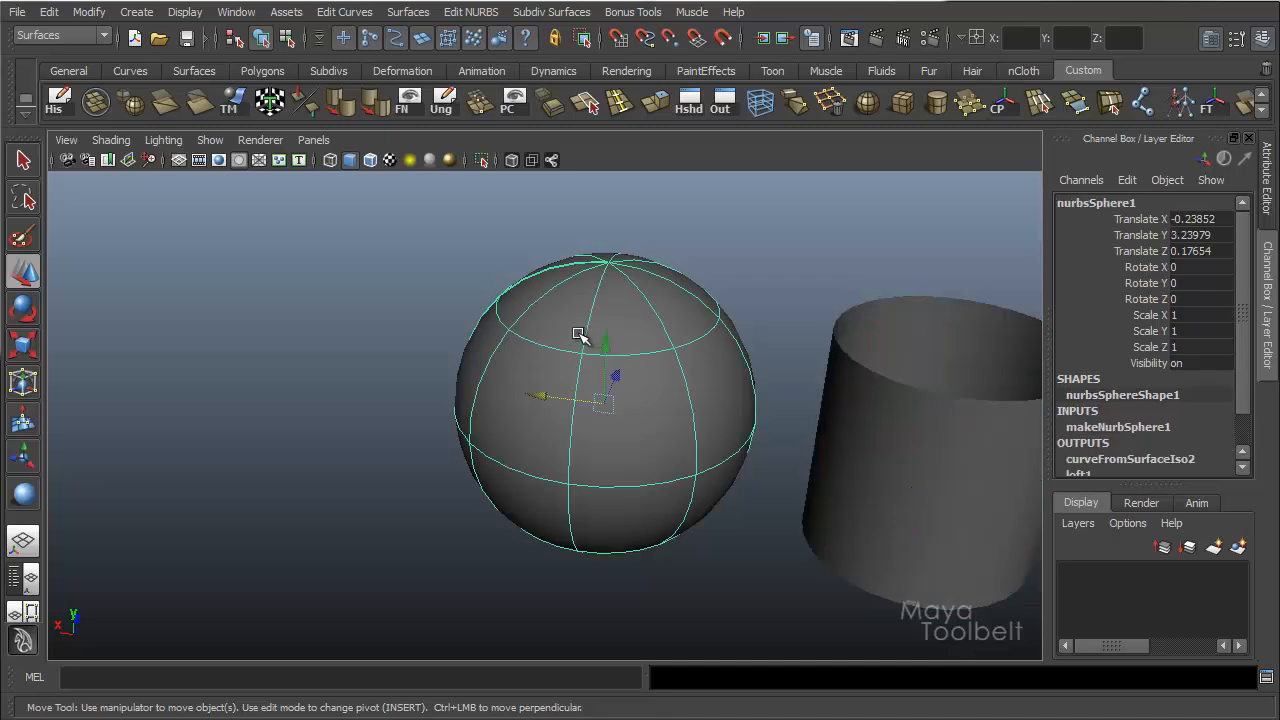
{"action": "left_click_drag", "start_coordinate": [670, 414], "coordinate": [609, 297], "text": "alt"}
{"action": "right_click_drag", "start_coordinate": [609, 297], "coordinate": [659, 298], "text": "alt"}
{"action": "left_click_drag", "start_coordinate": [659, 298], "coordinate": [701, 428], "text": "alt"}
{"action": "left_click", "coordinate": [701, 428]}
{"action": "mouse_move", "coordinate": [776, 413]}
{"action": "left_mouse_down", "text": "alt"}
{"action": "mouse_move", "coordinate": [791, 417]}
{"action": "mouse_move", "coordinate": [782, 410]}
{"action": "left_mouse_up", "text": "alt"}
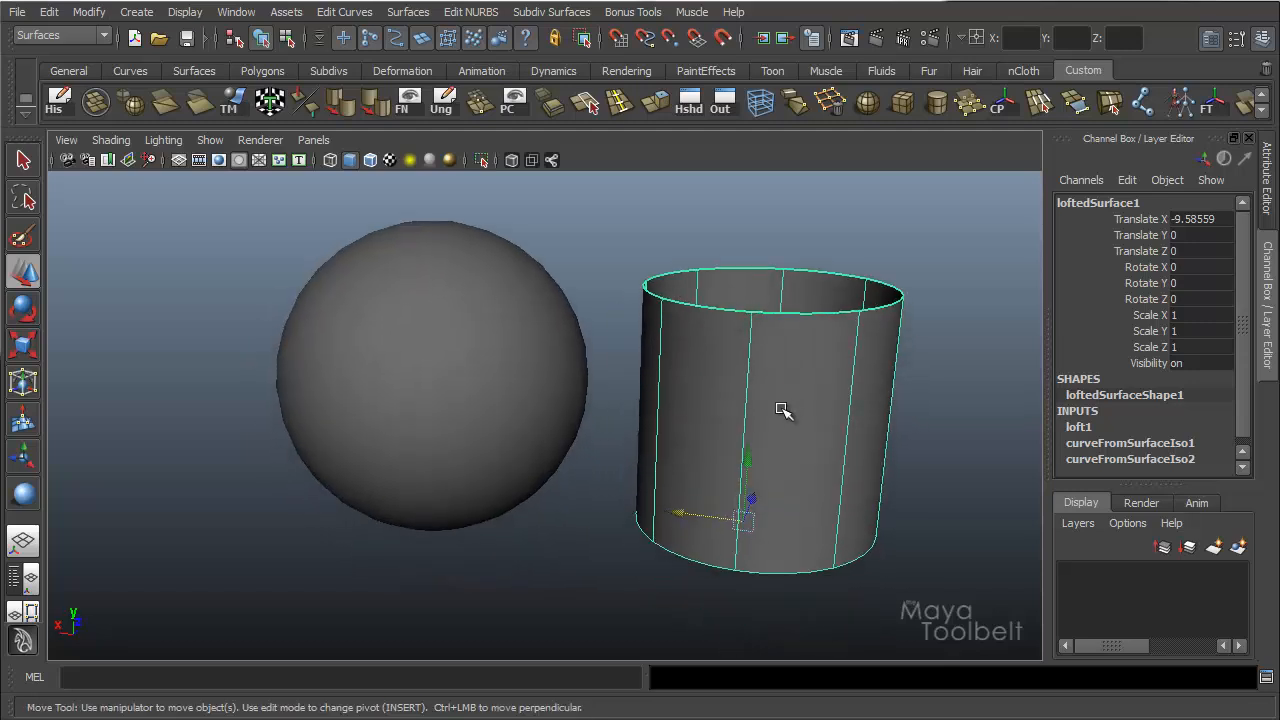
Select the sphere's upper horizontal isoparm together with a custom isoparm placed between the equator and the lower isoparm.
{"action": "left_click", "coordinate": [516, 374]}
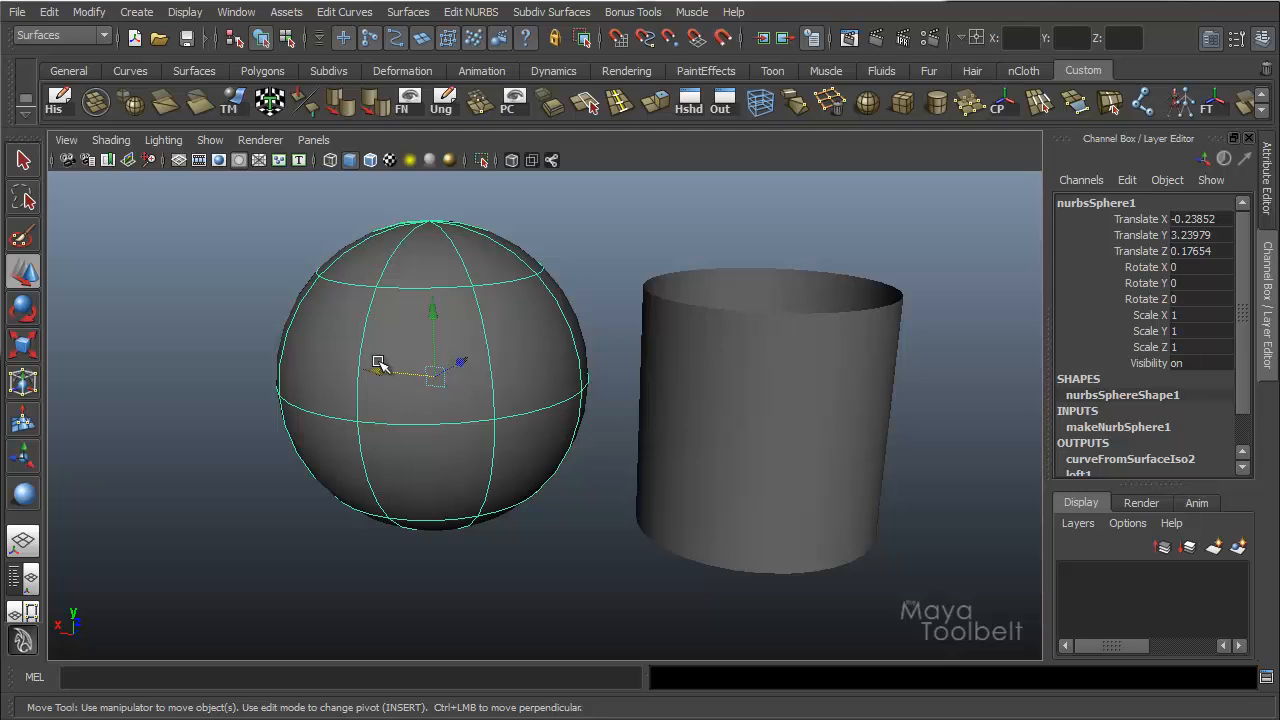
{"action": "right_click_drag", "start_coordinate": [485, 318], "coordinate": [475, 286]}
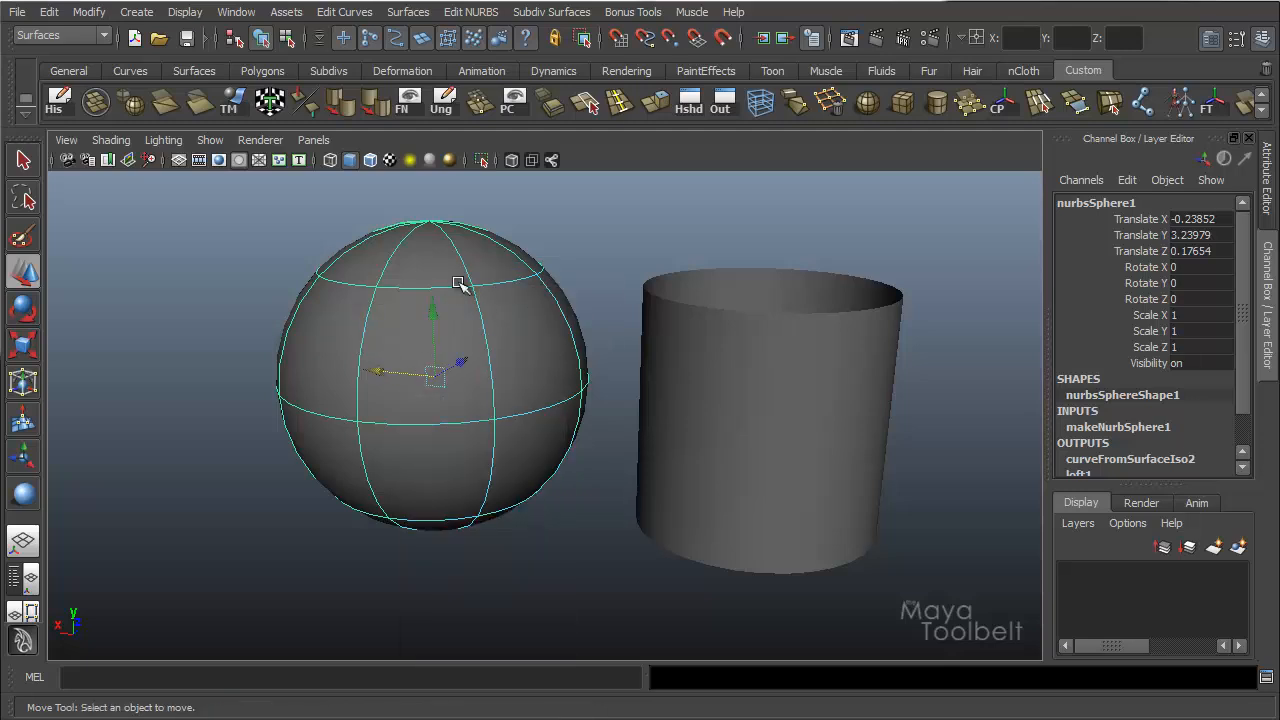
{"action": "left_click", "coordinate": [450, 288]}
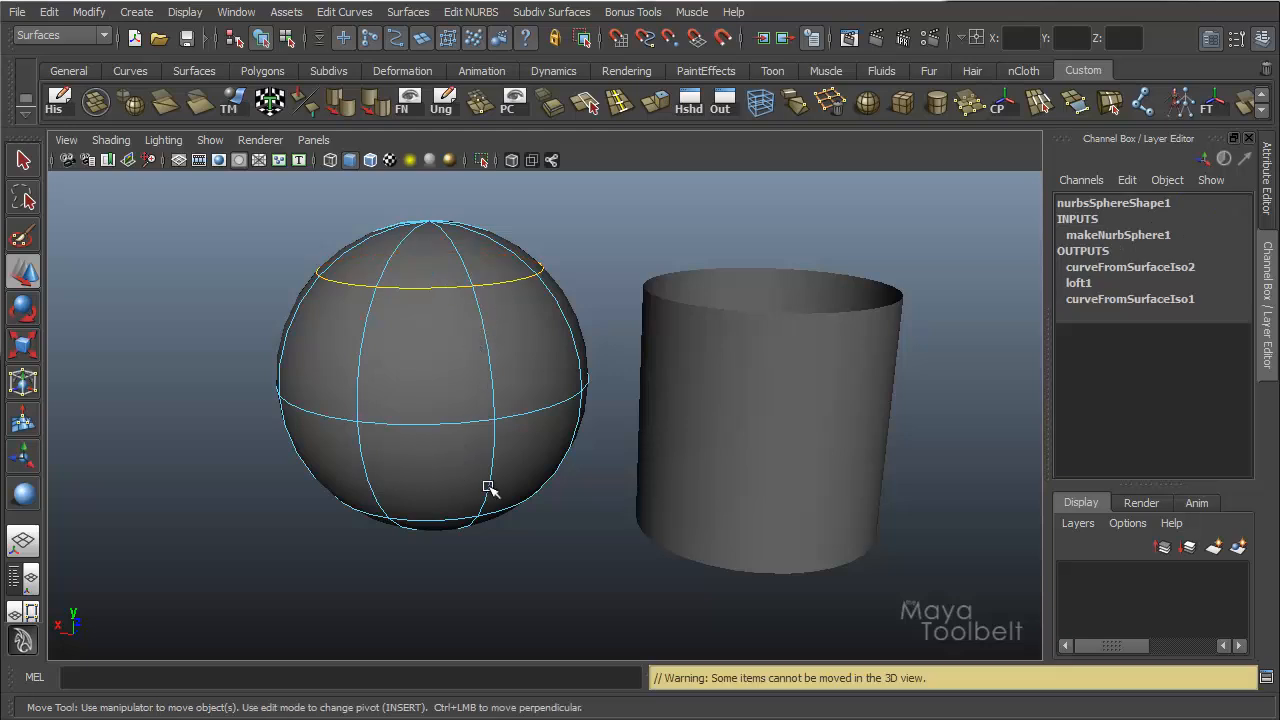
{"action": "left_click_drag", "start_coordinate": [463, 427], "coordinate": [463, 466], "text": "shift"}
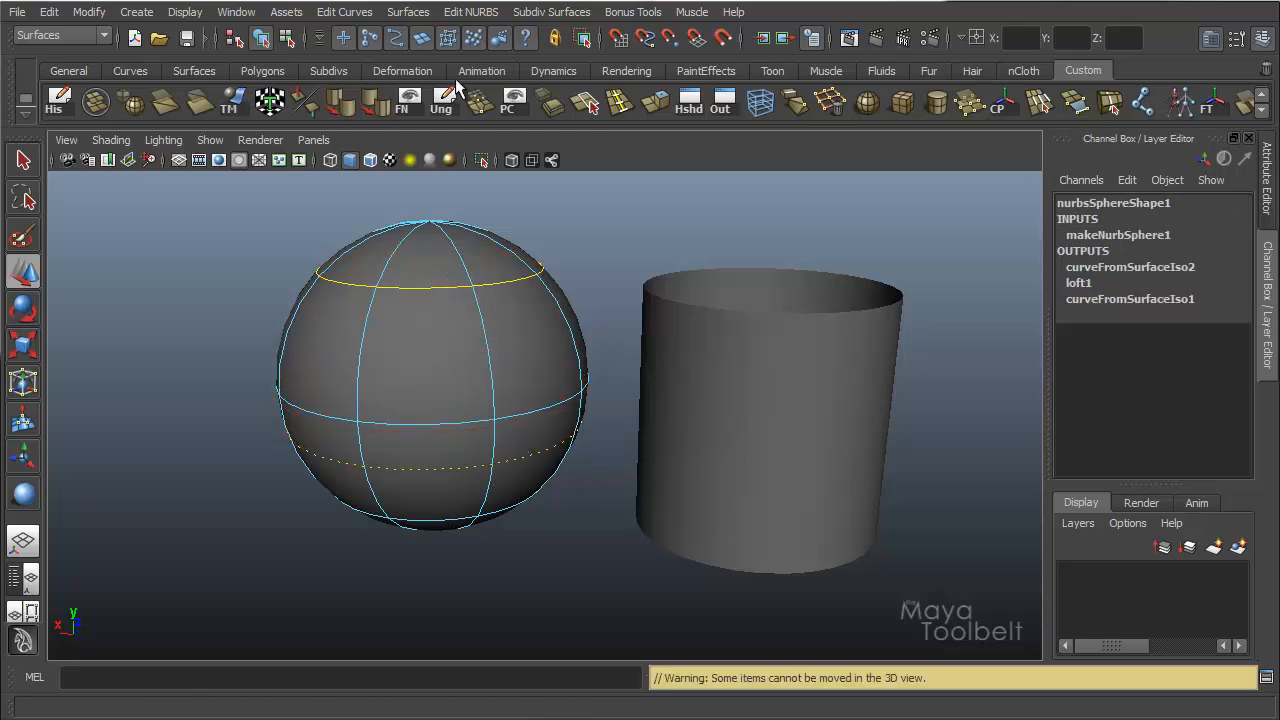
Loft a surface between the two selected isoparms and move it to about 10.84 in X.
{"action": "left_click", "coordinate": [407, 12]}
{"action": "left_click", "coordinate": [443, 62]}
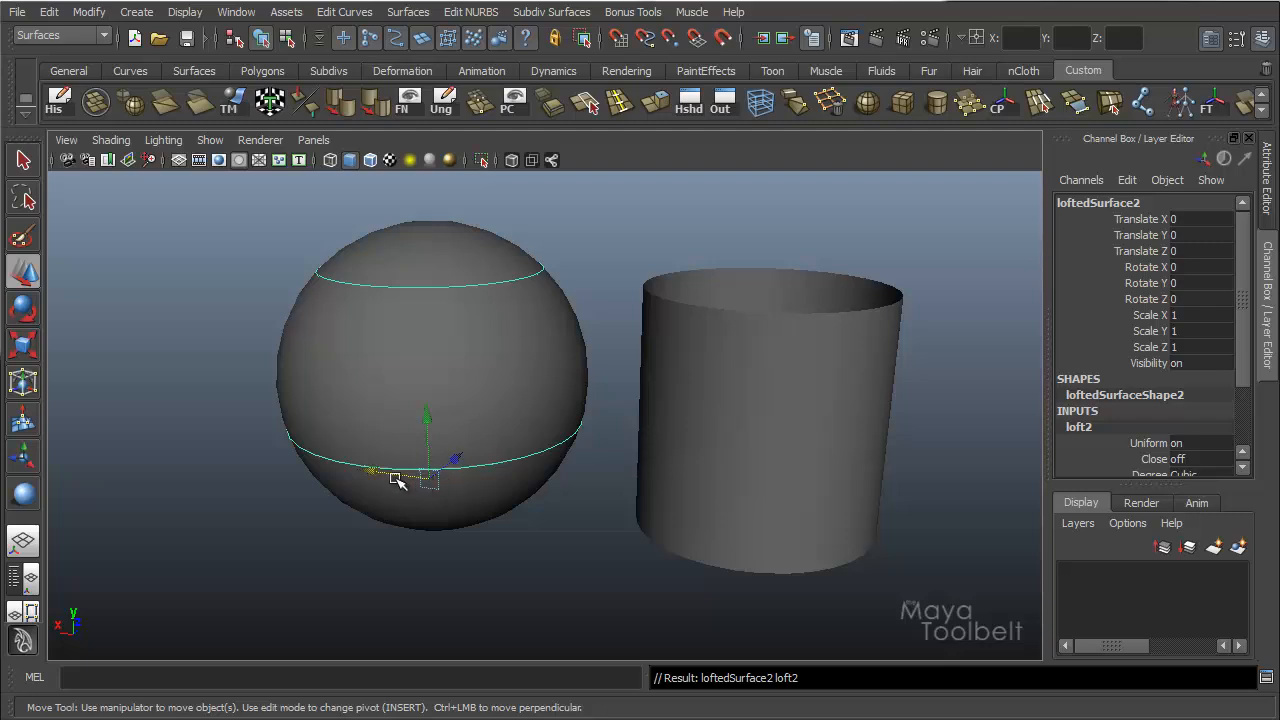
{"action": "left_click_drag", "start_coordinate": [375, 467], "coordinate": [115, 340]}
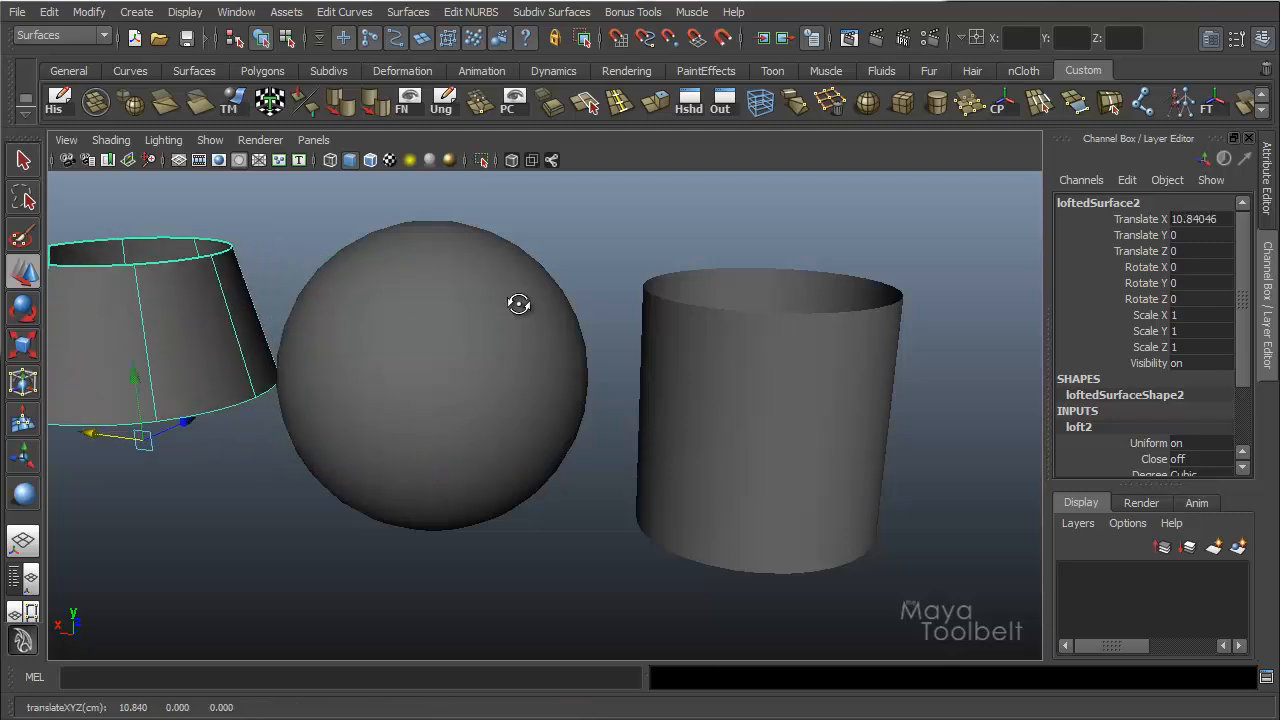
Compare the sphere with the lofted surfaces on both sides, and delete the tapered loft.
{"action": "middle_click_drag", "start_coordinate": [520, 303], "coordinate": [584, 299], "text": "alt"}
{"action": "left_click", "coordinate": [577, 312]}
{"action": "left_click_drag", "start_coordinate": [540, 320], "coordinate": [462, 293], "text": "alt"}
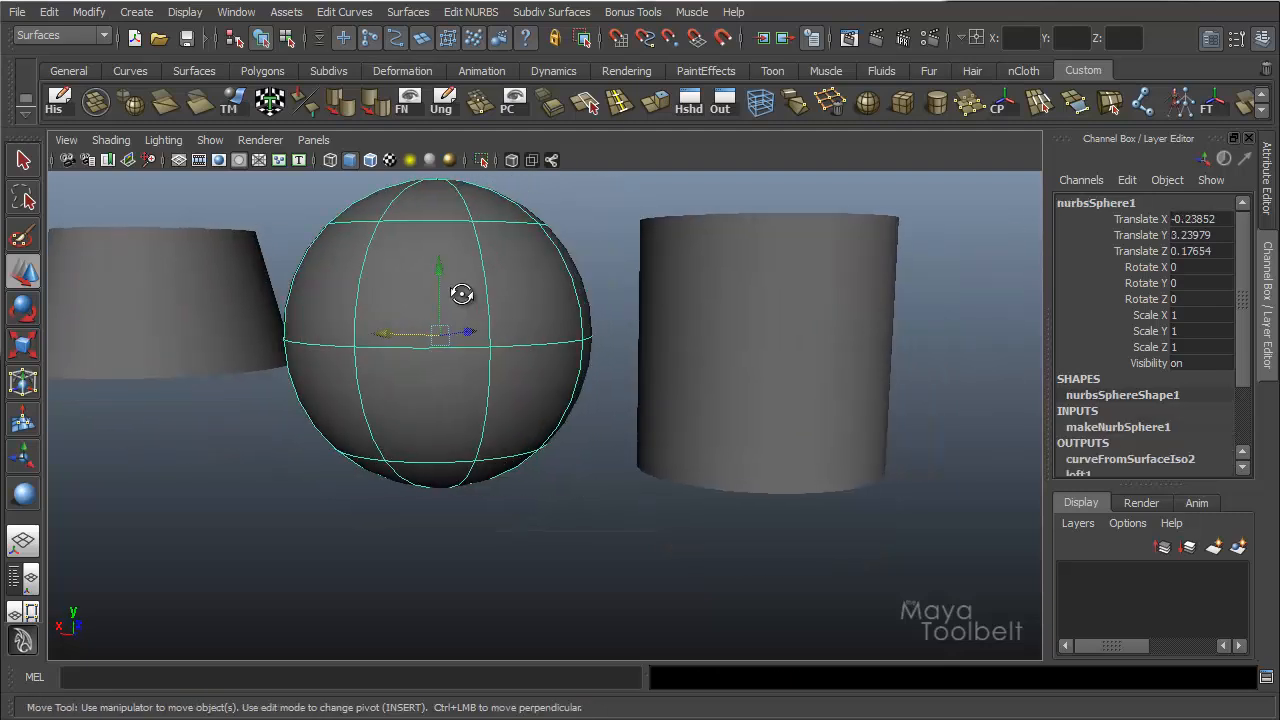
{"action": "middle_click_drag", "start_coordinate": [462, 293], "coordinate": [510, 290], "text": "alt"}
{"action": "right_click_drag", "start_coordinate": [551, 283], "coordinate": [600, 288], "text": "alt"}
{"action": "left_click", "coordinate": [143, 330]}
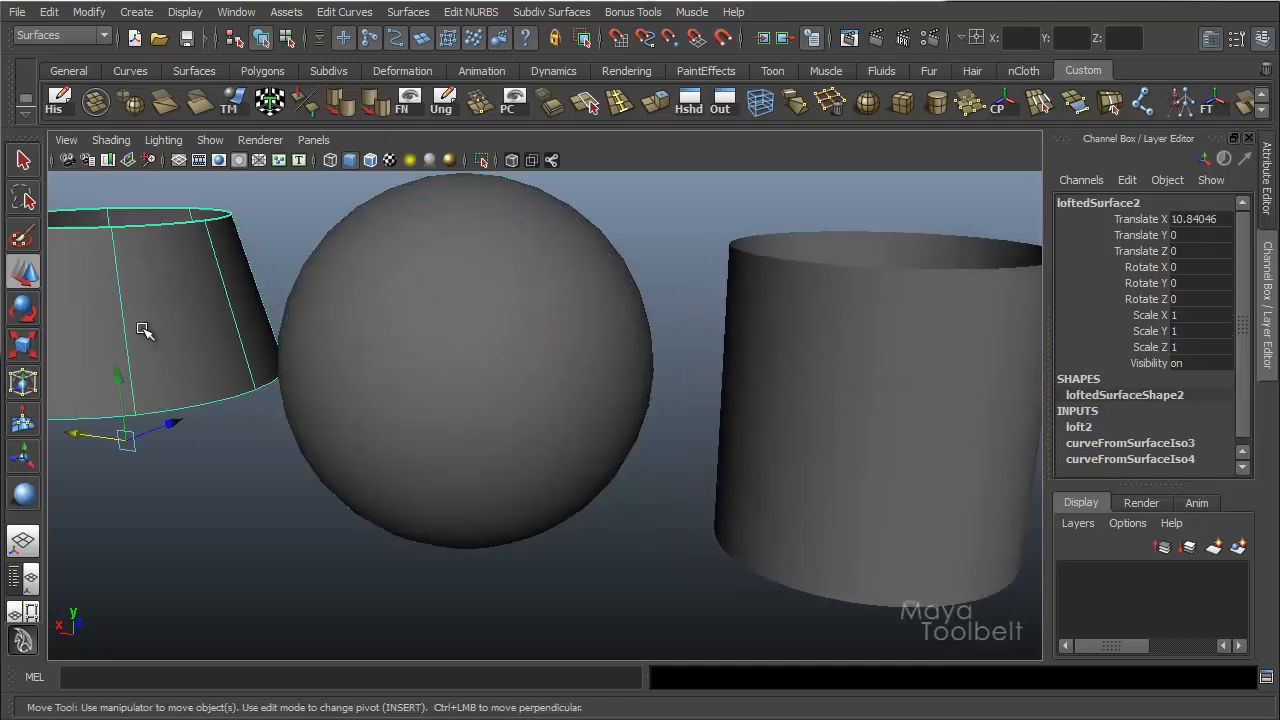
{"action": "key", "text": "Delete"}
Place and select two custom horizontal isoparms on the sphere, one slightly below and one slightly above the equator.
{"action": "left_click", "coordinate": [486, 365]}
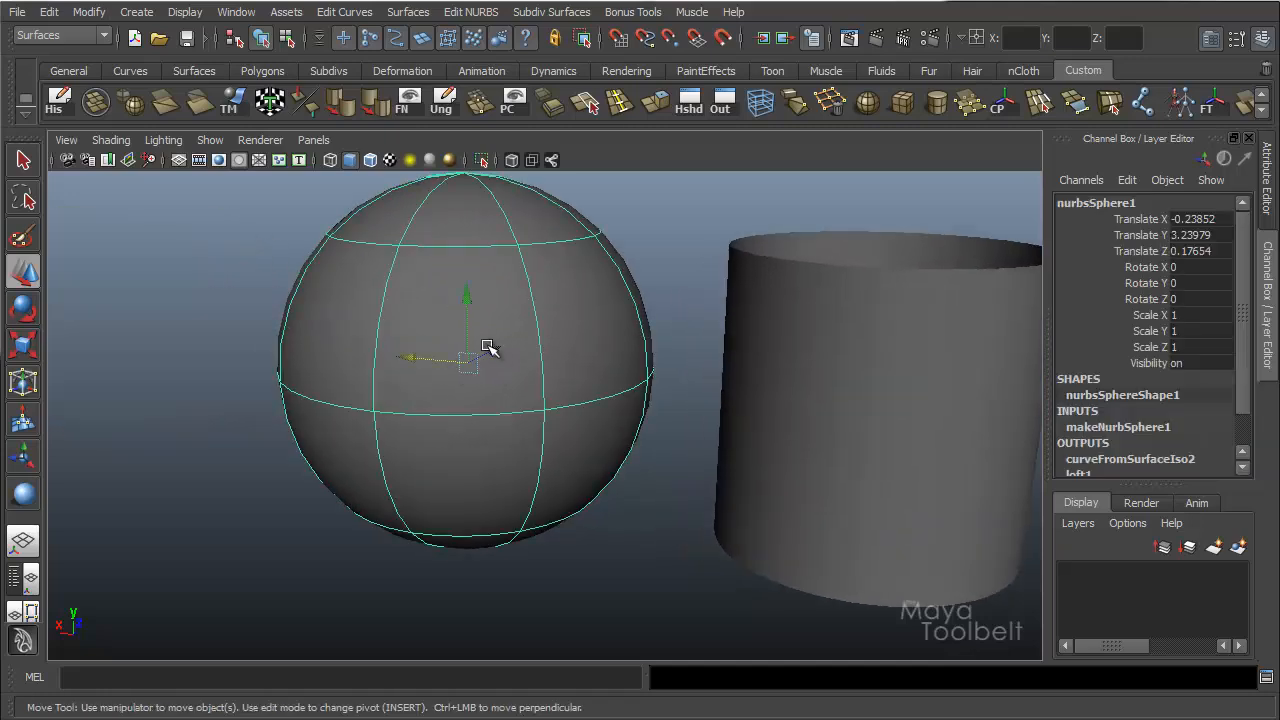
{"action": "right_click", "coordinate": [474, 290]}
{"action": "left_click", "coordinate": [476, 266]}
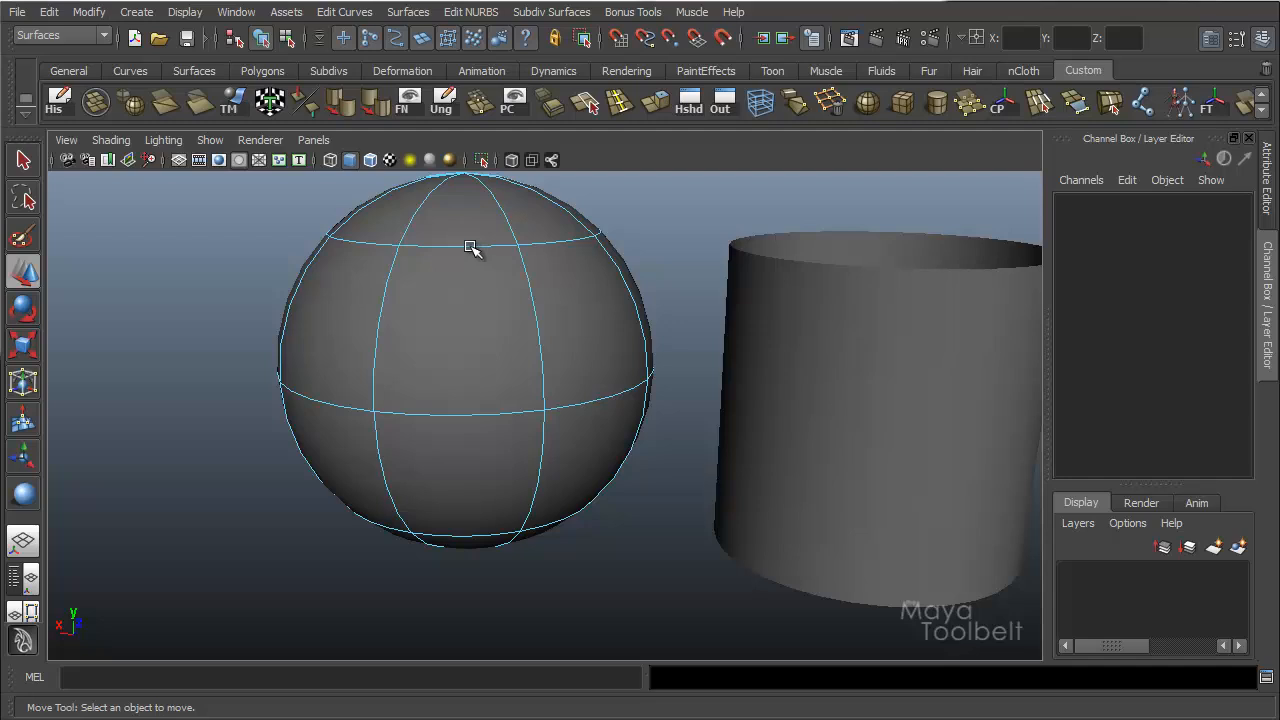
{"action": "left_click_drag", "start_coordinate": [470, 246], "coordinate": [453, 486]}
{"action": "left_click_drag", "start_coordinate": [529, 443], "coordinate": [528, 368], "text": "alt"}
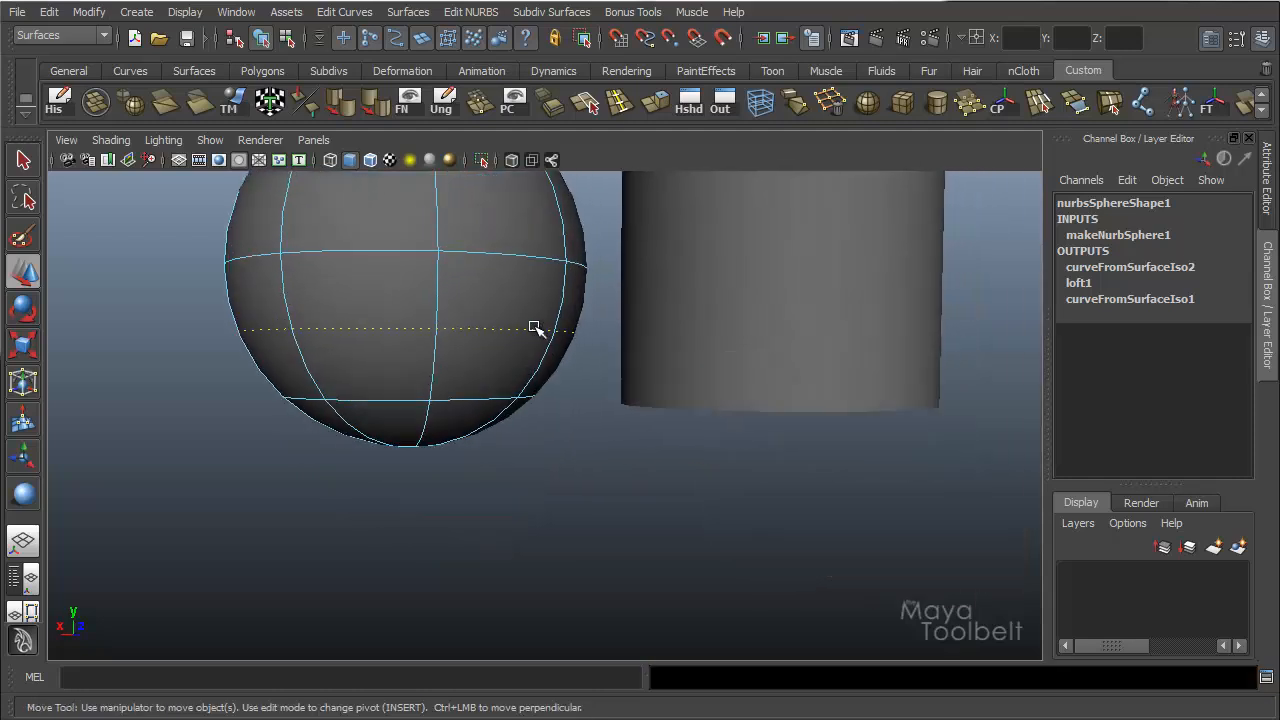
{"action": "left_click_drag", "start_coordinate": [480, 316], "coordinate": [688, 402], "text": "alt"}
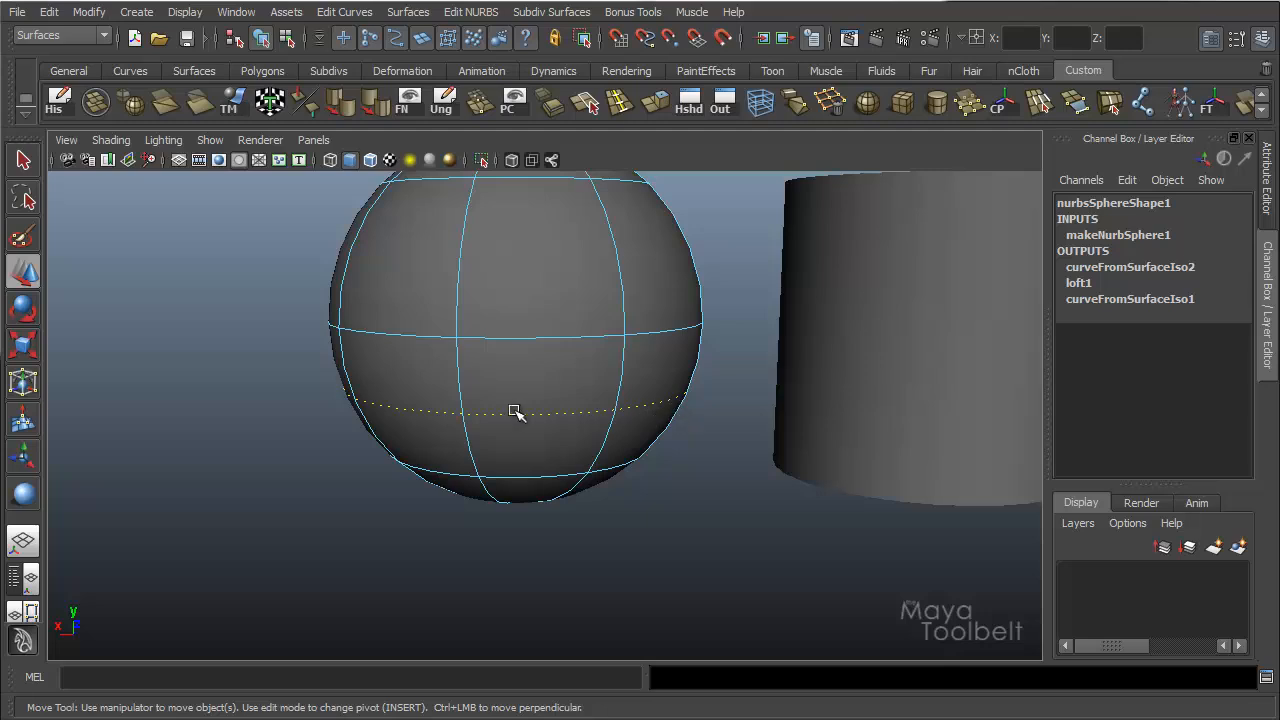
{"action": "left_click_drag", "start_coordinate": [611, 374], "coordinate": [614, 389], "text": "alt"}
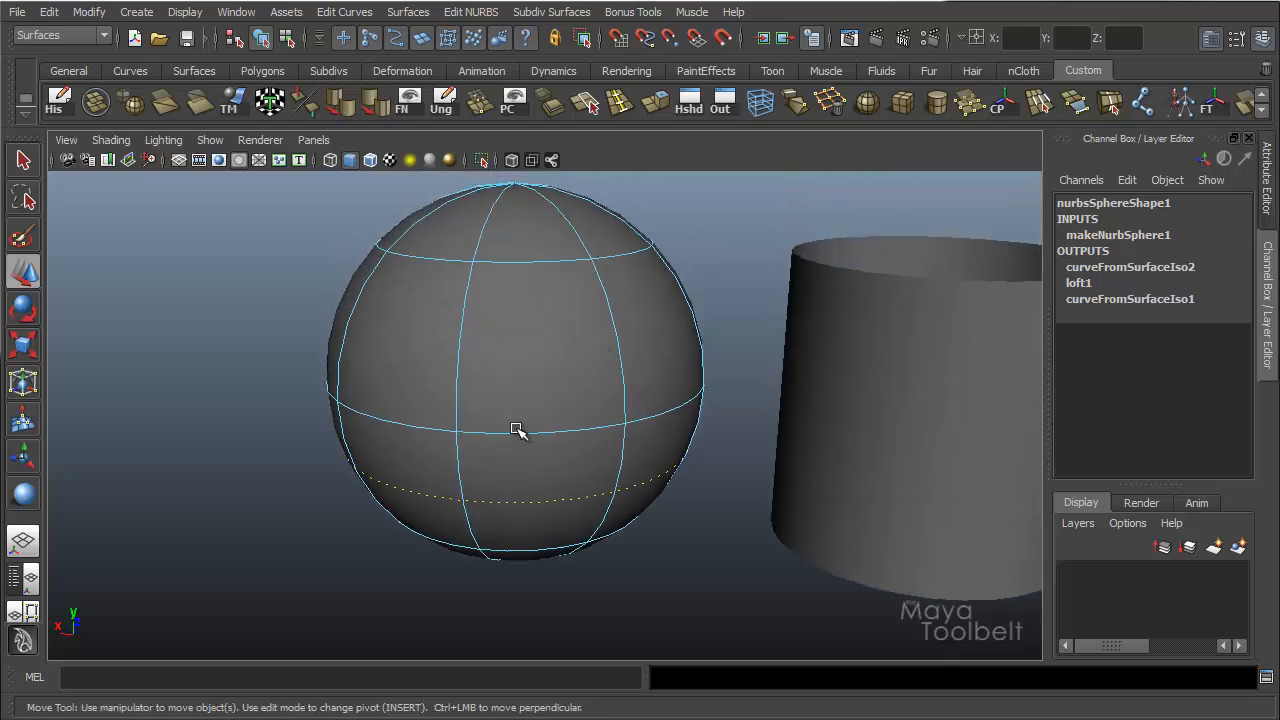
{"action": "left_click", "coordinate": [540, 354], "text": "shift"}
{"action": "left_click_drag", "start_coordinate": [540, 354], "coordinate": [560, 390], "text": "alt"}
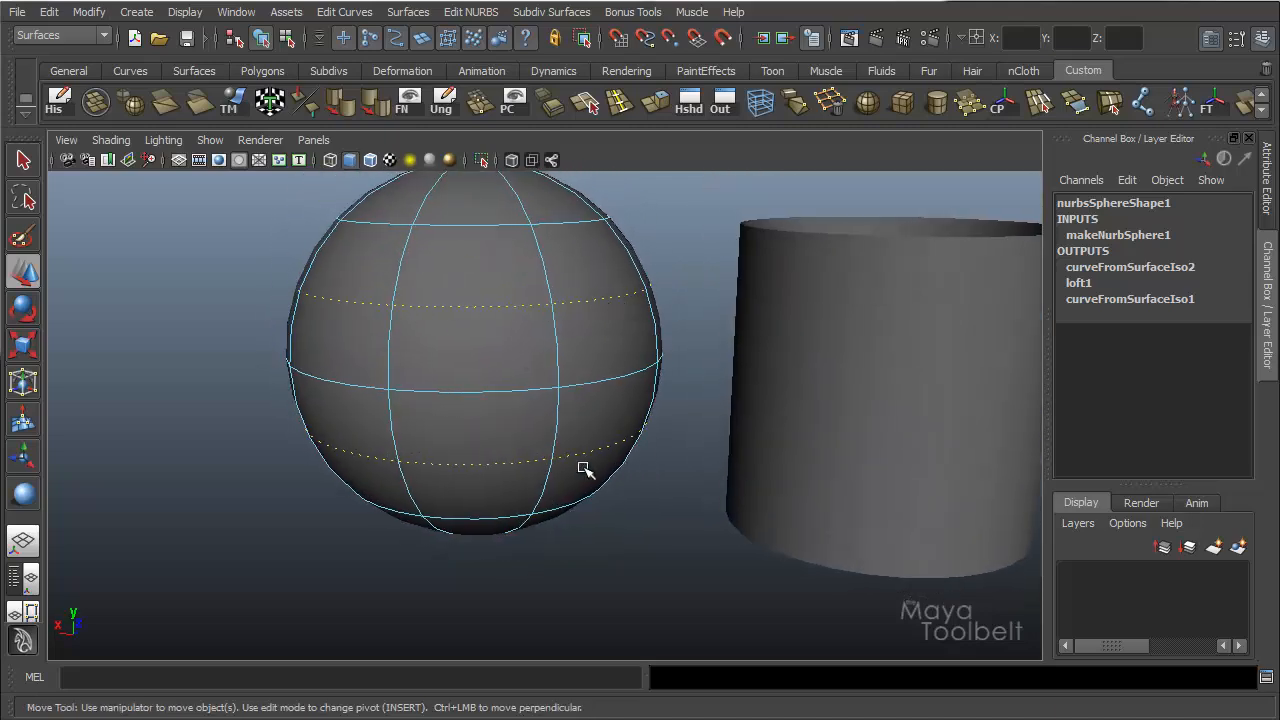
Loft the two custom isoparms and move the resulting band to about 10.47 in X beside the sphere.
{"action": "left_click", "coordinate": [408, 12]}
{"action": "left_click", "coordinate": [417, 61]}
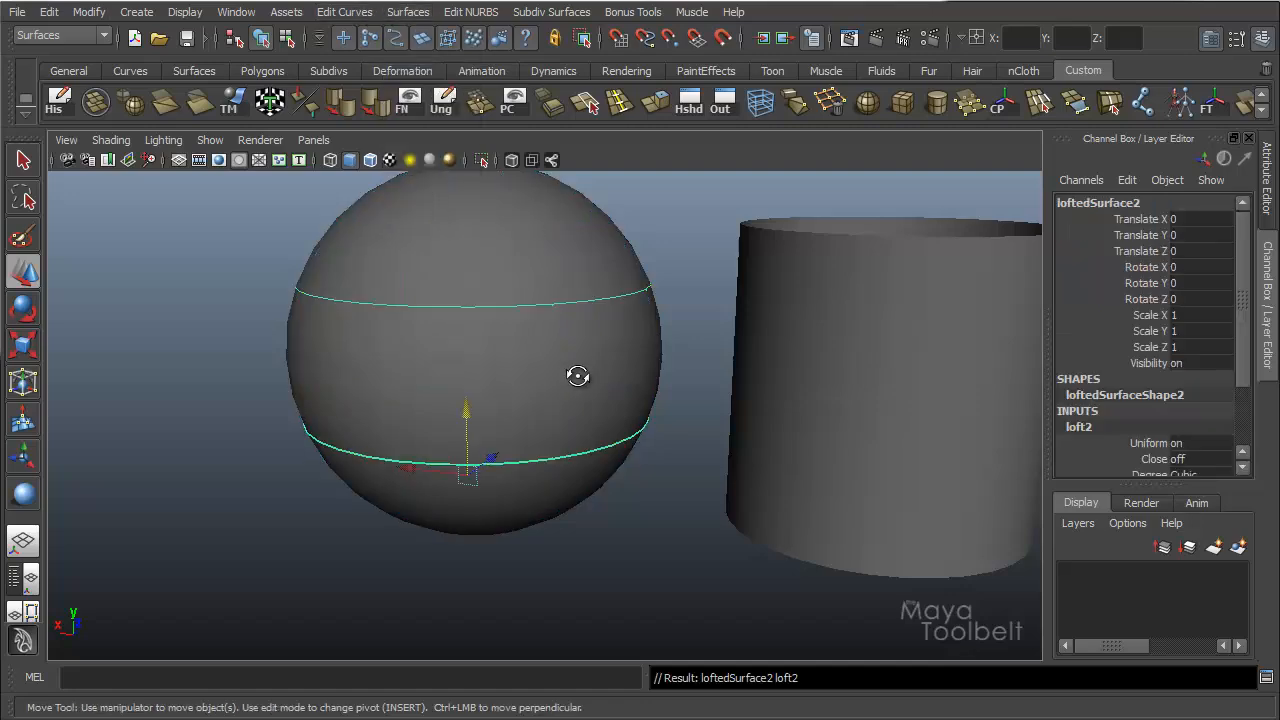
{"action": "left_click_drag", "start_coordinate": [574, 371], "coordinate": [658, 592], "text": "alt"}
{"action": "left_click_drag", "start_coordinate": [533, 612], "coordinate": [145, 598]}
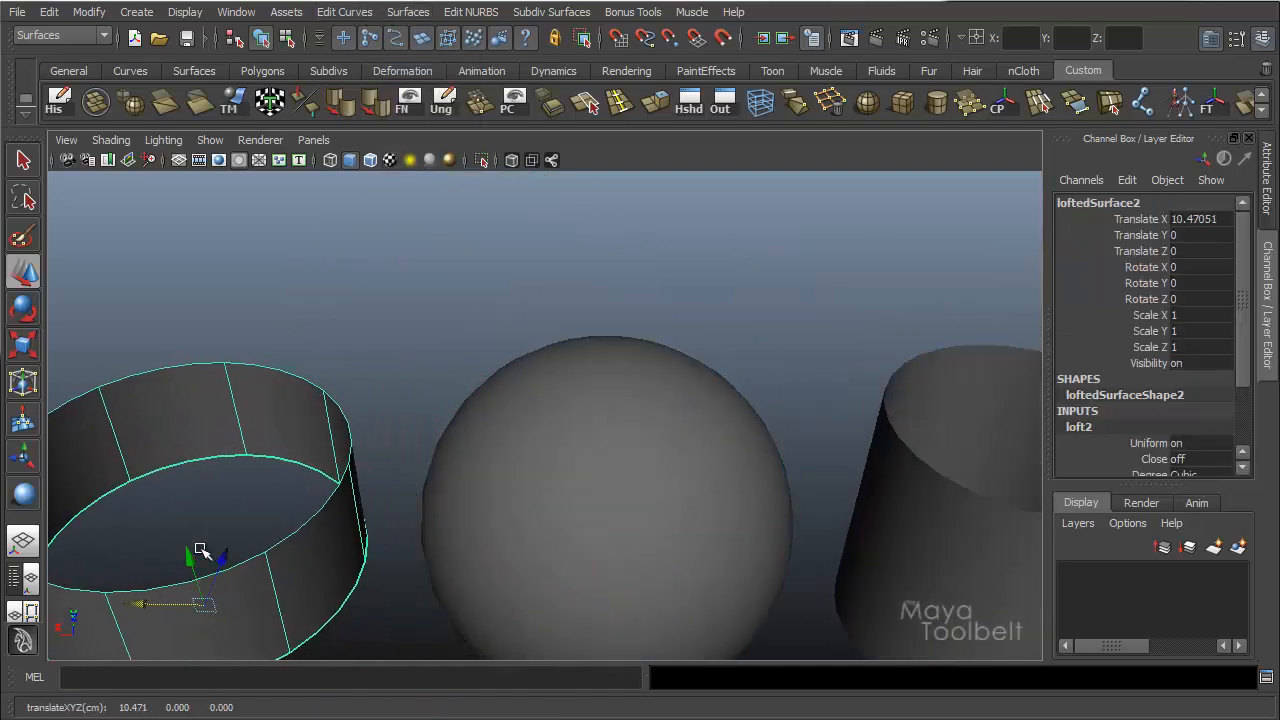
{"action": "left_click_drag", "start_coordinate": [340, 500], "coordinate": [371, 386], "text": "alt"}
{"action": "middle_click_drag", "start_coordinate": [495, 304], "coordinate": [590, 378], "text": "alt"}
{"action": "left_click_drag", "start_coordinate": [635, 338], "coordinate": [646, 380], "text": "alt"}
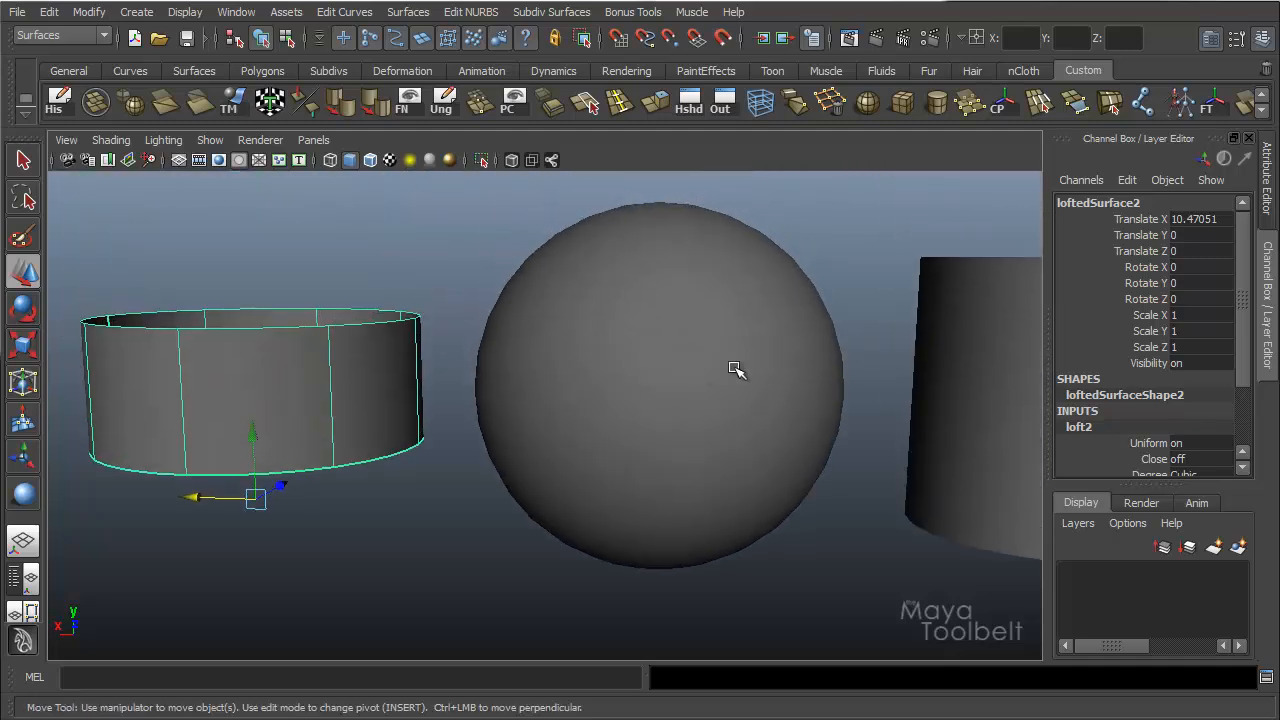
{"action": "middle_click_drag", "start_coordinate": [755, 366], "coordinate": [643, 360], "text": "alt"}
{"action": "right_click_drag", "start_coordinate": [643, 360], "coordinate": [580, 348], "text": "alt"}
{"action": "middle_click_drag", "start_coordinate": [580, 348], "coordinate": [703, 350], "text": "alt"}
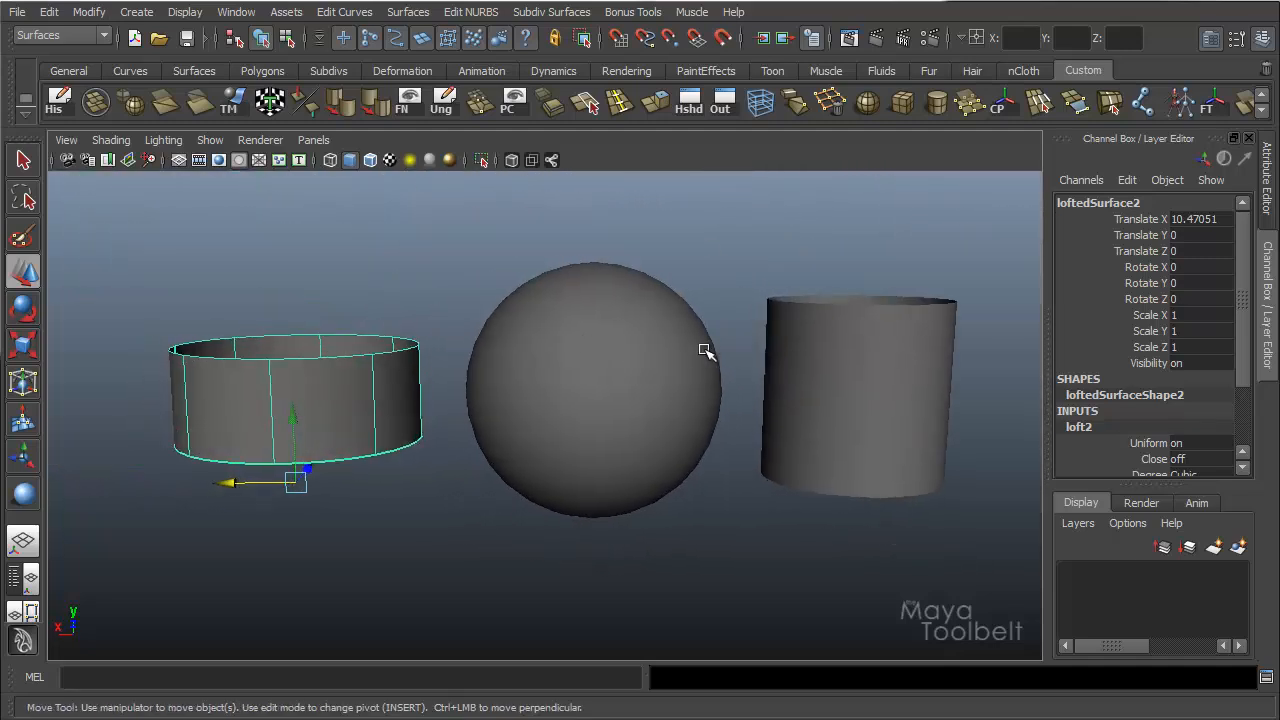
Scale the sphere to about 0.80 in X, 0.66 in Y and 0.80 in Z to test the lofts' history.
{"action": "left_click", "coordinate": [613, 359]}
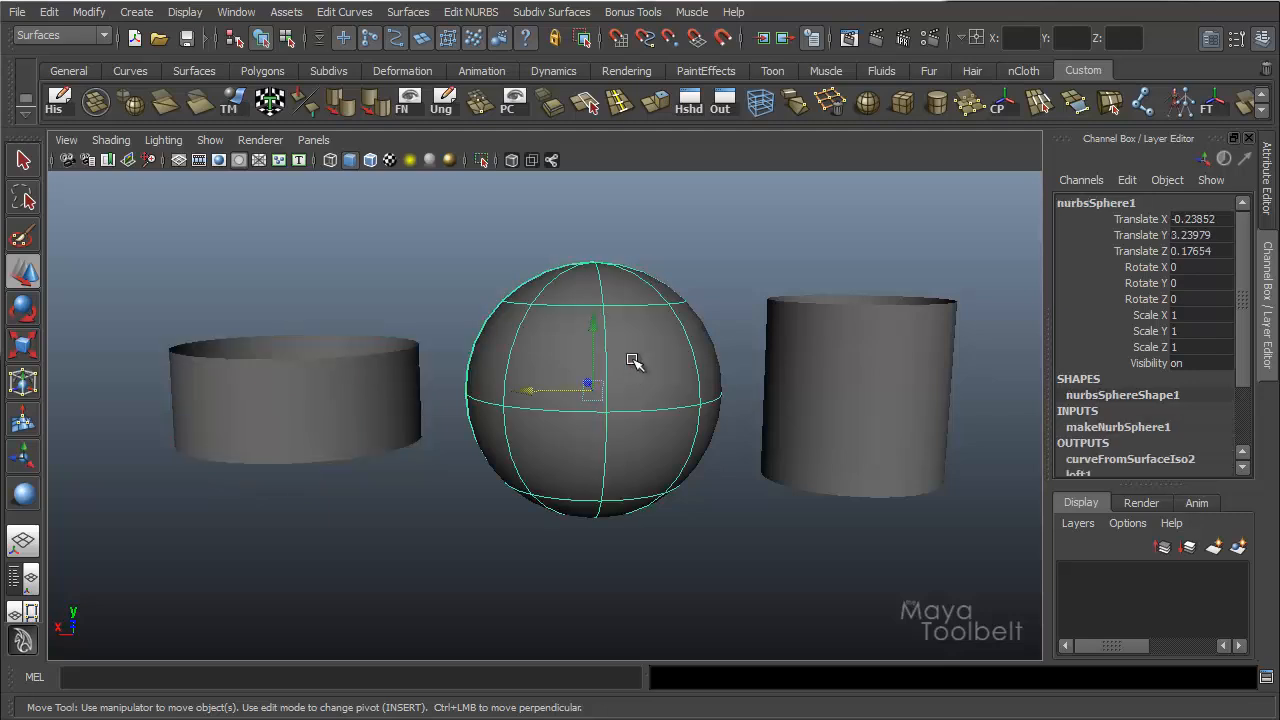
{"action": "key", "text": "r"}
{"action": "left_click_drag", "start_coordinate": [598, 300], "coordinate": [597, 330]}
{"action": "left_click_drag", "start_coordinate": [674, 389], "coordinate": [634, 368], "text": "alt"}
{"action": "middle_click_drag", "start_coordinate": [708, 341], "coordinate": [696, 422], "text": "ctrl"}
{"action": "middle_click_drag", "start_coordinate": [706, 316], "coordinate": [870, 294], "text": "ctrl"}
{"action": "middle_click_drag", "start_coordinate": [680, 407], "coordinate": [799, 321], "text": "ctrl"}
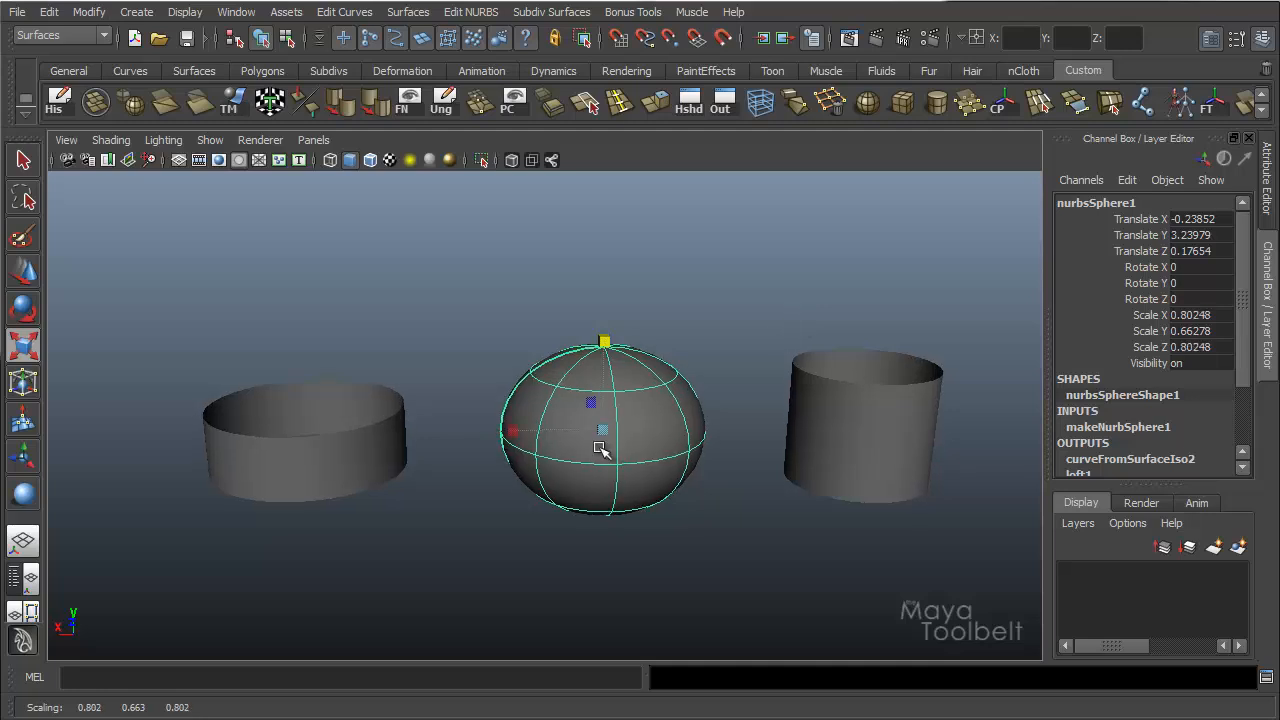
{"action": "left_click_drag", "start_coordinate": [607, 391], "coordinate": [566, 409], "text": "alt"}
{"action": "middle_click_drag", "start_coordinate": [638, 408], "coordinate": [655, 310], "text": "alt"}
{"action": "right_click_drag", "start_coordinate": [657, 325], "coordinate": [703, 342], "text": "alt"}
{"action": "left_click_drag", "start_coordinate": [704, 342], "coordinate": [686, 354], "text": "alt"}
Delete both lofted surfaces, keeping only the flattened sphere.
{"action": "left_click", "coordinate": [266, 317]}
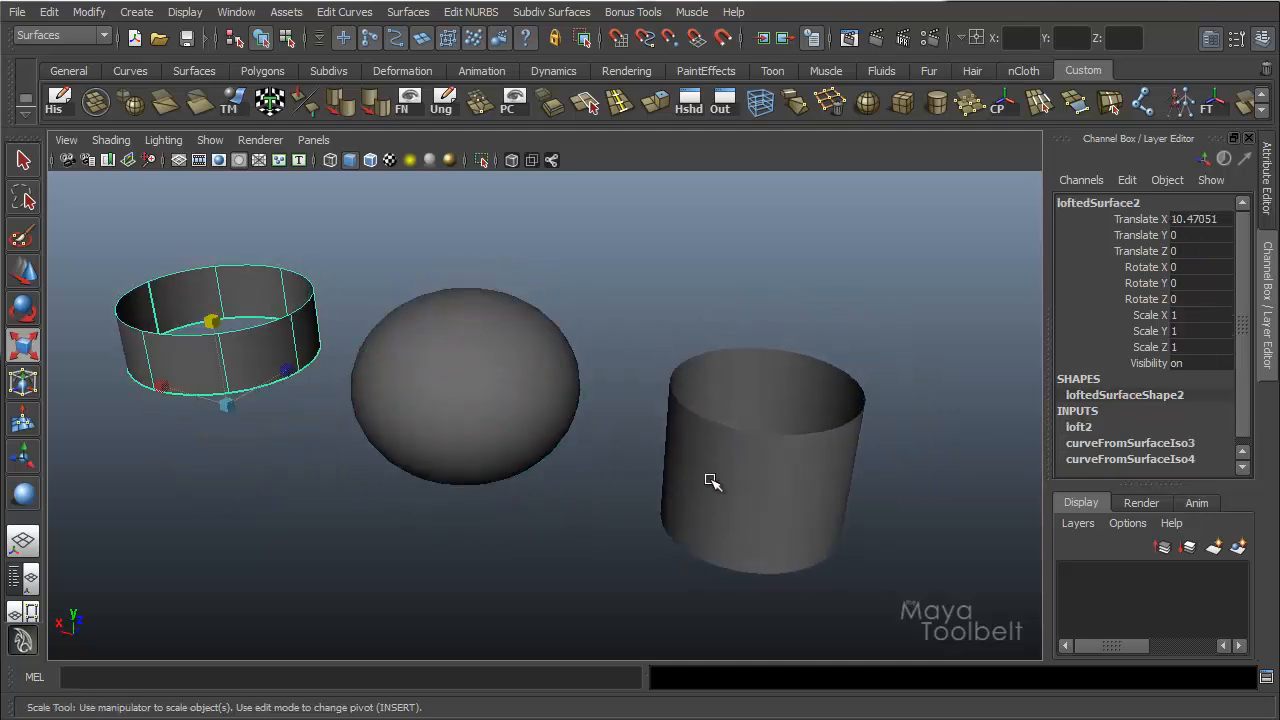
{"action": "left_click", "coordinate": [745, 470], "text": "shift"}
{"action": "key", "text": "Delete"}
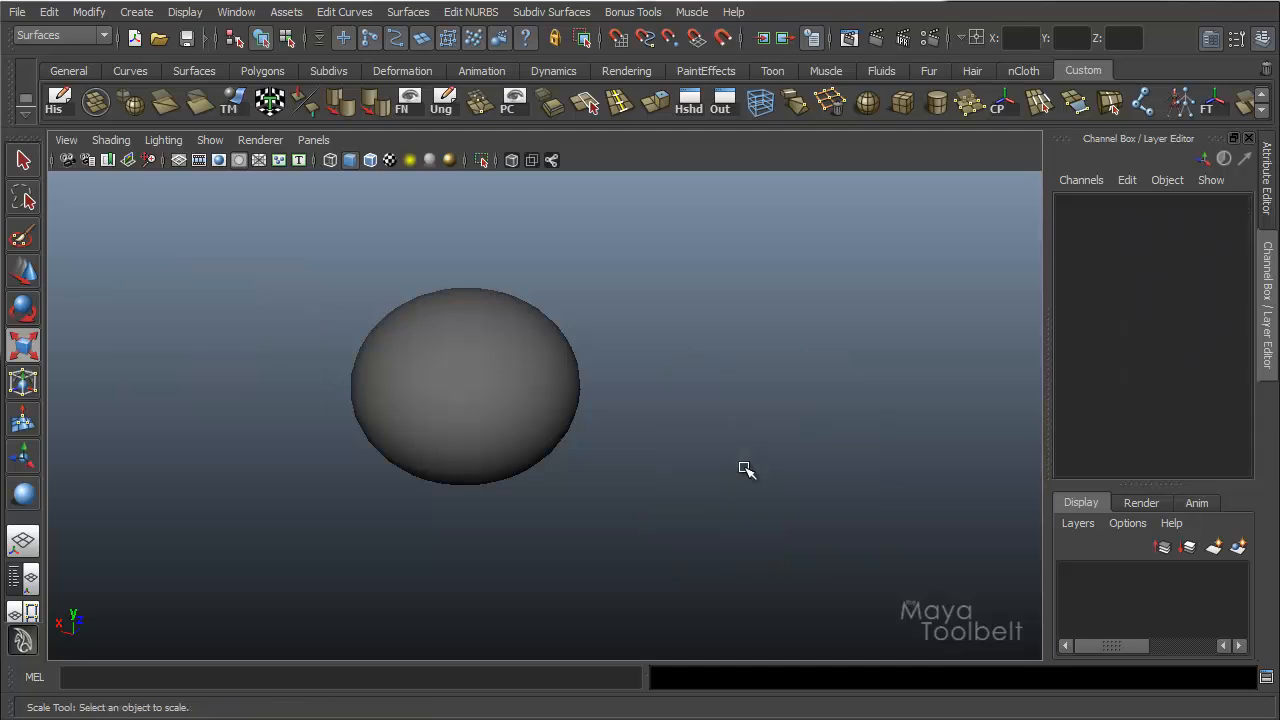
Select the flattened sphere's upper and lower horizontal isoparms together.
{"action": "left_click", "coordinate": [391, 399]}
{"action": "middle_click_drag", "start_coordinate": [423, 409], "coordinate": [455, 341], "text": "alt"}
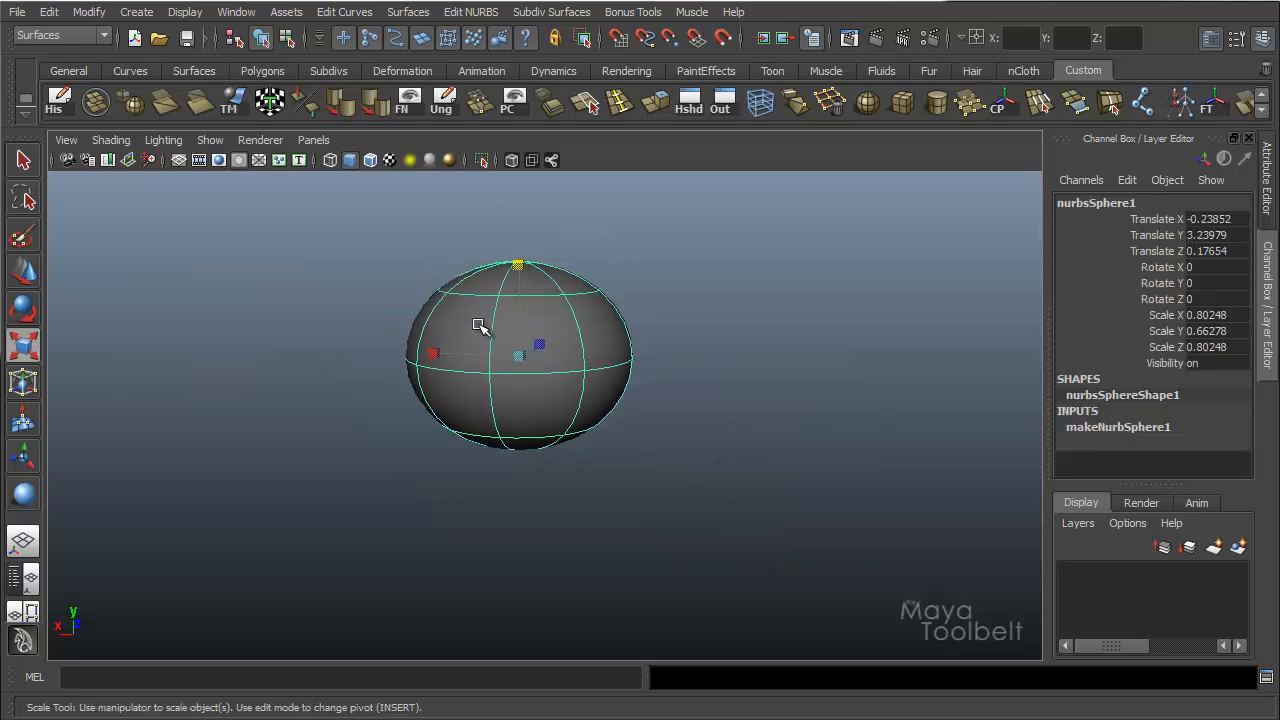
{"action": "right_click_drag", "start_coordinate": [478, 326], "coordinate": [472, 290]}
{"action": "left_click", "coordinate": [476, 296]}
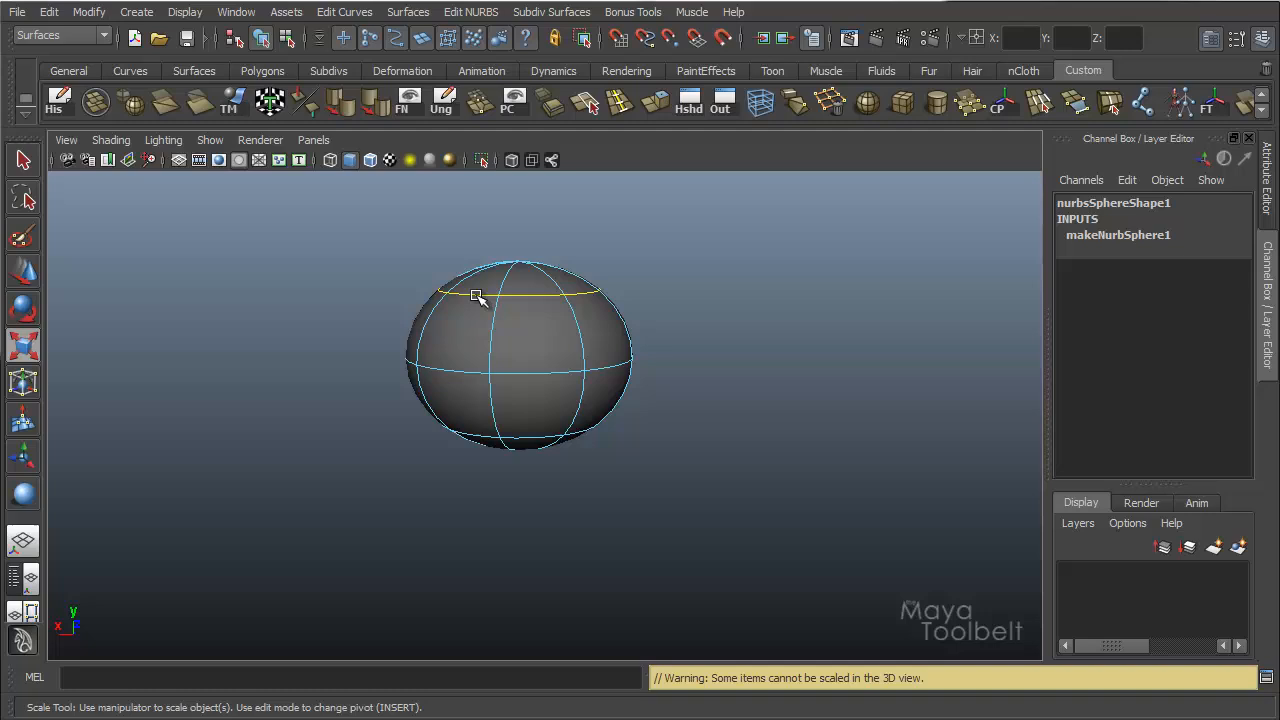
{"action": "left_click", "coordinate": [534, 437], "text": "shift"}
Loft the two isoparms as a cubic NURBS surface with the curve range set to Partial.
{"action": "left_click", "coordinate": [410, 12]}
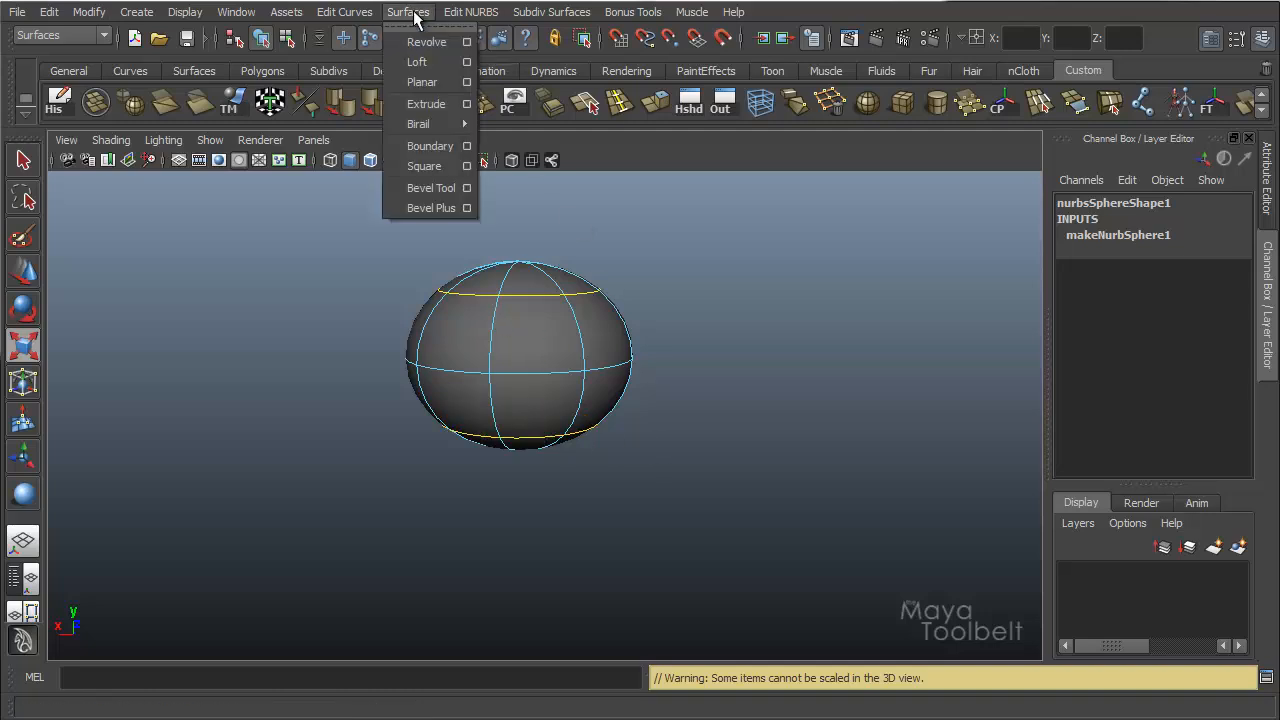
{"action": "left_click", "coordinate": [466, 62]}
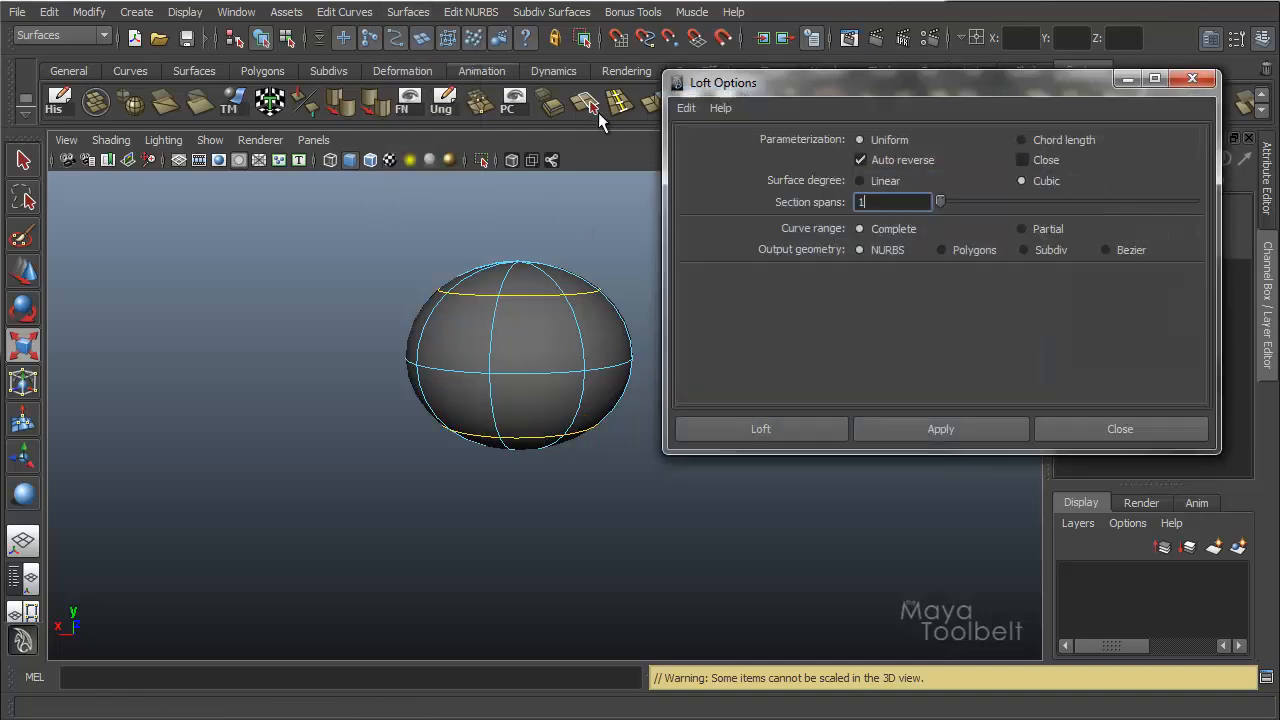
{"action": "left_click", "coordinate": [778, 429]}
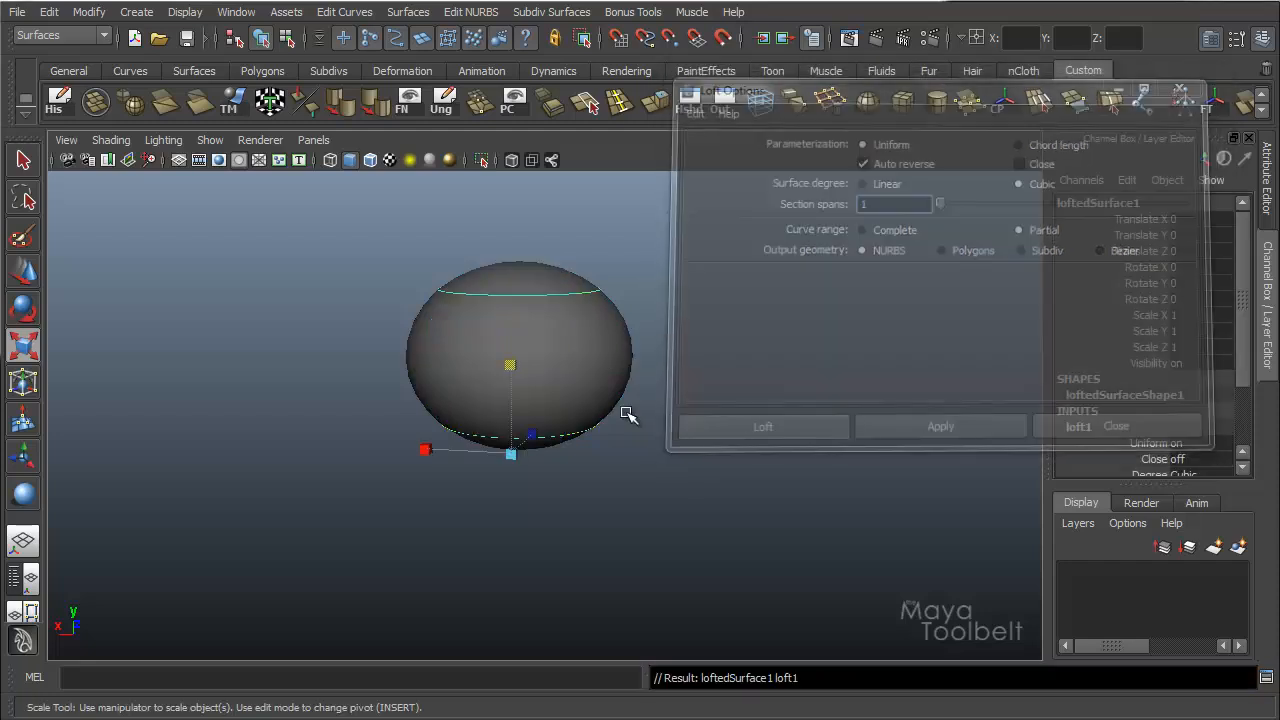
Move the new lofted tube away from the sphere to about -9.69 in X.
{"action": "mouse_move", "coordinate": [628, 346]}
{"action": "left_mouse_down", "text": "alt"}
{"action": "mouse_move", "coordinate": [660, 354]}
{"action": "mouse_move", "coordinate": [663, 370]}
{"action": "mouse_move", "coordinate": [640, 363]}
{"action": "left_mouse_up", "text": "alt"}
{"action": "key", "text": "w"}
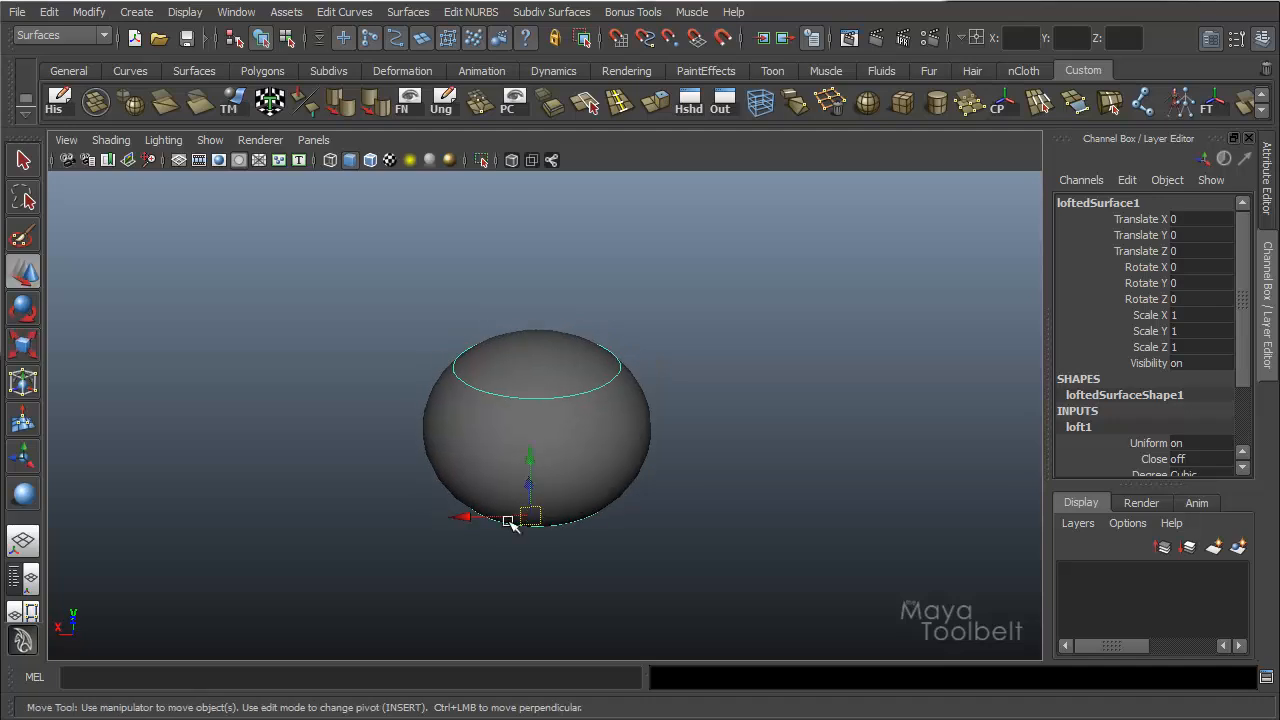
{"action": "left_click_drag", "start_coordinate": [509, 518], "coordinate": [763, 497]}
{"action": "middle_click_drag", "start_coordinate": [680, 354], "coordinate": [569, 337], "text": "alt"}
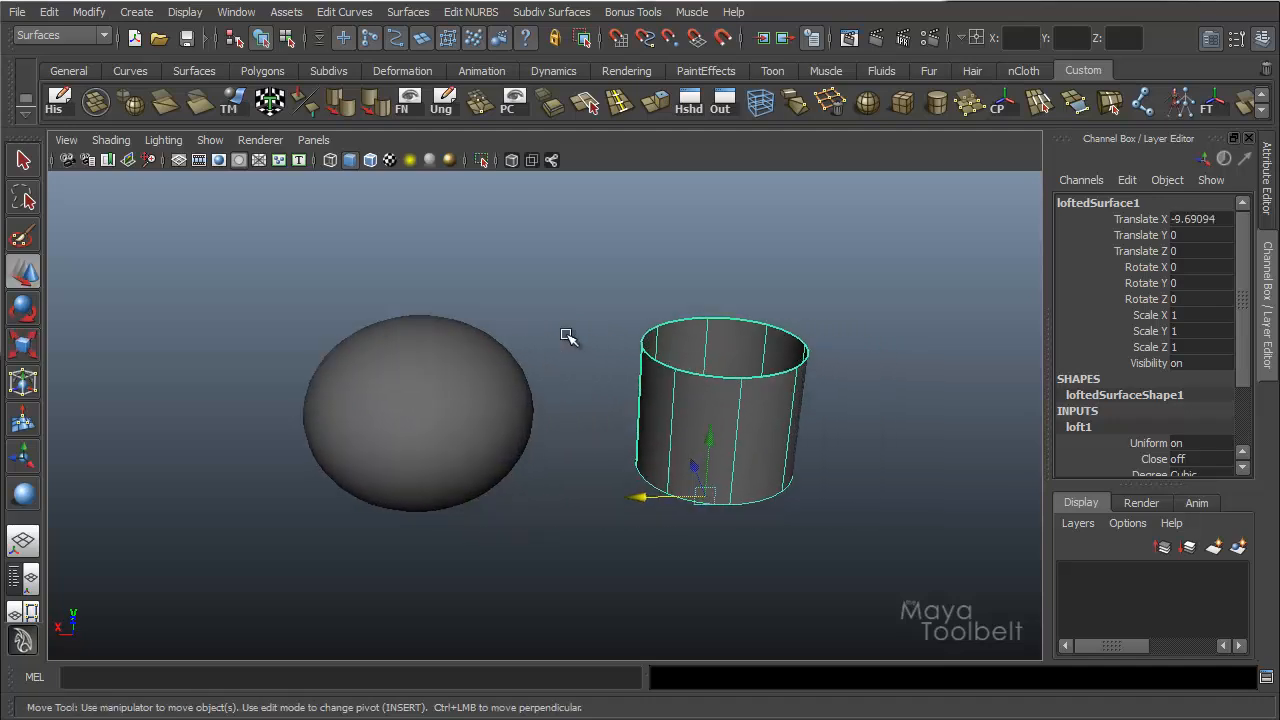
{"action": "right_click_drag", "start_coordinate": [569, 337], "coordinate": [651, 337], "text": "alt"}
{"action": "left_click_drag", "start_coordinate": [651, 337], "coordinate": [672, 313], "text": "alt"}
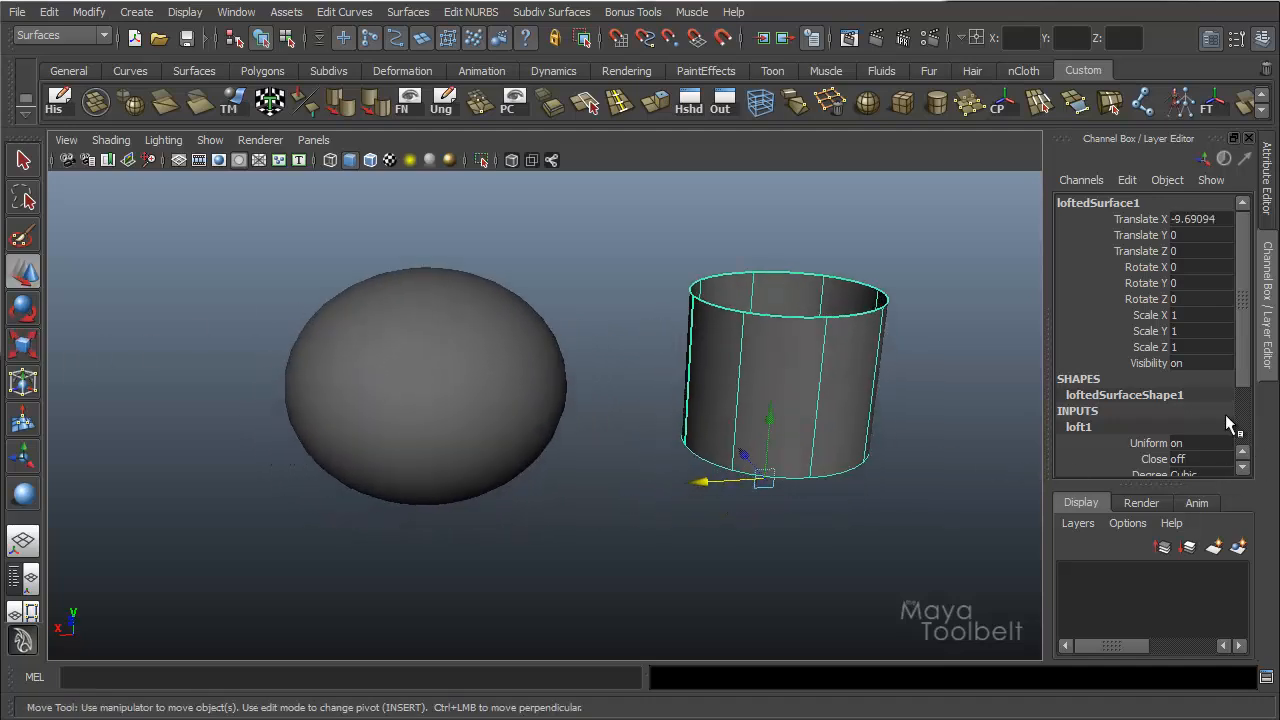
Select the loft's curveFromSurfaceIso1 input and activate the Show Manipulator tool for it.
{"action": "left_click_drag", "start_coordinate": [1248, 347], "coordinate": [1242, 404]}
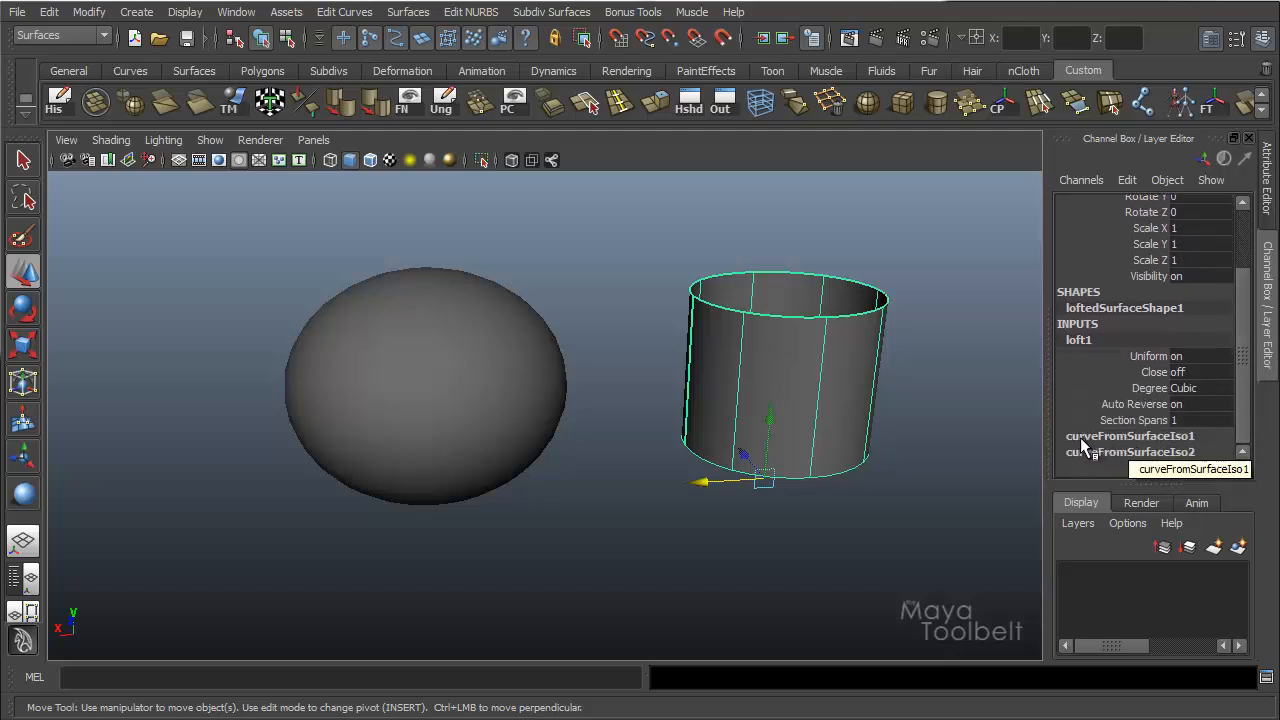
{"action": "left_click", "coordinate": [1145, 437]}
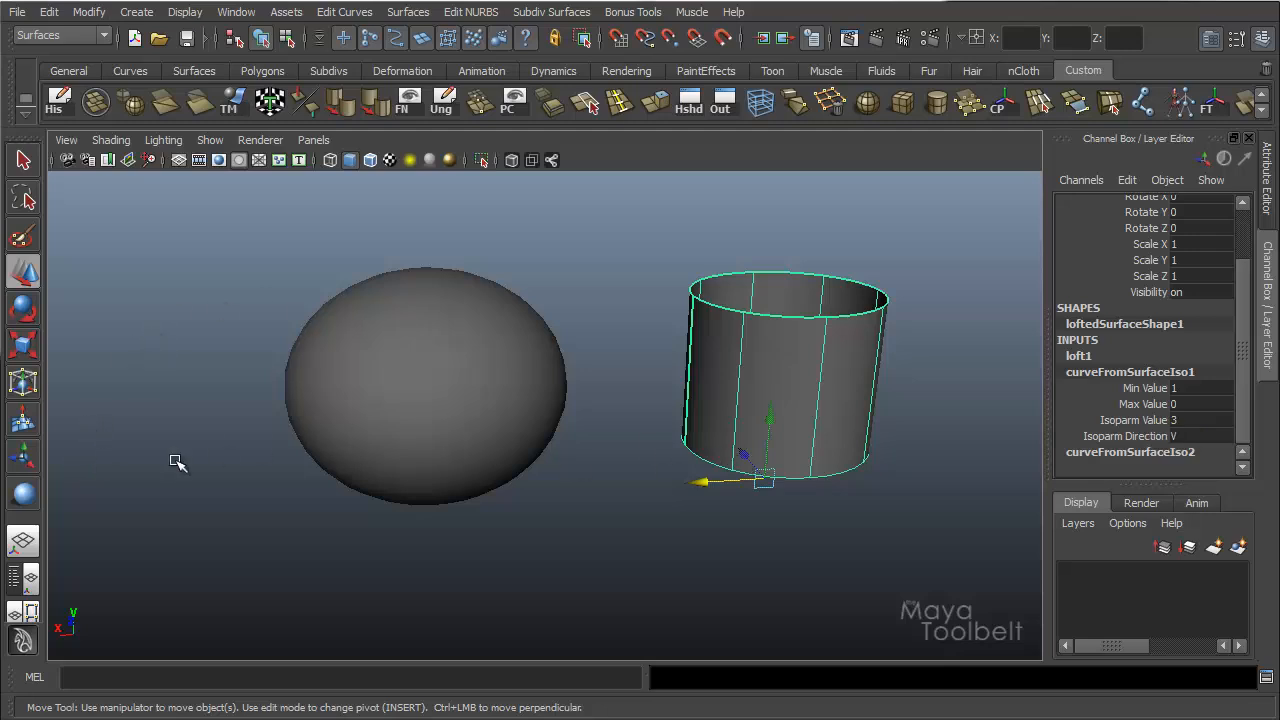
{"action": "left_click", "coordinate": [23, 459]}
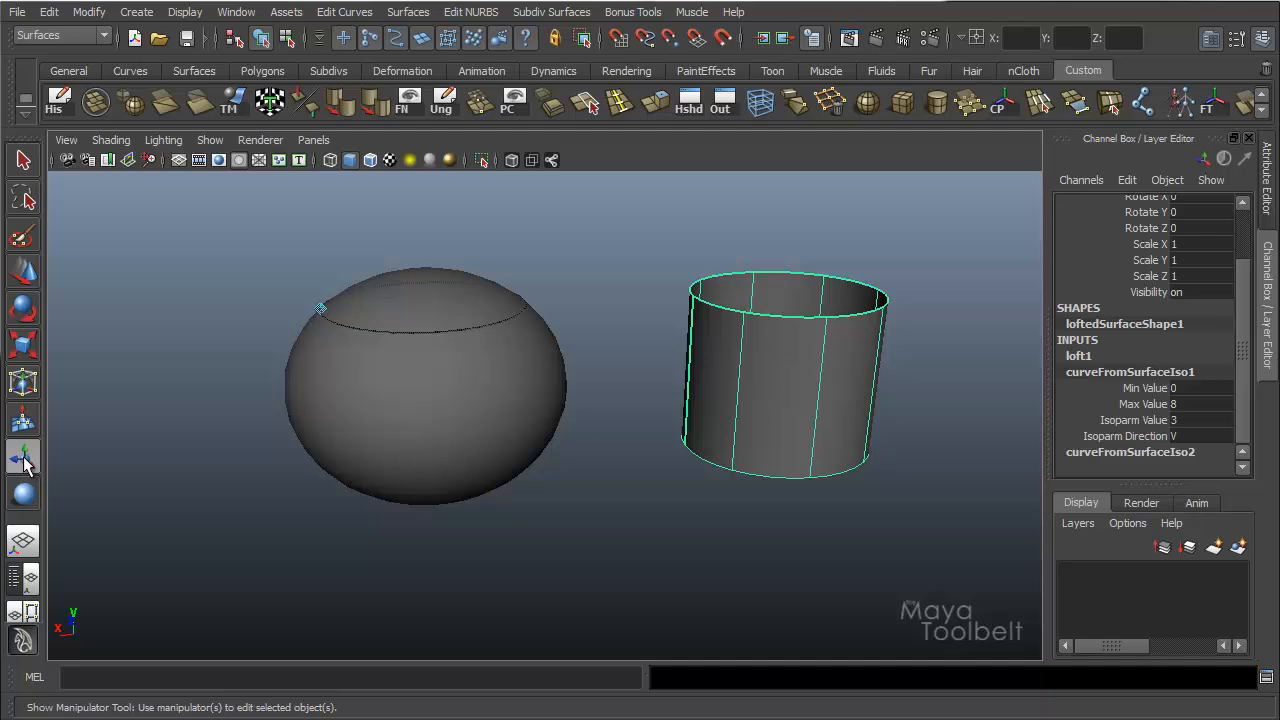
Alternate between the curveFromSurfaceIso2 and curveFromSurfaceIso1 inputs to compare their manipulators on the sphere, ending on curveFromSurfaceIso1.
{"action": "left_click", "coordinate": [1090, 452]}
{"action": "left_click", "coordinate": [1118, 373]}
{"action": "left_click", "coordinate": [1112, 453]}
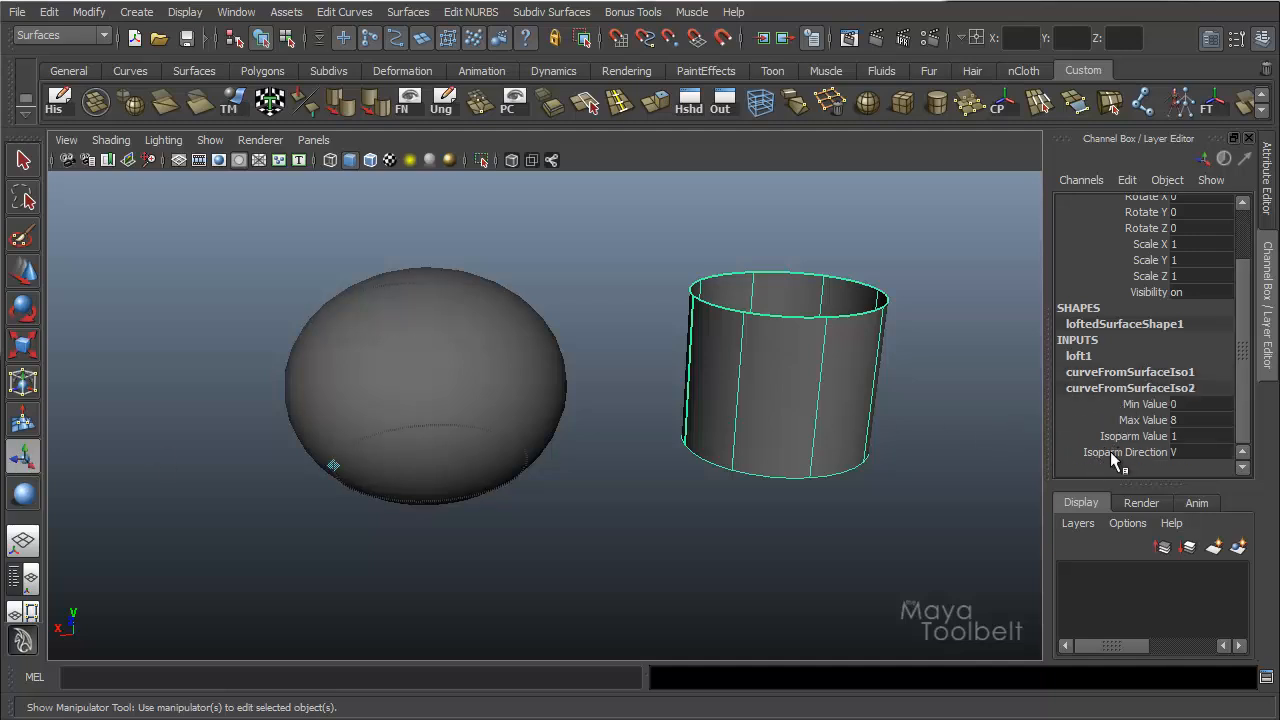
{"action": "left_click", "coordinate": [1124, 373]}
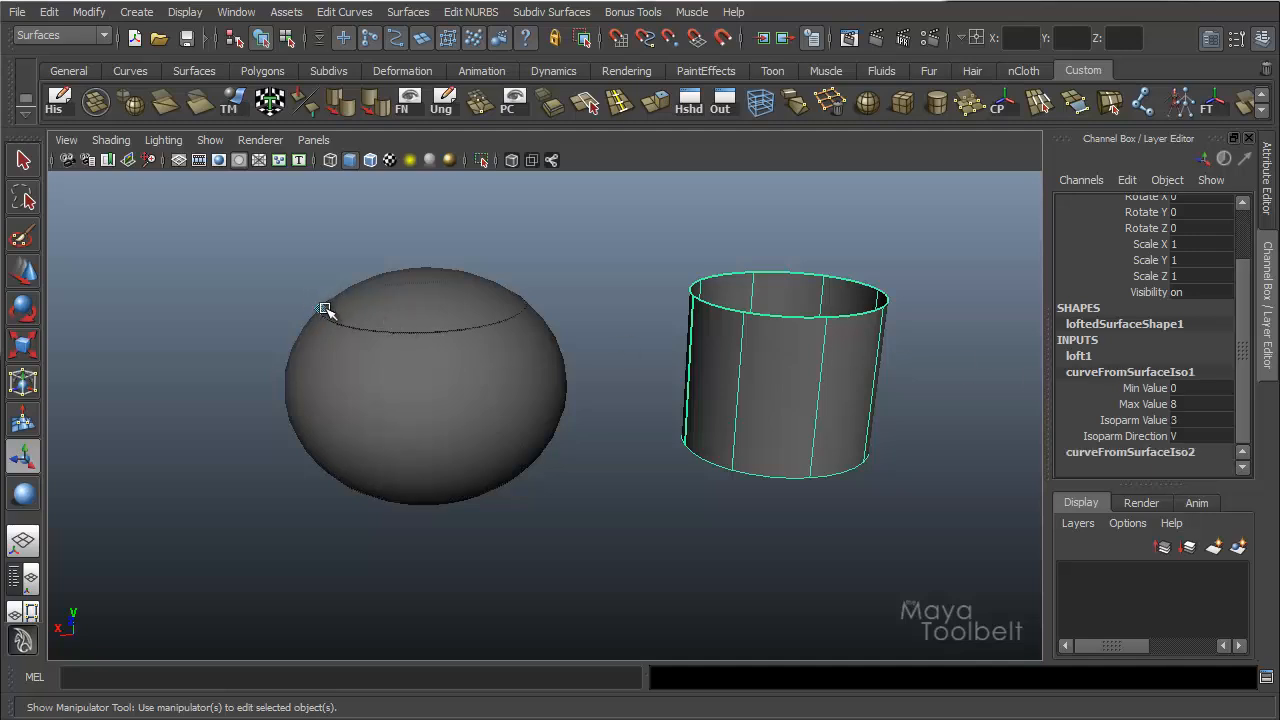
Narrow the curveFromSurfaceIso1 range with its sphere manipulators to a minimum of about 2.07 and a maximum of about 5.80.
{"action": "left_click_drag", "start_coordinate": [385, 345], "coordinate": [508, 521], "text": "alt"}
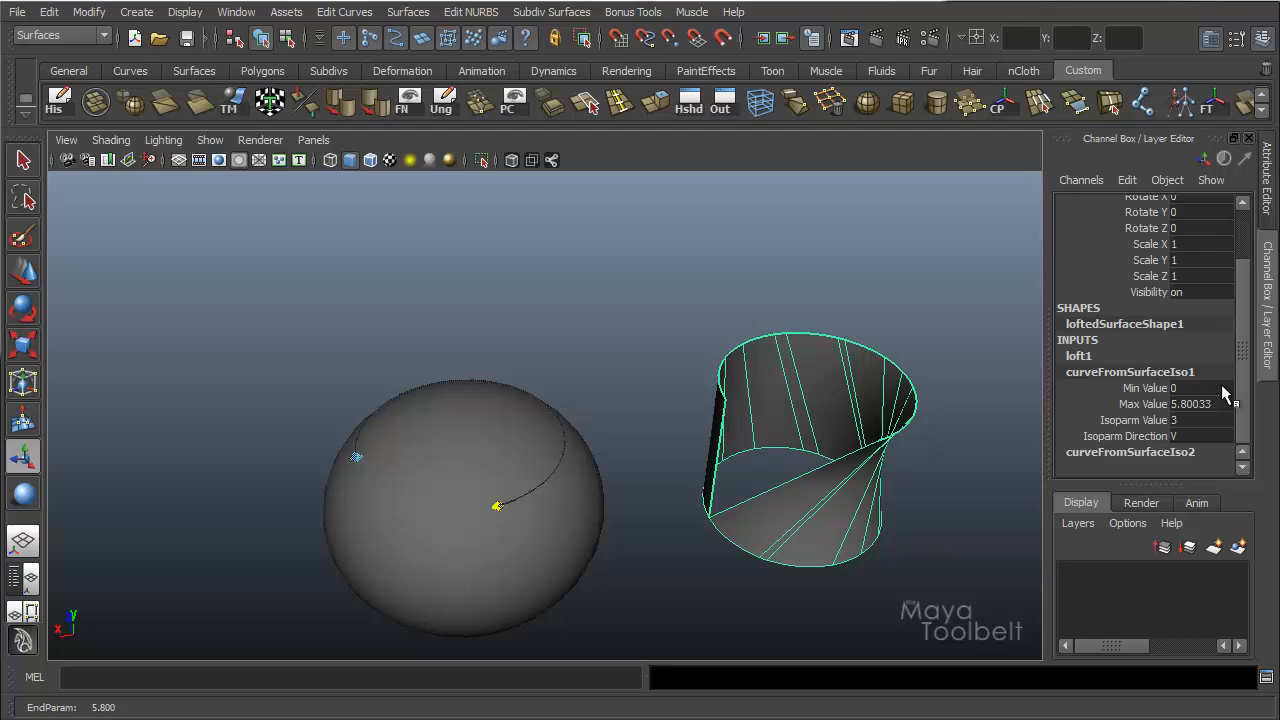
{"action": "left_click_drag", "start_coordinate": [347, 455], "coordinate": [442, 402]}
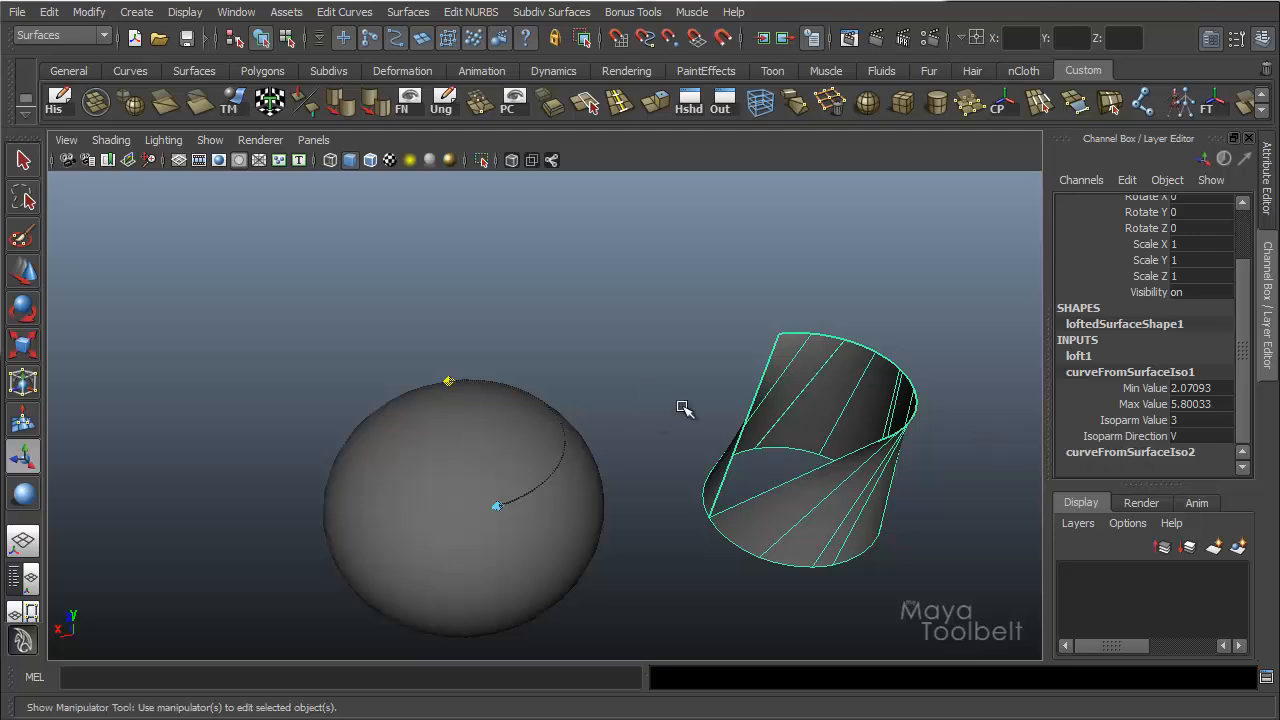
{"action": "left_click_drag", "start_coordinate": [683, 406], "coordinate": [714, 371], "text": "alt"}
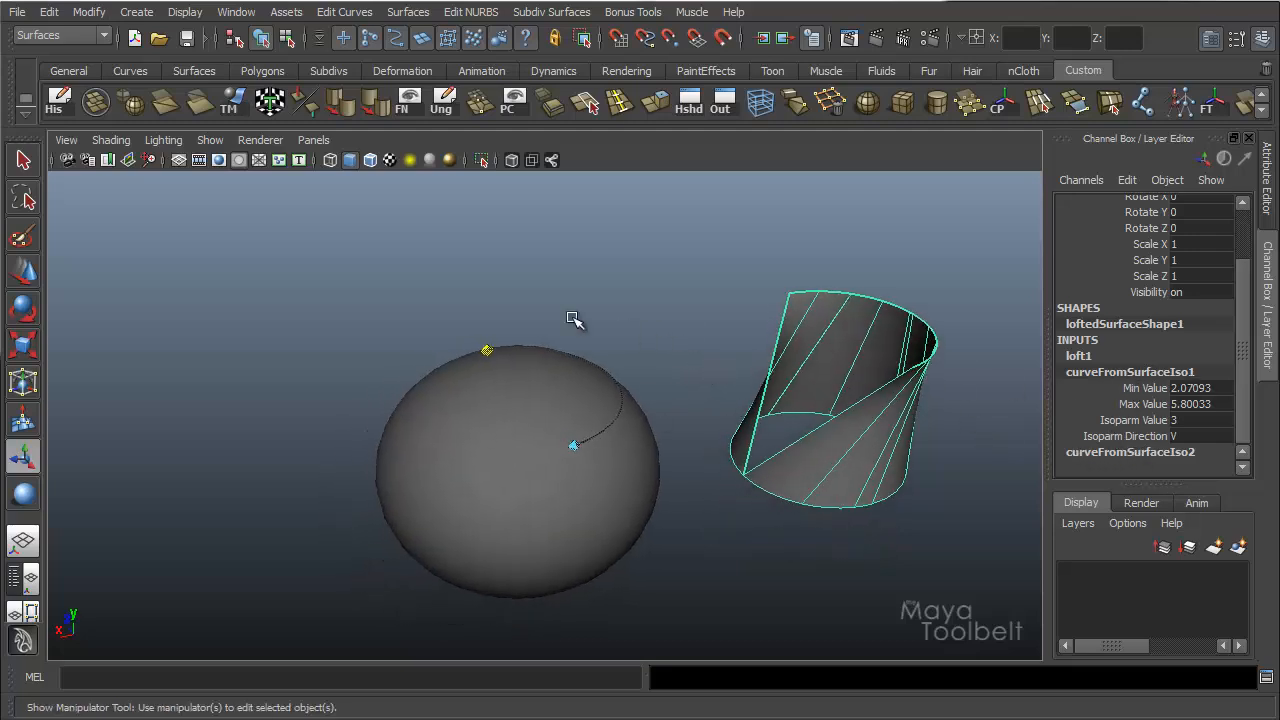
Show the curveFromSurfaceIso2 manipulators and narrow that curve's range to about 2.50 minimum and 5.53 maximum.
{"action": "left_click", "coordinate": [1136, 452]}
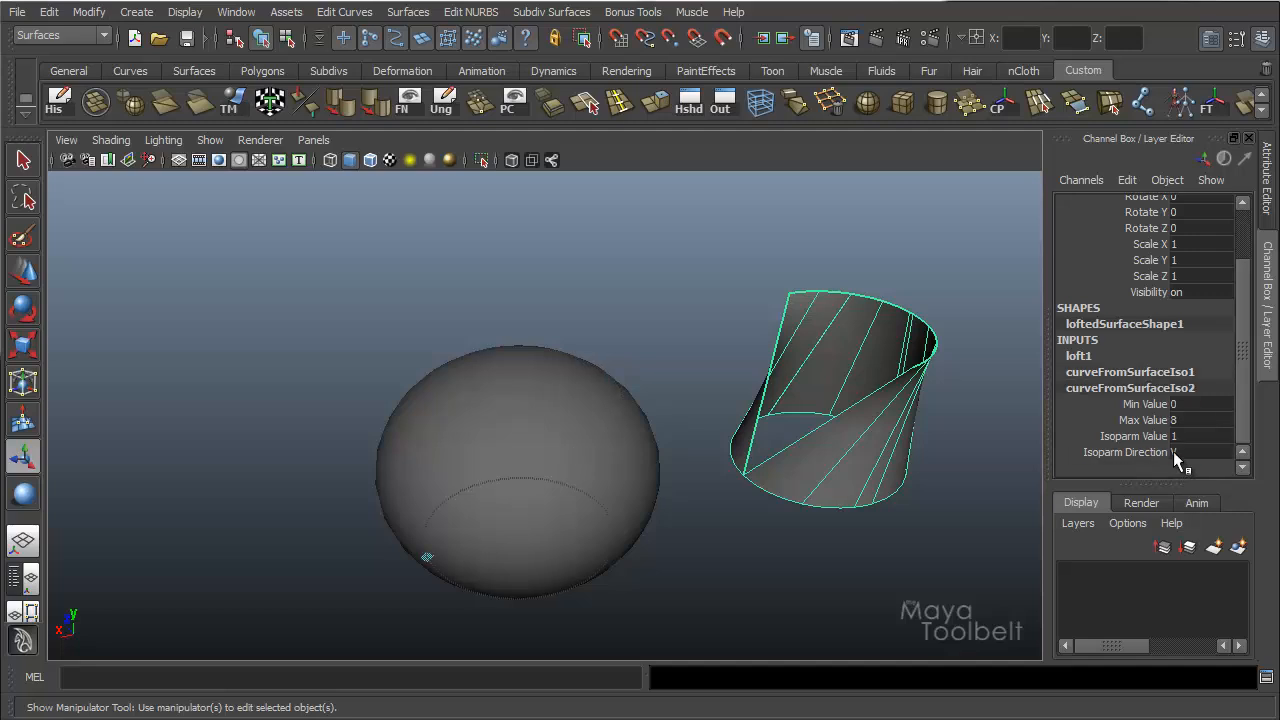
{"action": "left_click_drag", "start_coordinate": [500, 434], "coordinate": [471, 434], "text": "alt"}
{"action": "left_click_drag", "start_coordinate": [405, 503], "coordinate": [566, 522]}
{"action": "left_click_drag", "start_coordinate": [411, 508], "coordinate": [752, 456]}
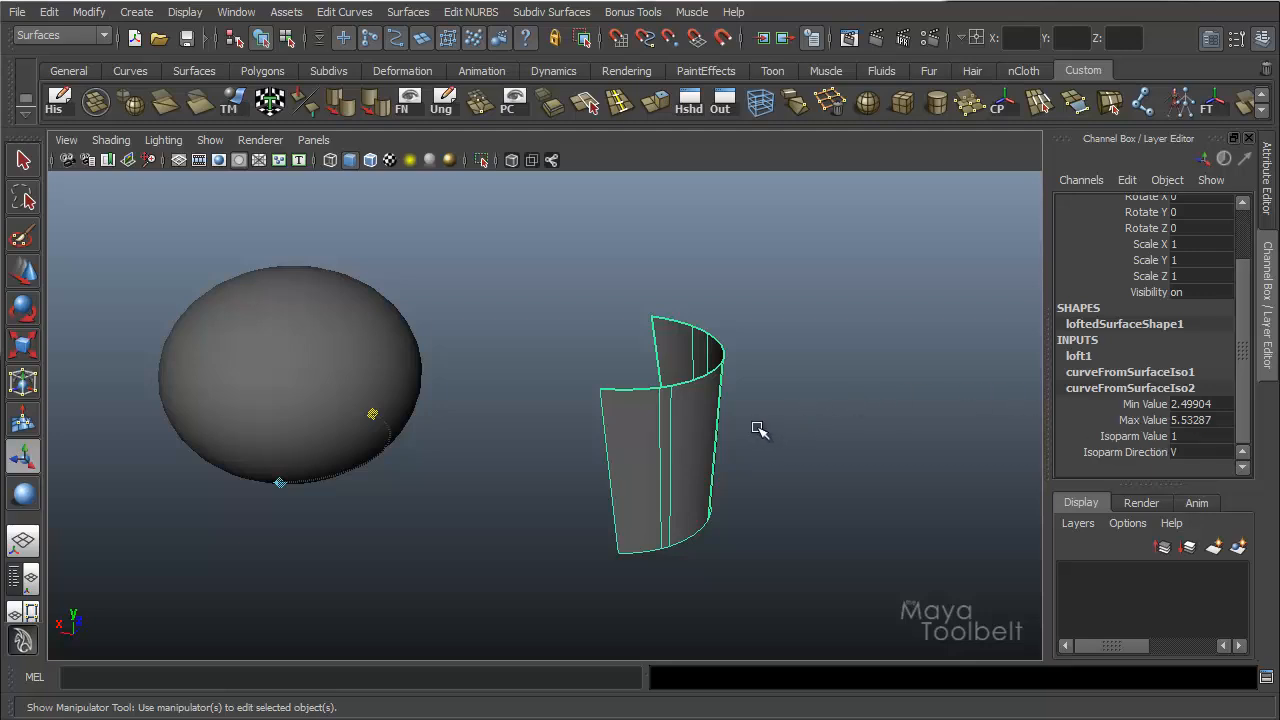
Select the NURBS sphere and the partial lofted surface together.
{"action": "left_click_drag", "start_coordinate": [706, 426], "coordinate": [766, 409], "text": "alt"}
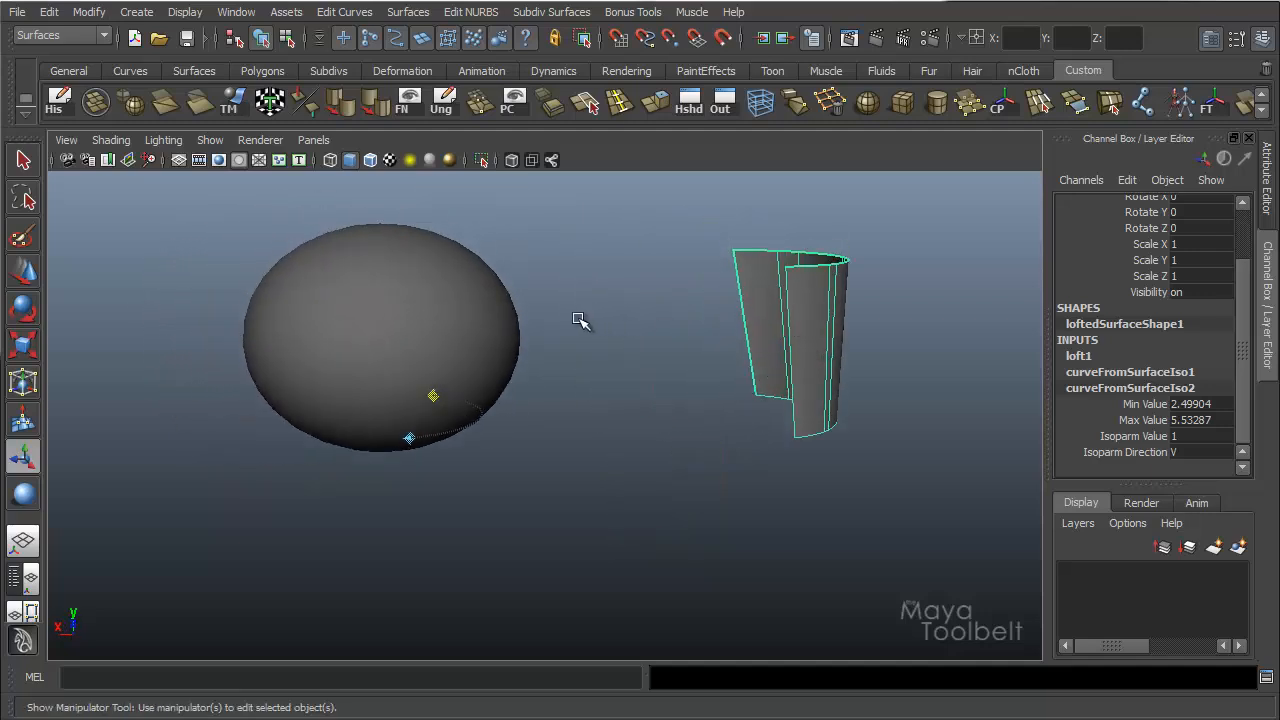
{"action": "left_click", "coordinate": [452, 324]}
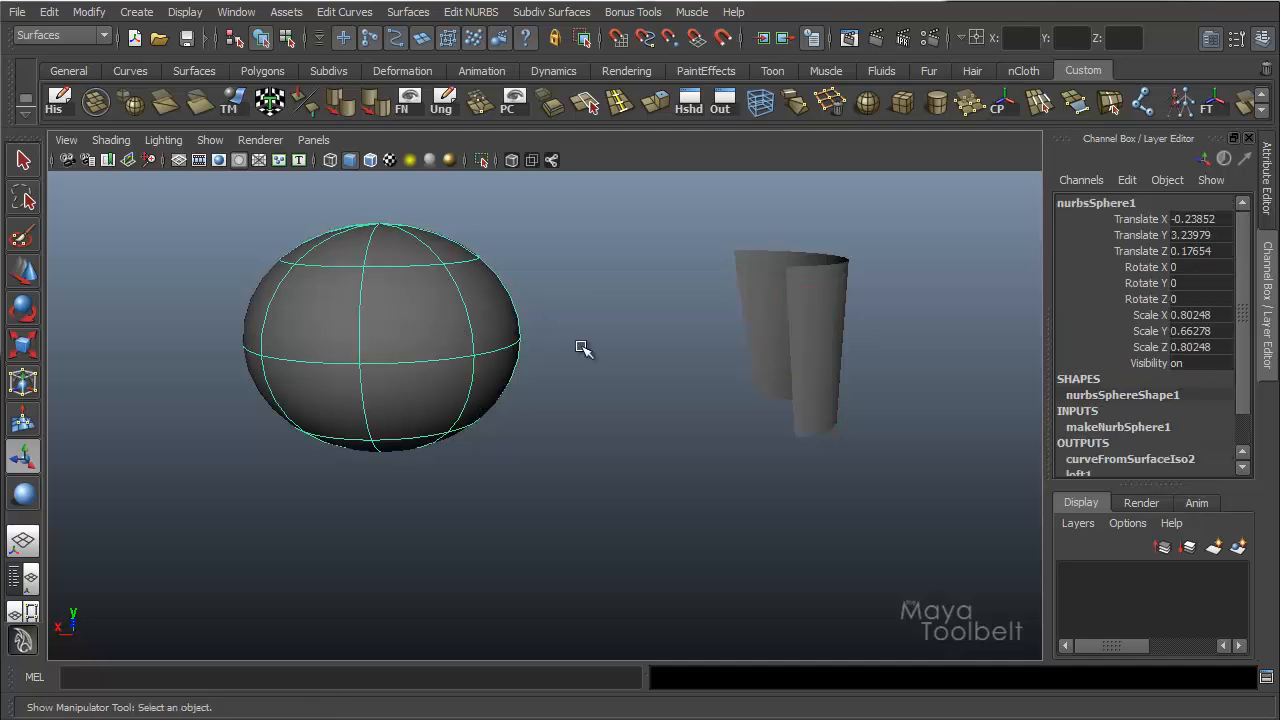
{"action": "left_click_drag", "start_coordinate": [849, 346], "coordinate": [229, 447]}
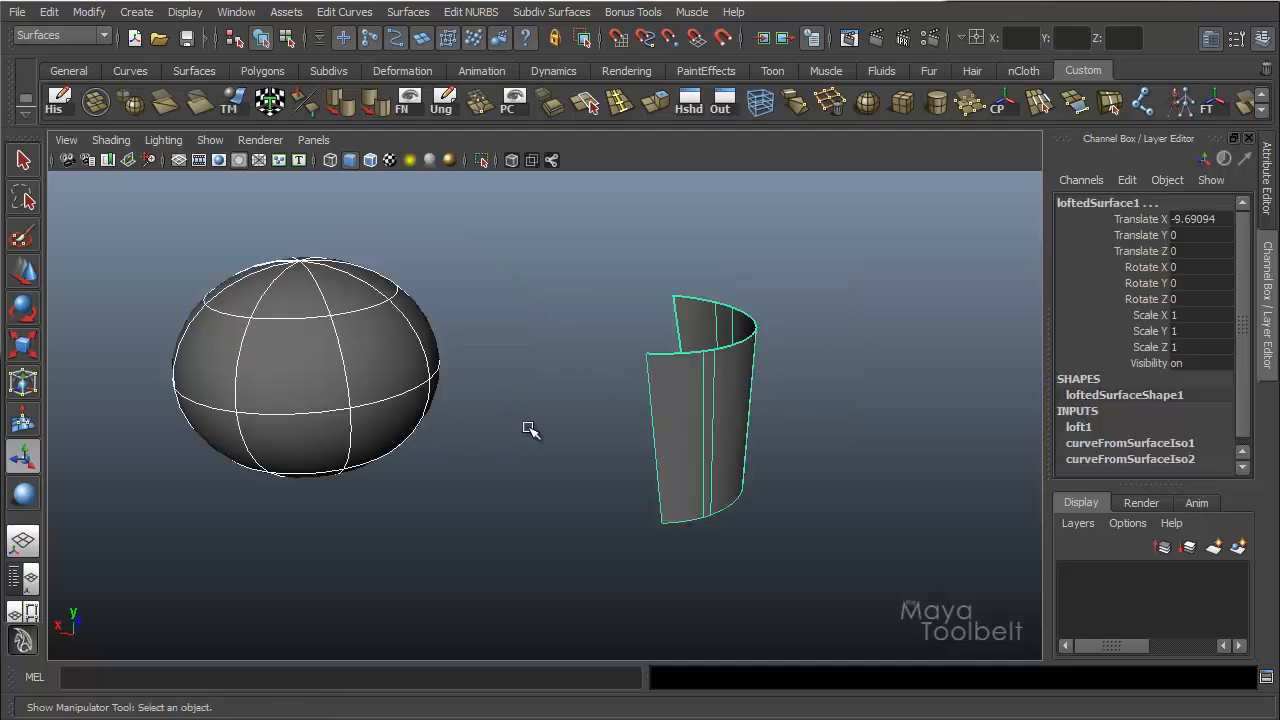